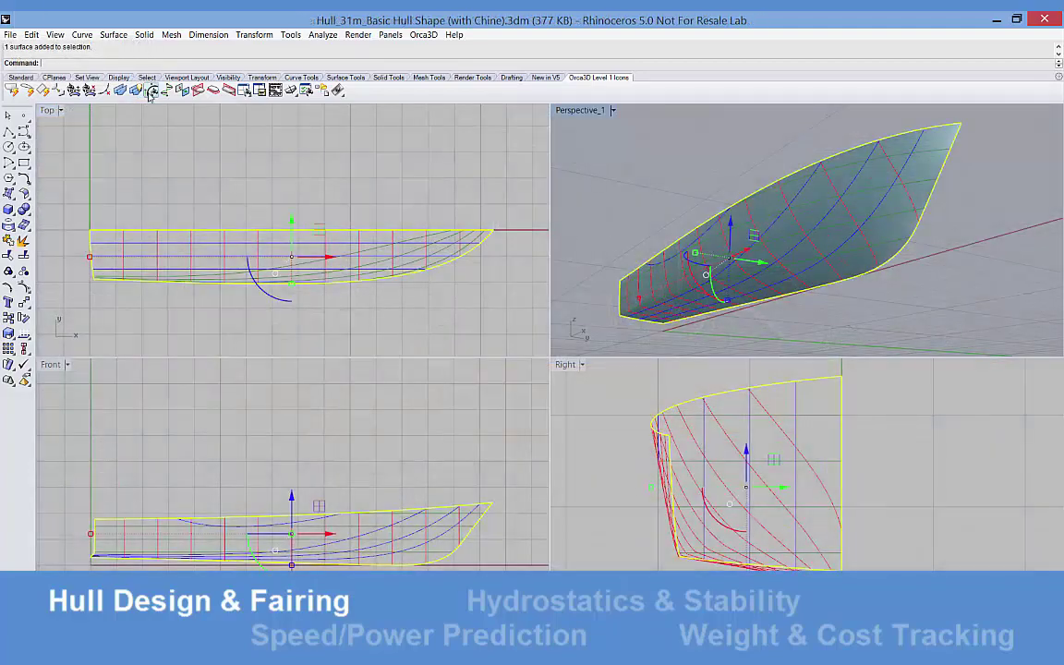
- Generate the lines drawing layout of the selected 31 m chine hull surface
{"action": "left_click", "coordinate": [150, 92]}
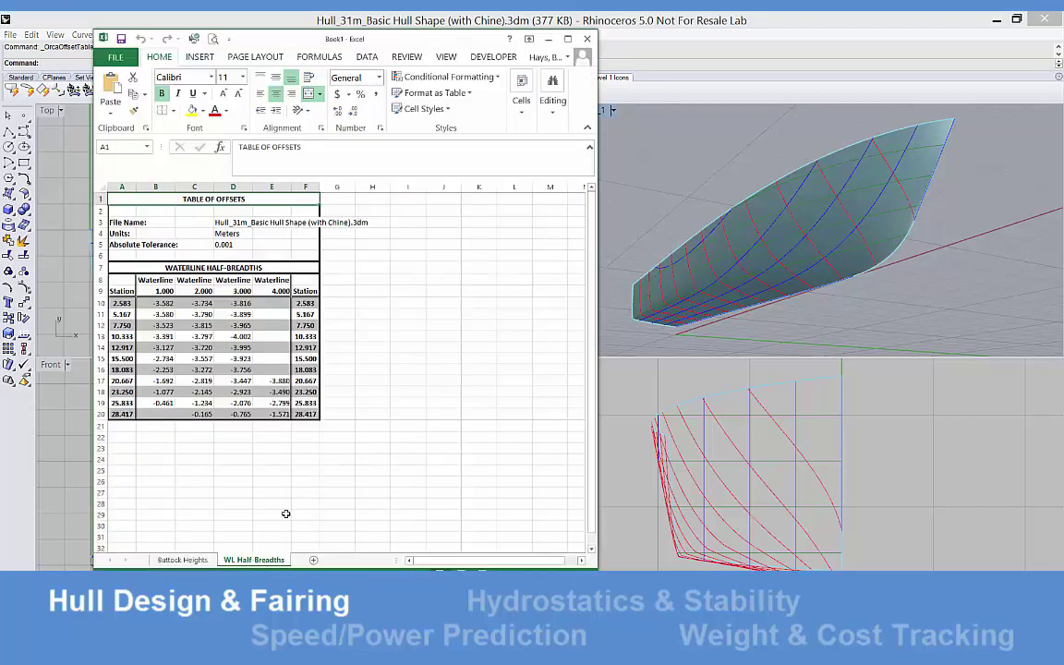
- Show the Buttock Heights sheet of the exported offsets workbook
{"action": "left_click", "coordinate": [195, 561]}
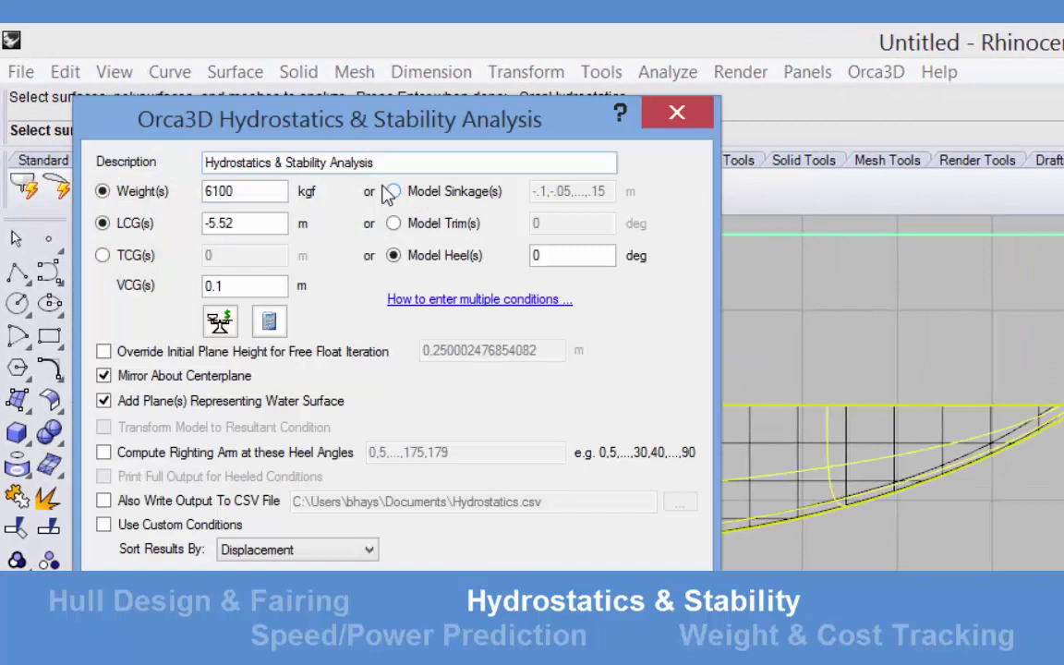
- Replace the 6100 weight with custom model-sinkage conditions tracking Transom Corner and Midships Deck Edge
{"action": "key", "text": "shift+Left"}
{"action": "key", "text": "shift+Left"}
{"action": "key", "text": "shift+Left"}
{"action": "key", "text": "shift+Left"}
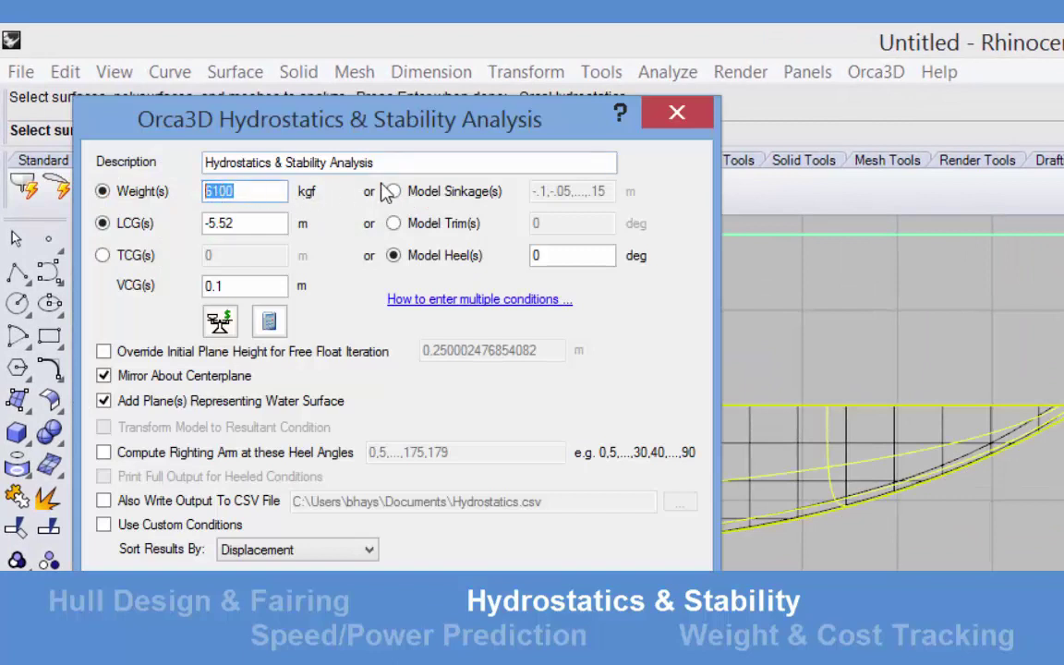
{"action": "left_click", "coordinate": [394, 192]}
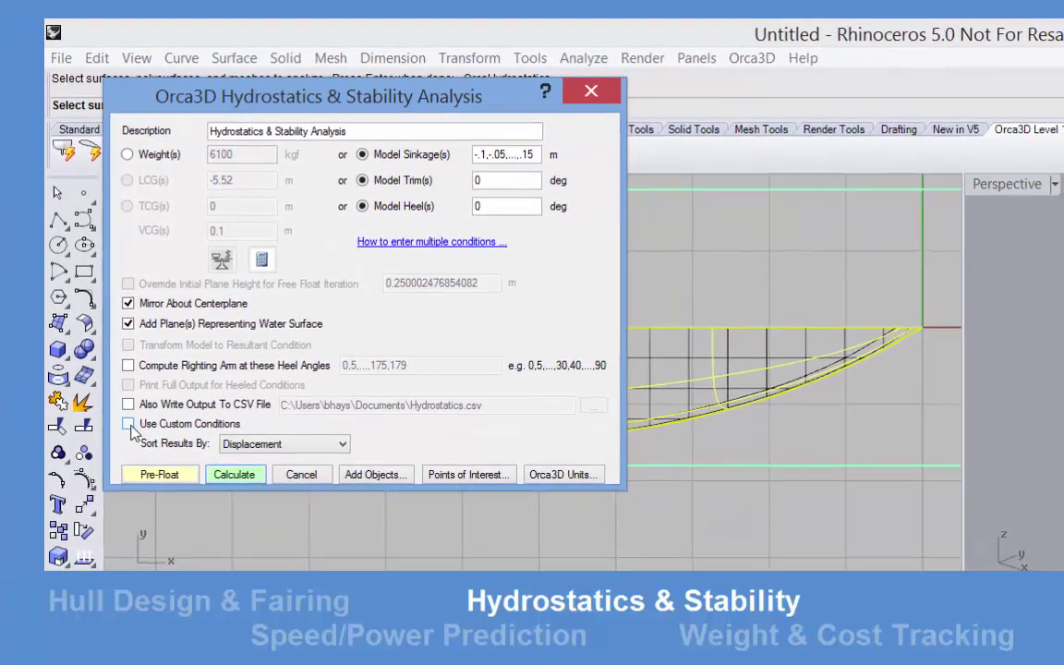
{"action": "left_click", "coordinate": [129, 424]}
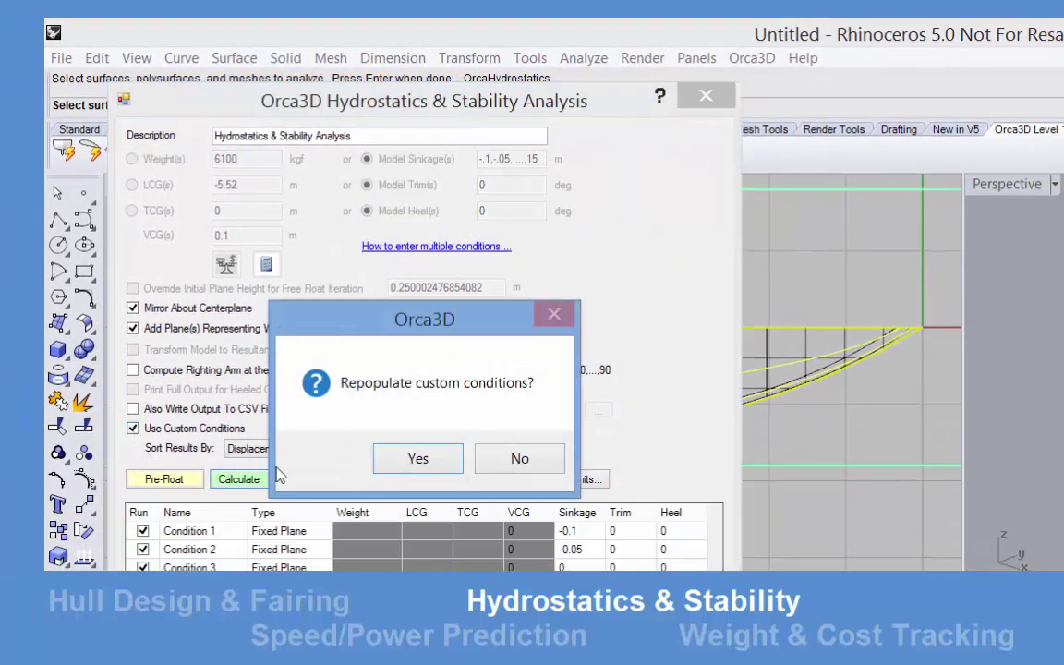
{"action": "left_click", "coordinate": [419, 462]}
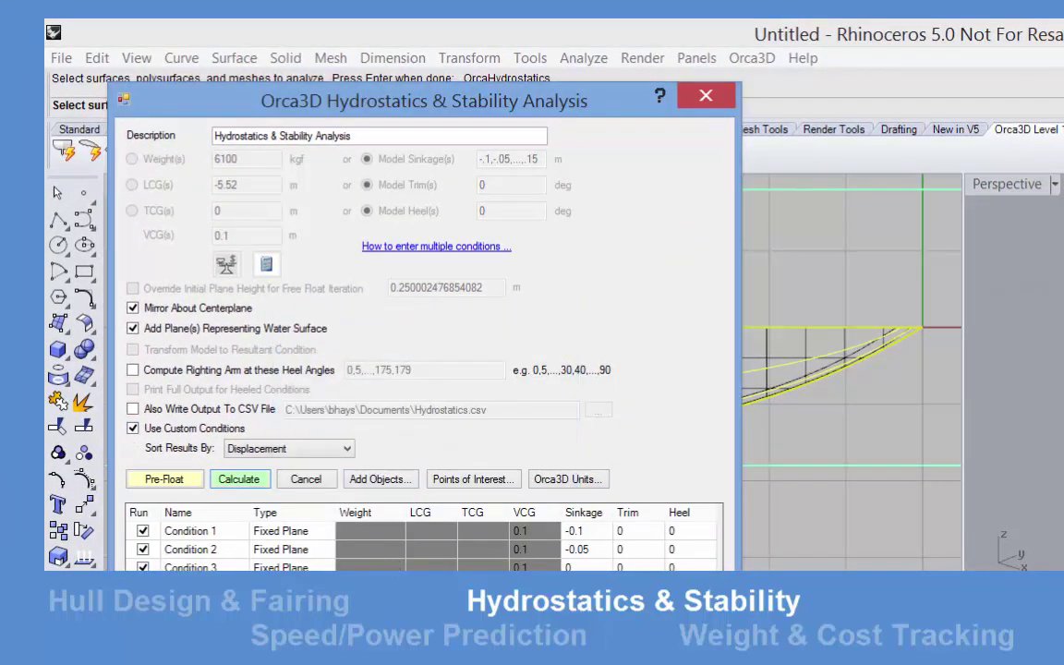
{"action": "left_click", "coordinate": [471, 480]}
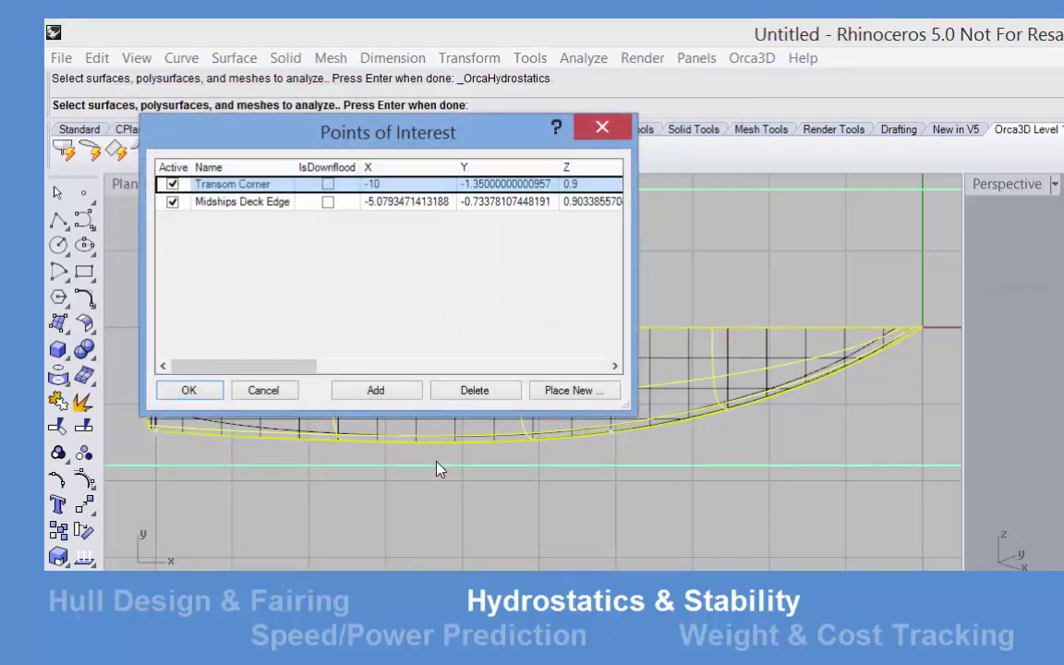
{"action": "left_click", "coordinate": [189, 391]}
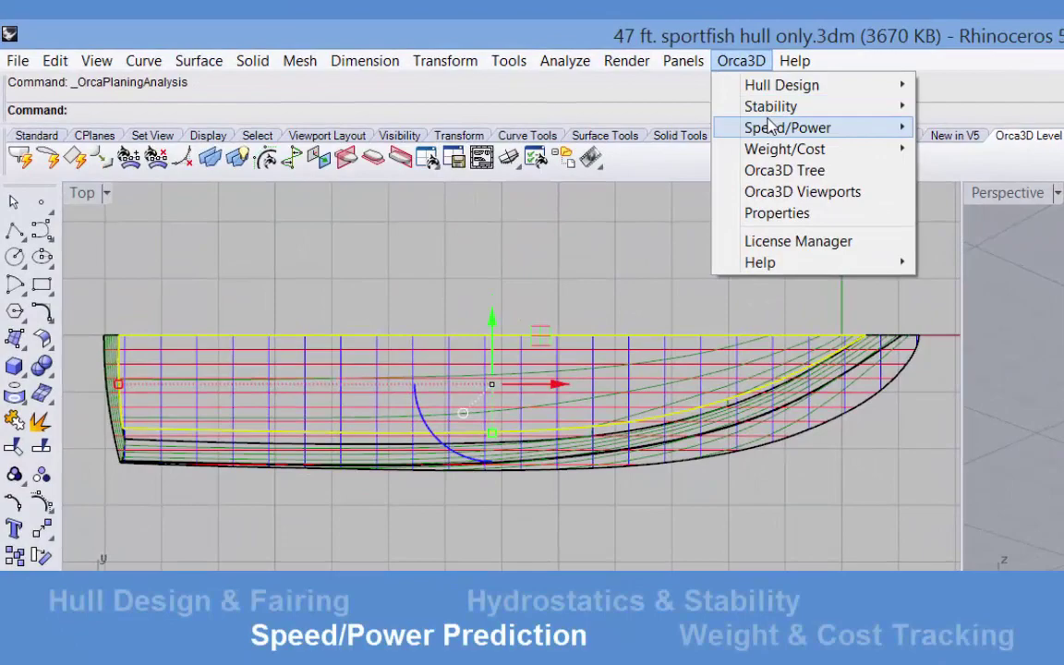
- Calculate planing resistance and power for the 47 ft sportfish hull over 14–36 kt
{"action": "mouse_move", "coordinate": [752, 121]}
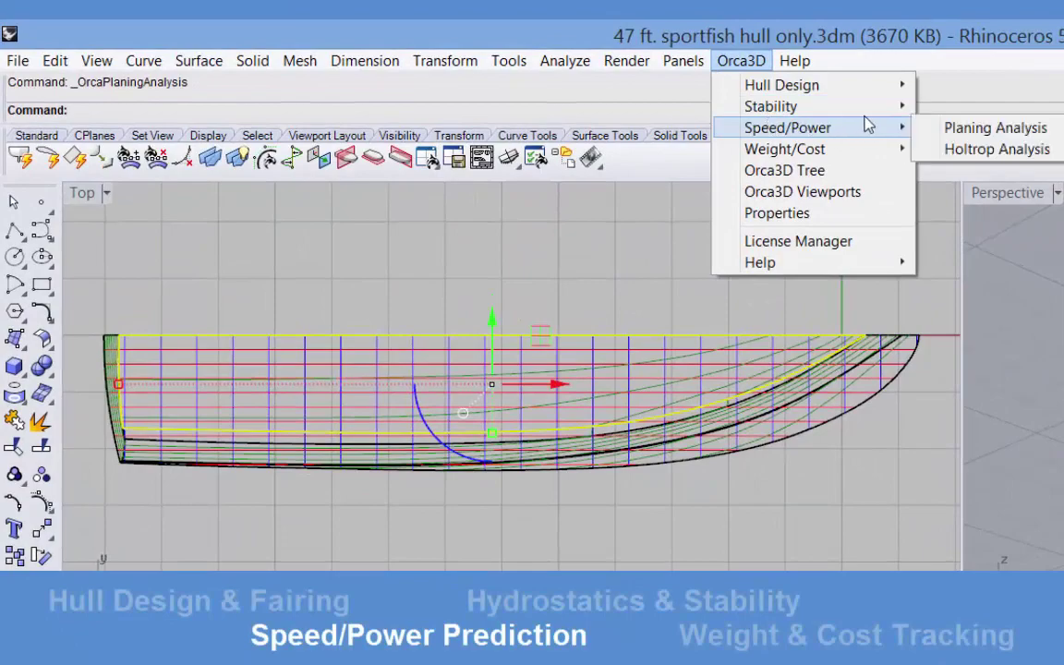
{"action": "left_click", "coordinate": [909, 120]}
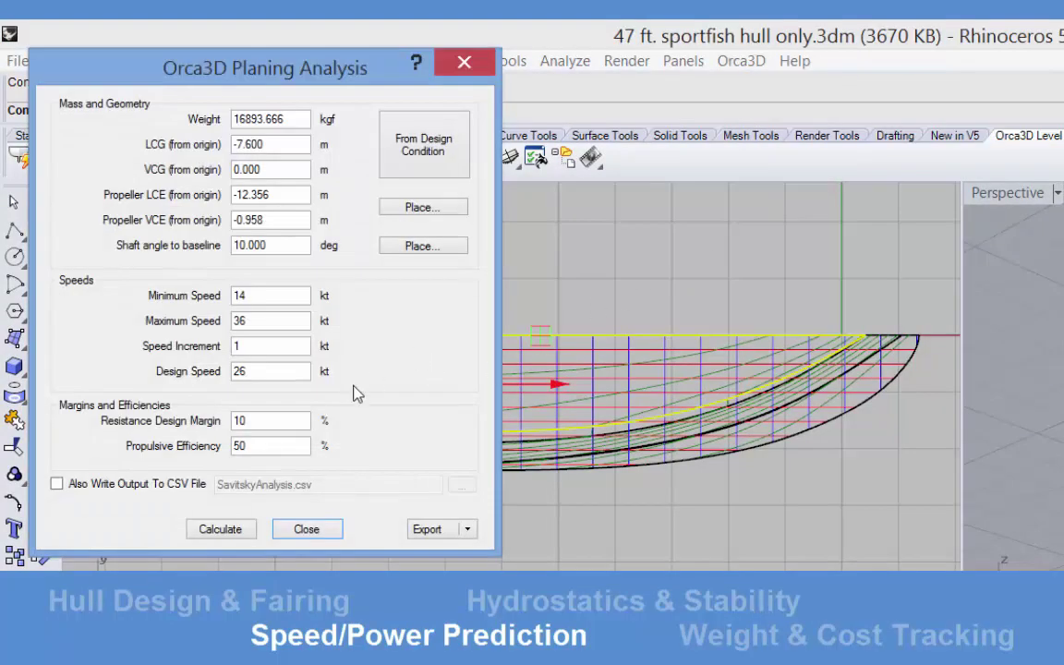
{"action": "left_click", "coordinate": [221, 529]}
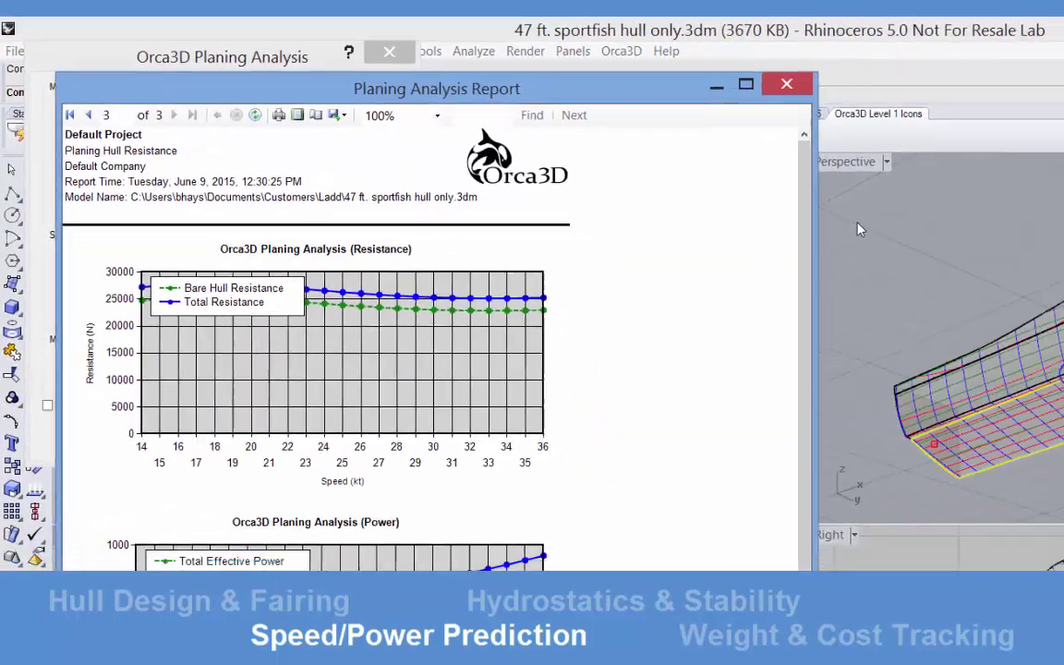
- Review the first and second pages of the Planing Analysis Report
{"action": "scroll", "coordinate": [549, 143], "scroll_direction": "down", "scroll_amount": 2}
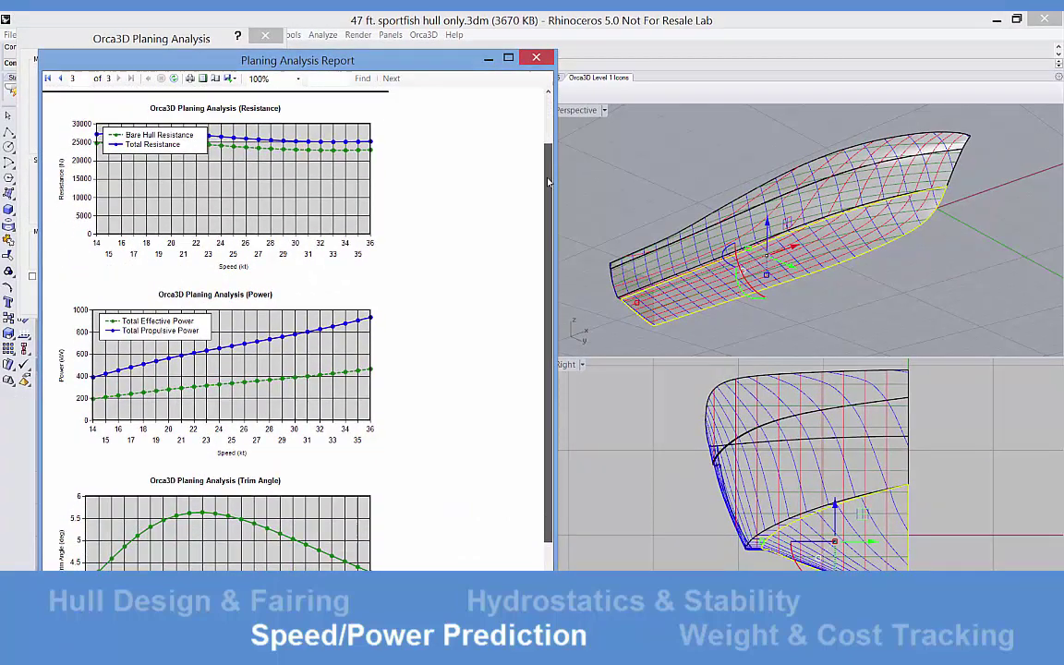
{"action": "left_click", "coordinate": [53, 79]}
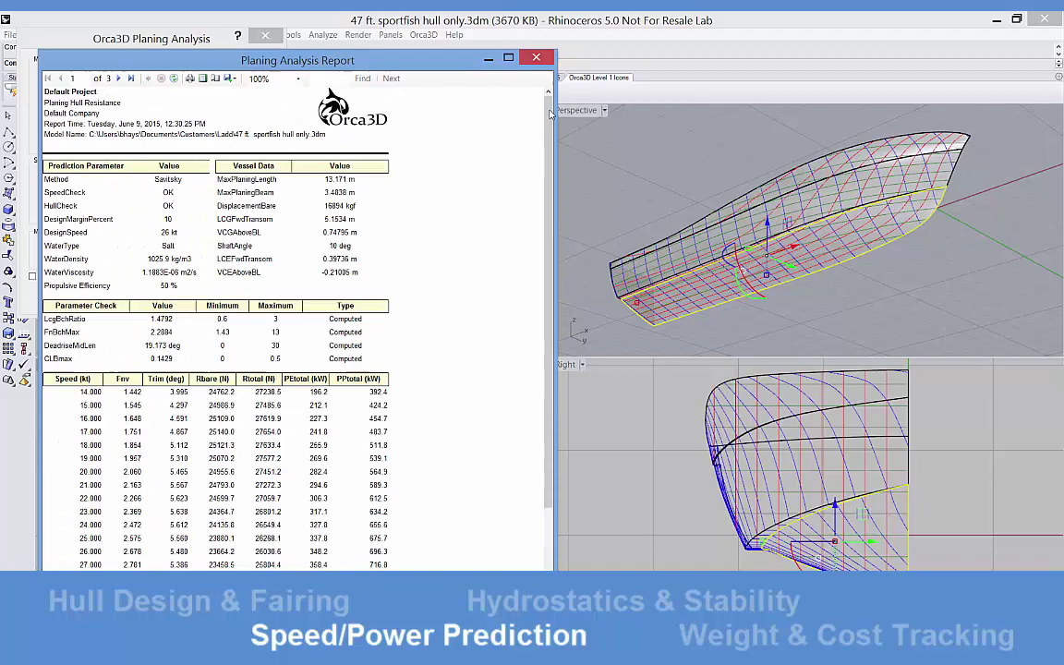
{"action": "left_click_drag", "start_coordinate": [550, 116], "coordinate": [552, 208]}
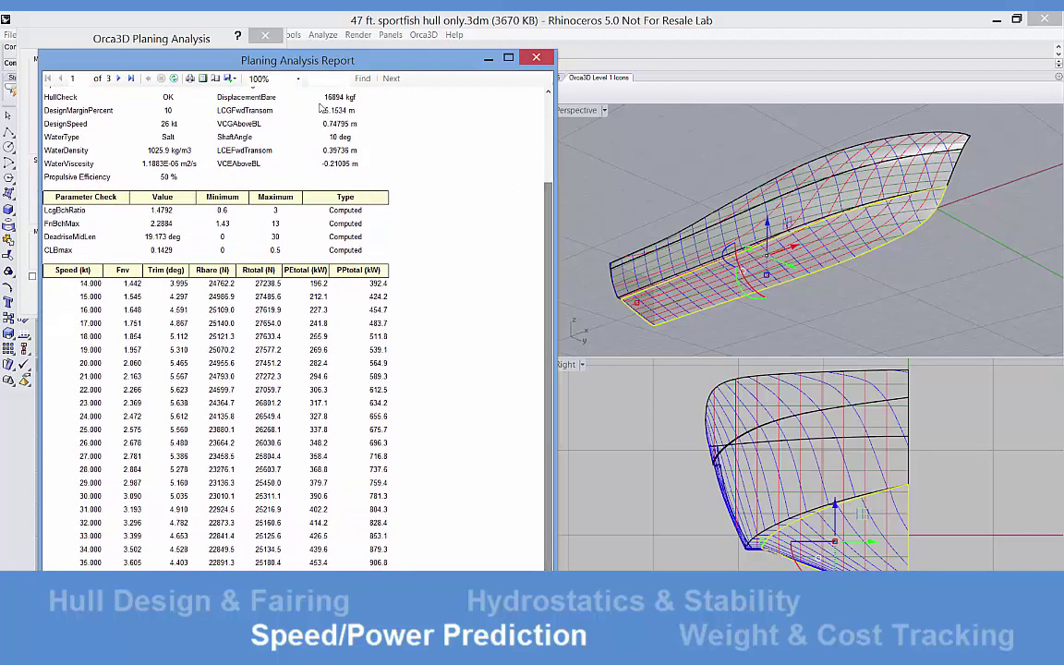
{"action": "left_click", "coordinate": [118, 79]}
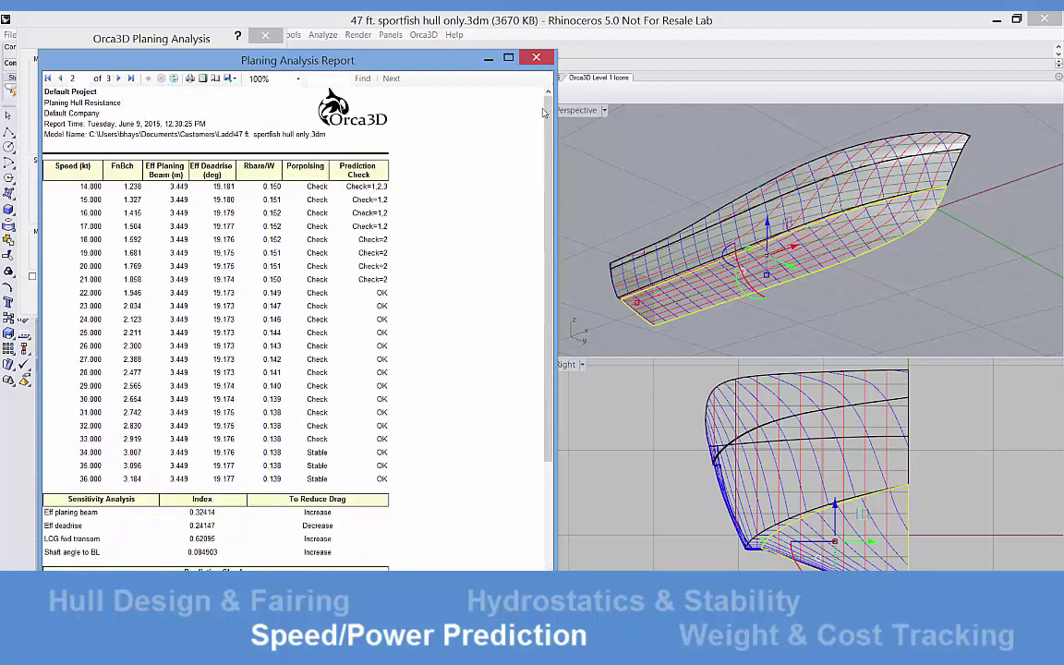
{"action": "left_click_drag", "start_coordinate": [545, 112], "coordinate": [570, 240]}
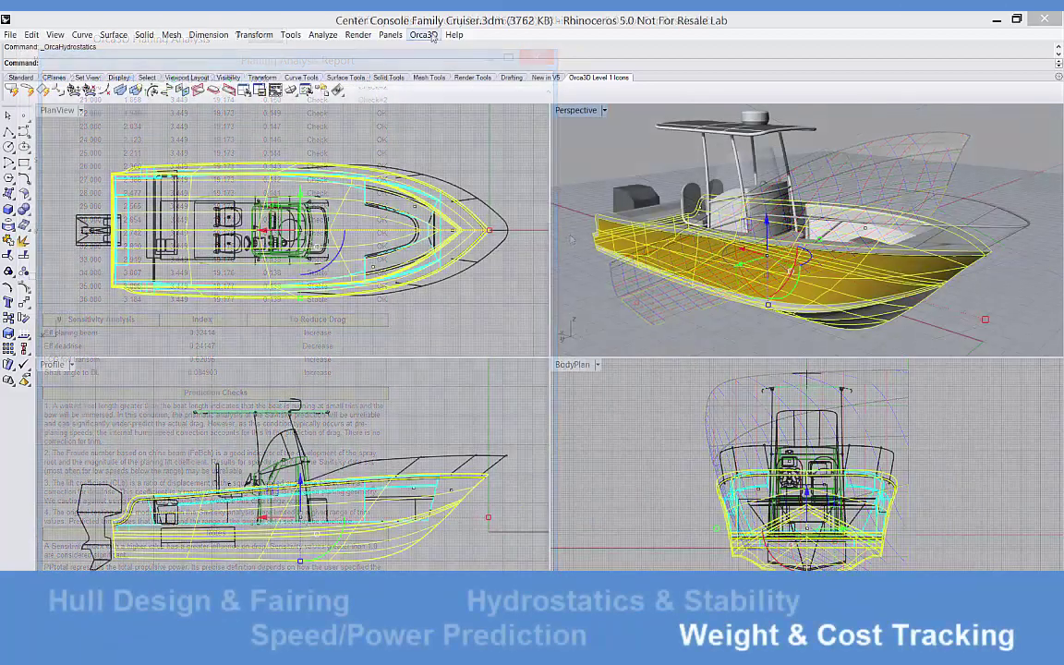
- Assign the CSM 450, Bottom schedule surface material to the yellow hull surfaces
{"action": "left_click", "coordinate": [424, 35]}
{"action": "mouse_move", "coordinate": [449, 85]}
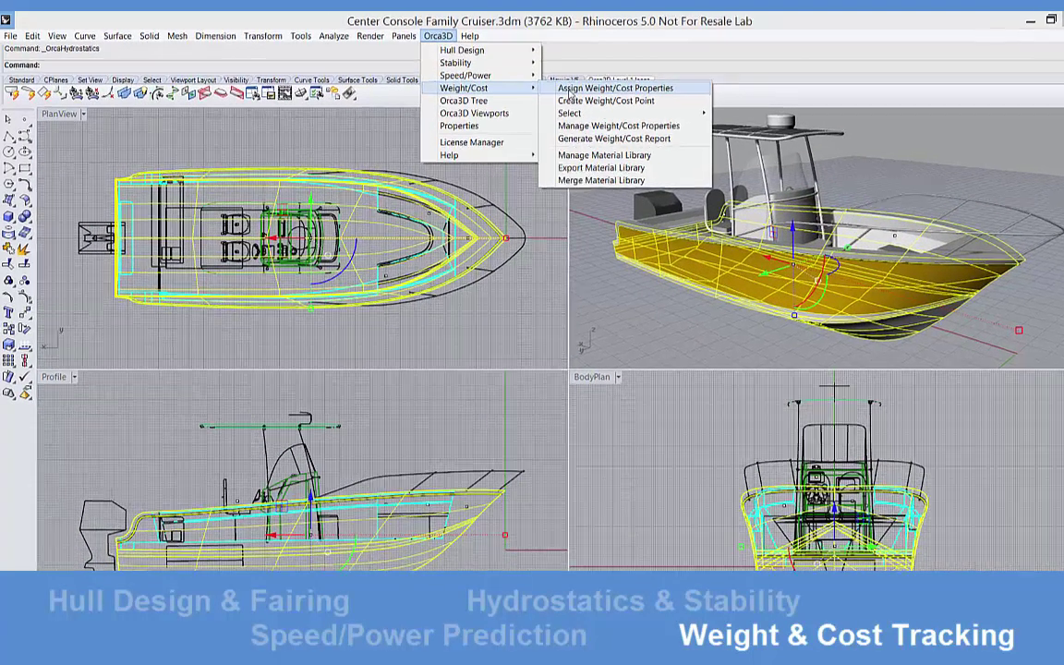
{"action": "left_click", "coordinate": [595, 85]}
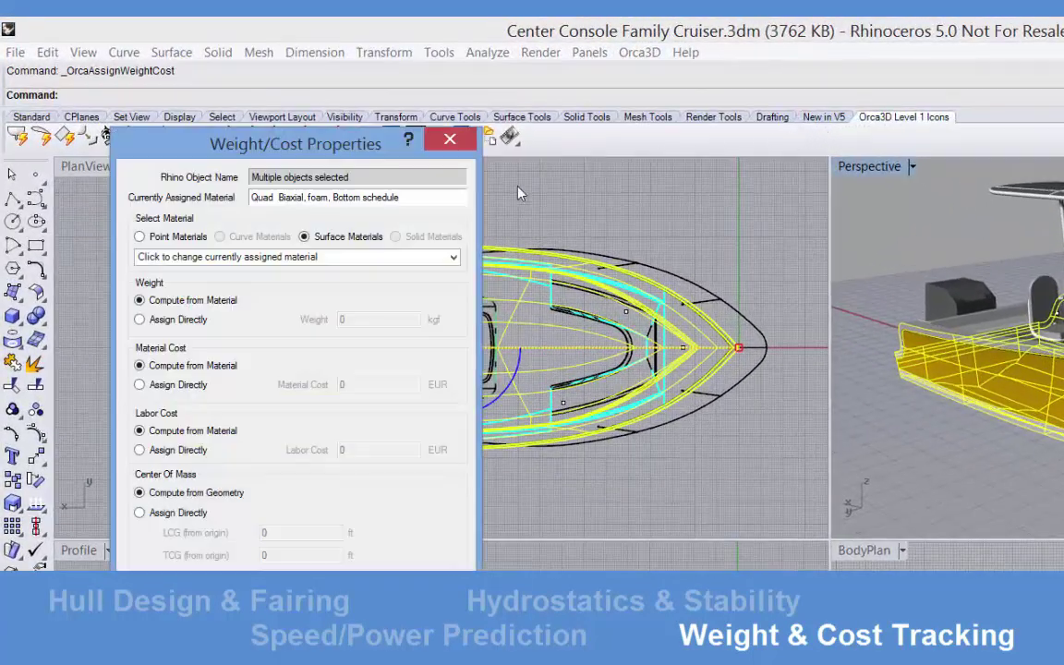
{"action": "left_click", "coordinate": [448, 261]}
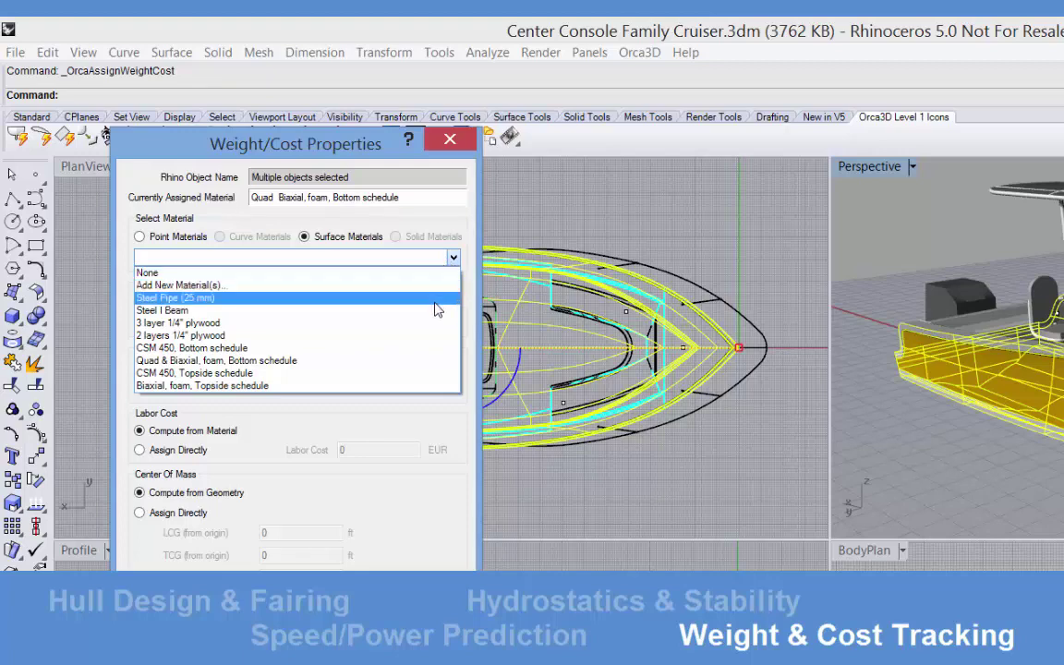
{"action": "left_click", "coordinate": [418, 348]}
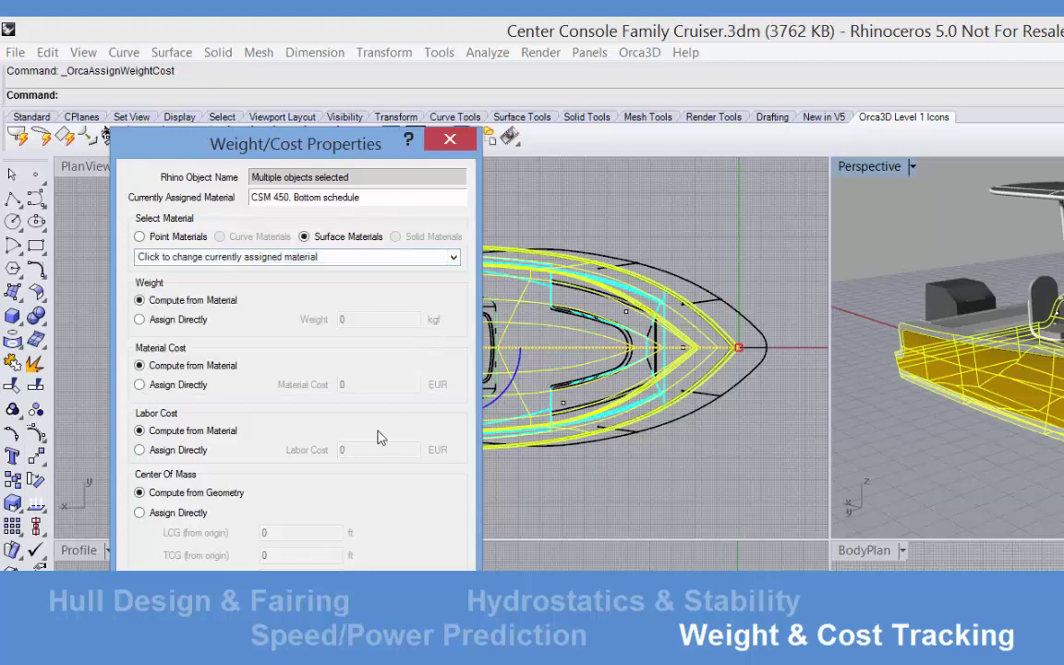
{"action": "key", "text": "Return"}
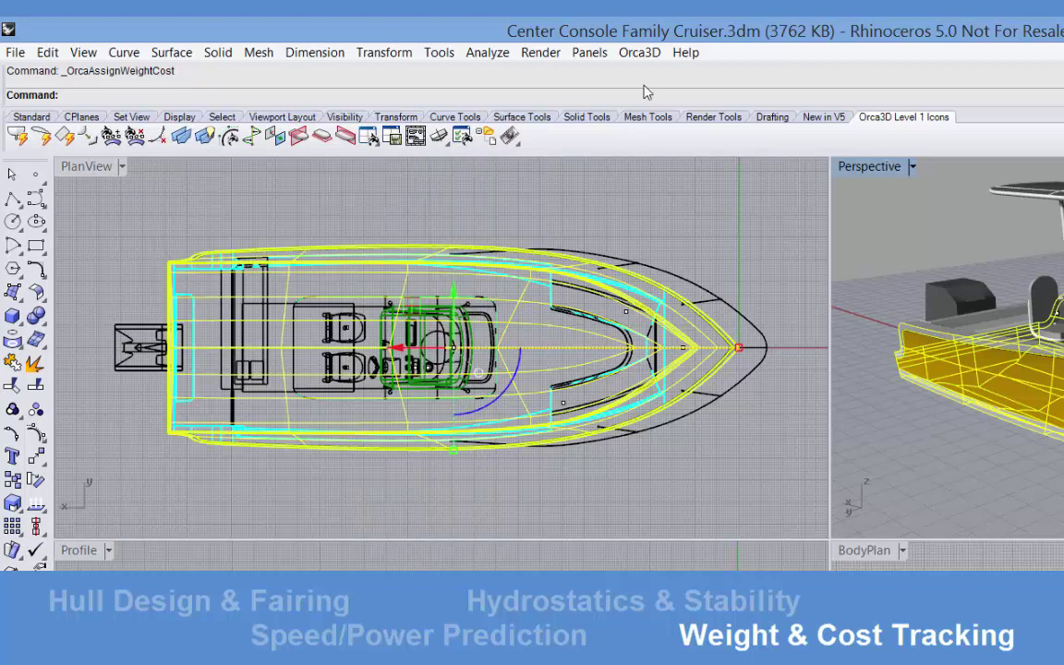
- Browse the stock material library's curve, surface and solid materials, then close it
{"action": "left_click", "coordinate": [639, 53]}
{"action": "mouse_move", "coordinate": [657, 131]}
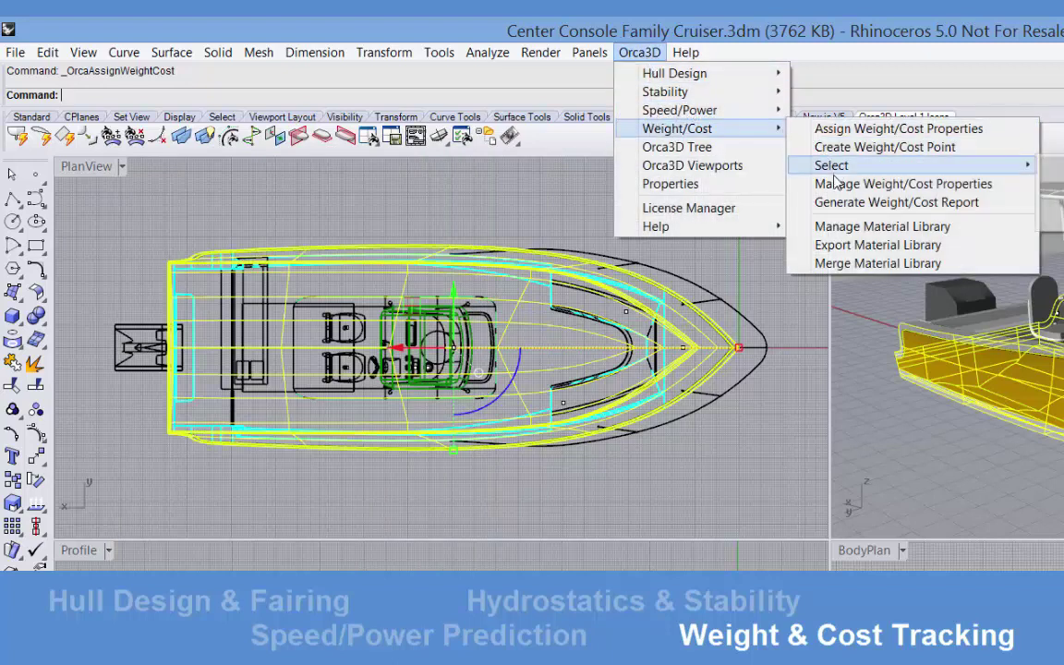
{"action": "left_click", "coordinate": [830, 229]}
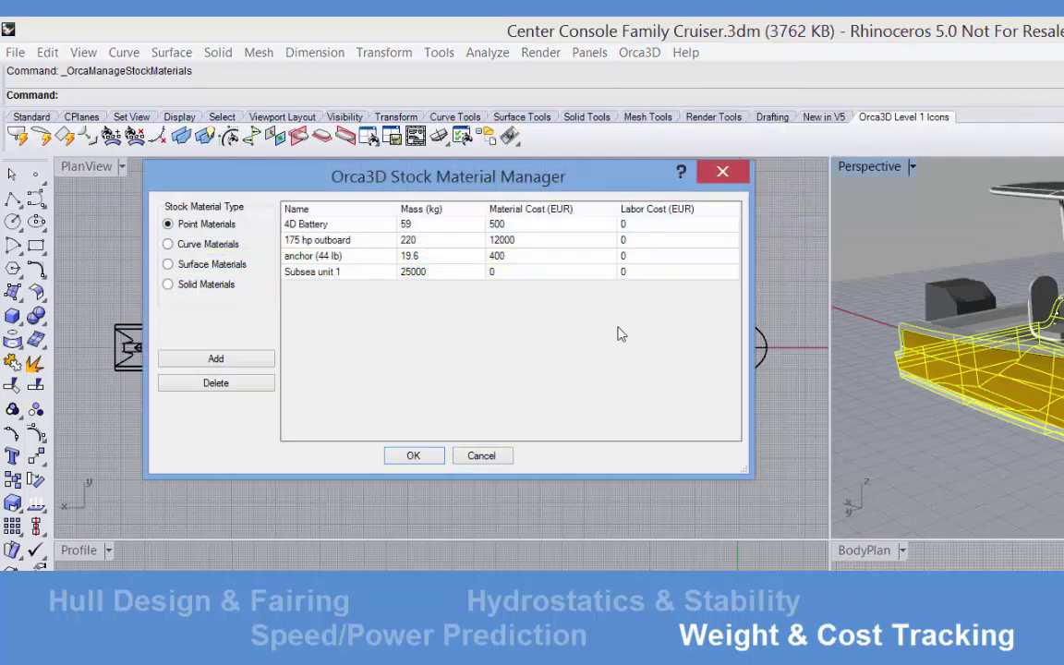
{"action": "left_click", "coordinate": [169, 246]}
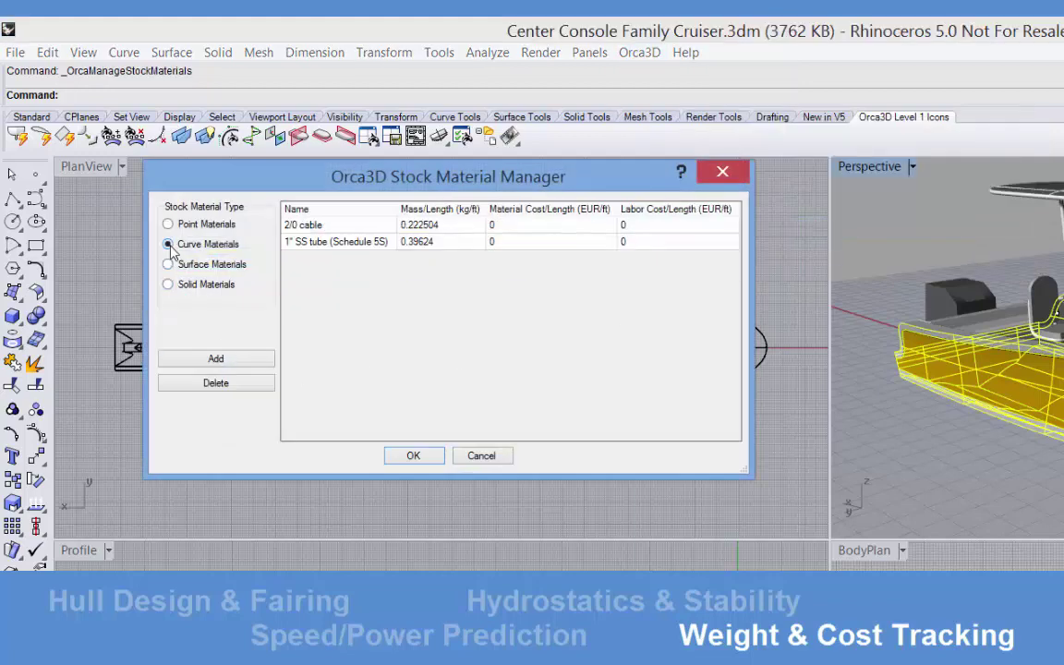
{"action": "left_click", "coordinate": [169, 264]}
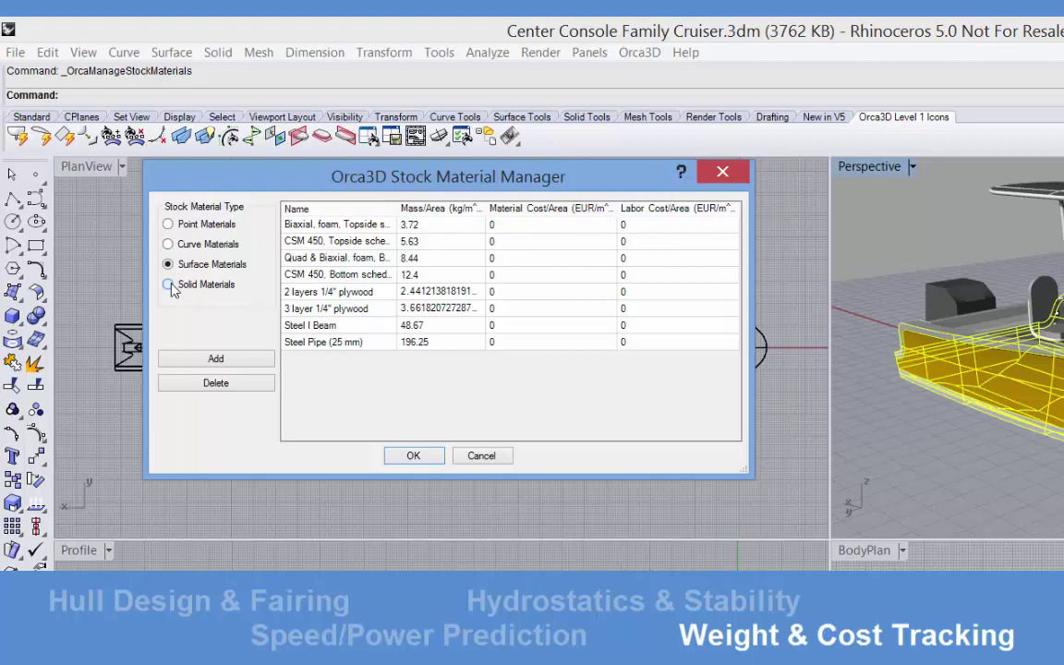
{"action": "left_click", "coordinate": [169, 285]}
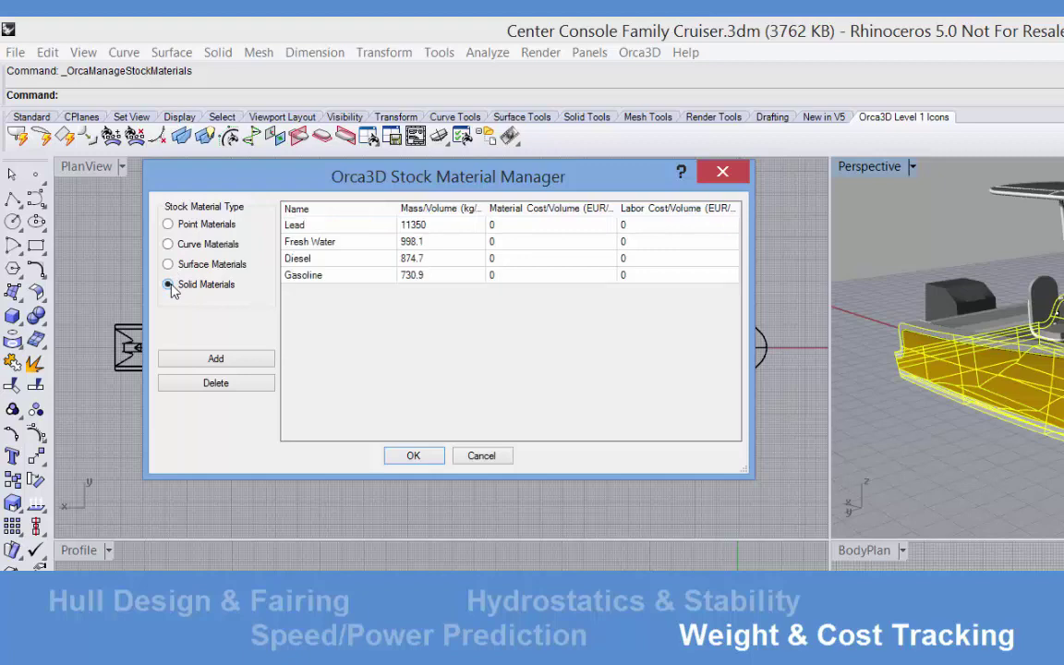
{"action": "left_click", "coordinate": [399, 457]}
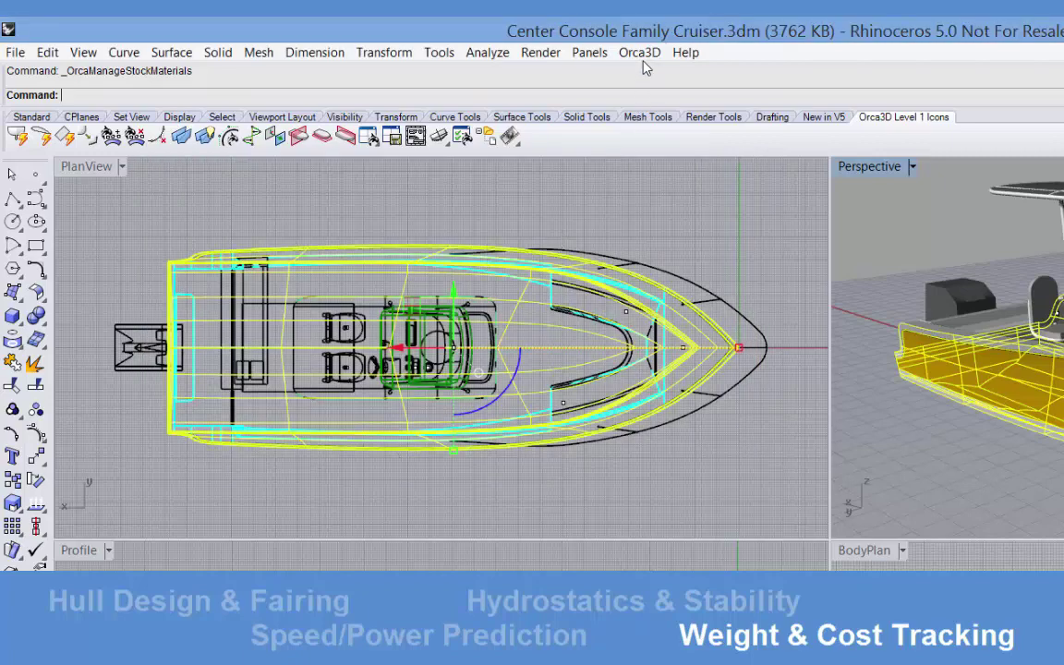
{"action": "left_click", "coordinate": [641, 54]}
- Generate a weight and cost report for enabled items with All Items expanded
{"action": "mouse_move", "coordinate": [677, 132]}
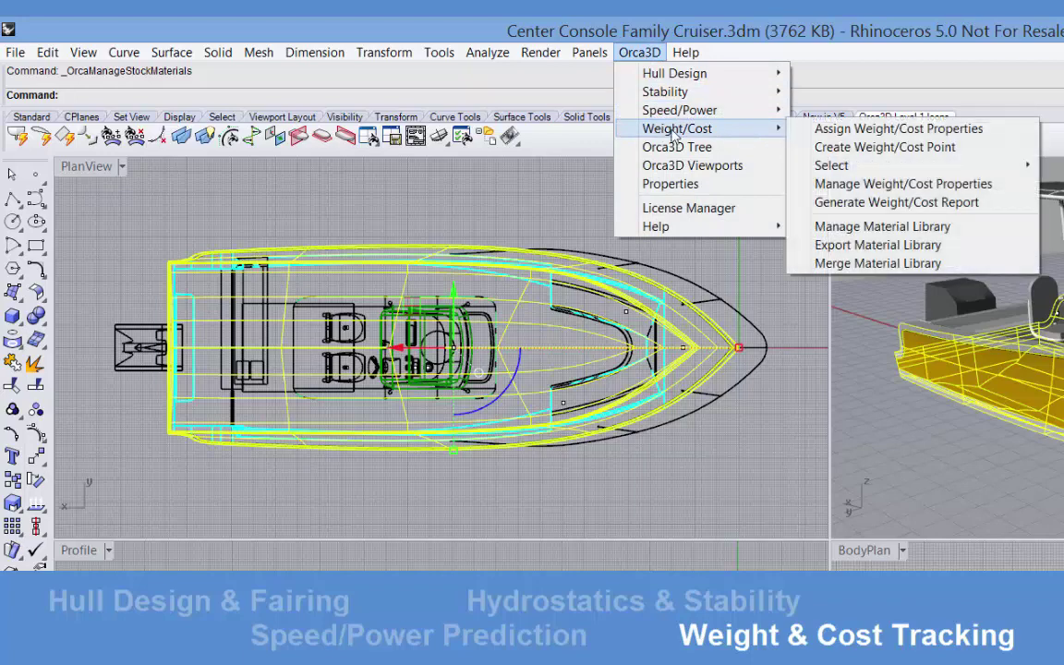
{"action": "left_click", "coordinate": [854, 202]}
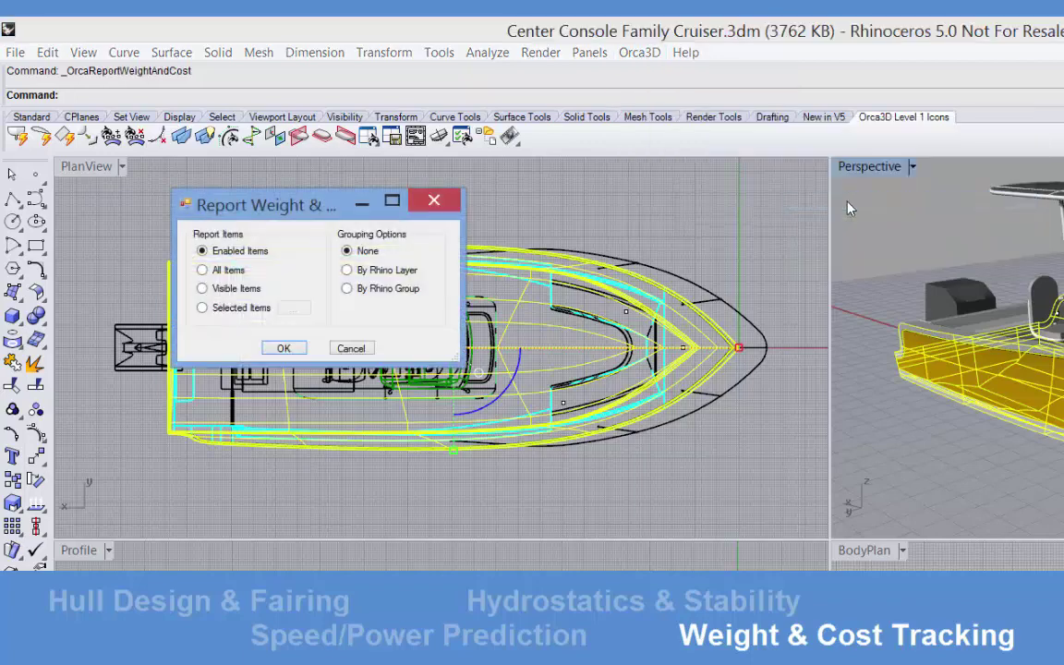
{"action": "left_click", "coordinate": [283, 348]}
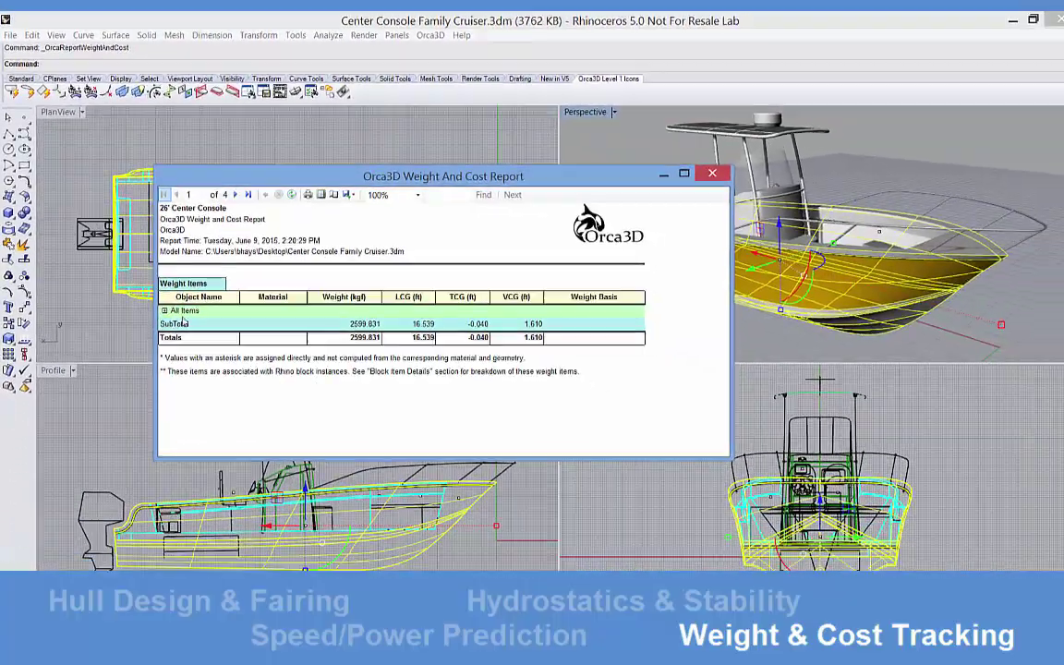
{"action": "left_click", "coordinate": [162, 307]}
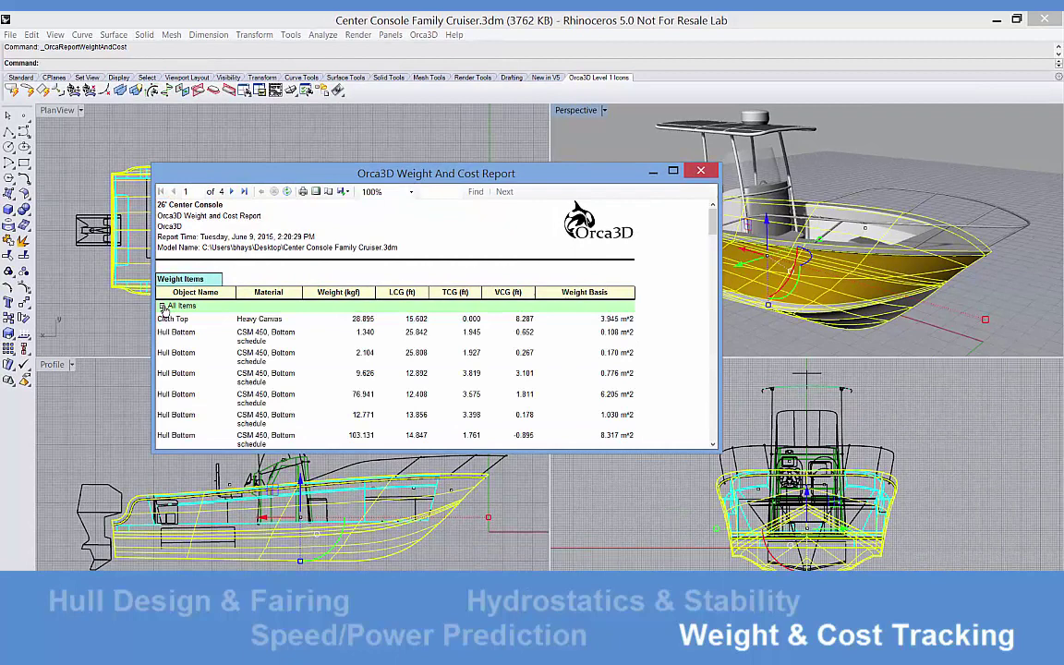
{"action": "left_click", "coordinate": [347, 192]}
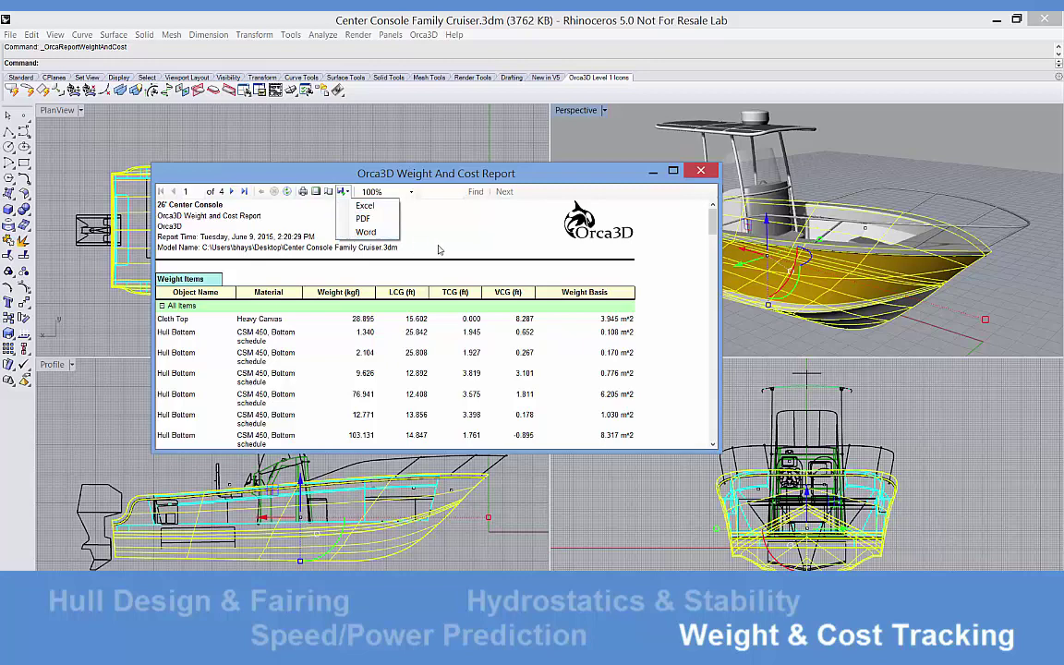
- Close the weight report and start a hydrostatics and stability analysis
{"action": "left_click", "coordinate": [699, 173]}
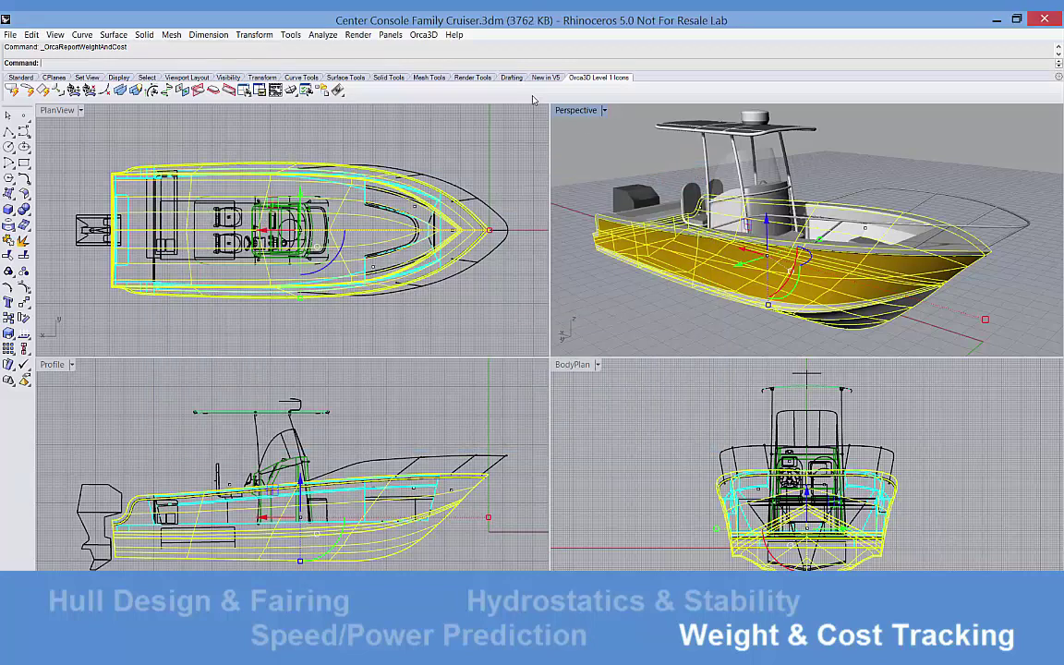
{"action": "left_click", "coordinate": [424, 35]}
{"action": "mouse_move", "coordinate": [451, 63]}
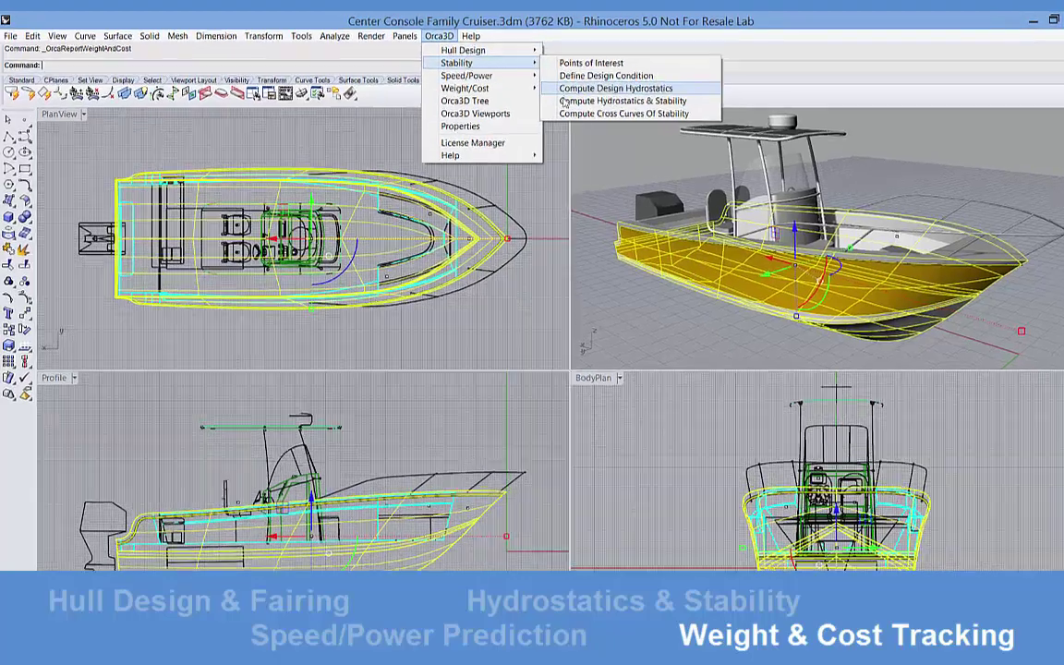
{"action": "left_click", "coordinate": [600, 96]}
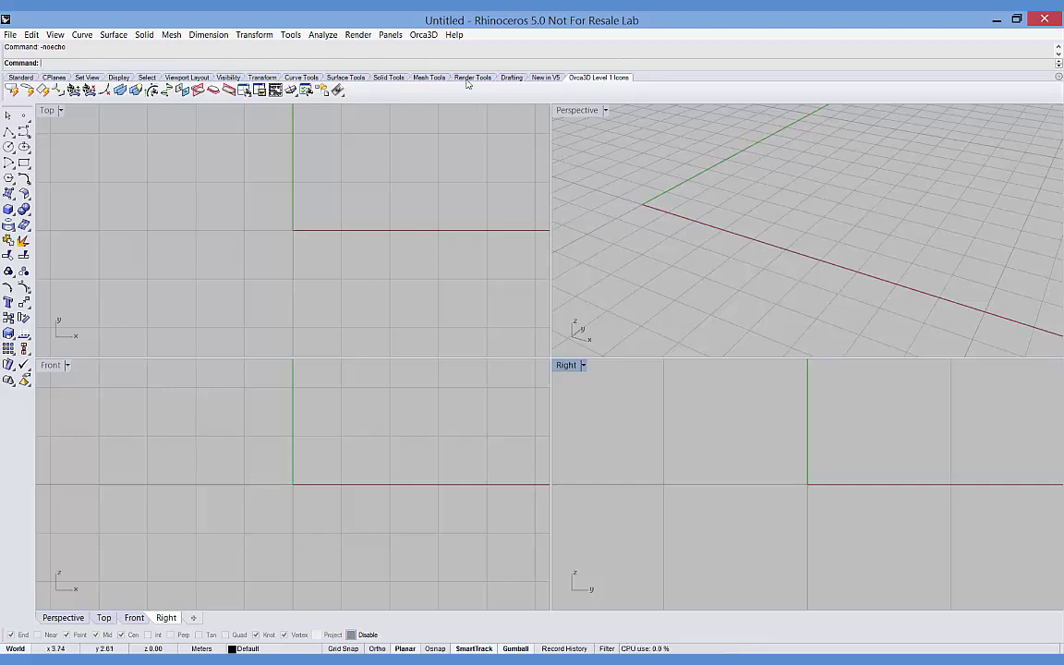
- Show the Orca3D command list in the new empty Untitled model
{"action": "left_click", "coordinate": [423, 35]}
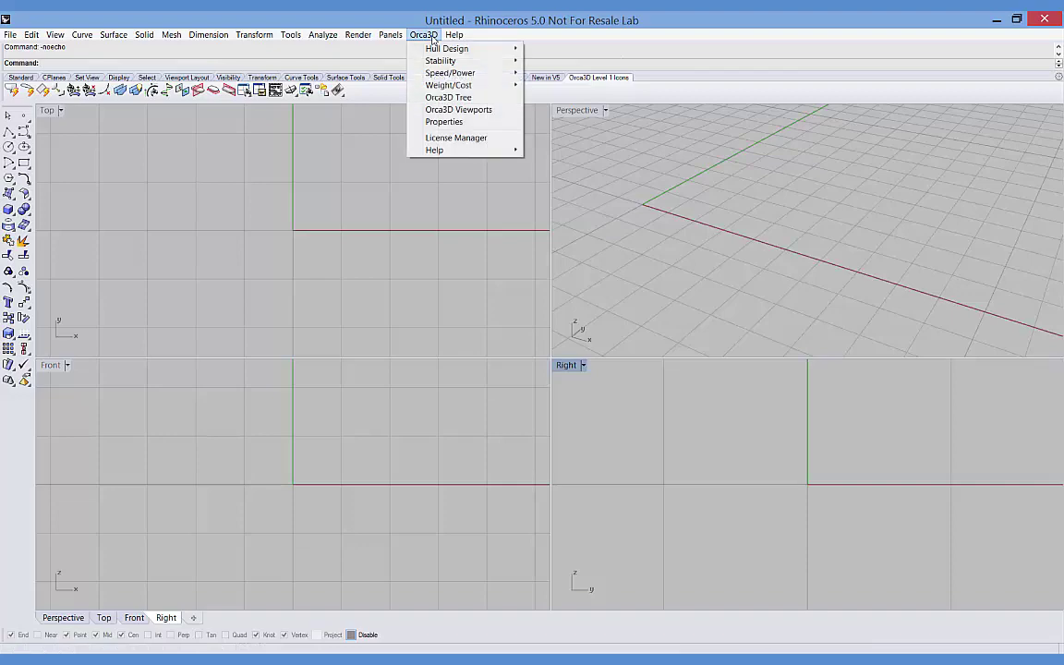
- Open Orca3D Document Properties and select the project title and company name text
{"action": "left_click", "coordinate": [445, 122]}
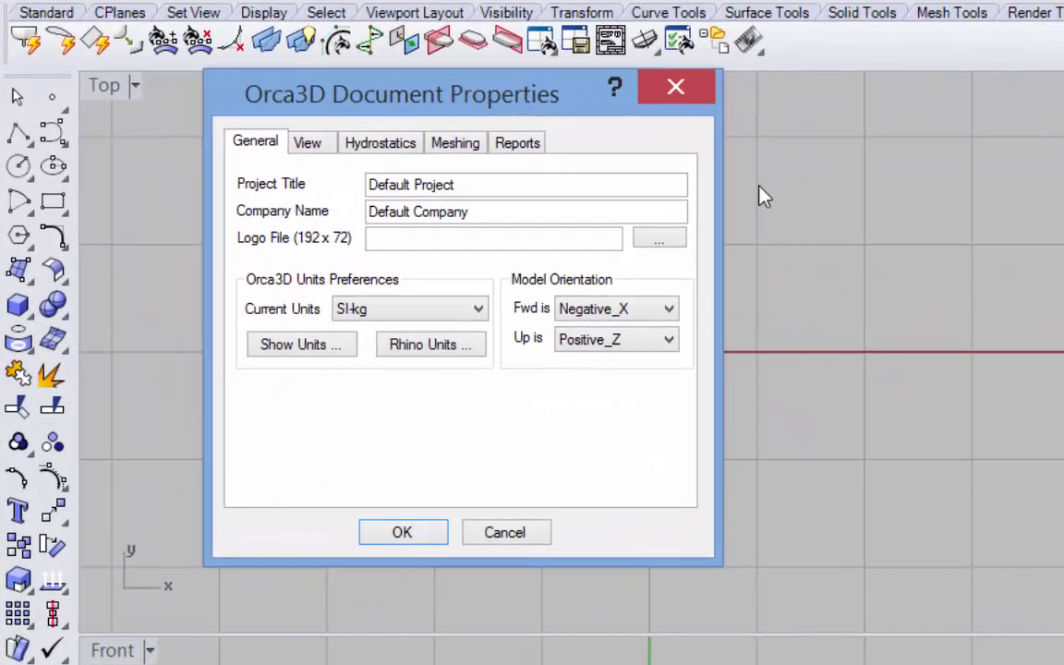
{"action": "left_click_drag", "start_coordinate": [467, 183], "coordinate": [375, 184]}
{"action": "left_click", "coordinate": [464, 210]}
{"action": "left_click_drag", "start_coordinate": [470, 211], "coordinate": [447, 211]}
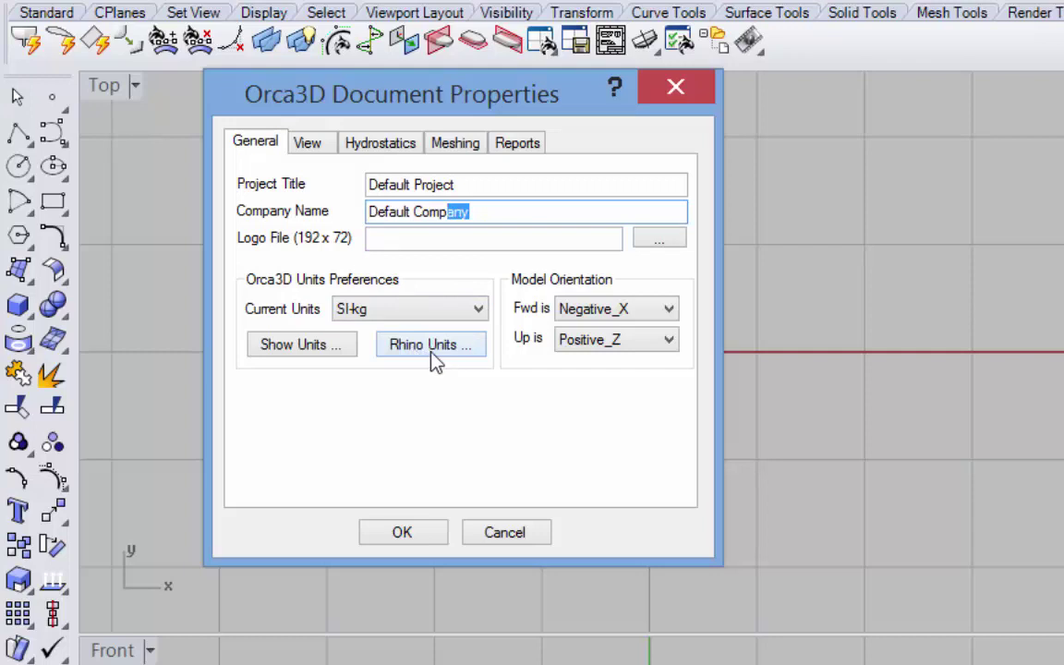
- Keep SI-kg units, Negative_X as forward and Positive_Z as up
{"action": "left_click", "coordinate": [479, 311]}
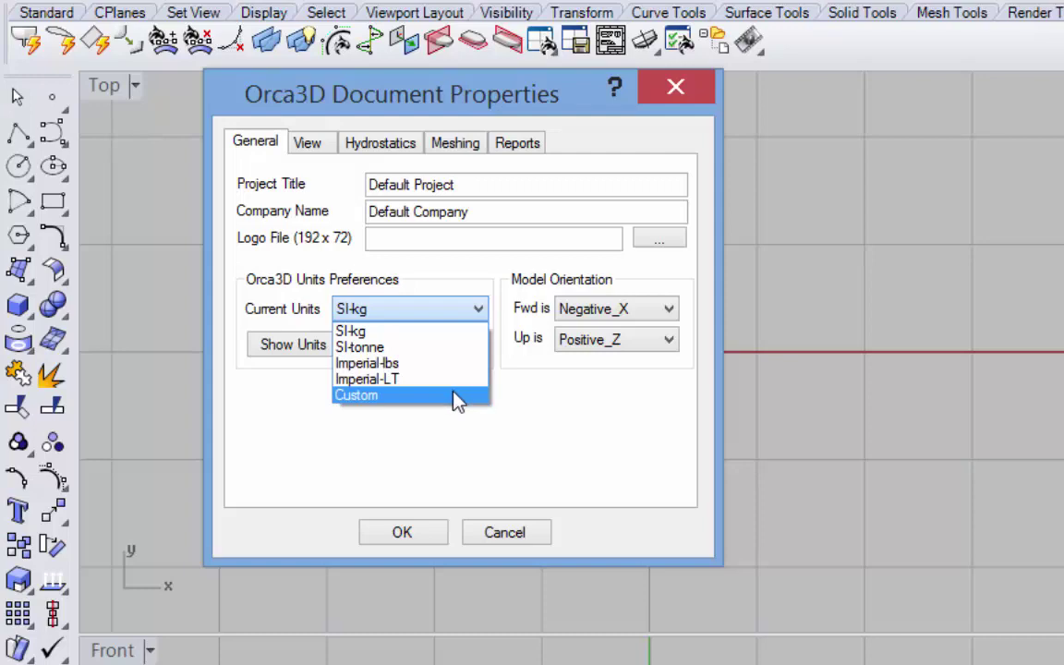
{"action": "left_click", "coordinate": [452, 332]}
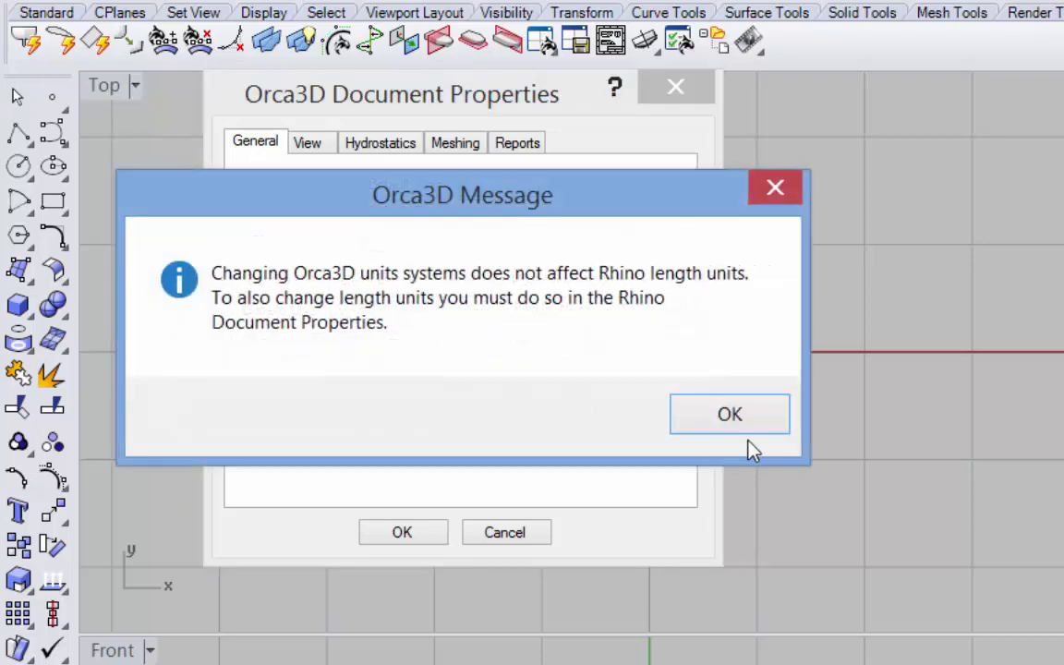
{"action": "left_click", "coordinate": [741, 424]}
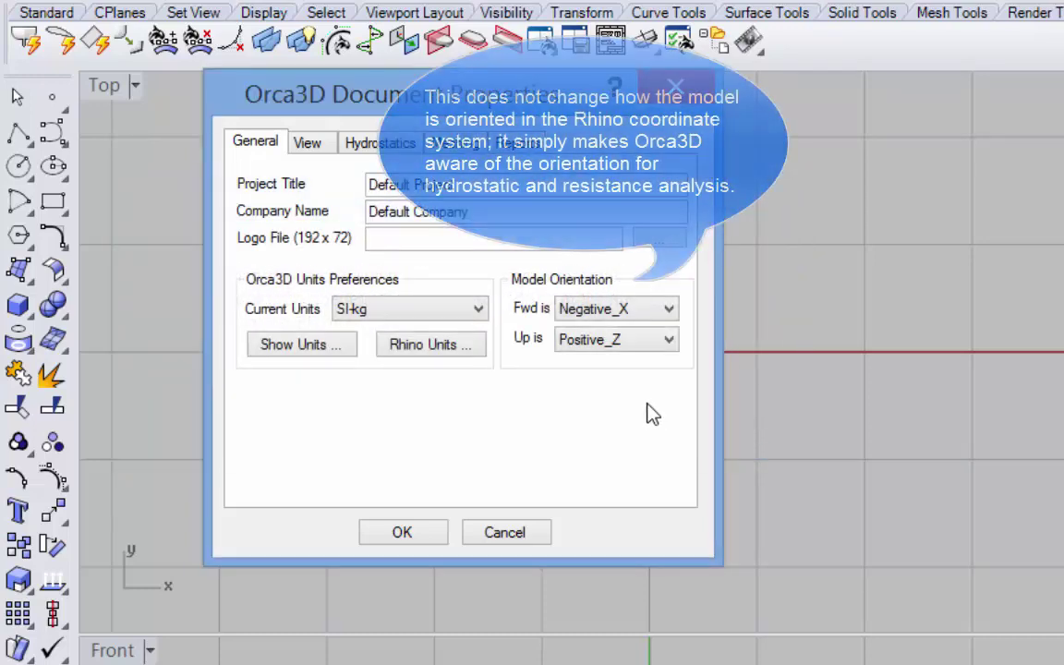
{"action": "left_click", "coordinate": [669, 310]}
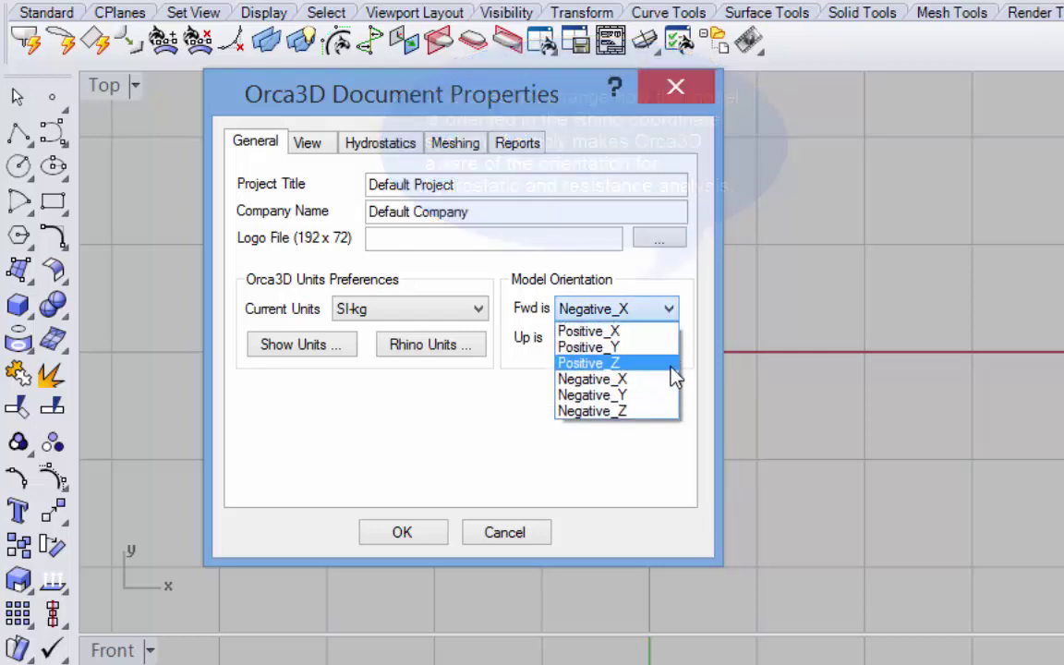
{"action": "left_click", "coordinate": [675, 383]}
{"action": "left_click", "coordinate": [670, 340]}
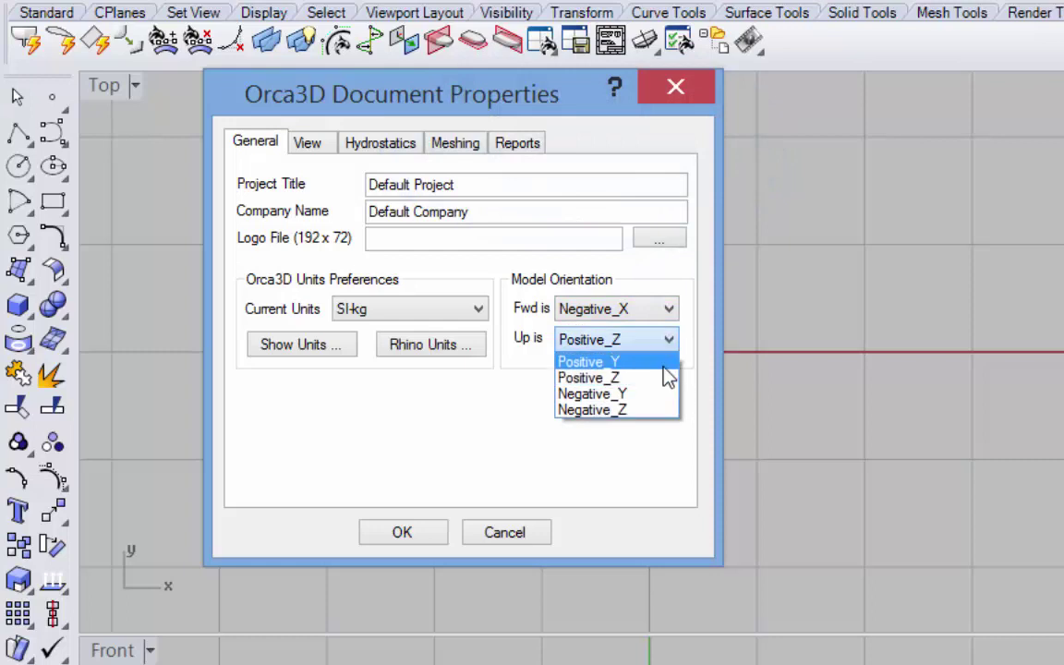
{"action": "left_click", "coordinate": [669, 381]}
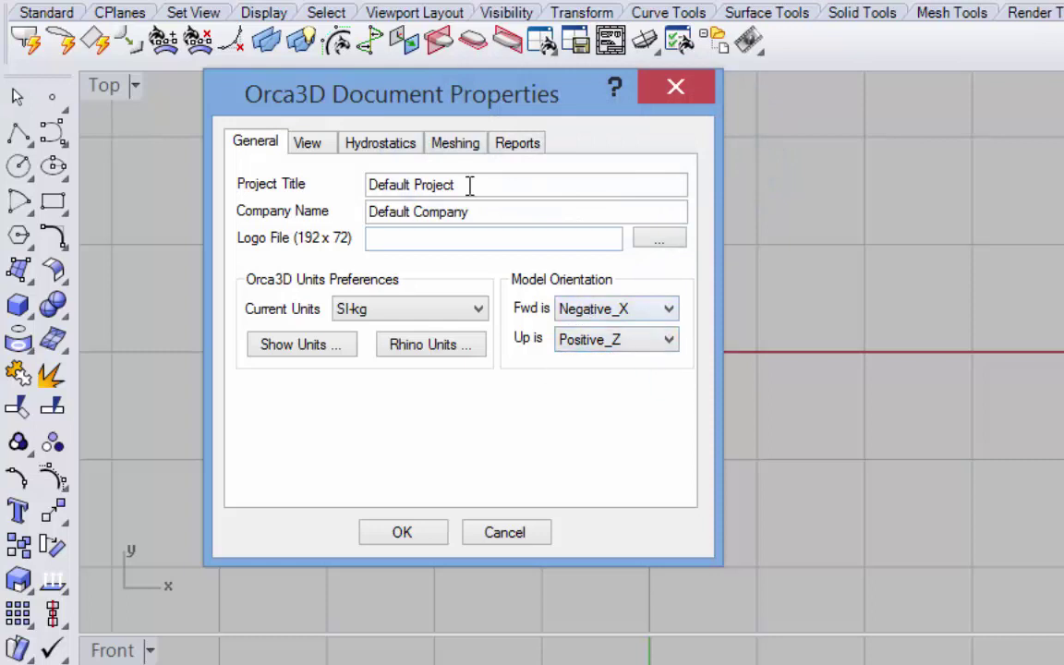
{"action": "left_click", "coordinate": [378, 145]}
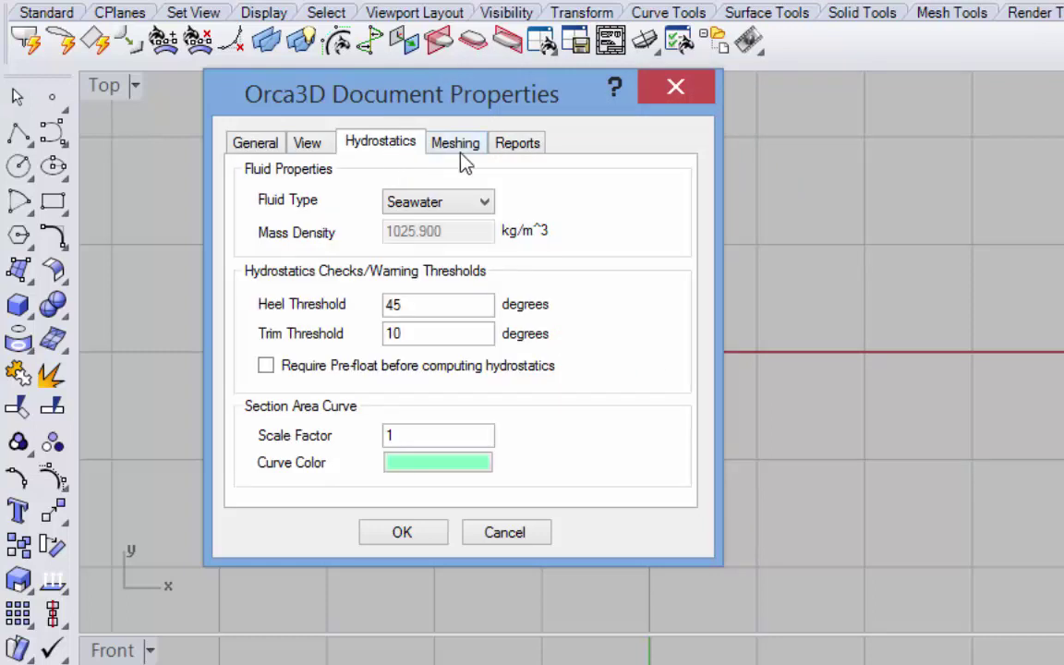
- Keep Seawater at 1025.900 kg/m^3 as the hydrostatics fluid type
{"action": "left_click", "coordinate": [478, 205]}
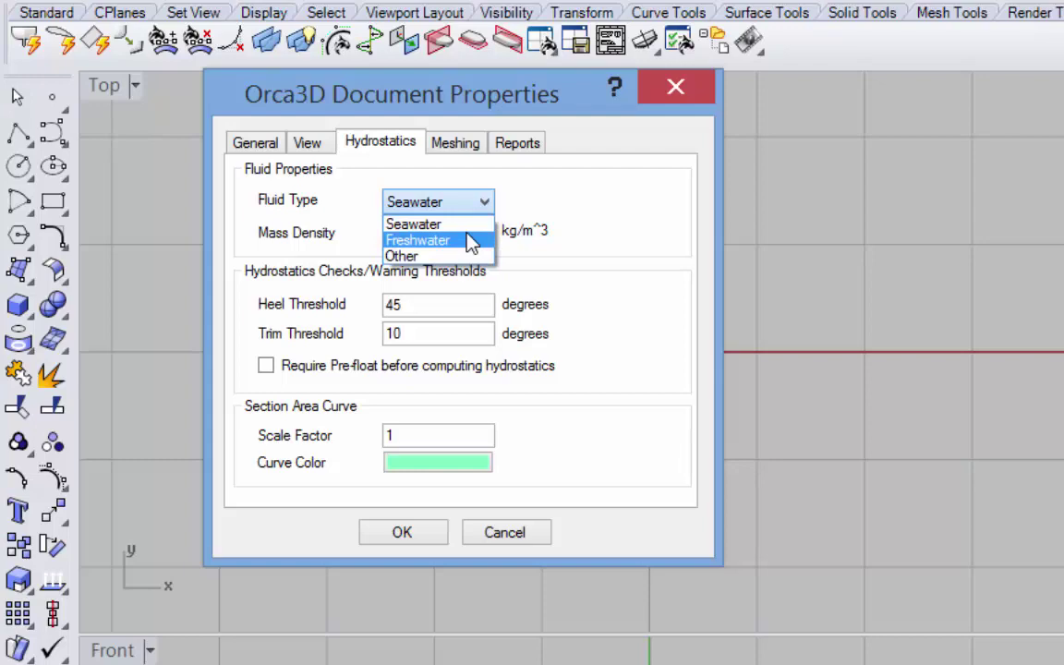
{"action": "left_click", "coordinate": [467, 228]}
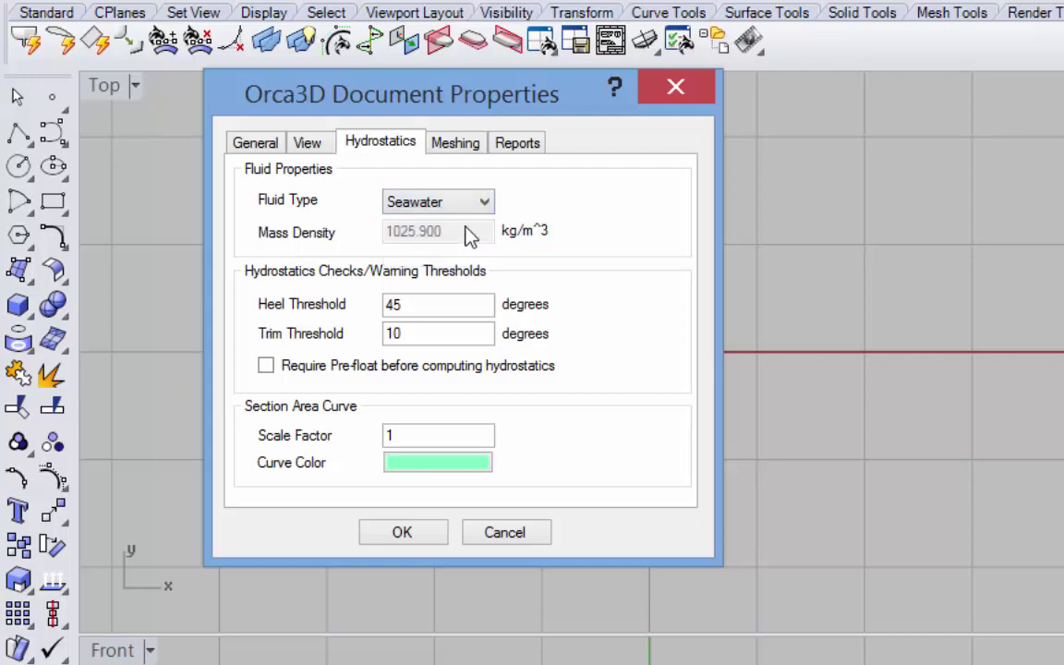
- Close Document Properties and switch to the Planview, Profile, Perspective and Bodyplan viewports
{"action": "left_click", "coordinate": [407, 539]}
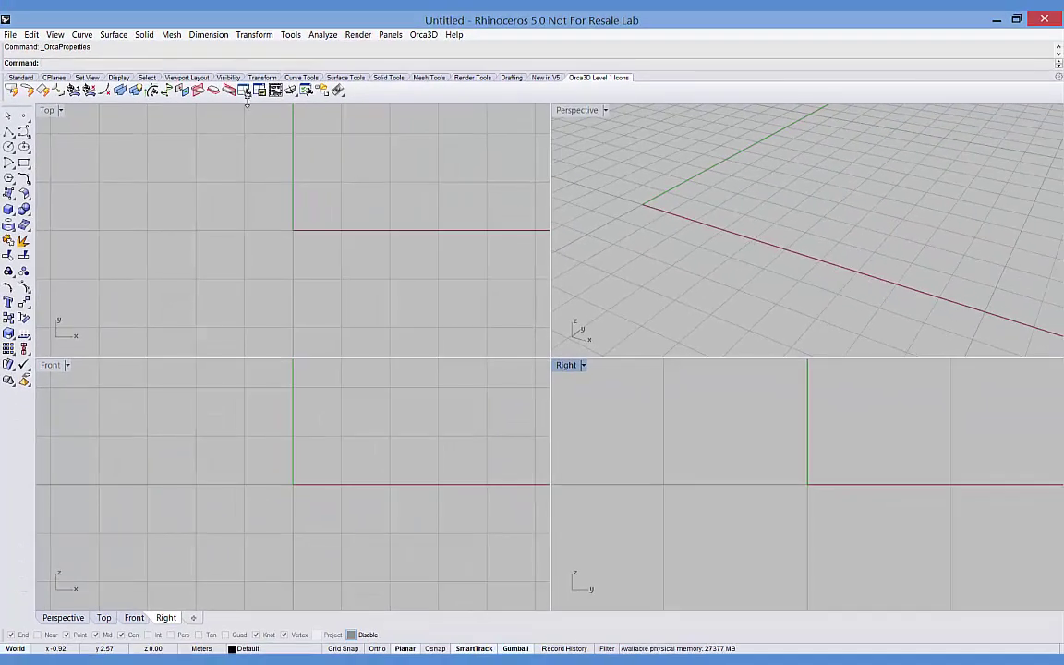
{"action": "left_click", "coordinate": [246, 91]}
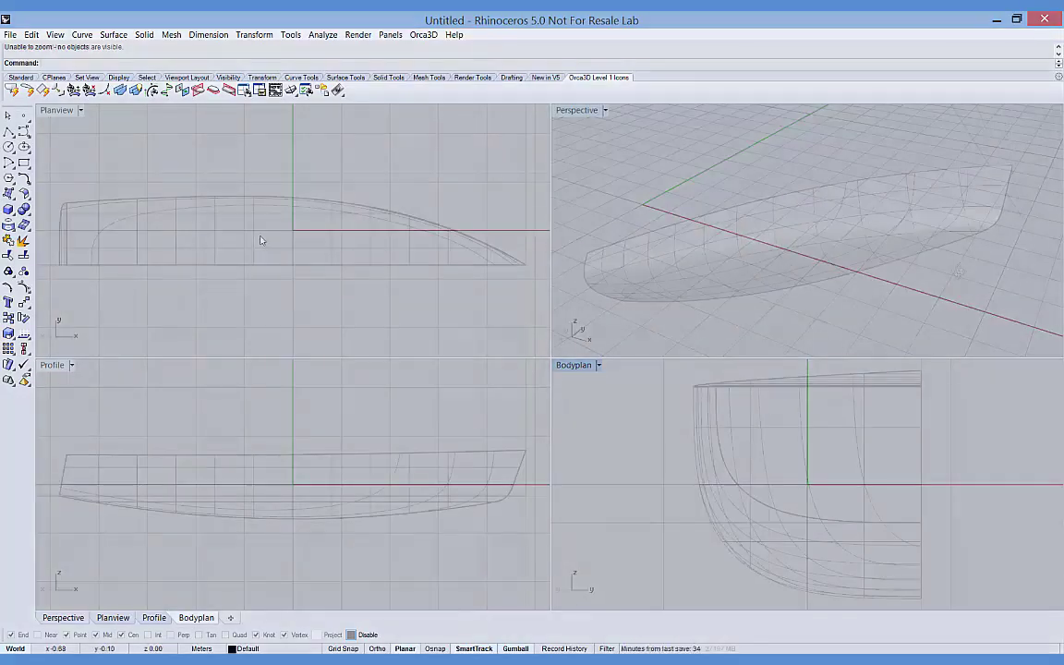
- Select the hull, turn on its control points and pull one point to deform it
{"action": "right_click_drag", "start_coordinate": [887, 259], "coordinate": [792, 247]}
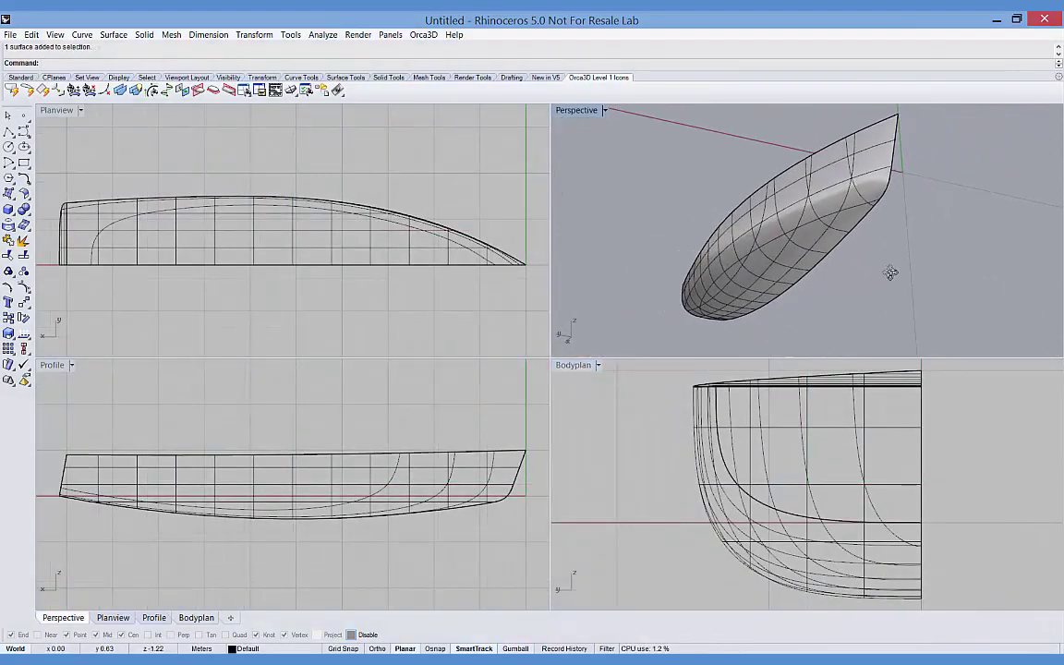
{"action": "left_click", "coordinate": [793, 222]}
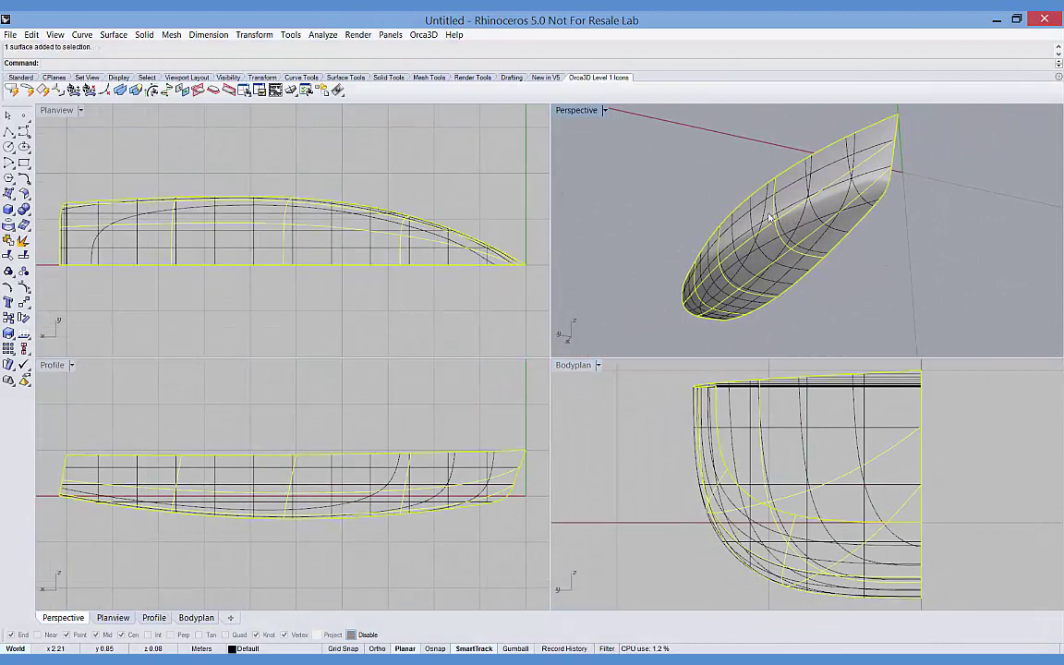
{"action": "left_click", "coordinate": [135, 90]}
{"action": "left_click", "coordinate": [711, 270]}
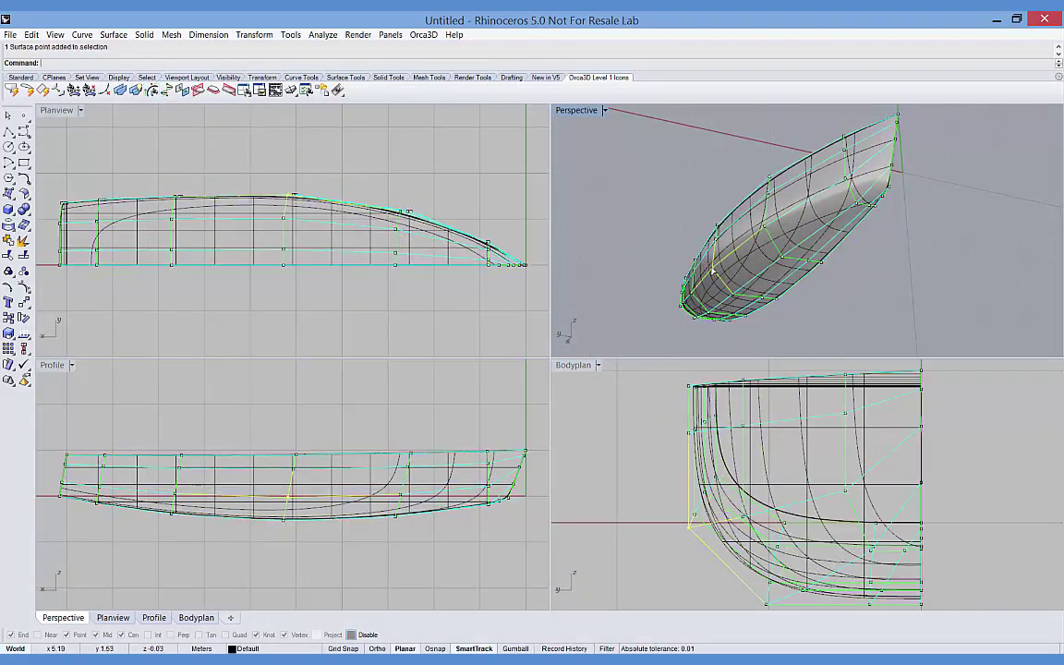
{"action": "left_click_drag", "start_coordinate": [712, 269], "coordinate": [587, 248]}
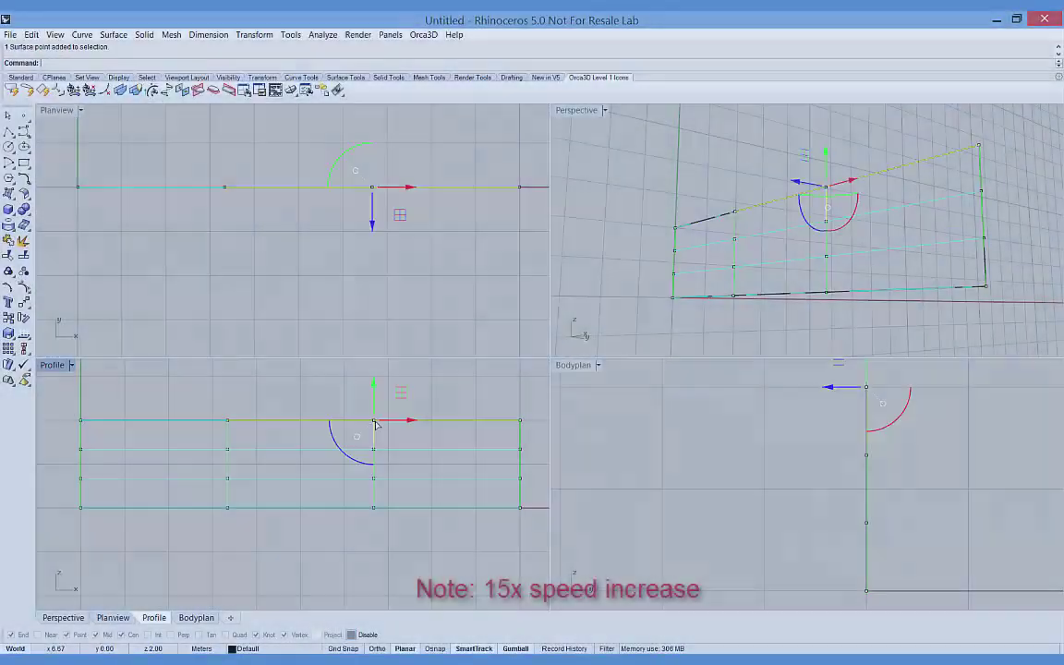
- Drag further groups of control points to rake the stem and curve the keel and sheer
{"action": "left_click_drag", "start_coordinate": [375, 423], "coordinate": [505, 448]}
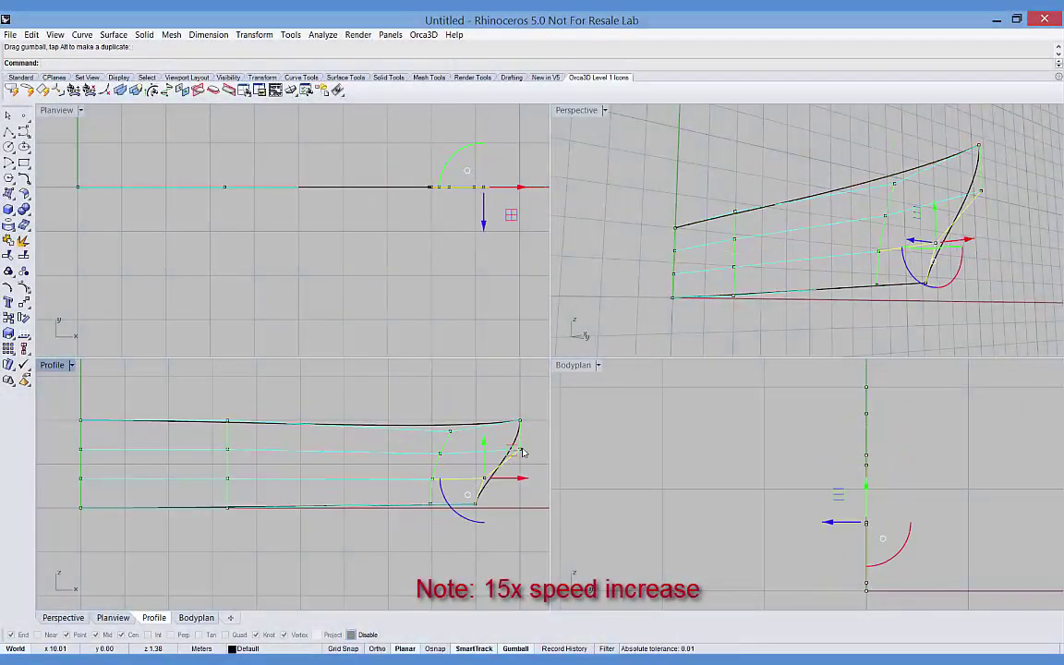
{"action": "left_click", "coordinate": [247, 425]}
{"action": "left_click_drag", "start_coordinate": [275, 468], "coordinate": [428, 487]}
{"action": "left_click", "coordinate": [277, 468], "text": "shift"}
{"action": "left_click", "coordinate": [712, 246]}
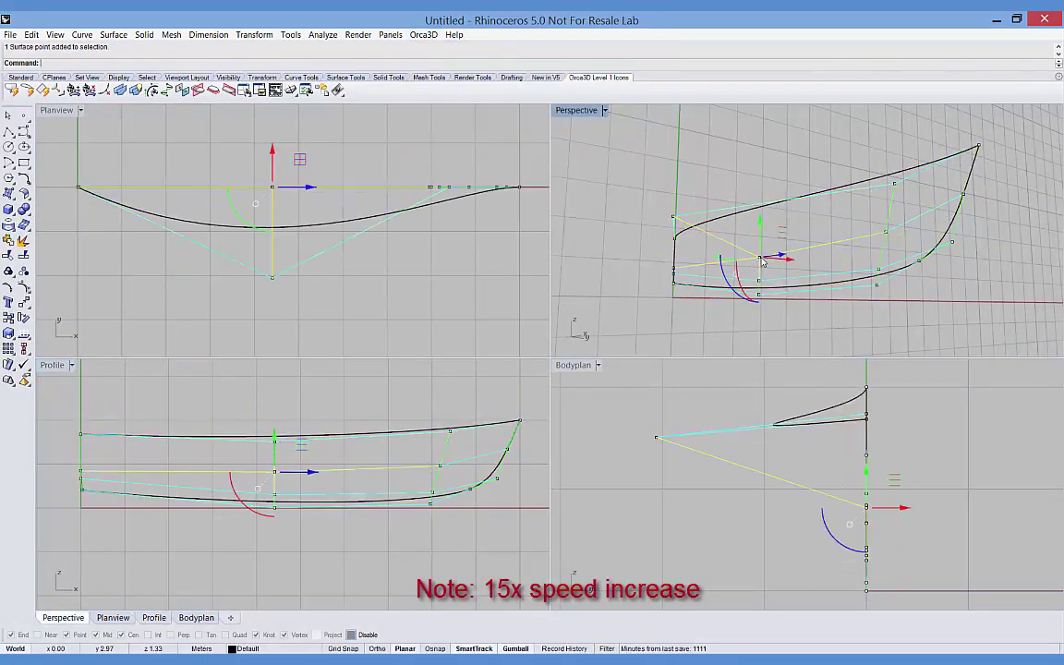
{"action": "left_click_drag", "start_coordinate": [763, 264], "coordinate": [831, 154]}
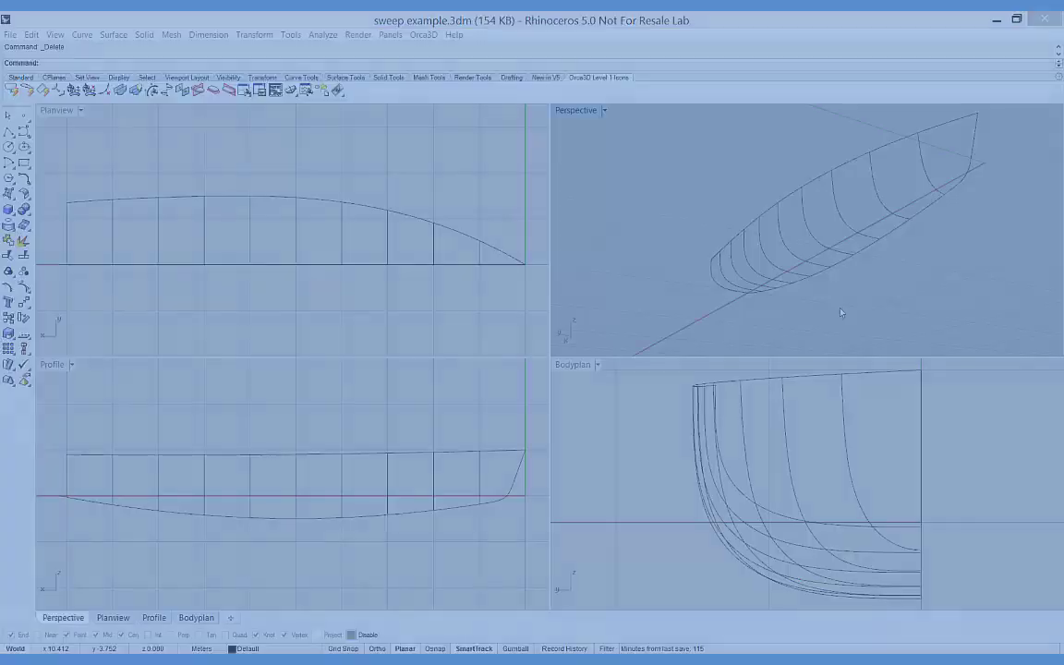
- Sweep2 a hull surface along the sheer and keel rails through all the cross-section curves
{"action": "type", "text": "sweep2"}
{"action": "key", "text": "Return"}
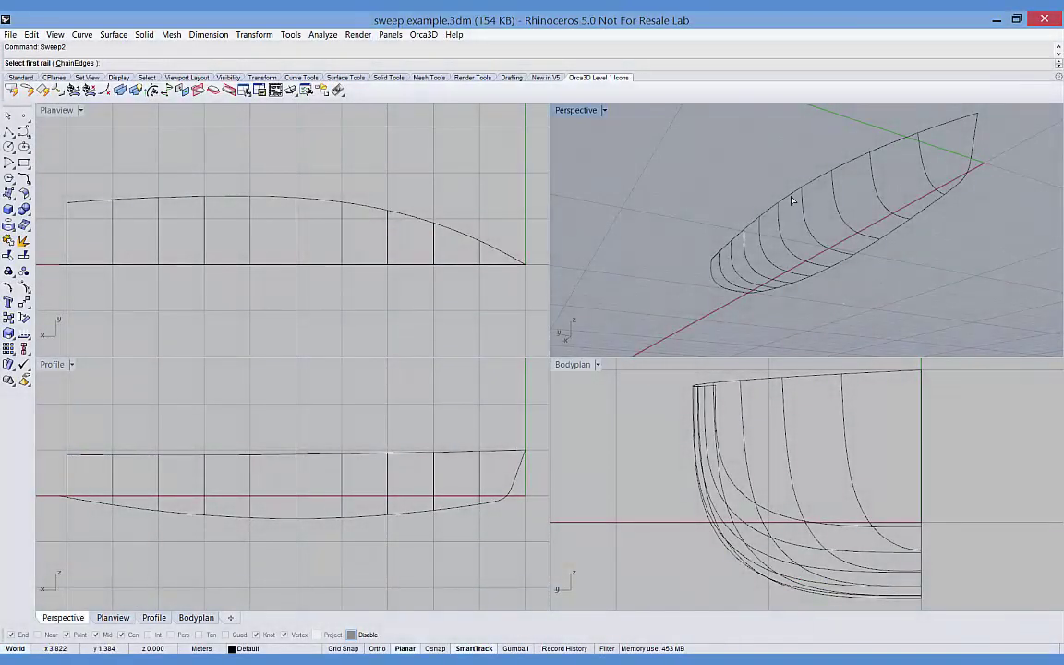
{"action": "left_click", "coordinate": [791, 199]}
{"action": "left_click", "coordinate": [842, 266]}
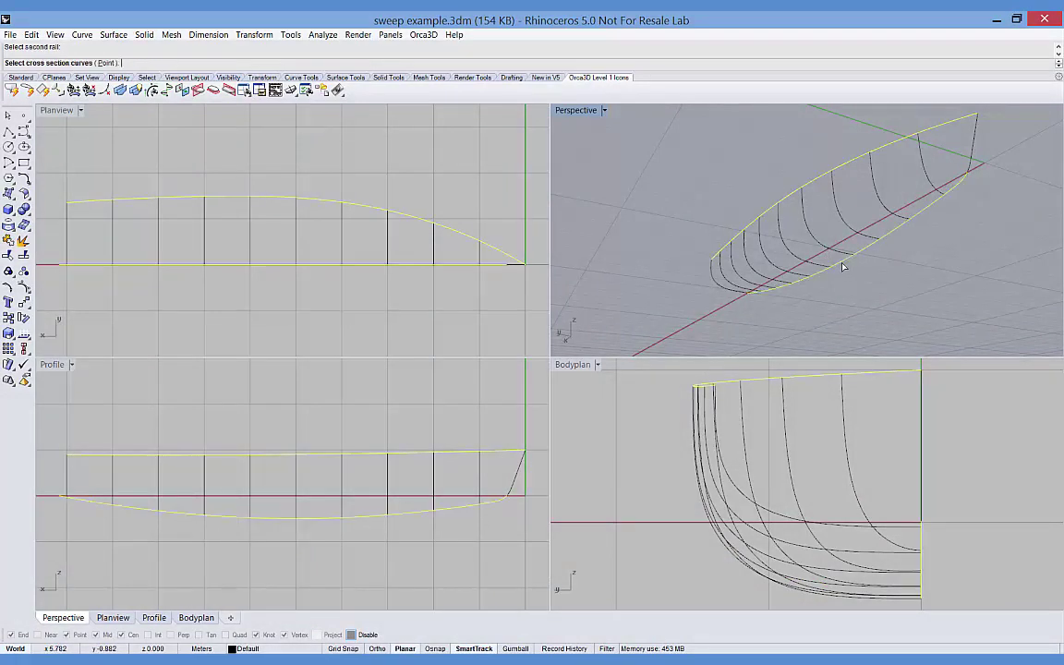
{"action": "left_click_drag", "start_coordinate": [605, 286], "coordinate": [1006, 111]}
{"action": "key", "text": "Return"}
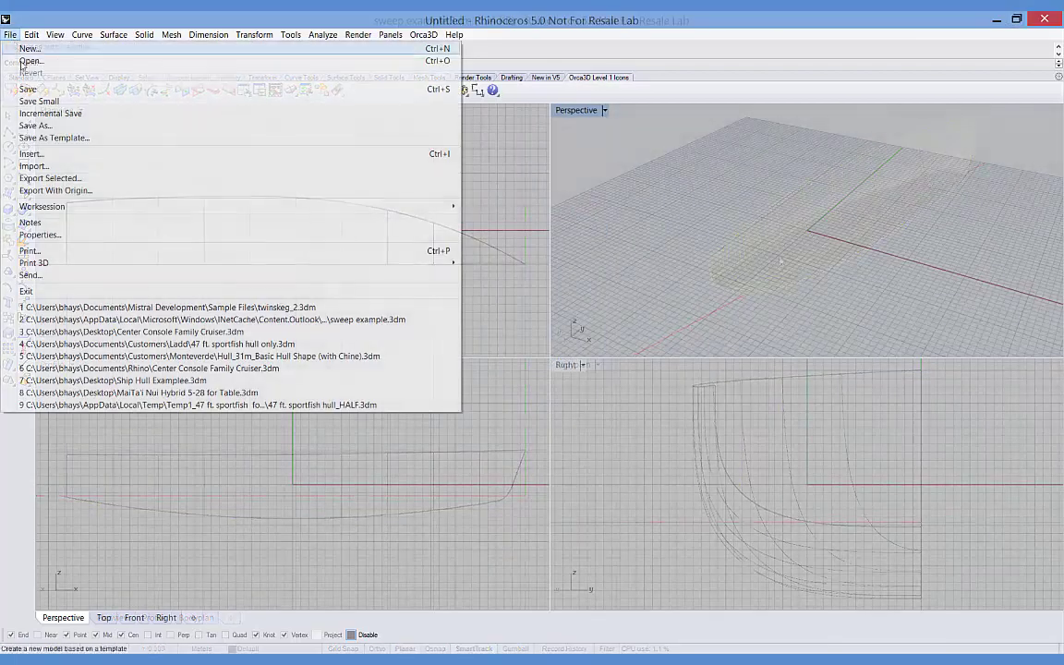
- Import the twinskeg.igs IGES hull into the new model
{"action": "left_click", "coordinate": [33, 166]}
{"action": "left_click", "coordinate": [653, 349]}
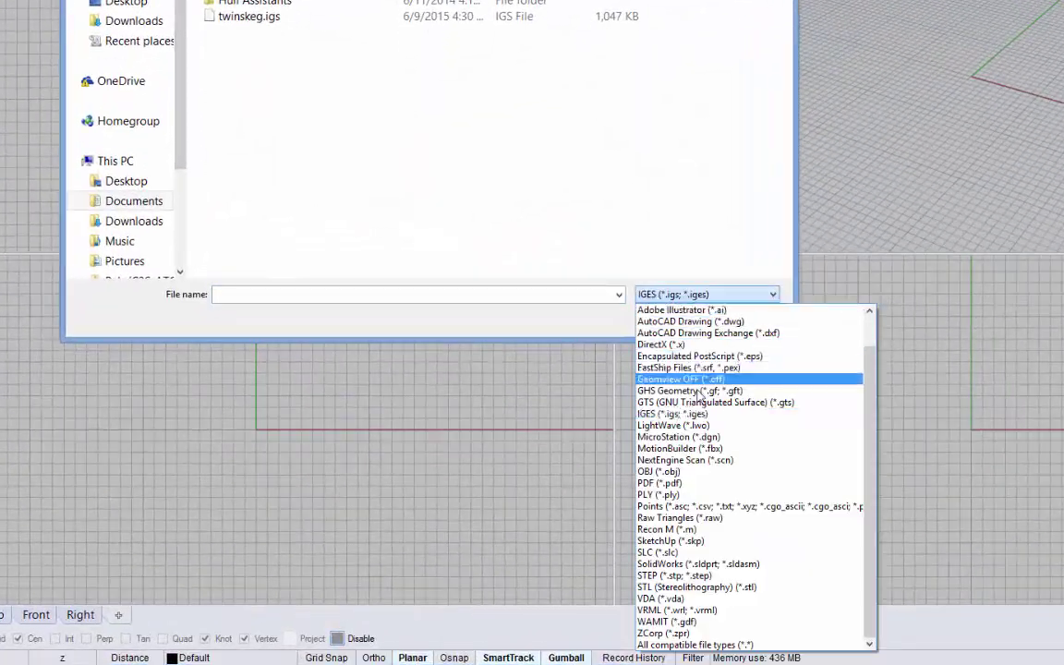
{"action": "left_click", "coordinate": [679, 413]}
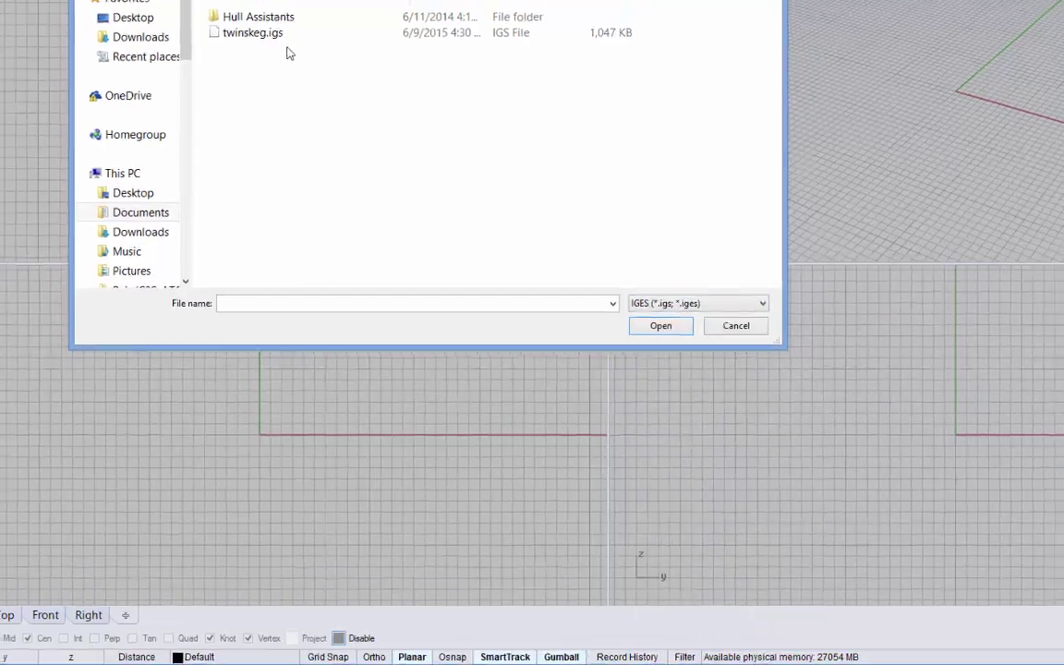
{"action": "left_click", "coordinate": [249, 16]}
{"action": "left_click", "coordinate": [605, 385]}
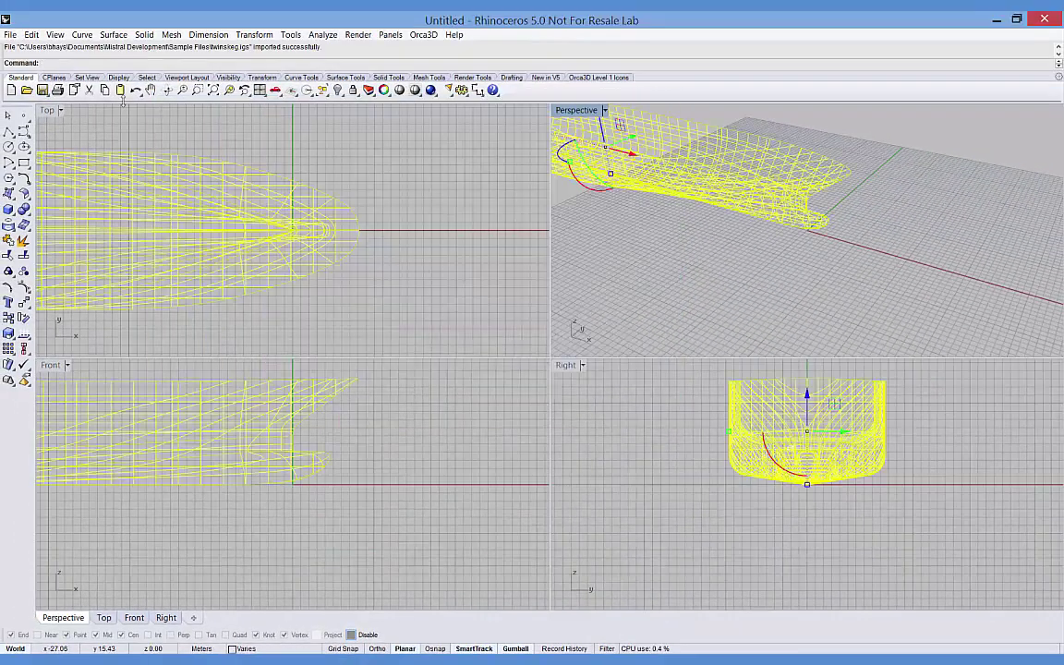
- Zoom the hull to fit all views and set the Perspective view to Shaded
{"action": "right_click", "coordinate": [212, 91]}
{"action": "left_click", "coordinate": [677, 273]}
{"action": "right_click_drag", "start_coordinate": [677, 273], "coordinate": [581, 117]}
{"action": "left_click", "coordinate": [582, 118]}
{"action": "left_click", "coordinate": [584, 154]}
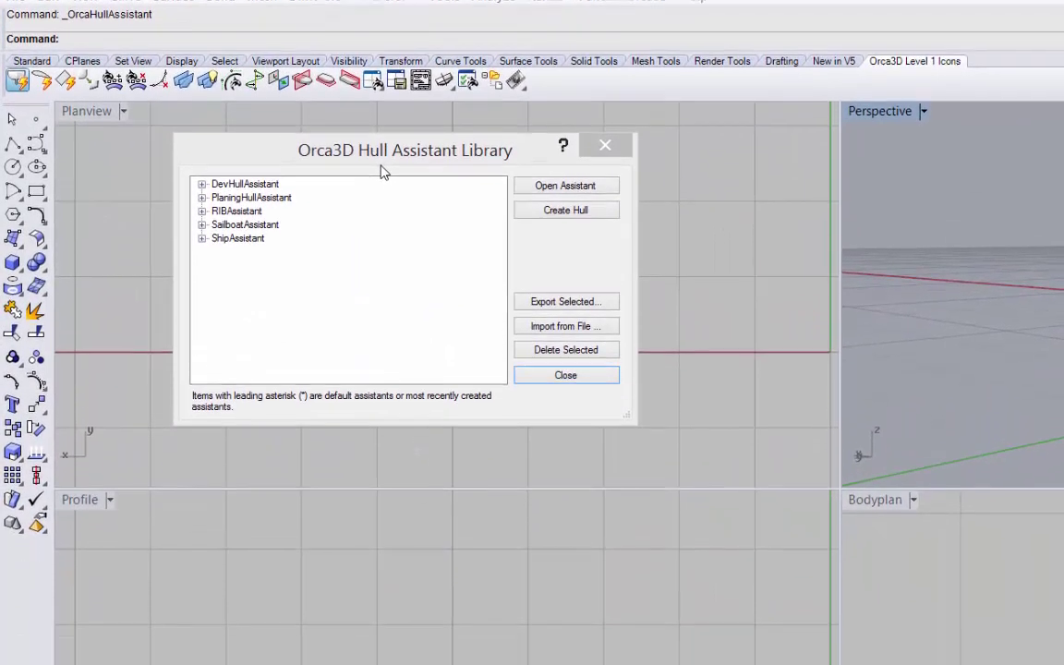
- Open SailboatAssistant from the Hull Assistant Library and review its Dimensions and Shape parameters
{"action": "left_click", "coordinate": [340, 161]}
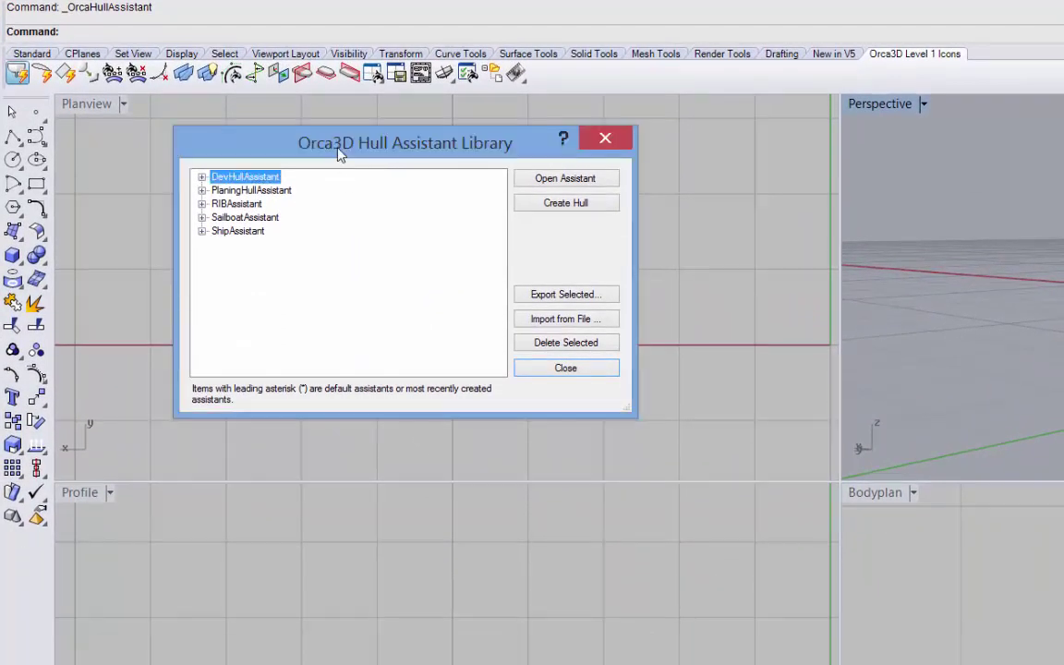
{"action": "left_click", "coordinate": [276, 192]}
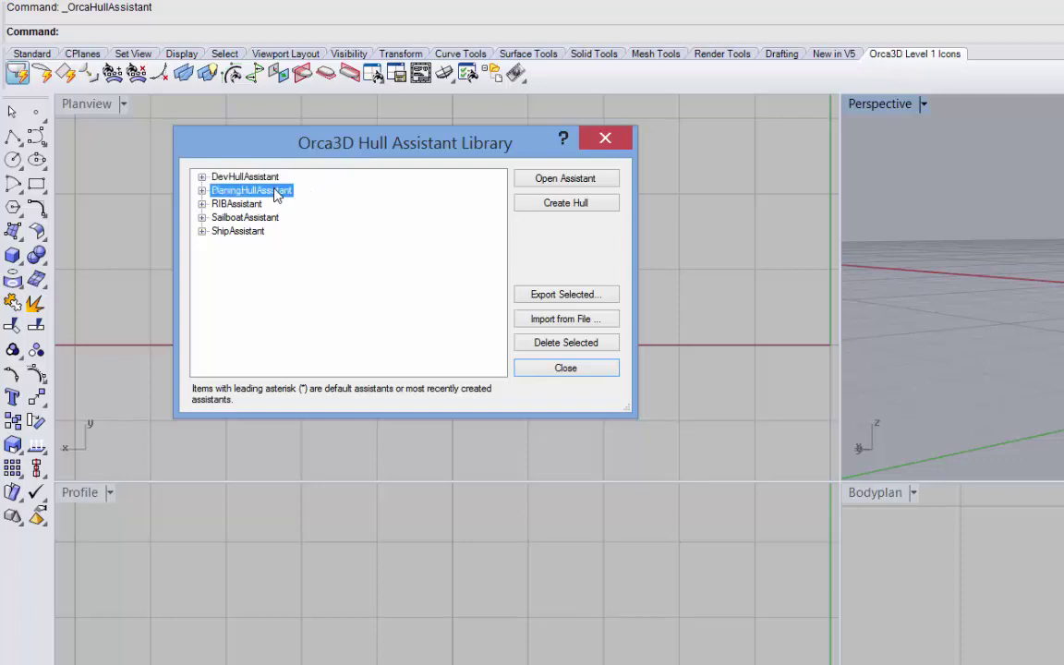
{"action": "left_click", "coordinate": [235, 203]}
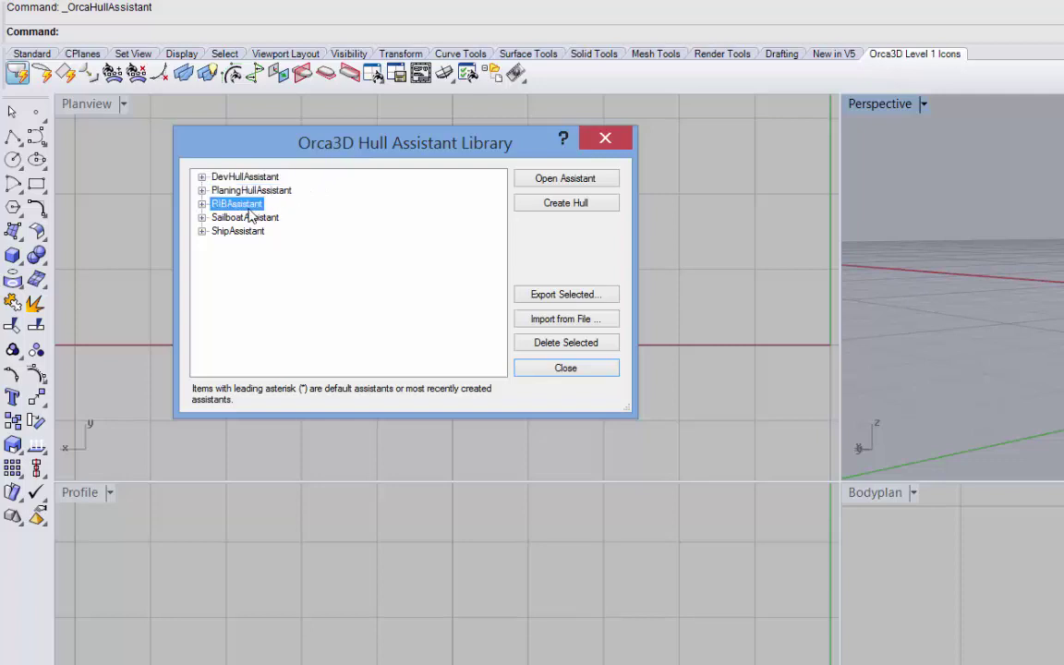
{"action": "left_click", "coordinate": [257, 219]}
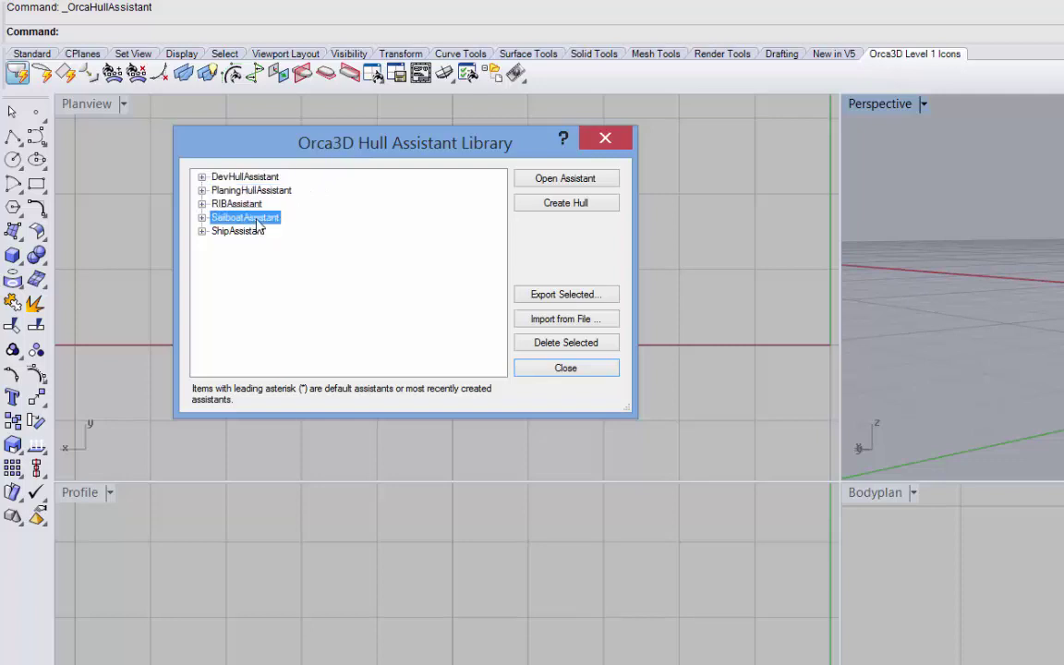
{"action": "left_click", "coordinate": [565, 178]}
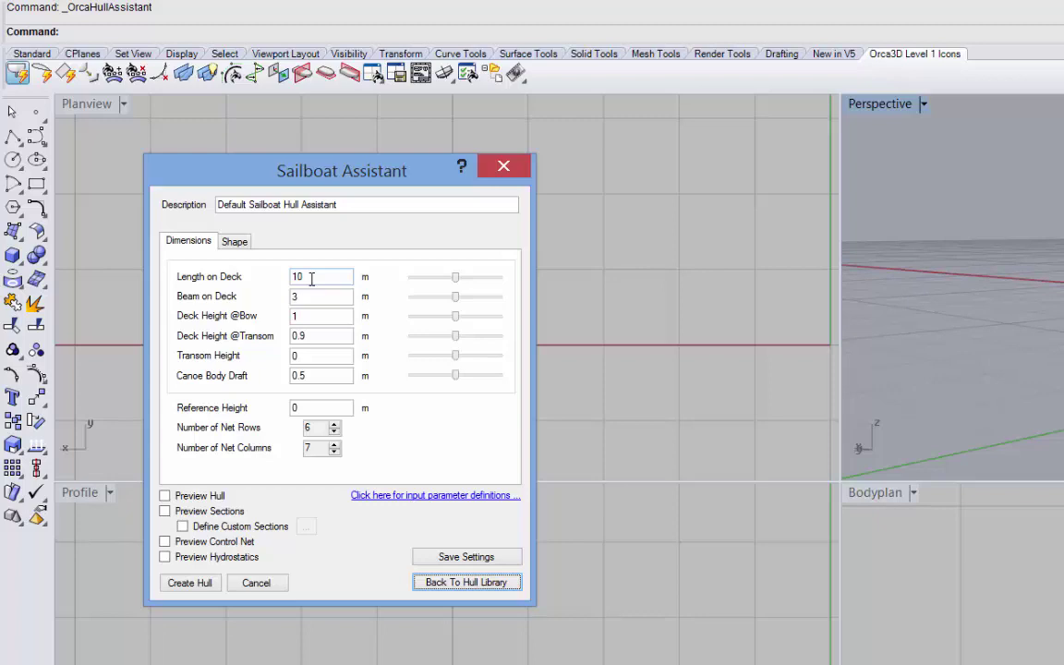
{"action": "left_click_drag", "start_coordinate": [311, 277], "coordinate": [281, 296]}
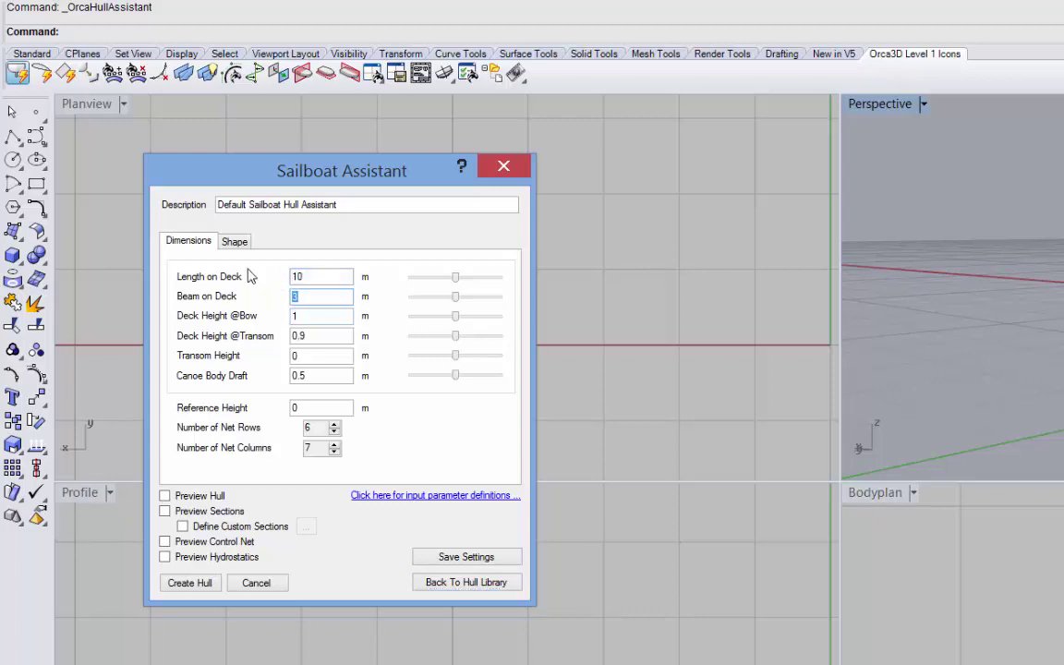
{"action": "left_click", "coordinate": [235, 243]}
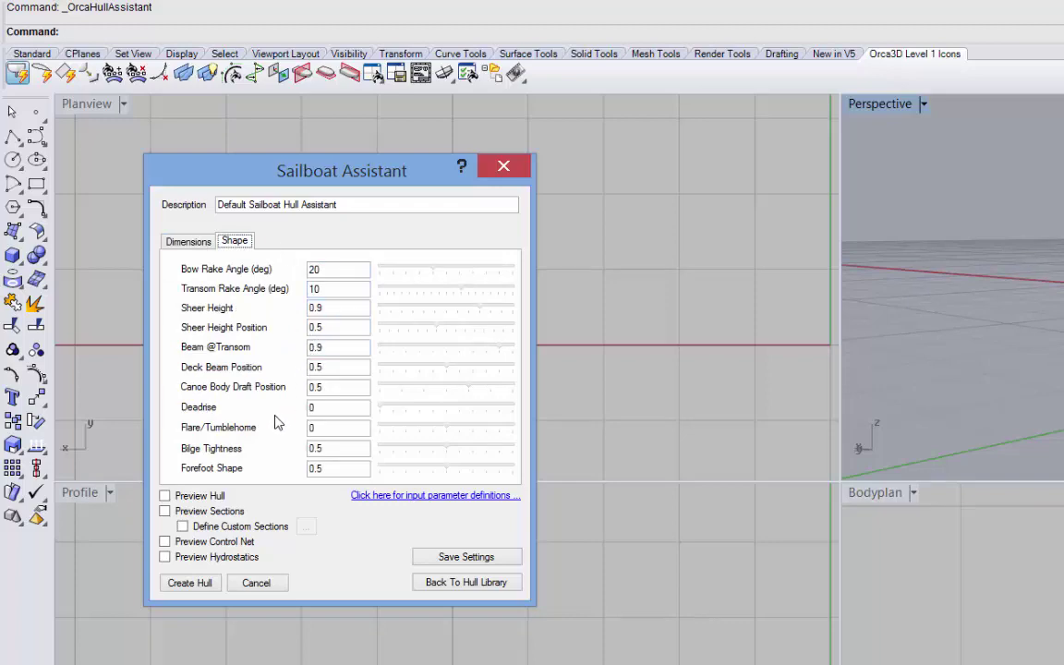
{"action": "left_click", "coordinate": [190, 241]}
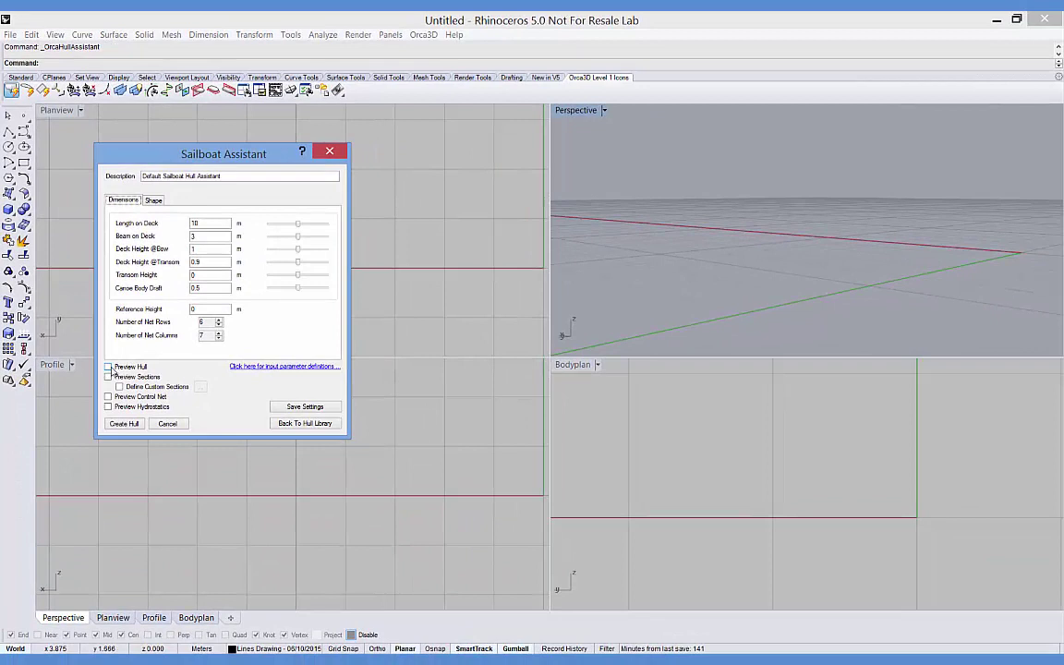
- Preview the sailboat hull in all viewports with its section curves shown
{"action": "left_click", "coordinate": [109, 367]}
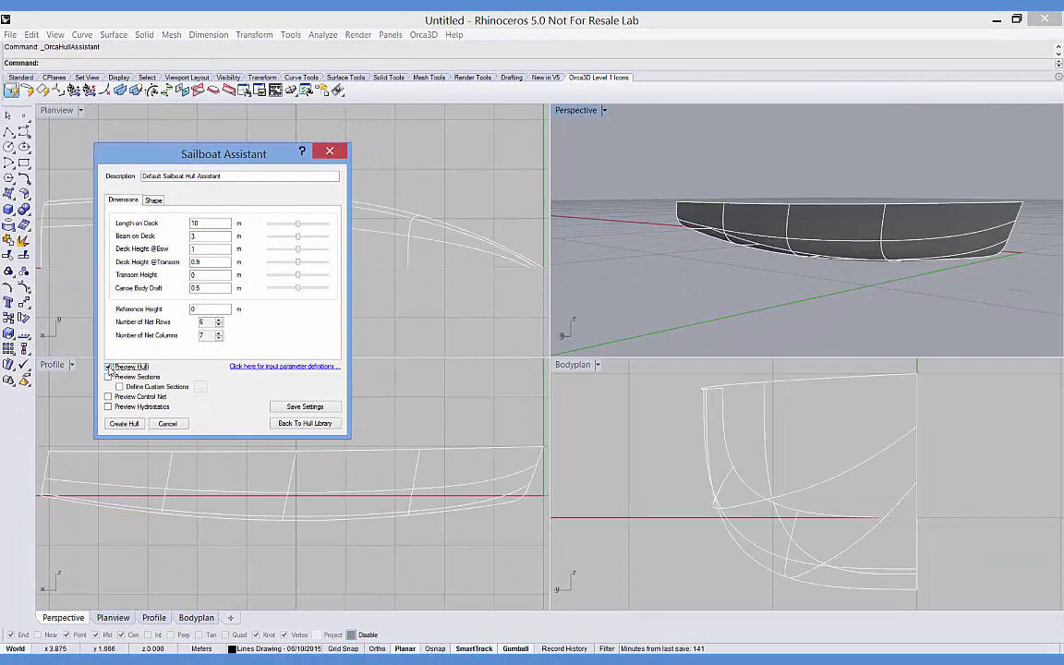
{"action": "right_click_drag", "start_coordinate": [713, 246], "coordinate": [727, 220]}
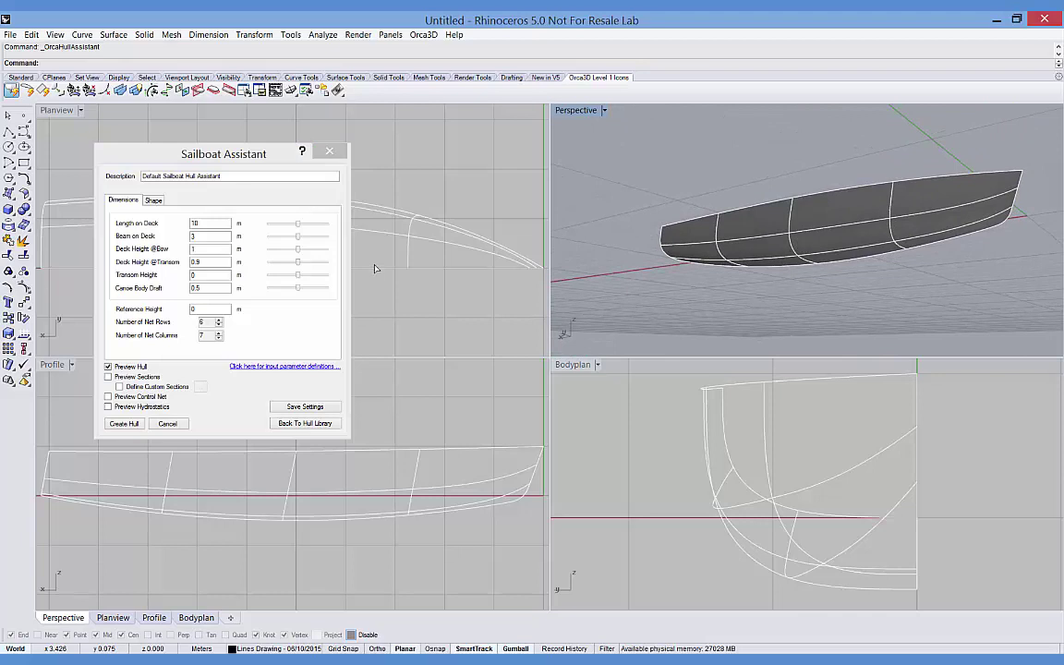
{"action": "left_click", "coordinate": [109, 377]}
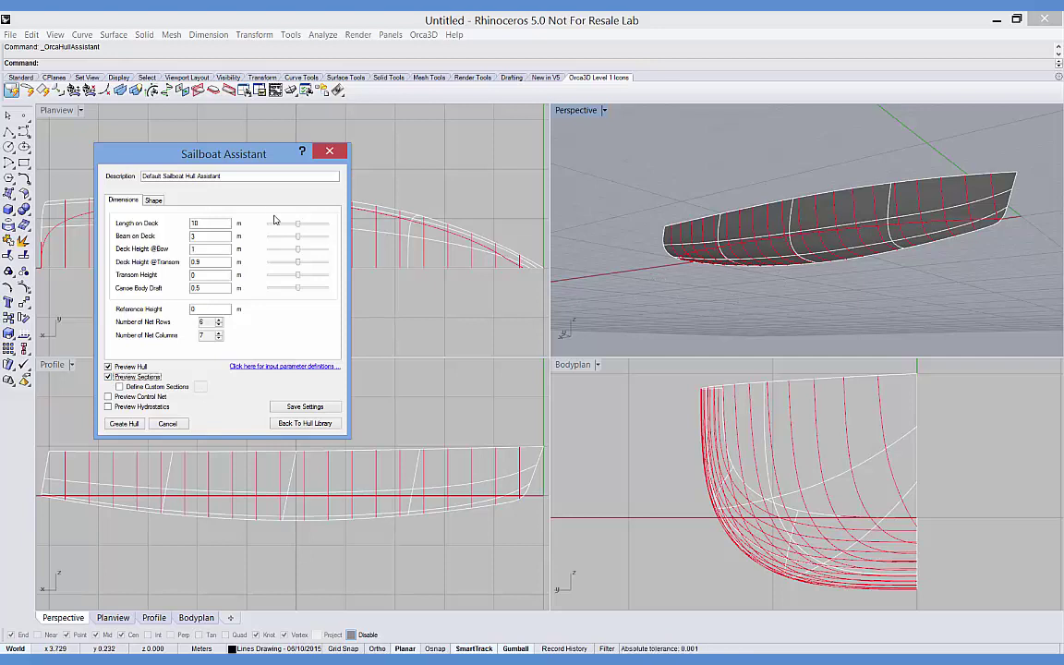
- Set Length on Deck to 12 m and canoe body draft to 0.54 m
{"action": "double_click", "coordinate": [203, 223]}
{"action": "type", "text": "12"}
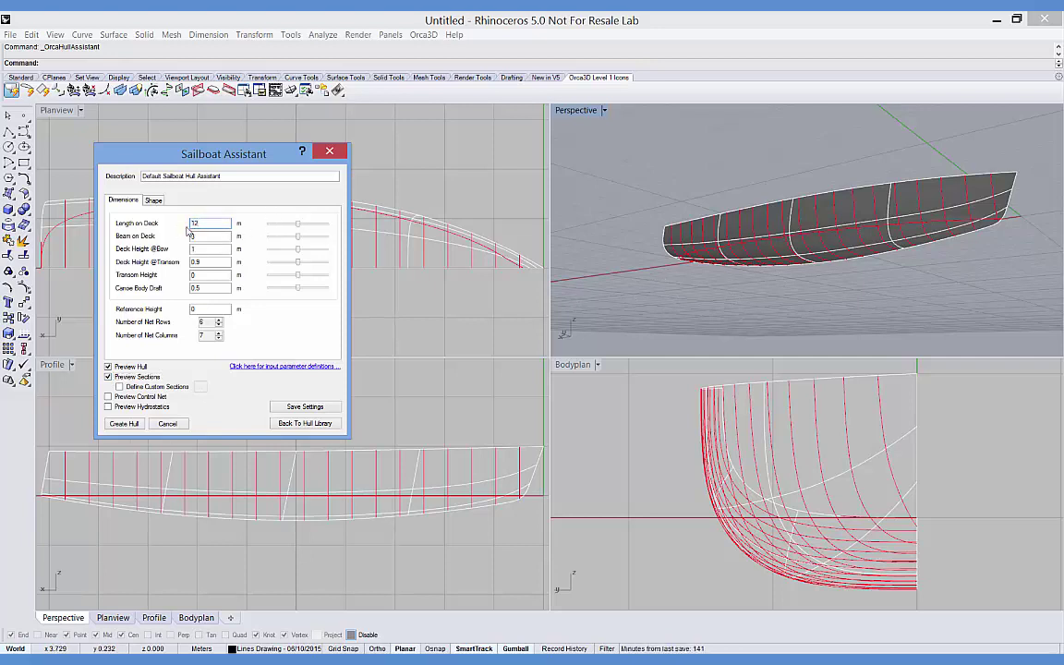
{"action": "key", "text": "Tab"}
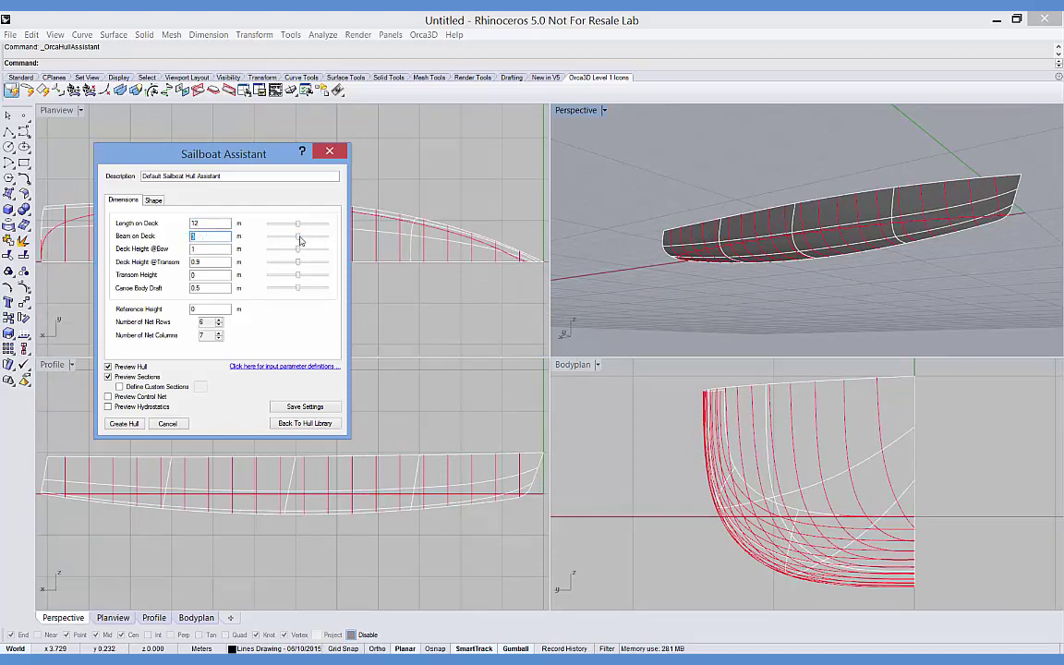
{"action": "mouse_move", "coordinate": [297, 236]}
{"action": "left_mouse_down"}
{"action": "mouse_move", "coordinate": [320, 239]}
{"action": "mouse_move", "coordinate": [273, 239]}
{"action": "mouse_move", "coordinate": [298, 237]}
{"action": "left_mouse_up"}
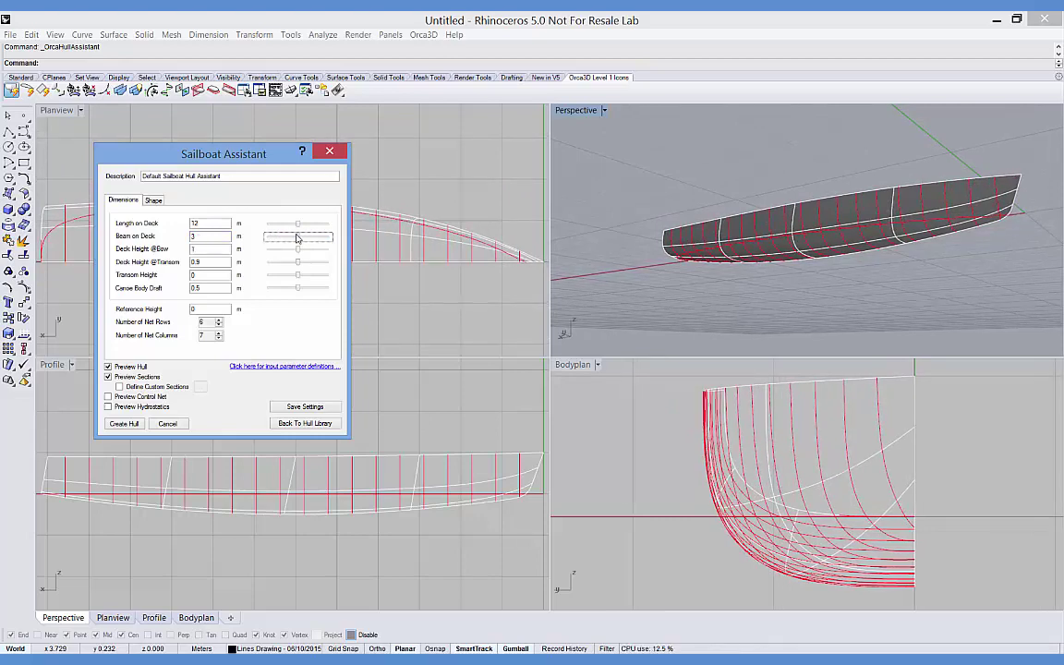
{"action": "left_click_drag", "start_coordinate": [299, 289], "coordinate": [311, 292]}
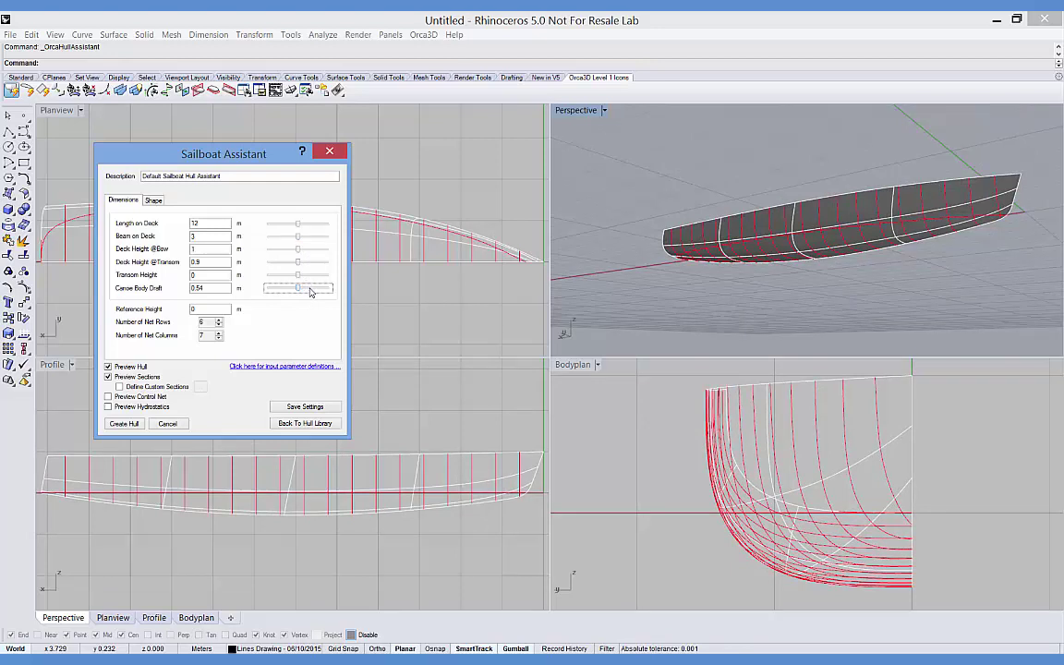
- On the Shape tab, set bow rake 25°, transom beam 0.8, flare 0.1 and deadrise 0.1
{"action": "left_click", "coordinate": [154, 201]}
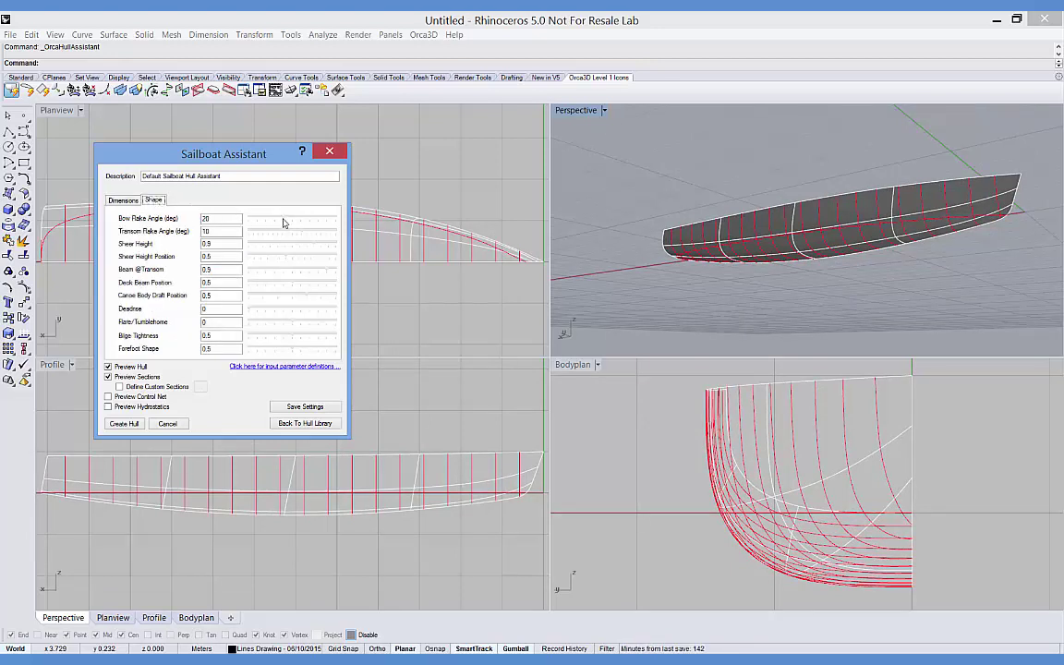
{"action": "left_click_drag", "start_coordinate": [284, 222], "coordinate": [292, 222]}
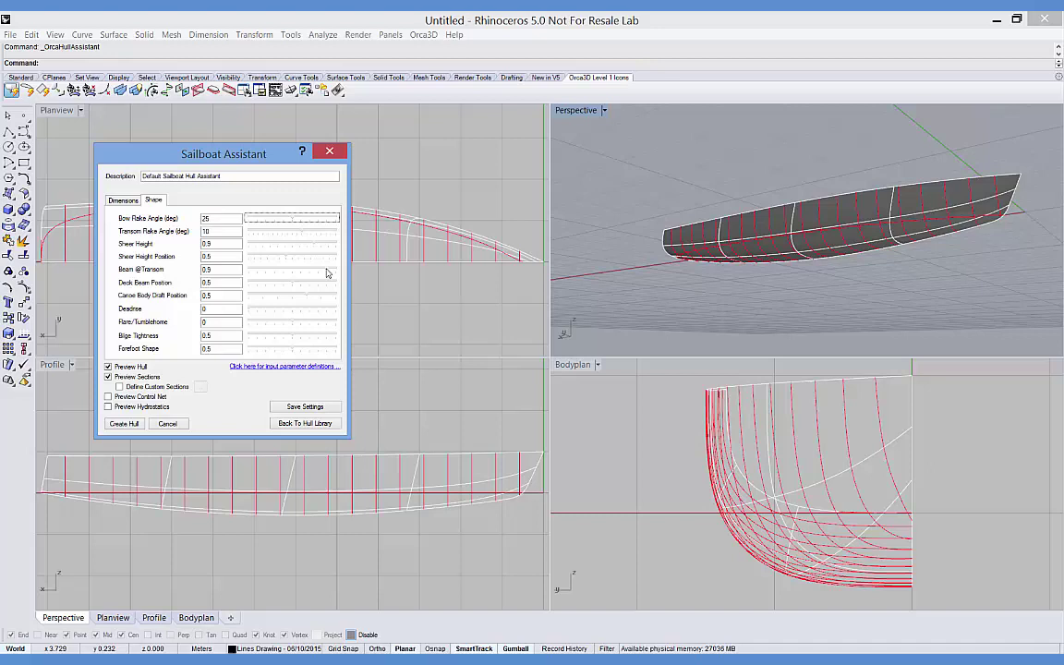
{"action": "left_click_drag", "start_coordinate": [326, 272], "coordinate": [320, 272]}
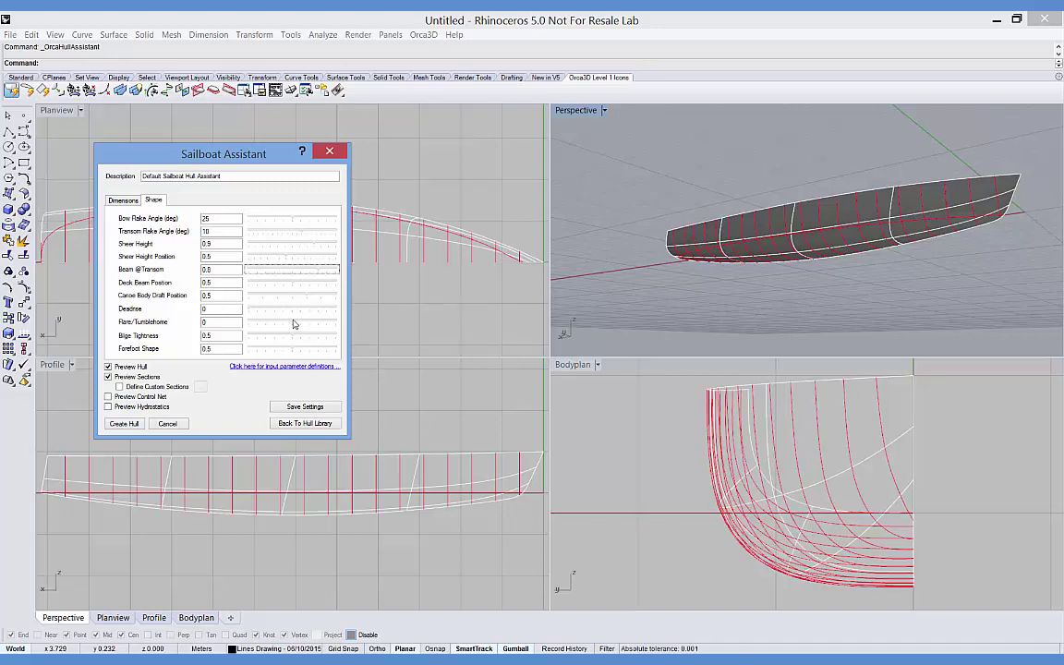
{"action": "left_click_drag", "start_coordinate": [295, 325], "coordinate": [297, 325]}
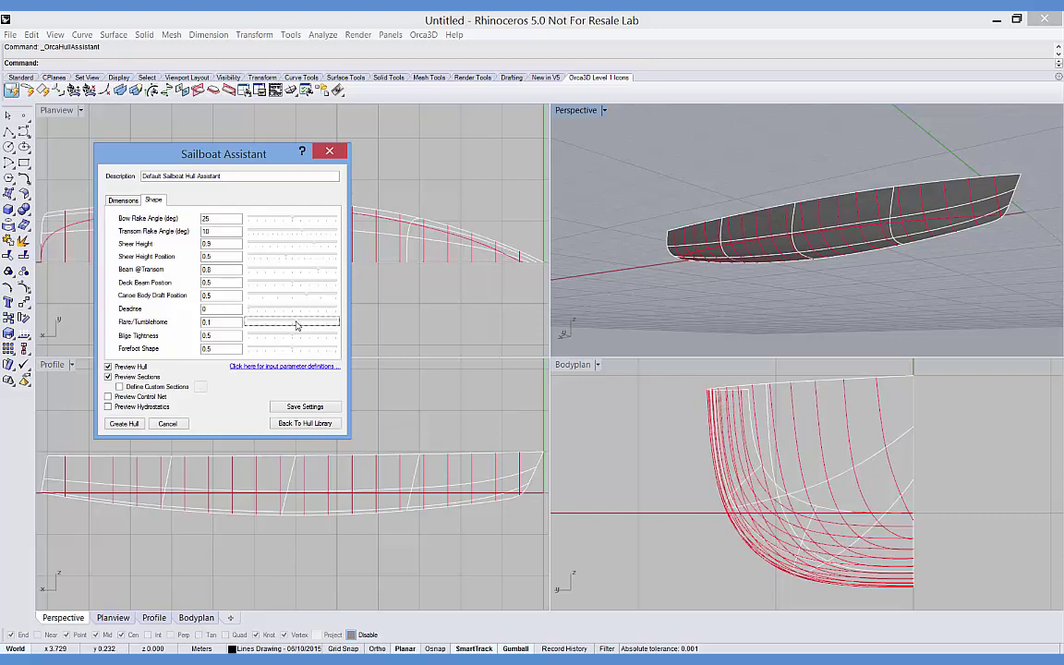
{"action": "left_click", "coordinate": [248, 311]}
{"action": "left_click_drag", "start_coordinate": [249, 311], "coordinate": [258, 311]}
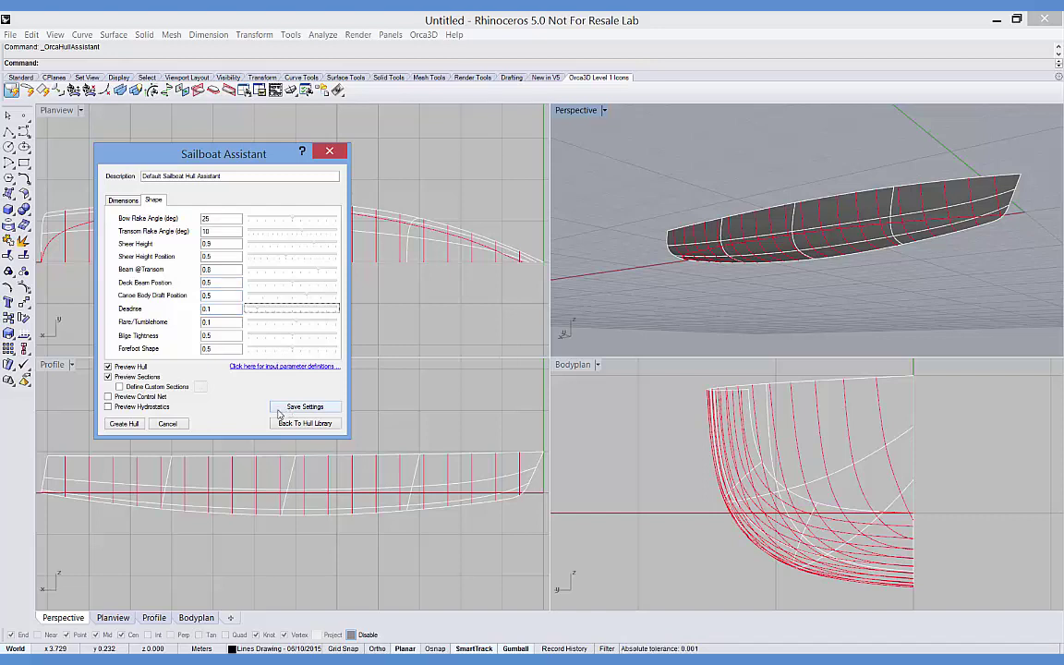
- Create the sailboat hull, reframe the Perspective view, and select all 3 surfaces and 22 sections
{"action": "left_click", "coordinate": [125, 424]}
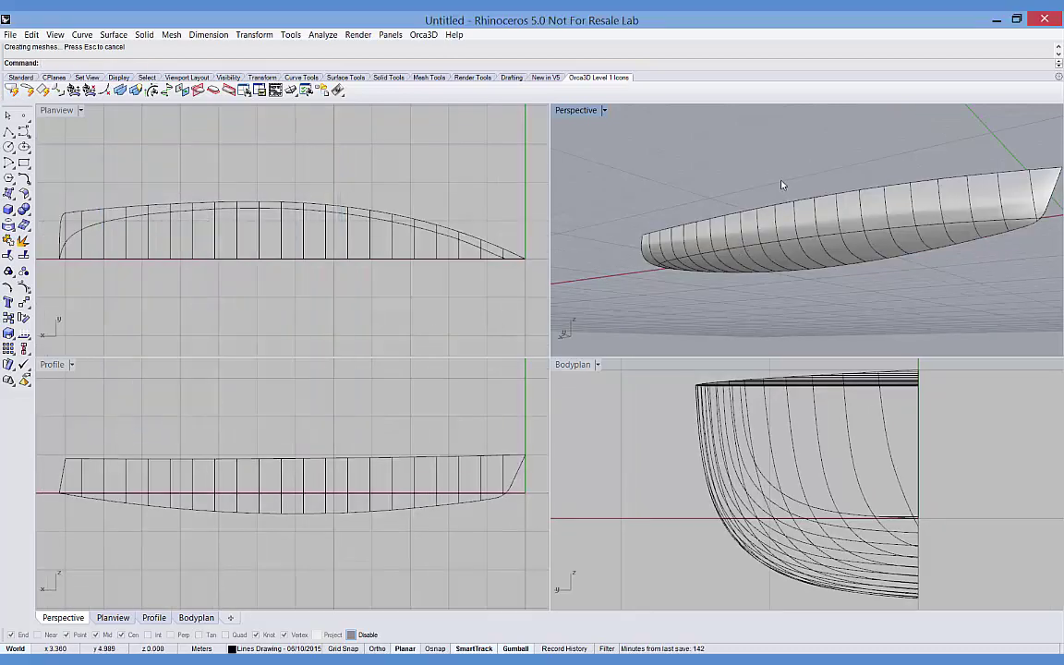
{"action": "right_click_drag", "start_coordinate": [786, 179], "coordinate": [765, 171]}
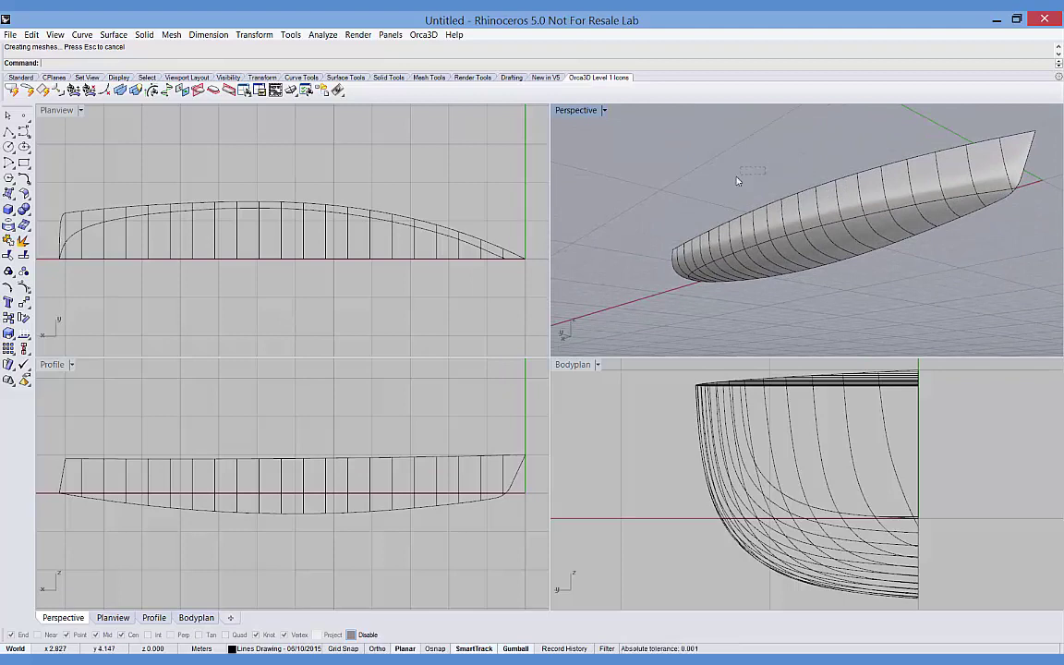
{"action": "right_click_drag", "start_coordinate": [755, 171], "coordinate": [726, 188], "text": "shift"}
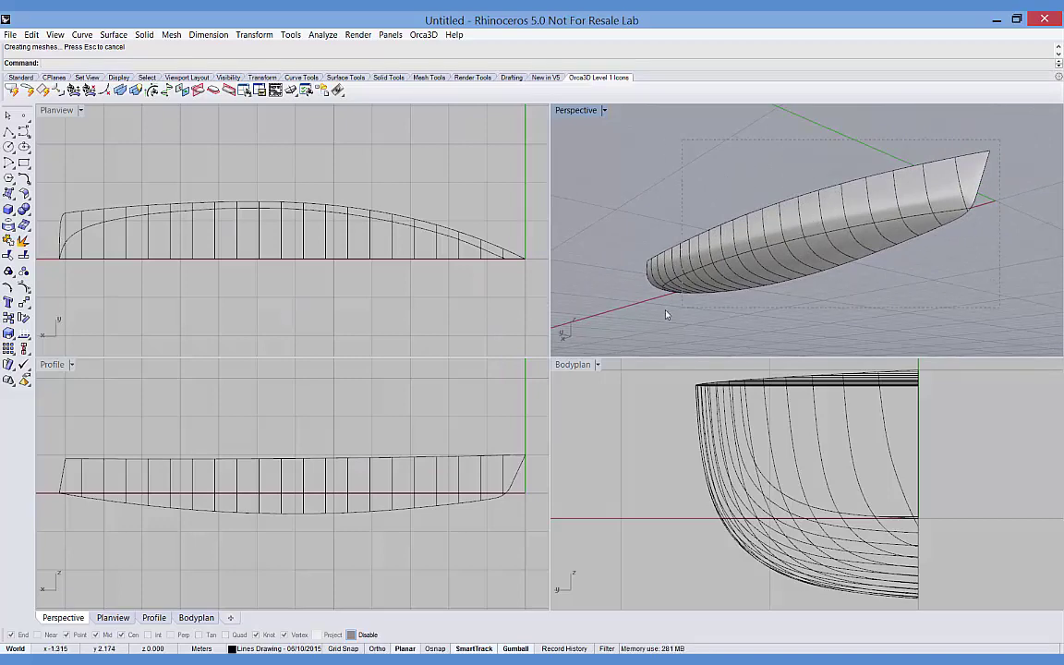
{"action": "key", "text": "ctrl+a"}
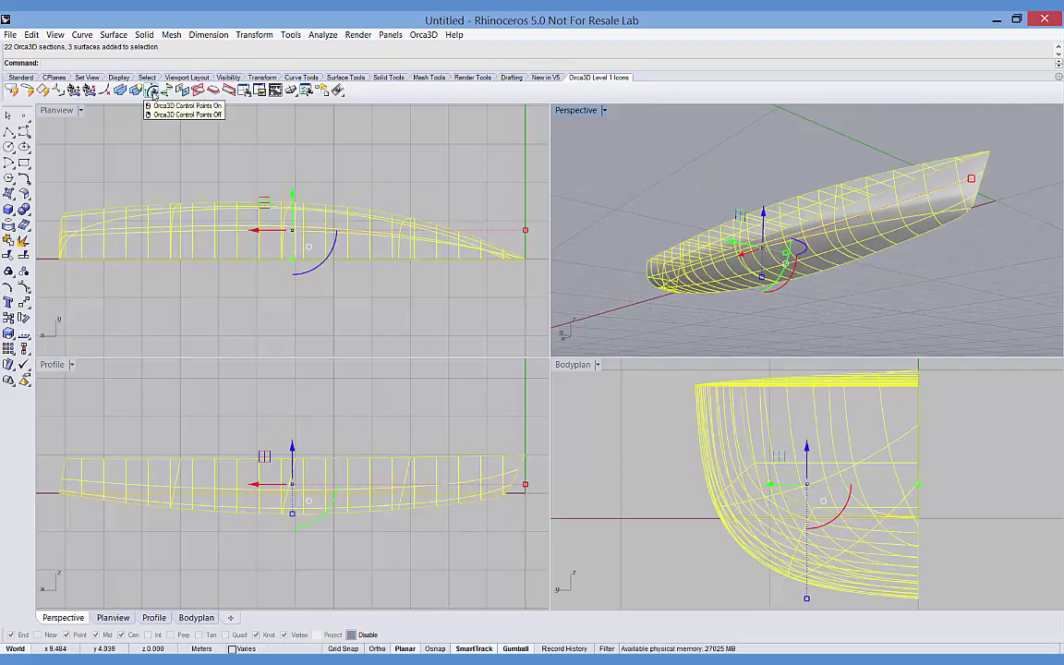
- In the Add Sections dialog, remove the existing Stations and Waterlines section groups
{"action": "left_click", "coordinate": [121, 90]}
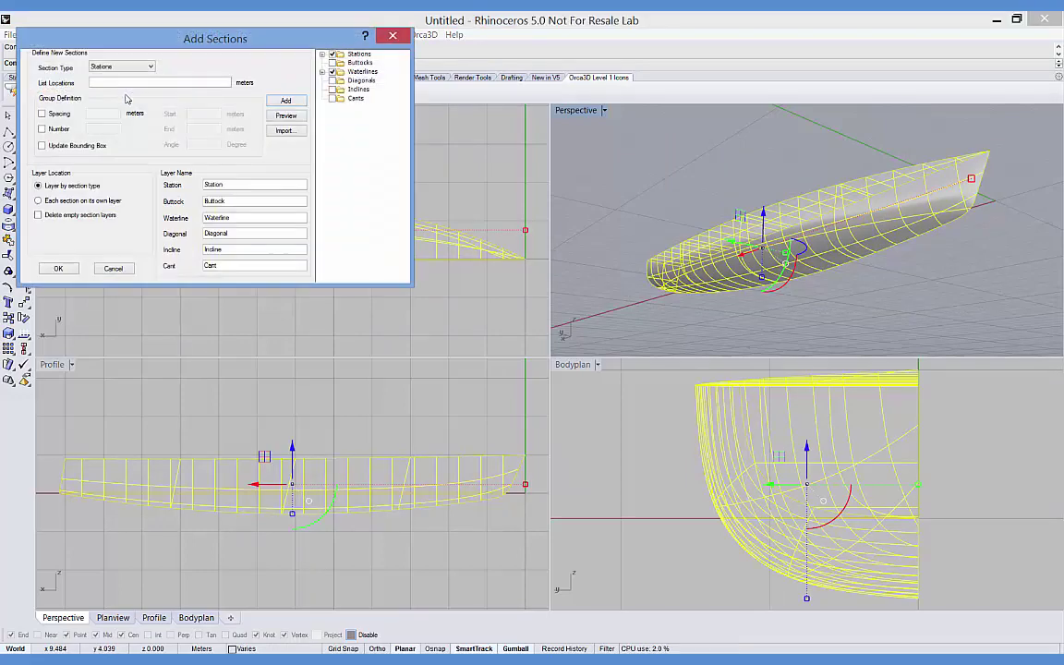
{"action": "left_click_drag", "start_coordinate": [219, 51], "coordinate": [285, 141]}
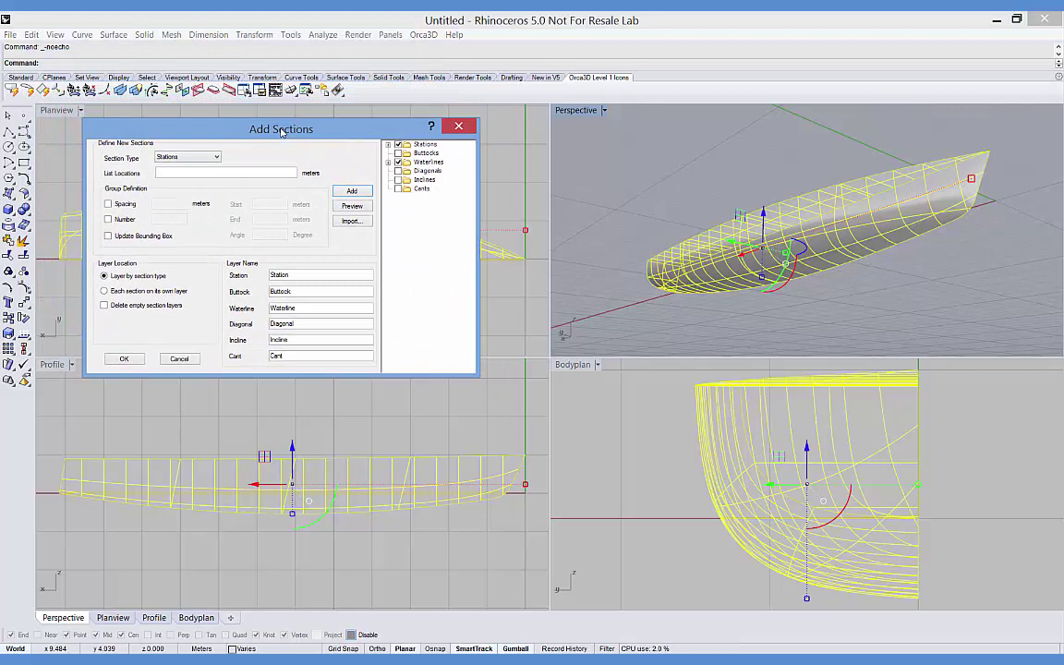
{"action": "right_click", "coordinate": [423, 146]}
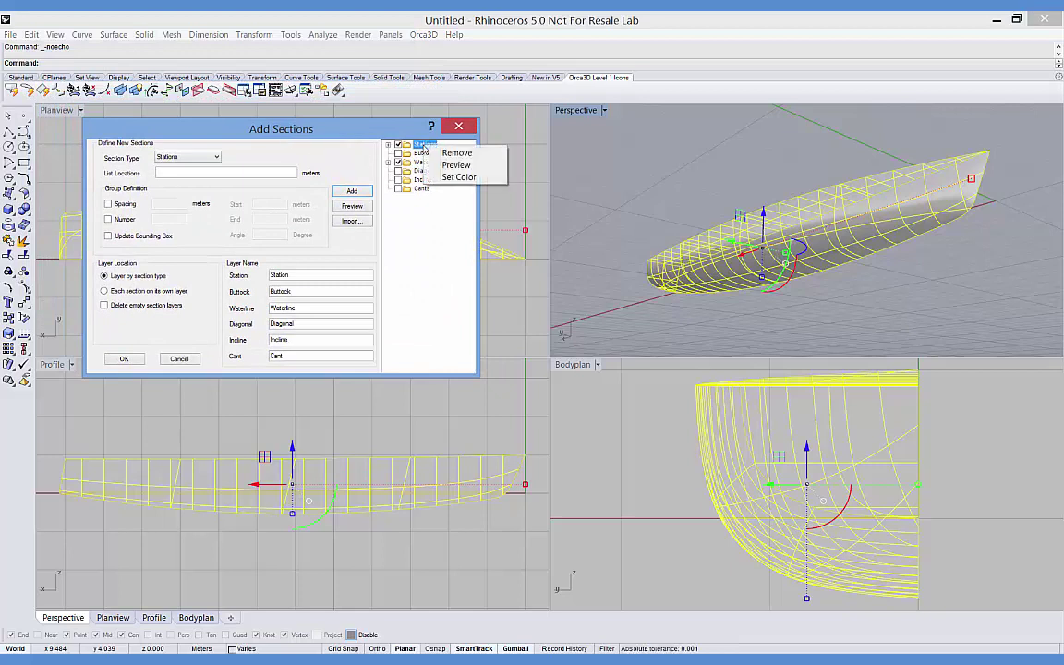
{"action": "left_click", "coordinate": [452, 151]}
{"action": "left_click", "coordinate": [424, 162]}
{"action": "right_click", "coordinate": [425, 163]}
{"action": "left_click", "coordinate": [452, 168]}
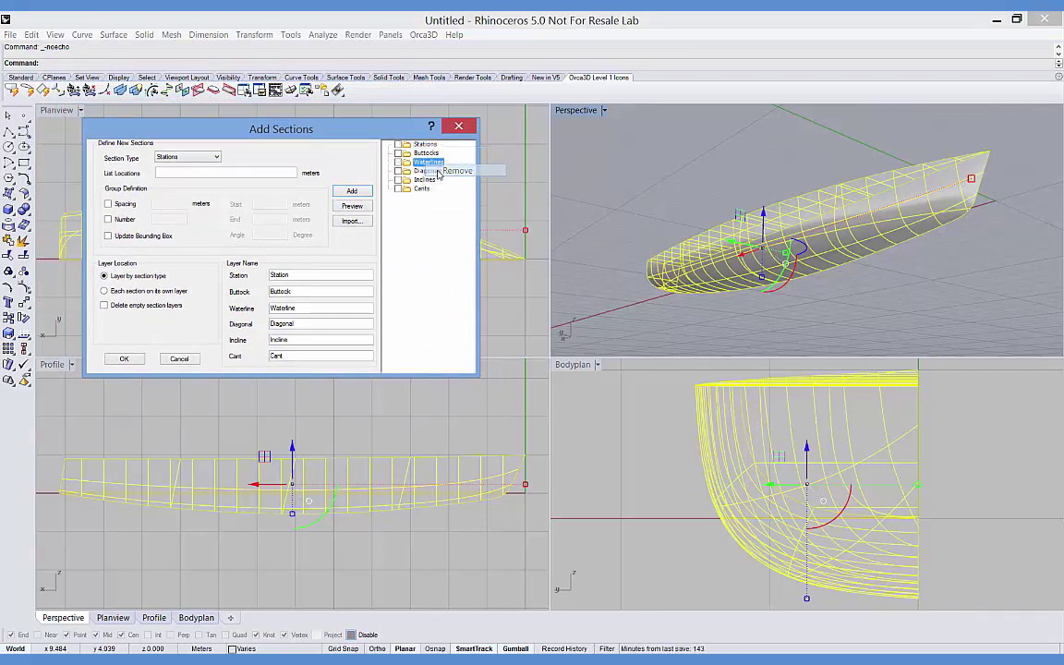
- Add stations every metre from 0 to 12.159 m, fitted to the hull's length
{"action": "left_click", "coordinate": [217, 158]}
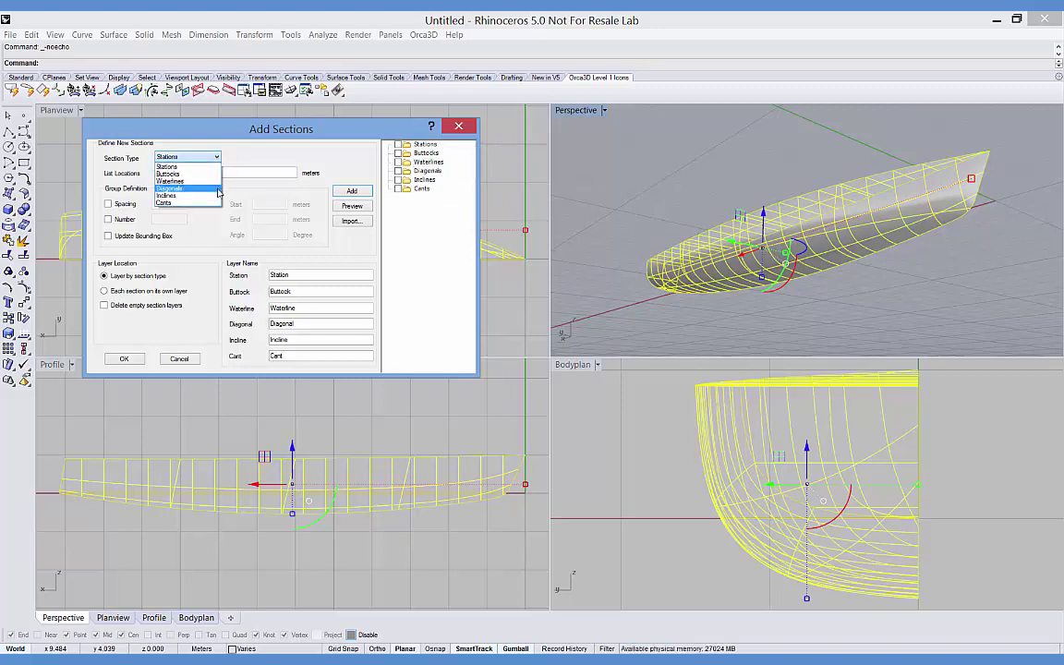
{"action": "left_click", "coordinate": [189, 168]}
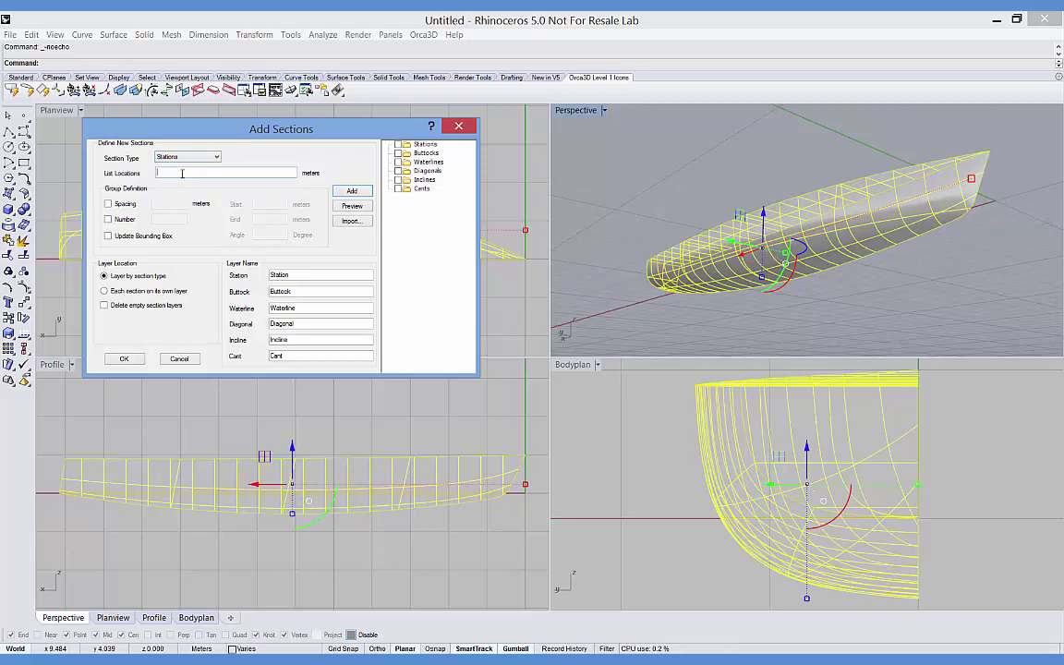
{"action": "left_click", "coordinate": [181, 173]}
{"action": "left_click", "coordinate": [108, 204]}
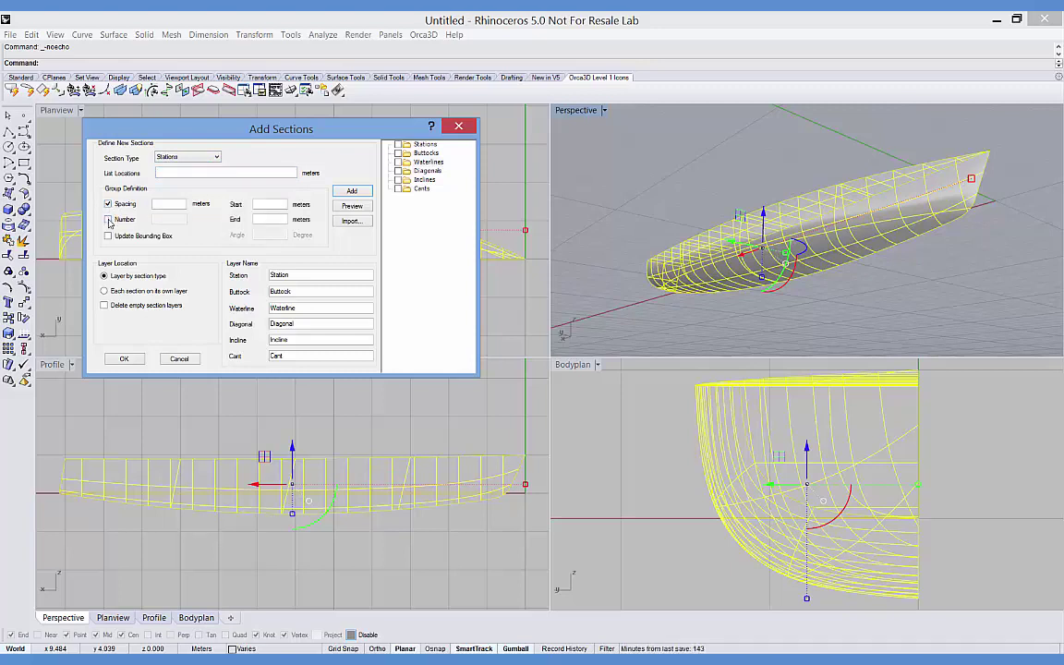
{"action": "left_click", "coordinate": [108, 219]}
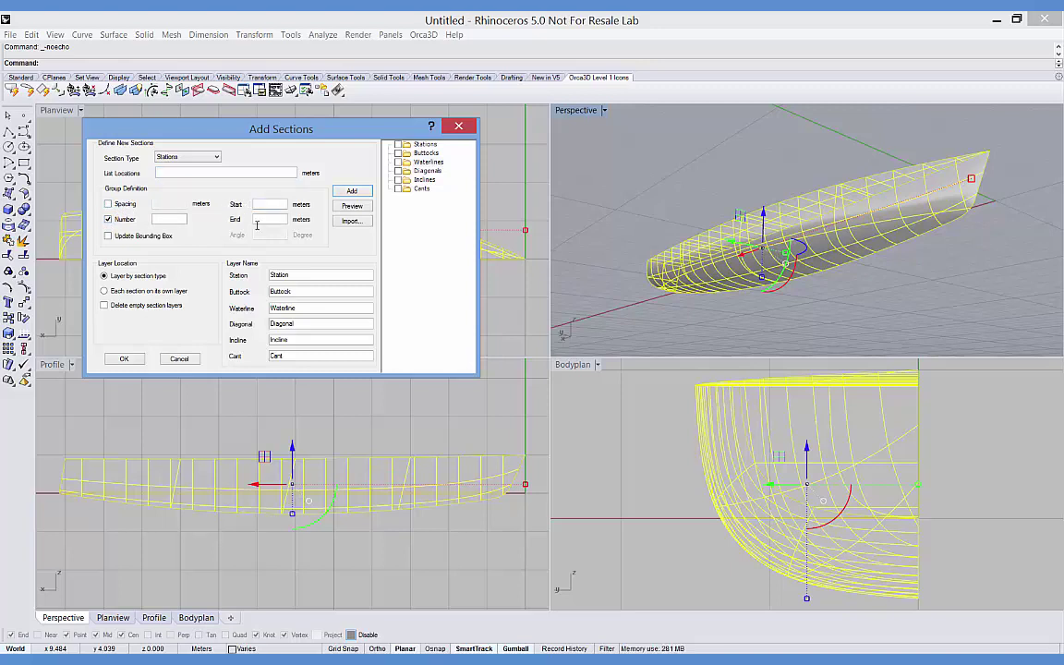
{"action": "left_click", "coordinate": [125, 204]}
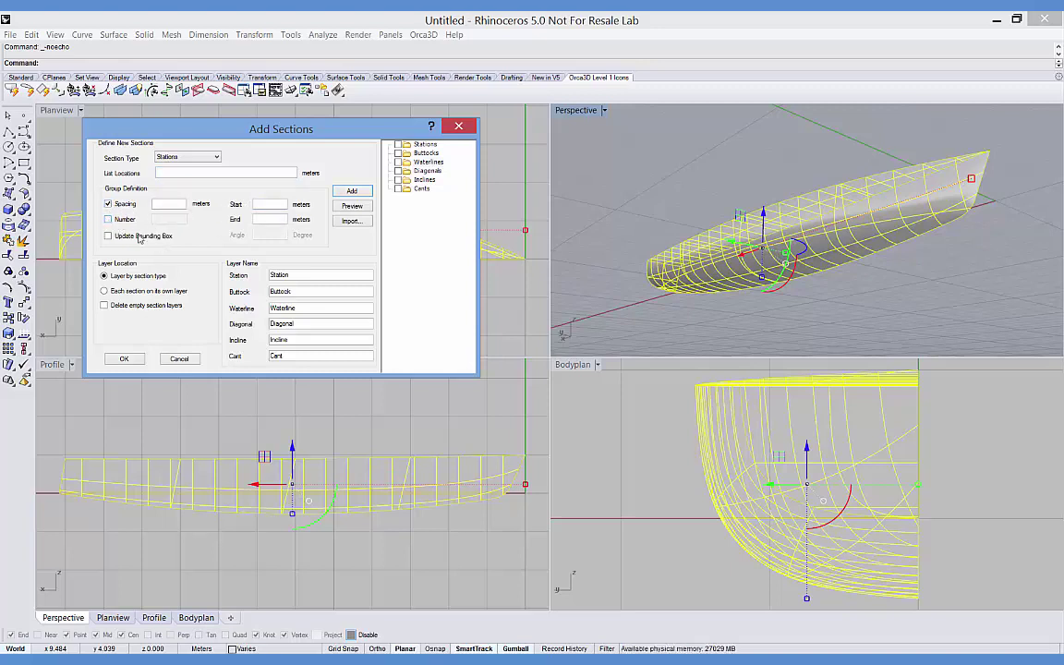
{"action": "left_click", "coordinate": [108, 220]}
{"action": "left_click", "coordinate": [108, 236]}
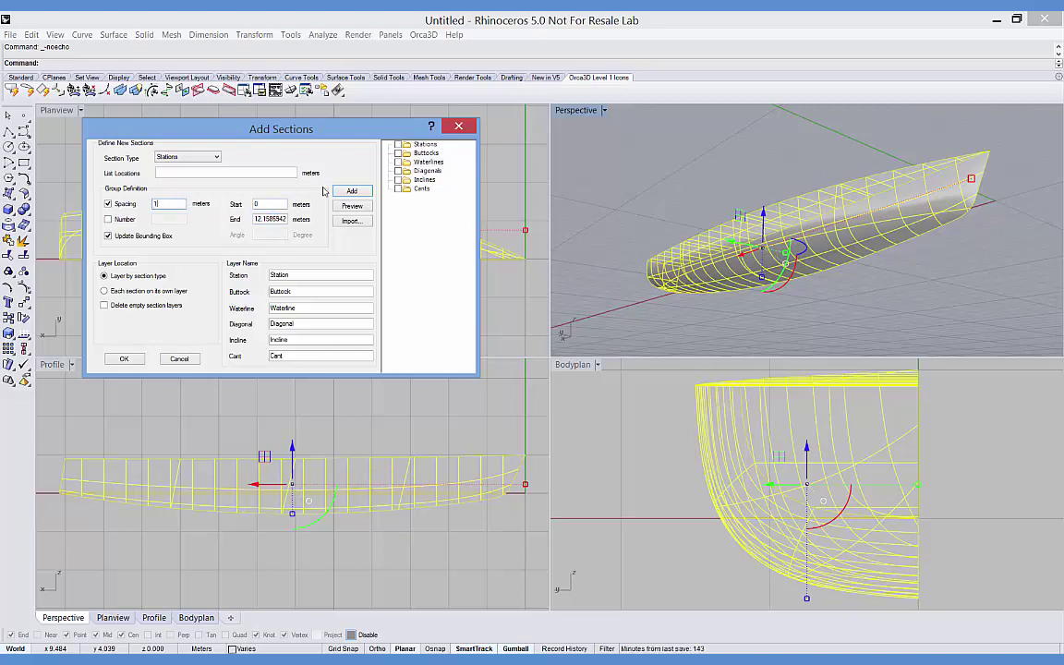
{"action": "key", "text": "Return"}
- Add a buttock section group from 0 to 1.5 m, entering 3 in the spacing field
{"action": "left_click", "coordinate": [199, 157]}
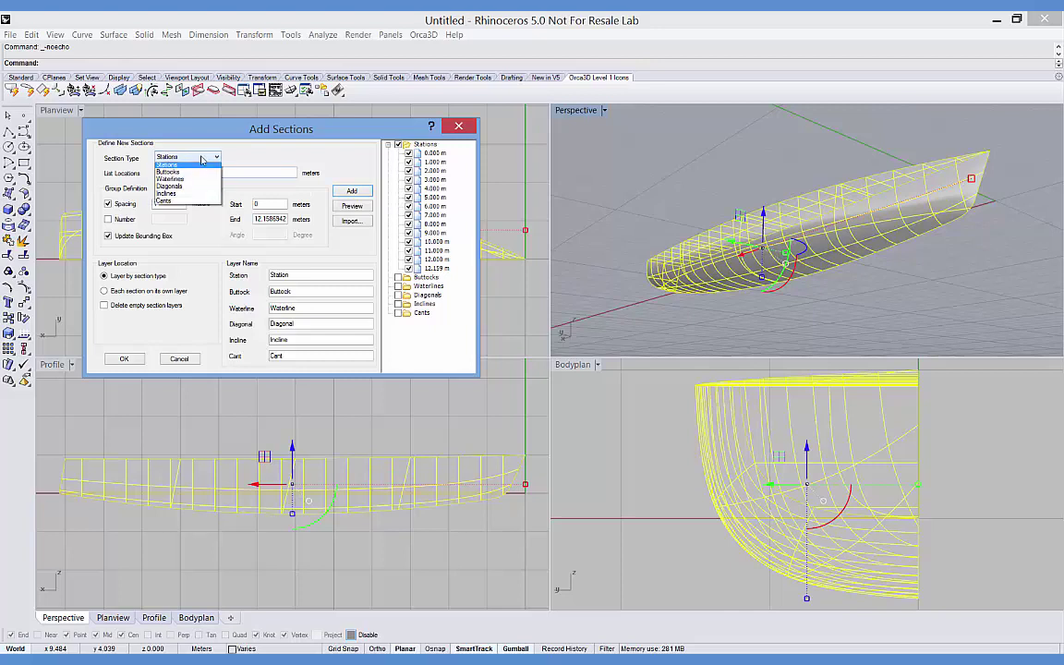
{"action": "left_click", "coordinate": [198, 175]}
{"action": "double_click", "coordinate": [170, 205]}
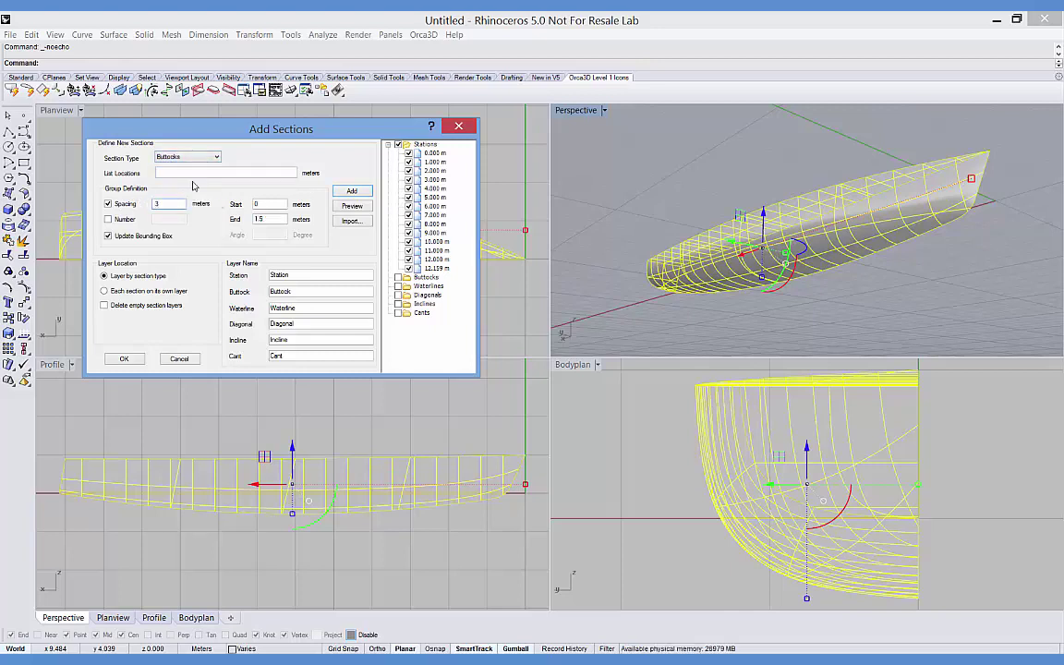
{"action": "type", "text": "3"}
{"action": "key", "text": "Return"}
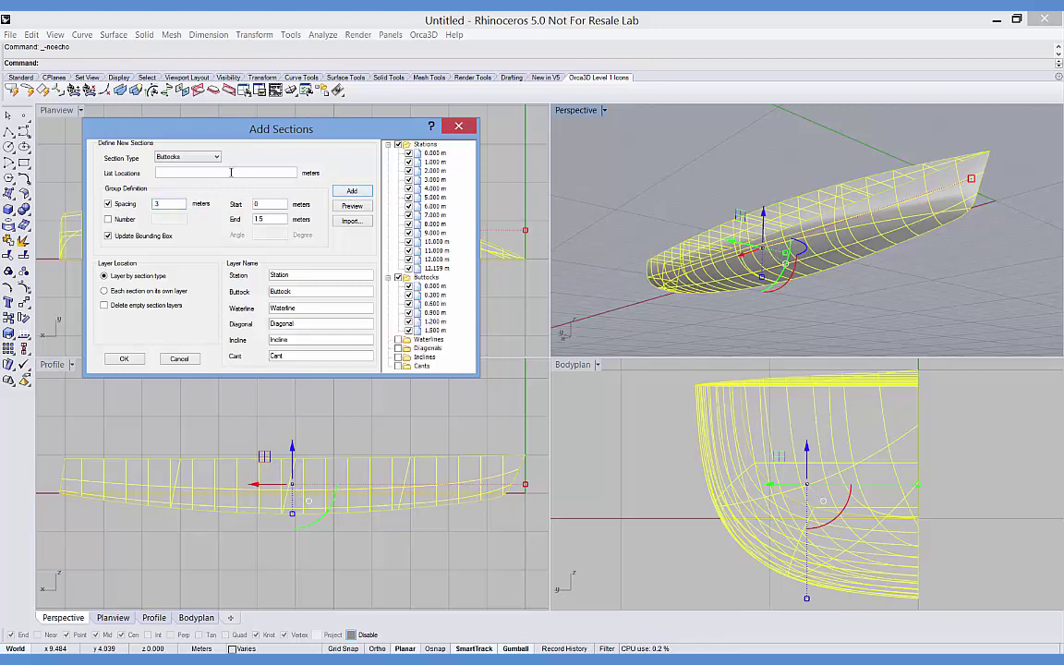
- Add a waterline section group starting at -0.540 m
{"action": "left_click", "coordinate": [190, 156]}
{"action": "left_click", "coordinate": [194, 180]}
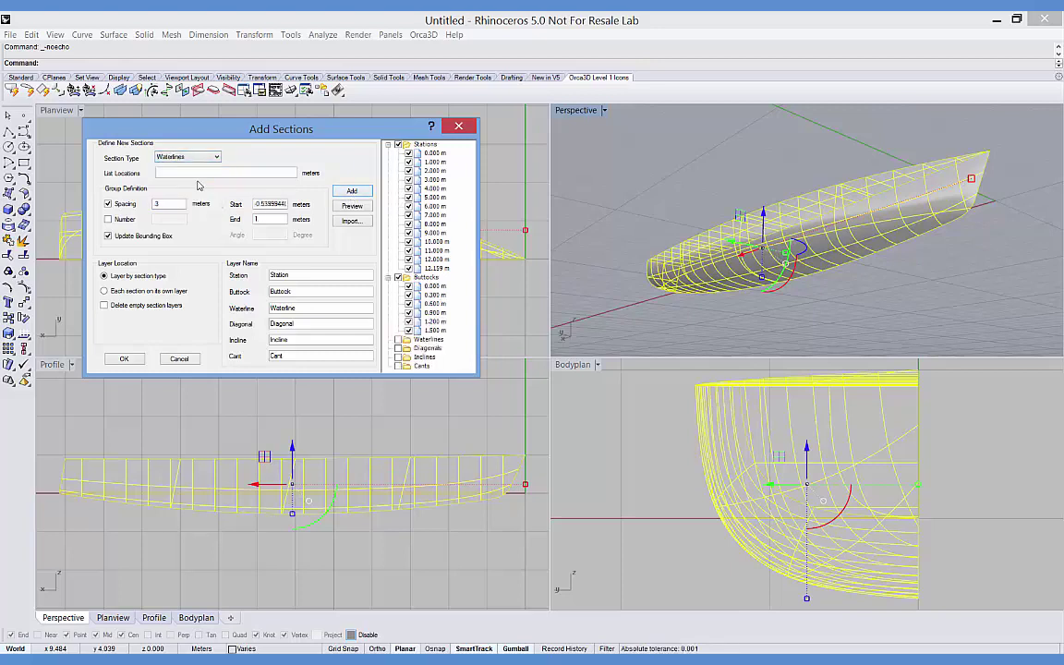
{"action": "left_click", "coordinate": [344, 191]}
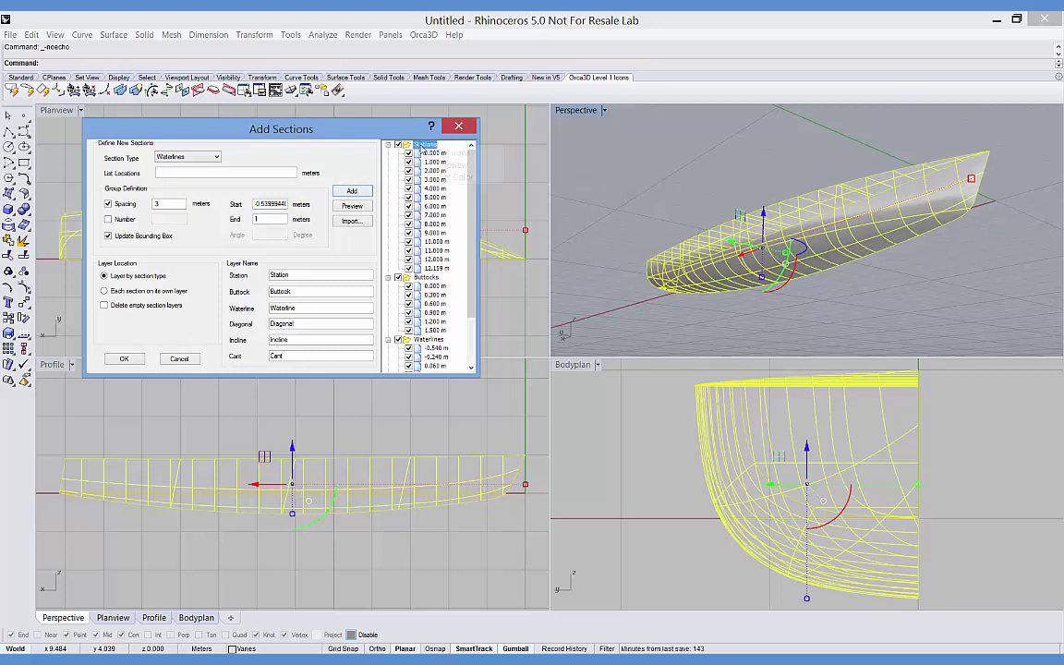
- Preview the stations on the hull and colour them dark green
{"action": "right_click", "coordinate": [434, 146]}
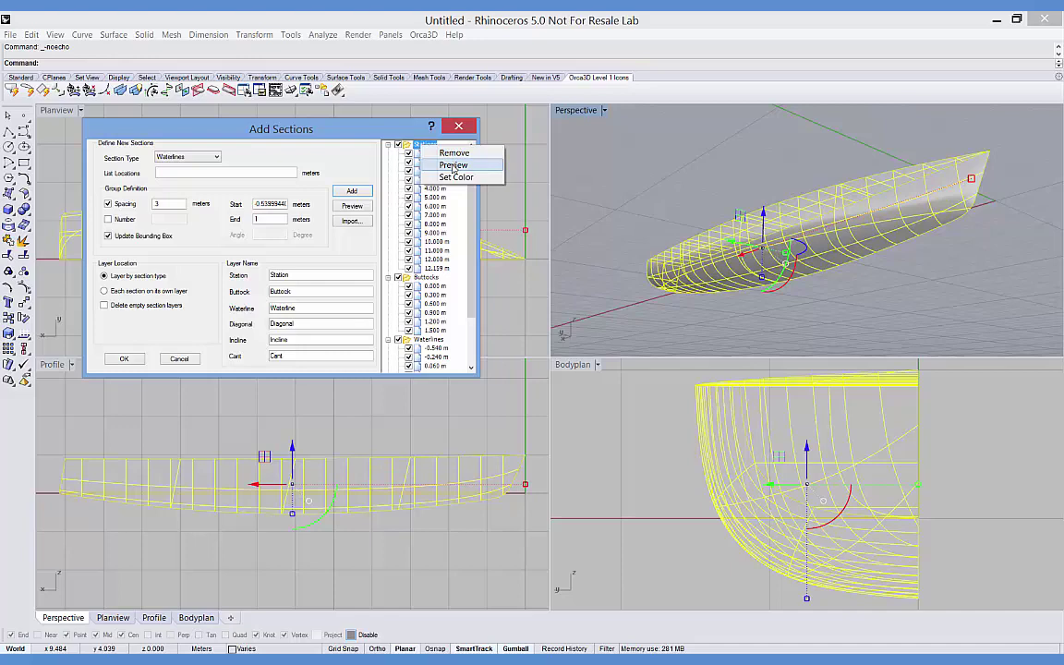
{"action": "left_click", "coordinate": [452, 165]}
{"action": "right_click", "coordinate": [428, 149]}
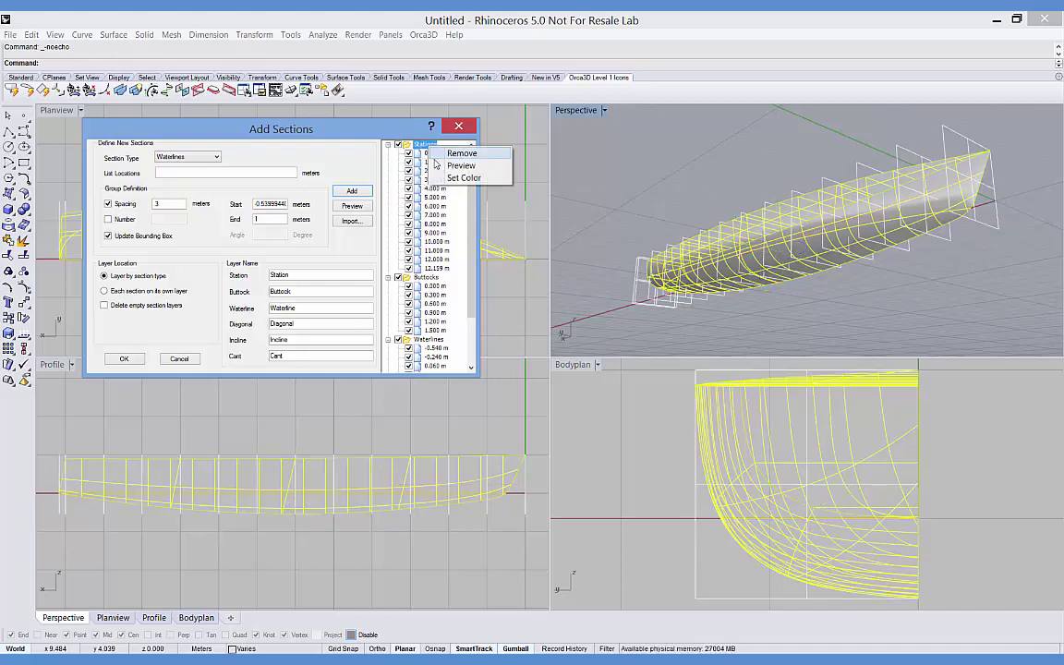
{"action": "left_click", "coordinate": [453, 175]}
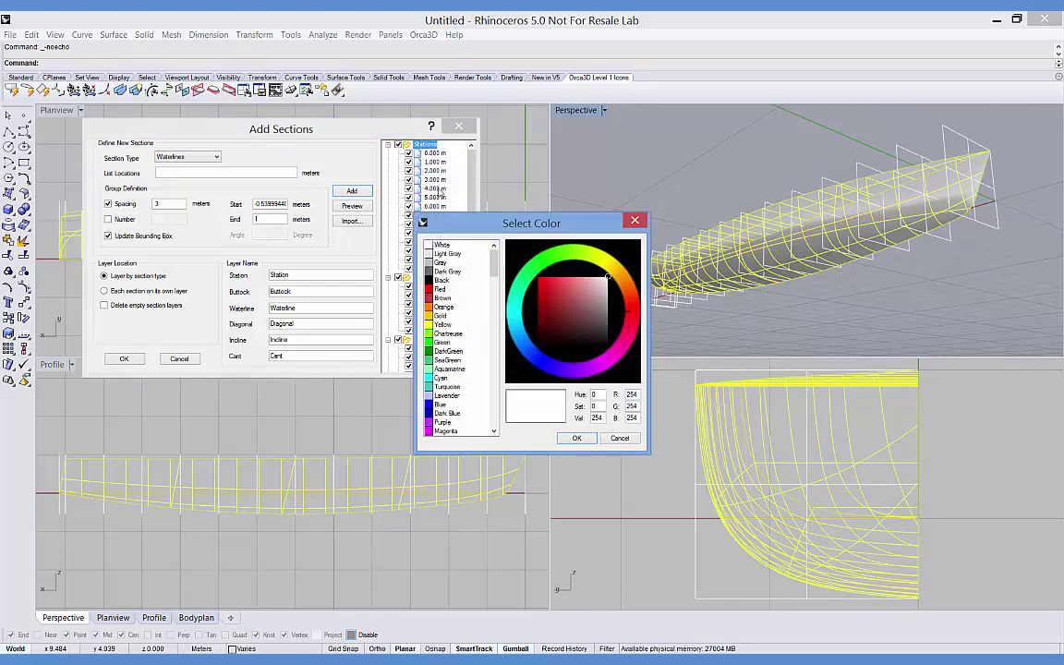
{"action": "left_click", "coordinate": [450, 352]}
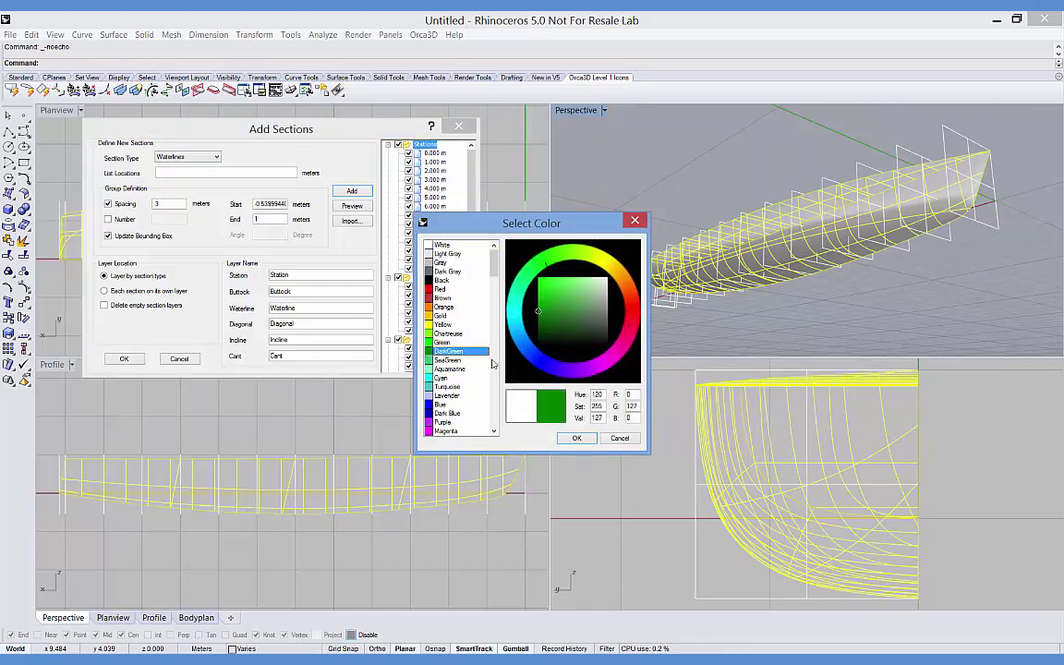
{"action": "left_click", "coordinate": [573, 439]}
- Colour the buttocks group red and the waterlines group blue
{"action": "right_click", "coordinate": [424, 279]}
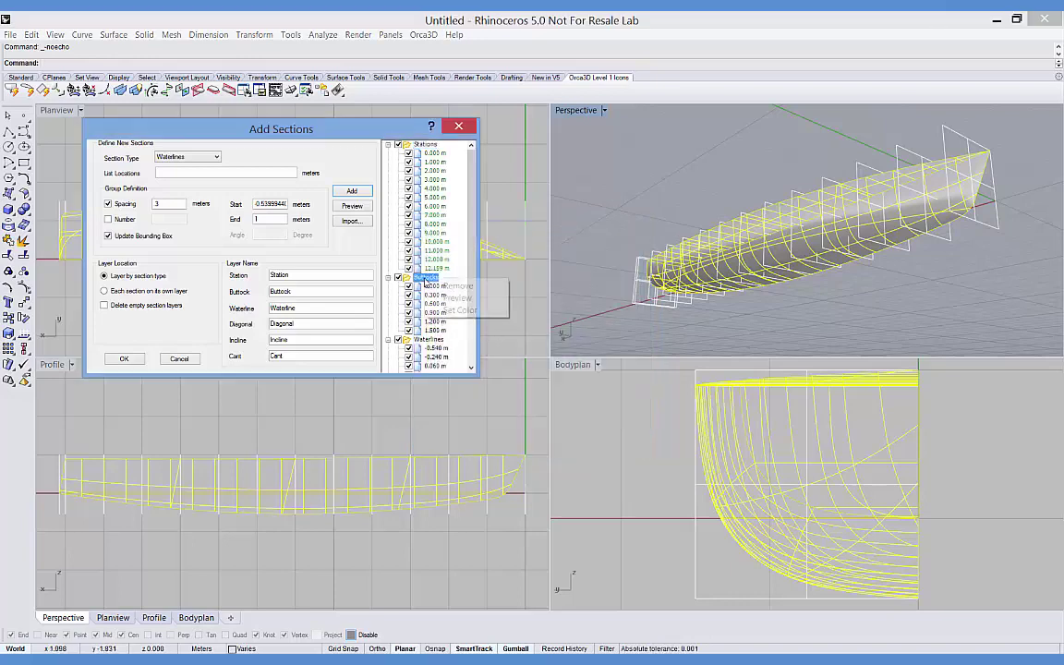
{"action": "left_click", "coordinate": [452, 310]}
{"action": "left_click", "coordinate": [439, 289]}
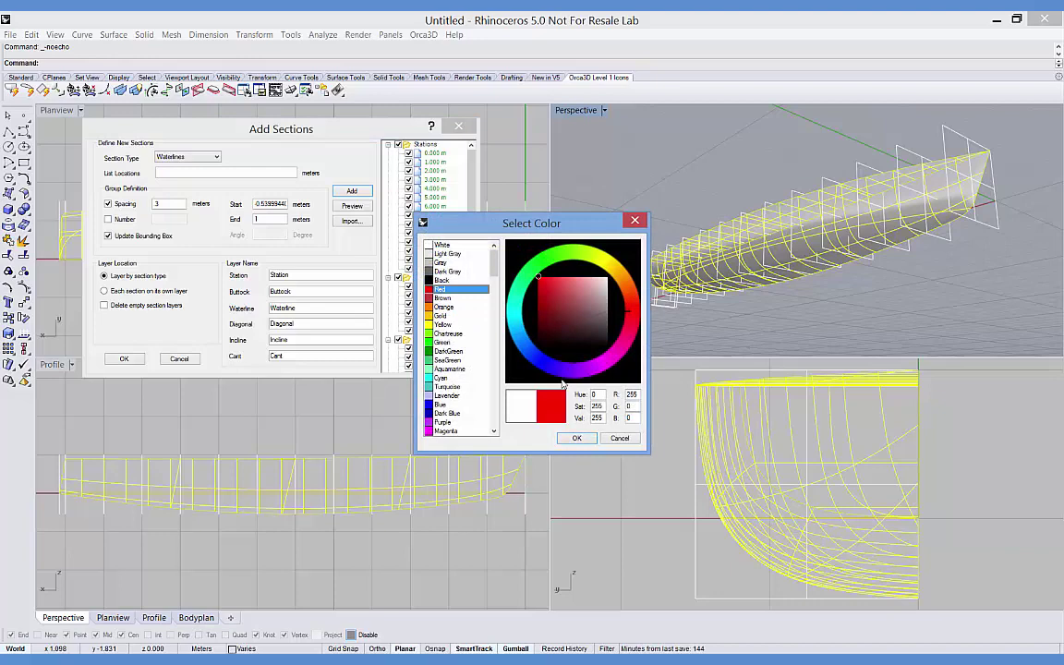
{"action": "left_click", "coordinate": [575, 438]}
{"action": "right_click", "coordinate": [426, 340]}
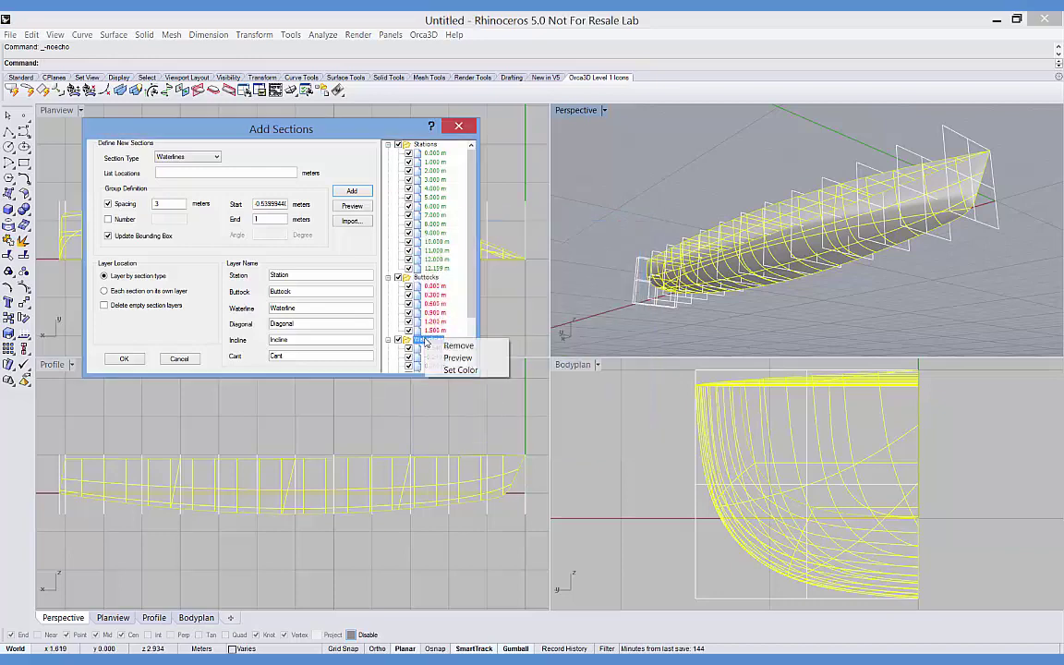
{"action": "left_click", "coordinate": [458, 371]}
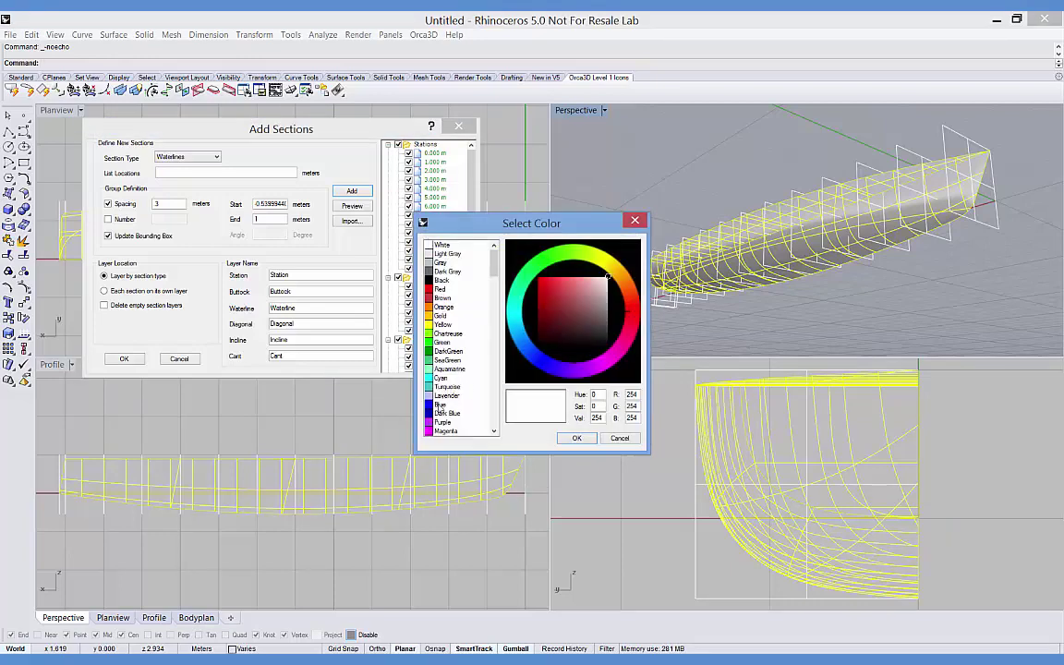
{"action": "left_click", "coordinate": [441, 404]}
{"action": "left_click", "coordinate": [572, 438]}
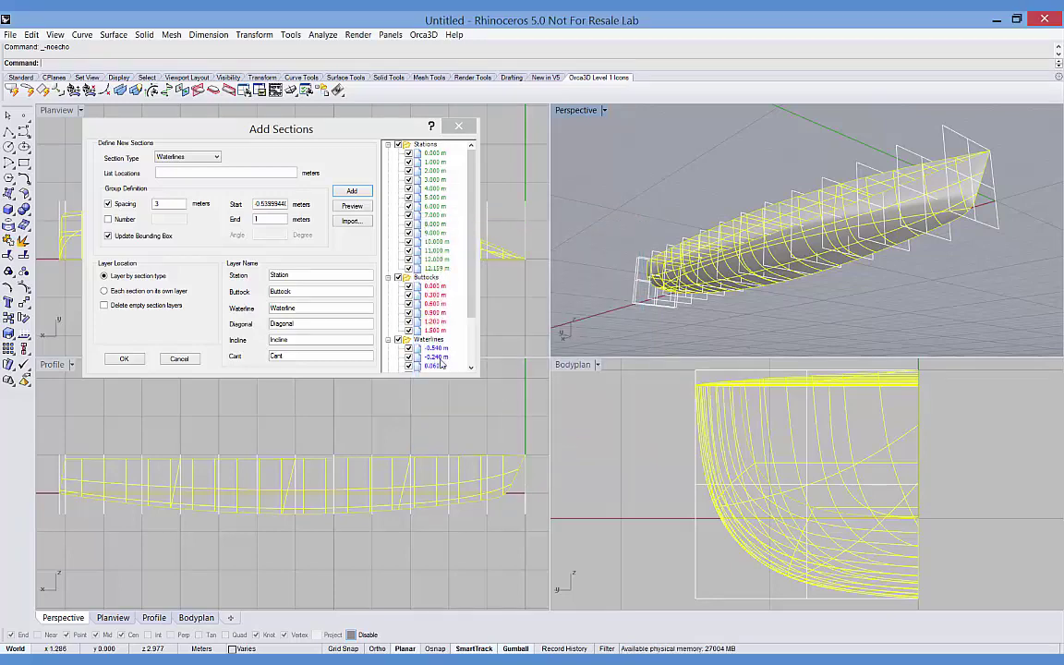
- Review the section layer names, keep one layer per section type, and create the sections
{"action": "double_click", "coordinate": [313, 275]}
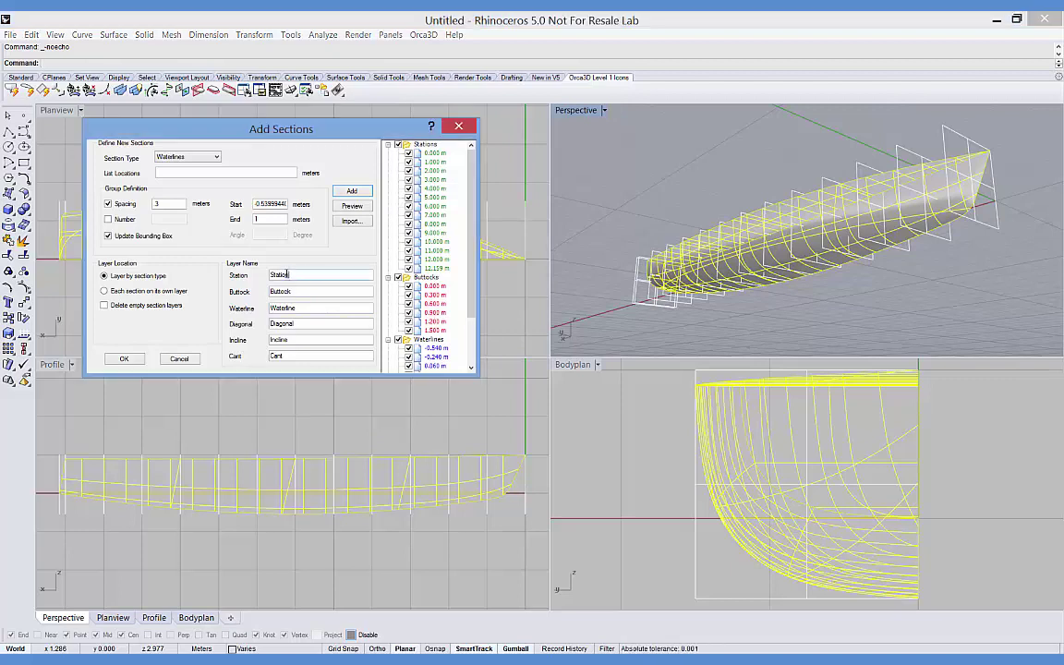
{"action": "double_click", "coordinate": [303, 291]}
{"action": "left_click_drag", "start_coordinate": [302, 309], "coordinate": [275, 308]}
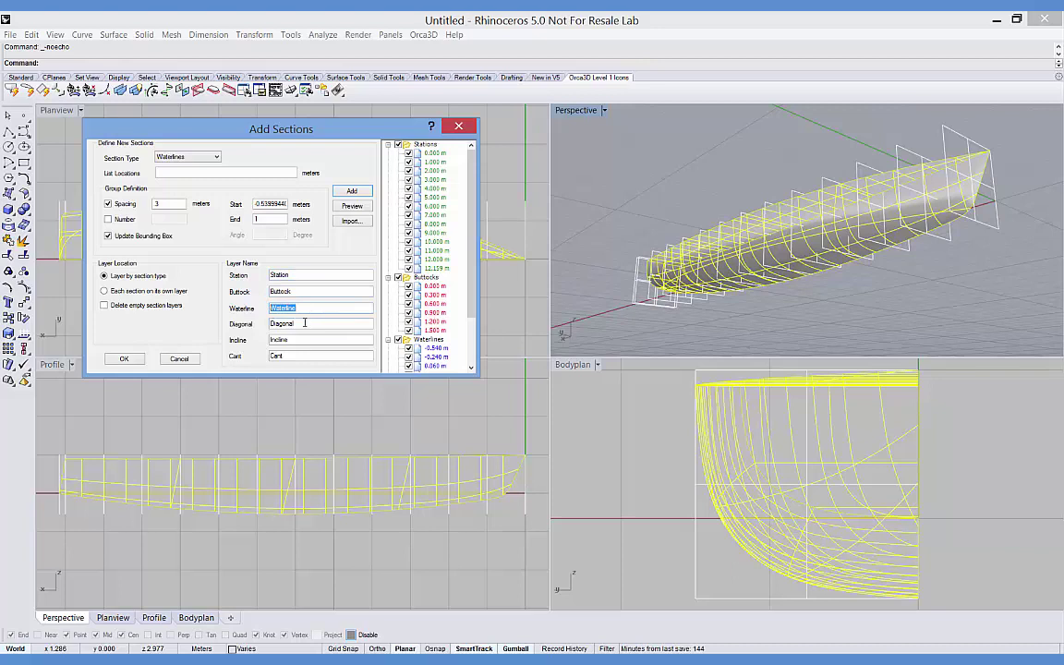
{"action": "left_click", "coordinate": [104, 291]}
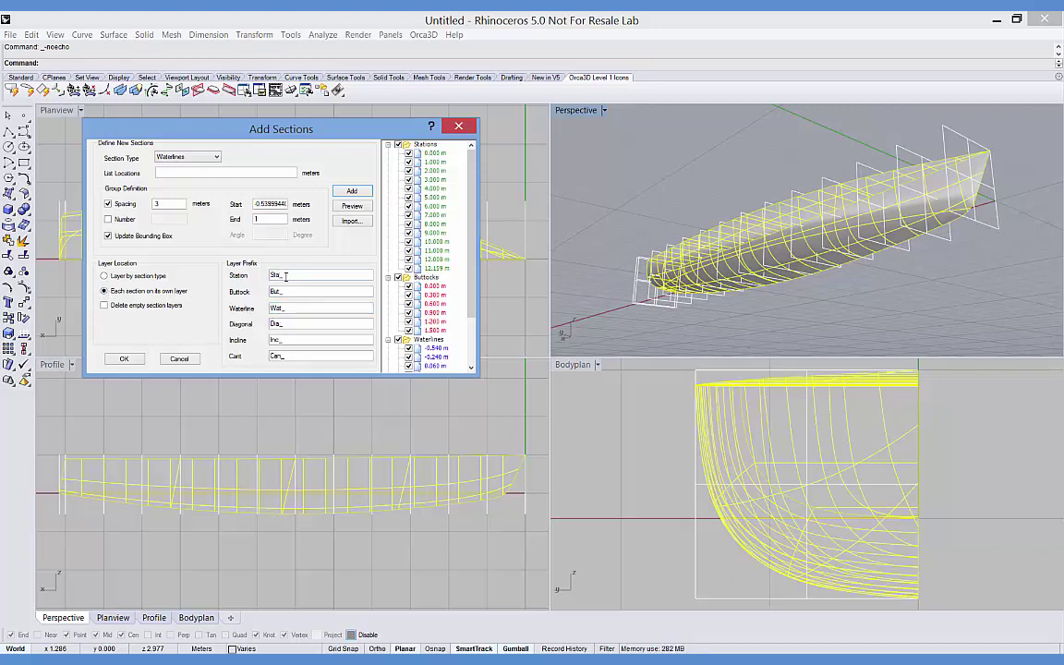
{"action": "left_click_drag", "start_coordinate": [285, 275], "coordinate": [271, 276]}
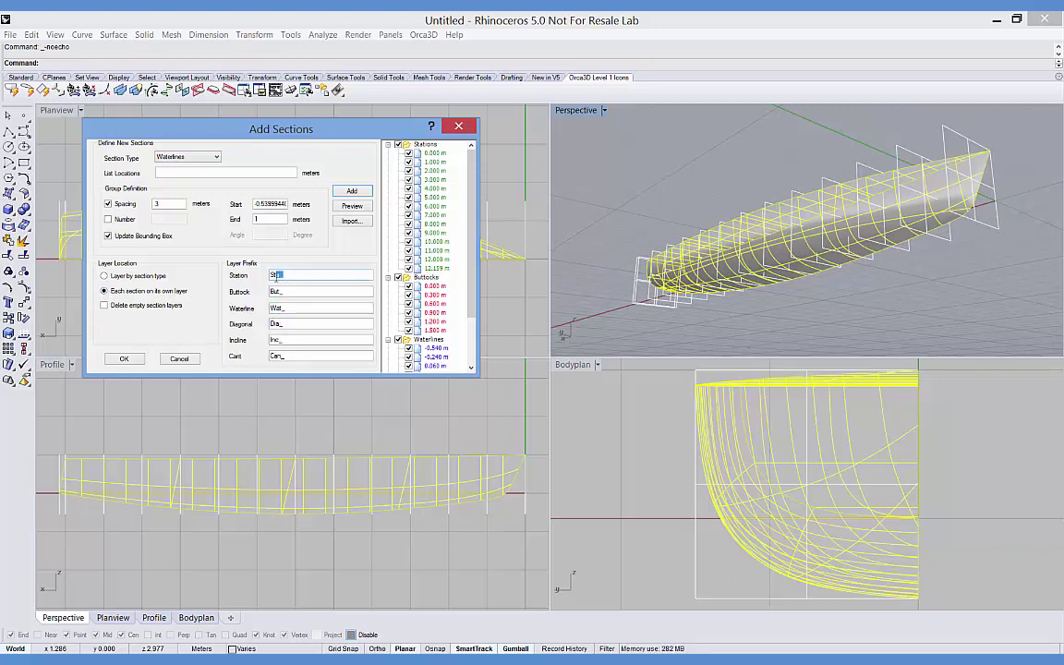
{"action": "left_click", "coordinate": [105, 276]}
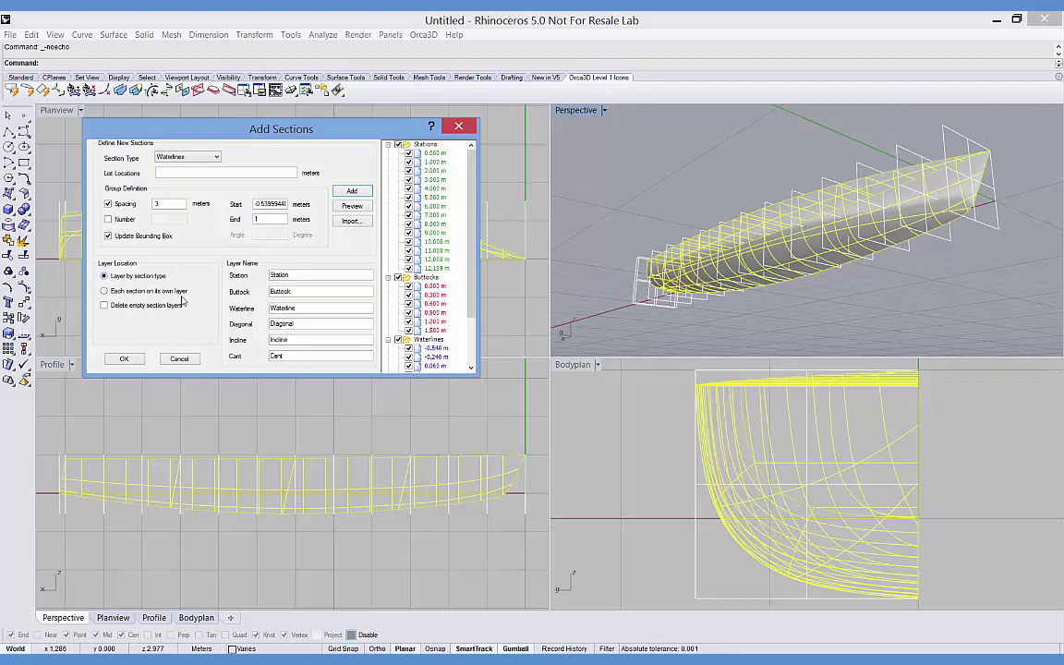
{"action": "left_click", "coordinate": [124, 359]}
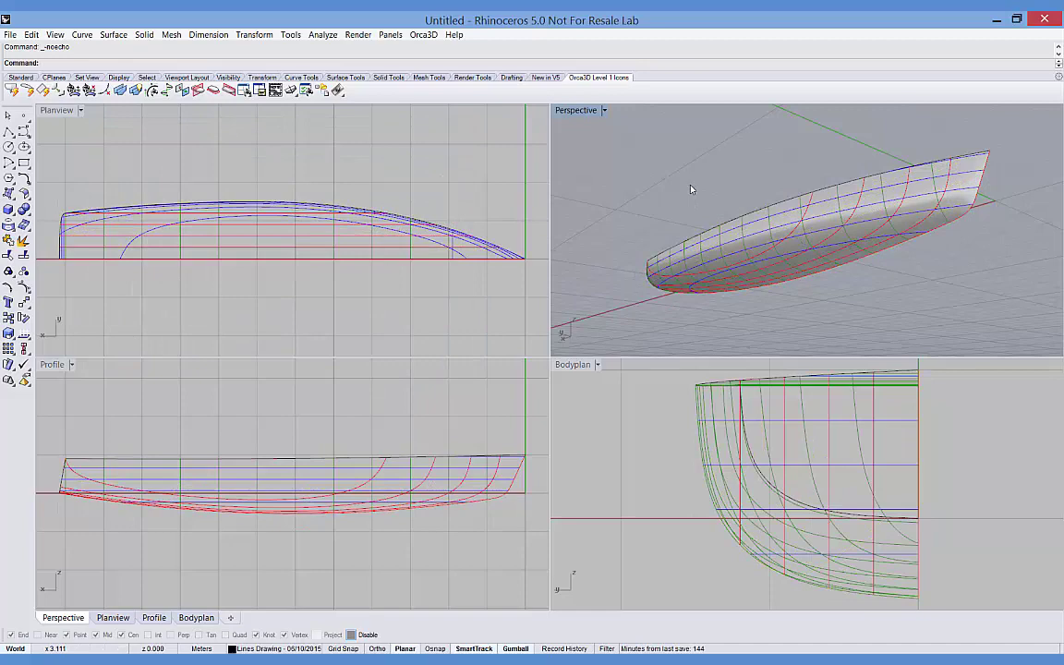
- Turn on the hull's control points, shift one sideways, then hide the points with Esc
{"action": "mouse_move", "coordinate": [706, 176]}
{"action": "right_mouse_down"}
{"action": "mouse_move", "coordinate": [663, 213]}
{"action": "mouse_move", "coordinate": [817, 154]}
{"action": "mouse_move", "coordinate": [903, 190]}
{"action": "mouse_move", "coordinate": [690, 183]}
{"action": "mouse_move", "coordinate": [699, 169]}
{"action": "right_mouse_up"}
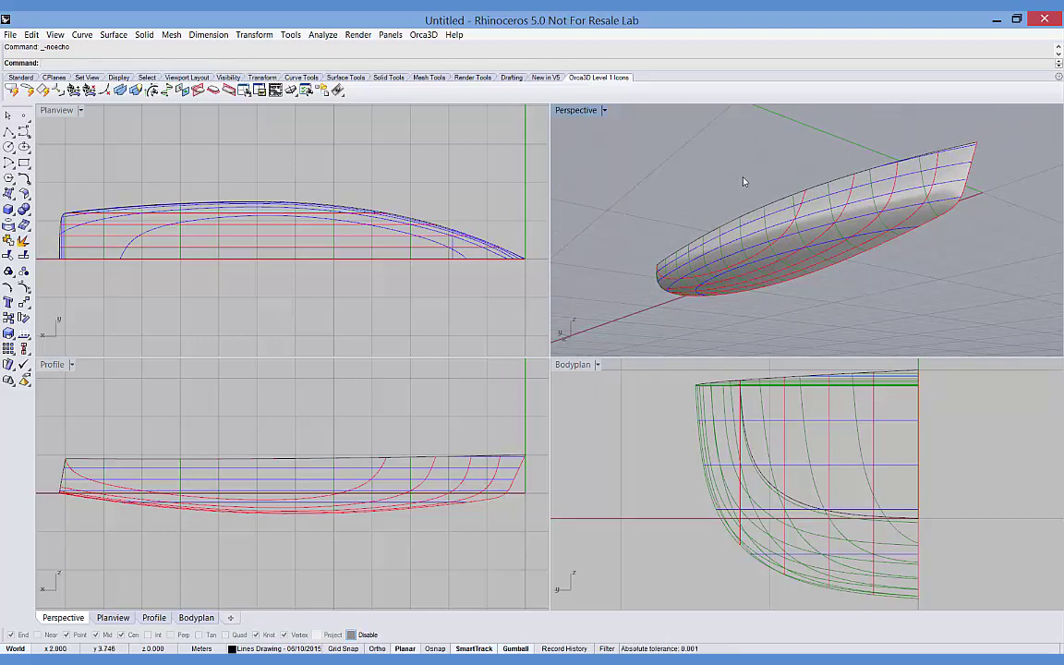
{"action": "left_click", "coordinate": [758, 229]}
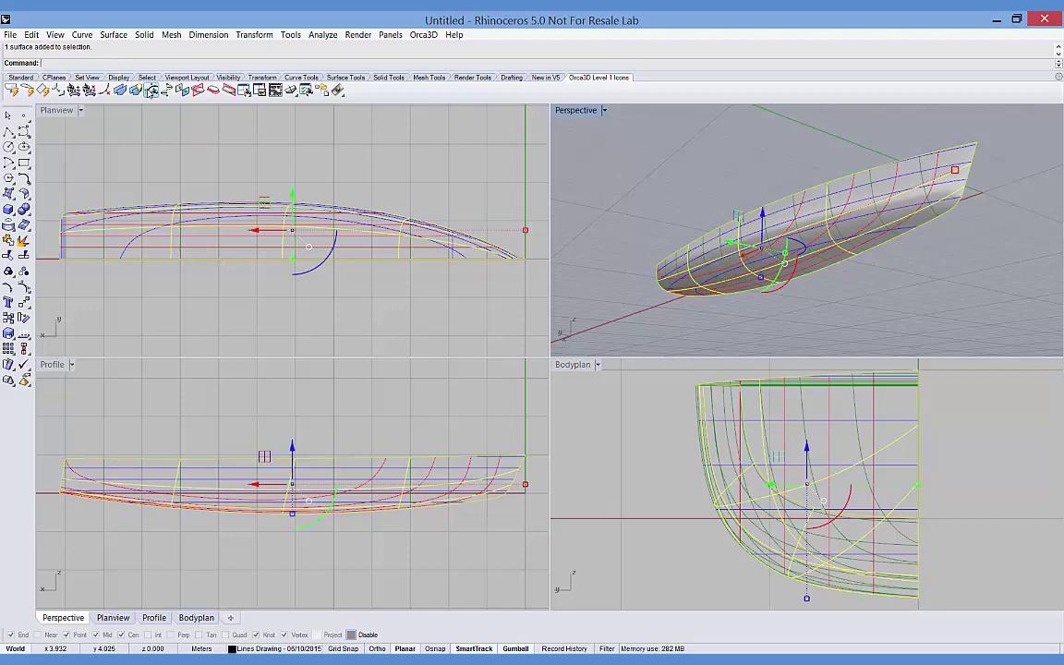
{"action": "left_click", "coordinate": [151, 89]}
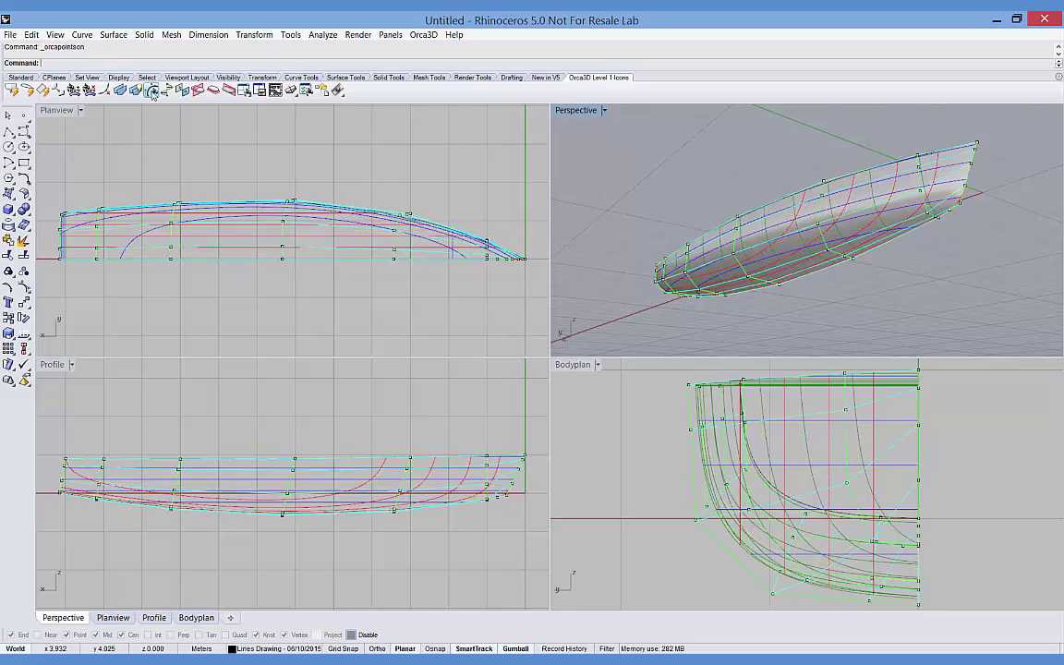
{"action": "left_click", "coordinate": [731, 259]}
{"action": "left_click_drag", "start_coordinate": [647, 227], "coordinate": [713, 249]}
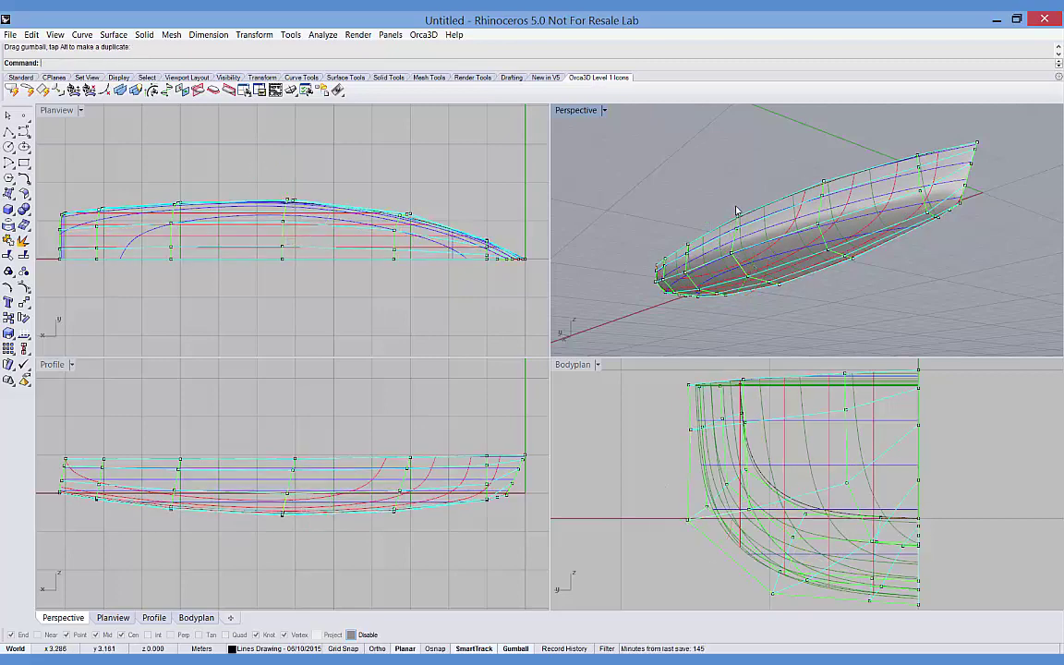
{"action": "key", "text": "Escape"}
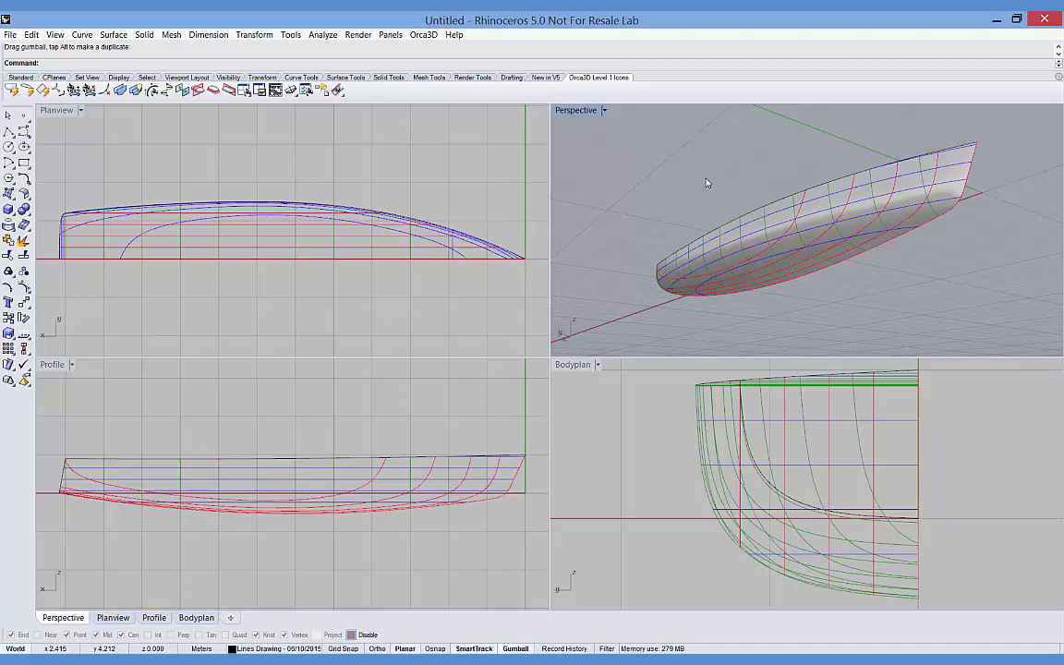
- Generate the Orca3D lines drawing layout with section labels off, skipping the hydrostatics condition
{"action": "mouse_move", "coordinate": [707, 183]}
{"action": "right_mouse_down"}
{"action": "mouse_move", "coordinate": [704, 229]}
{"action": "mouse_move", "coordinate": [717, 202]}
{"action": "mouse_move", "coordinate": [711, 170]}
{"action": "right_mouse_up"}
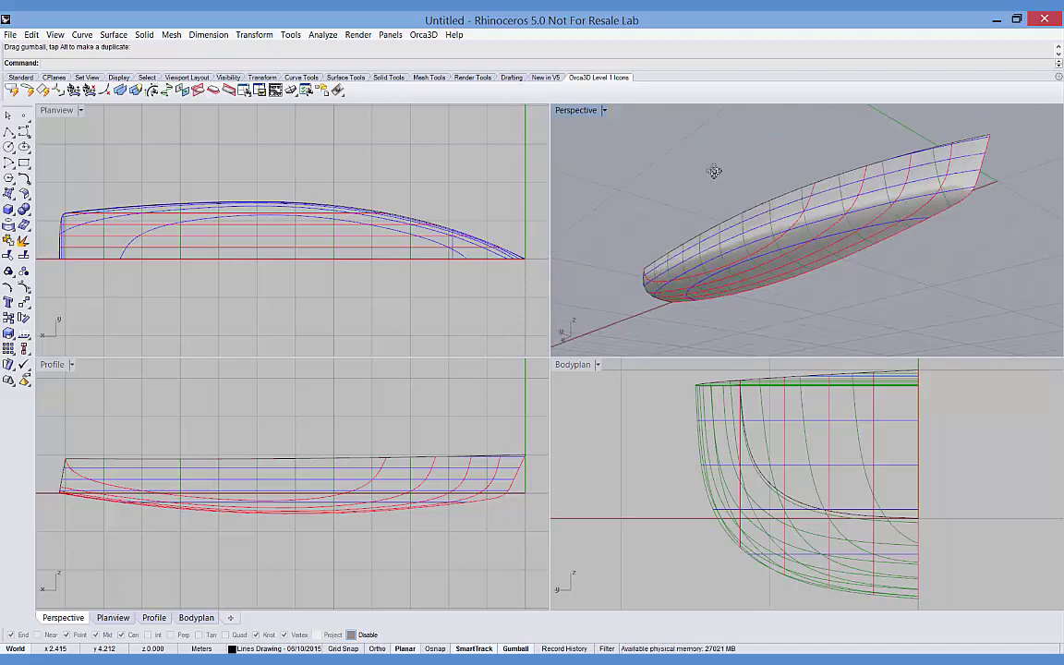
{"action": "left_click", "coordinate": [423, 34]}
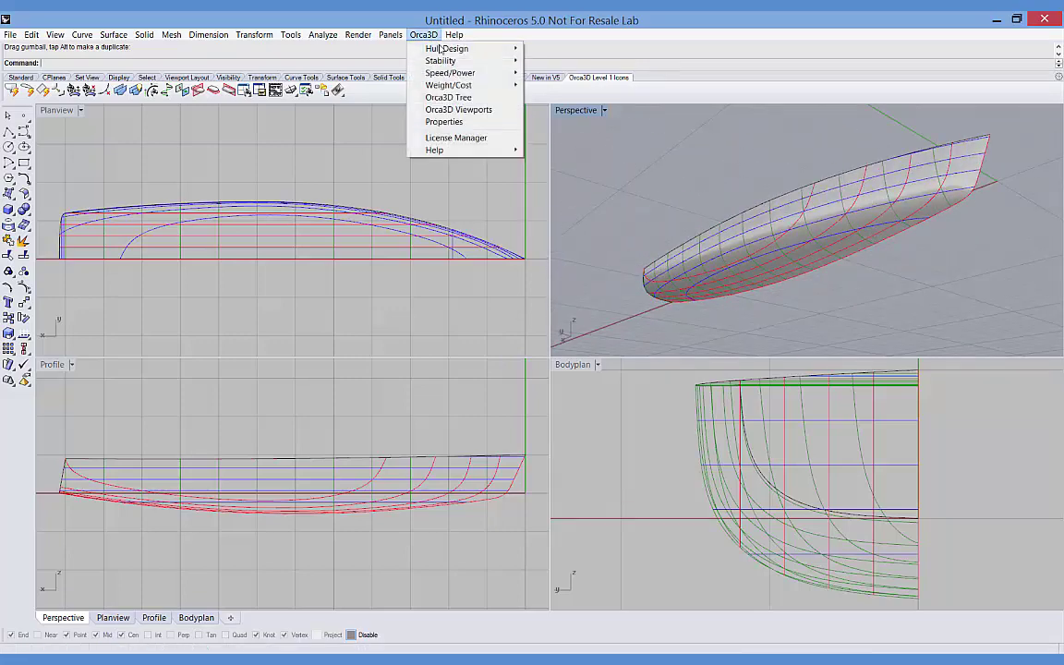
{"action": "mouse_move", "coordinate": [453, 49]}
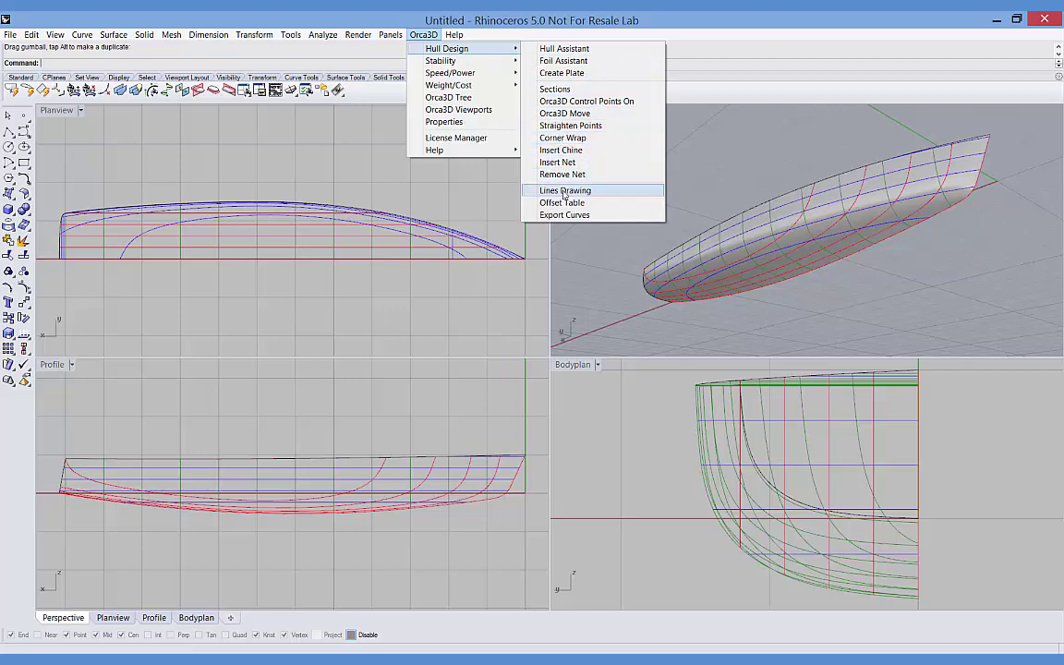
{"action": "left_click", "coordinate": [565, 191]}
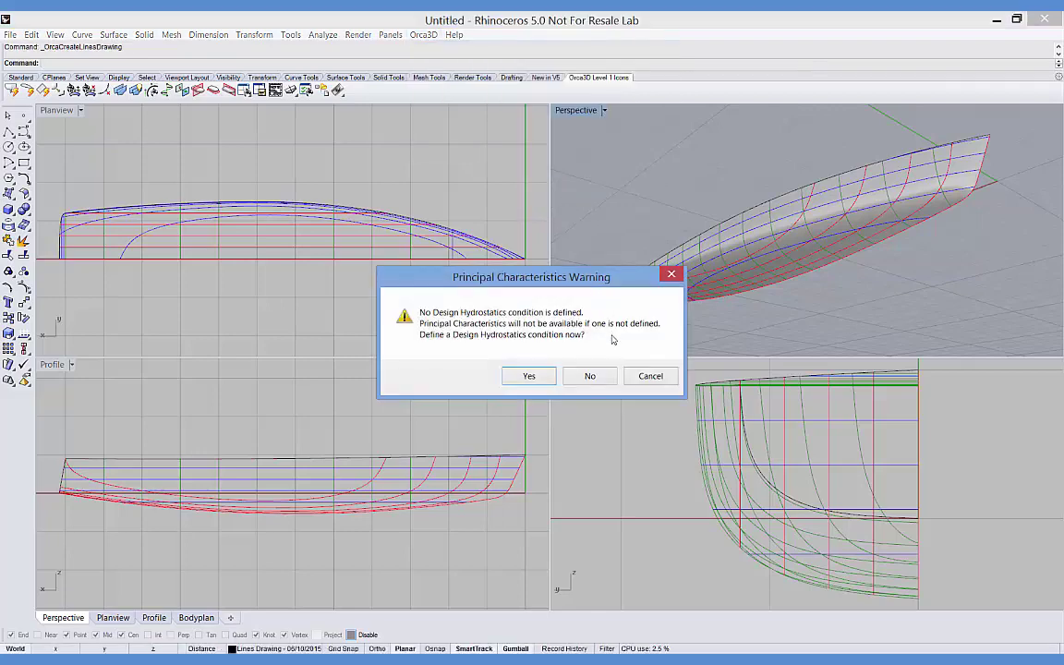
{"action": "left_click", "coordinate": [591, 376]}
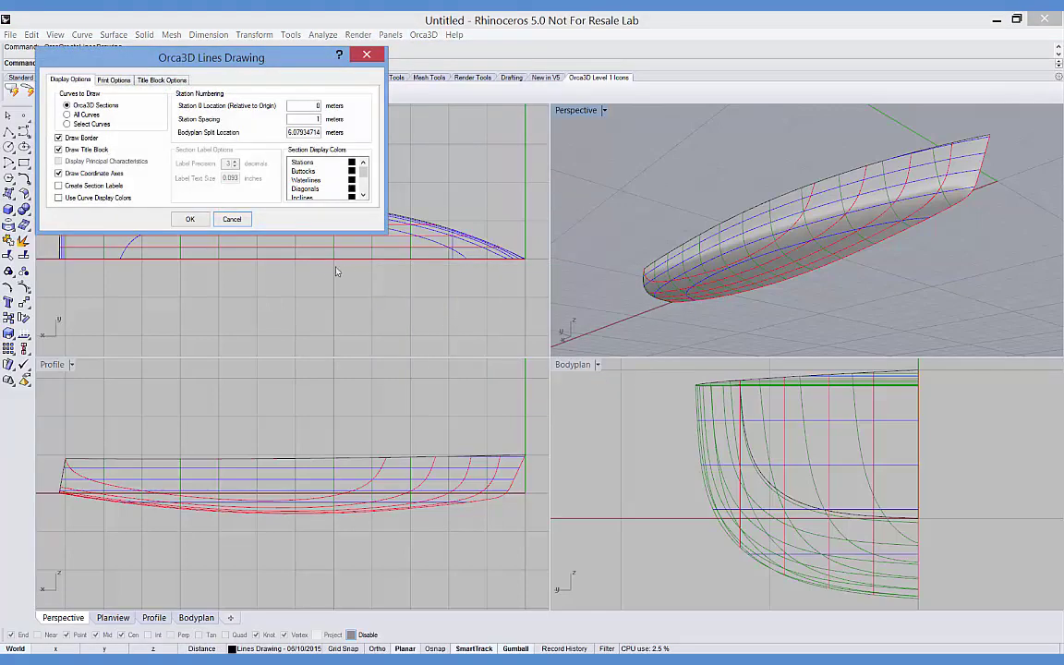
{"action": "left_click_drag", "start_coordinate": [270, 62], "coordinate": [303, 92]}
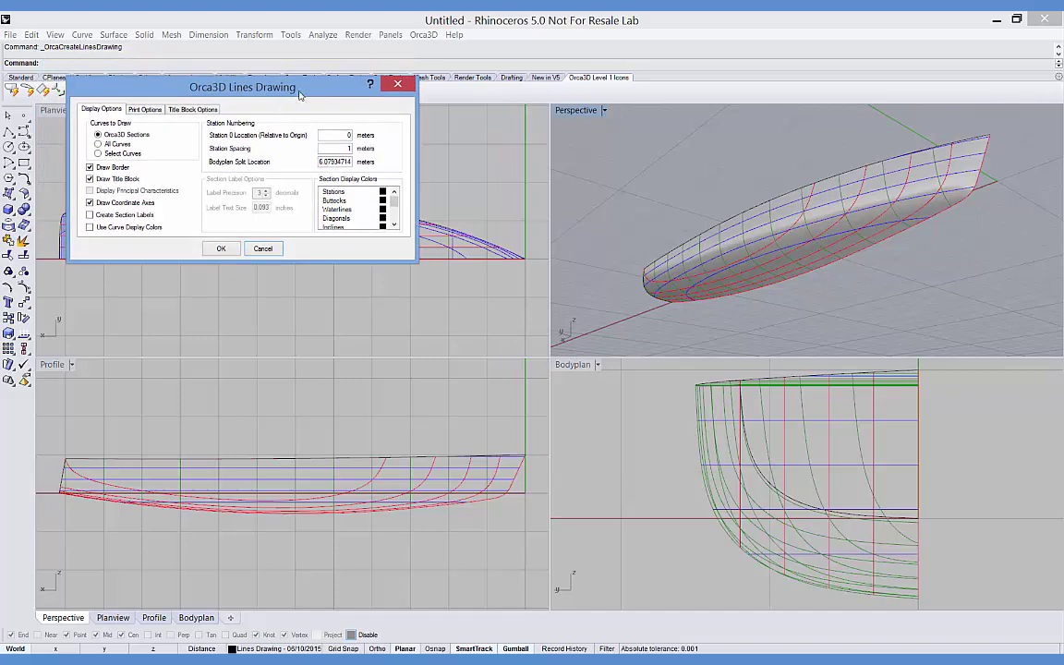
{"action": "left_click", "coordinate": [90, 215]}
{"action": "left_click", "coordinate": [89, 215]}
{"action": "left_click", "coordinate": [220, 249]}
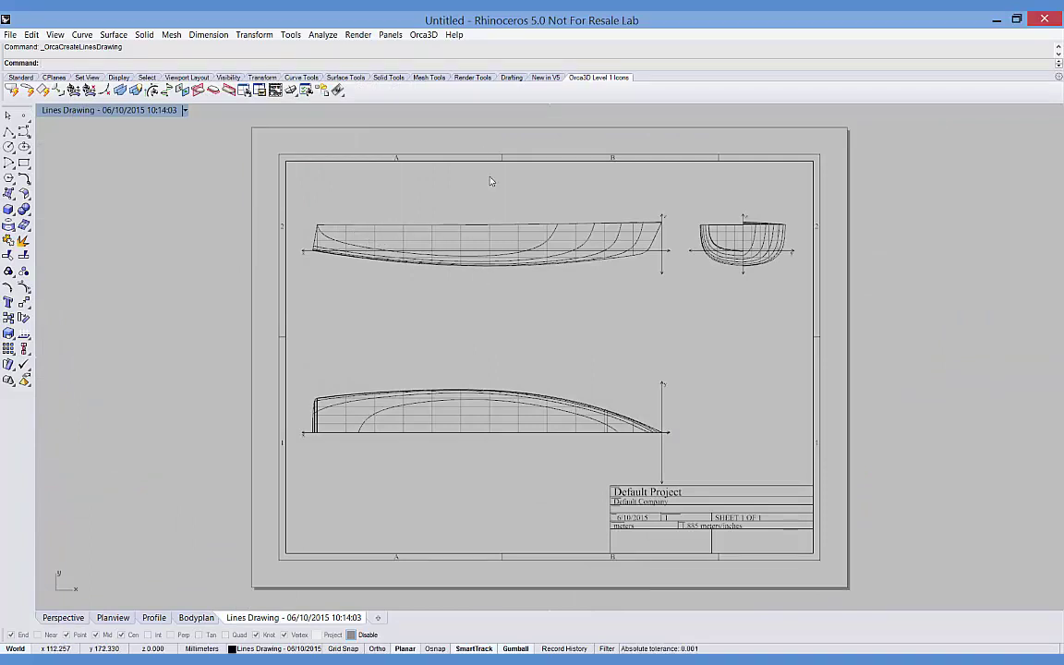
- Build an Excel offset table from Orca3D curves only and view the Buttock Heights sheet
{"action": "left_click", "coordinate": [423, 35]}
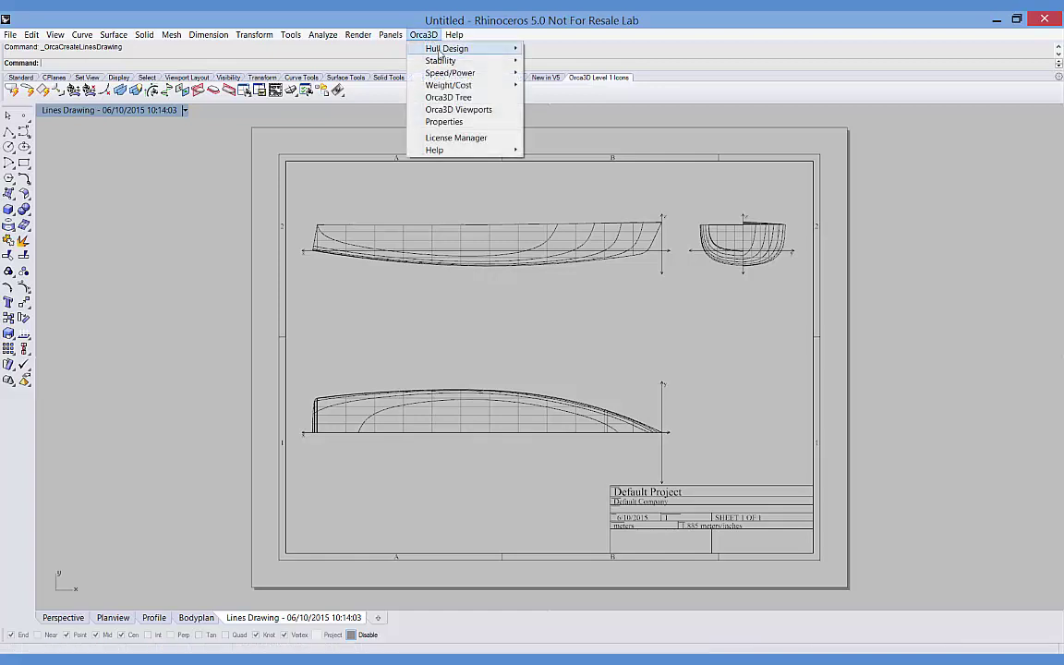
{"action": "mouse_move", "coordinate": [441, 52]}
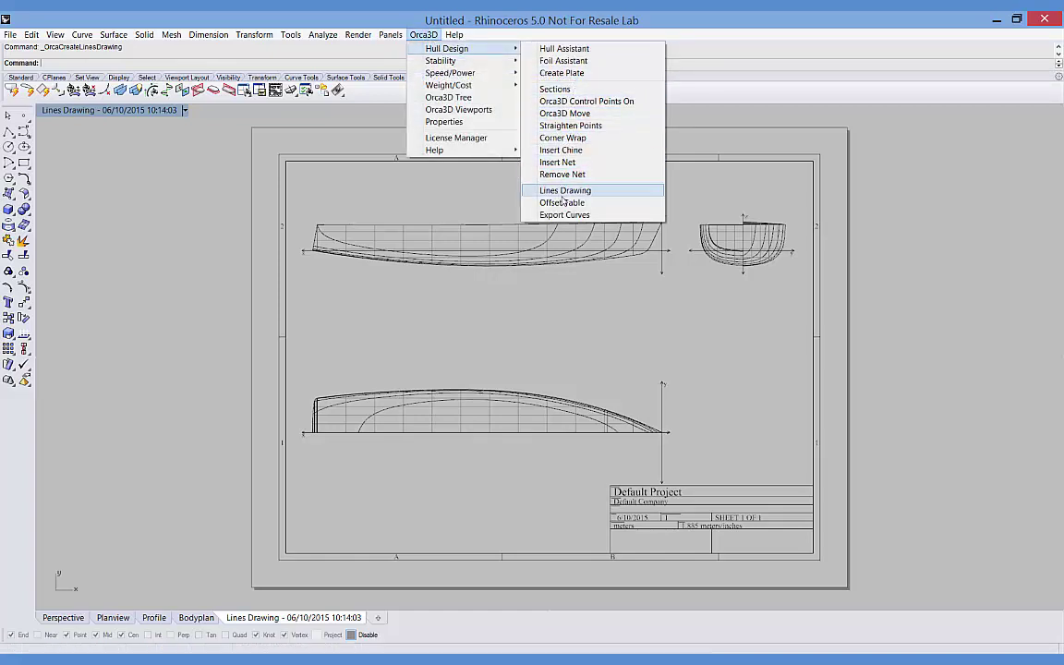
{"action": "left_click", "coordinate": [562, 203]}
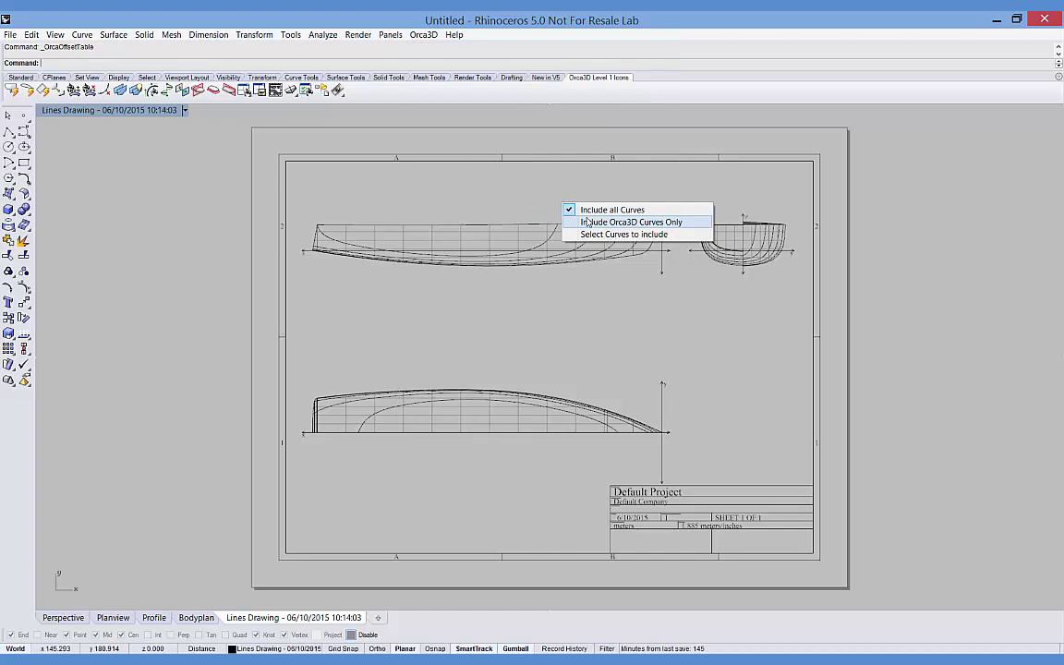
{"action": "left_click", "coordinate": [588, 222]}
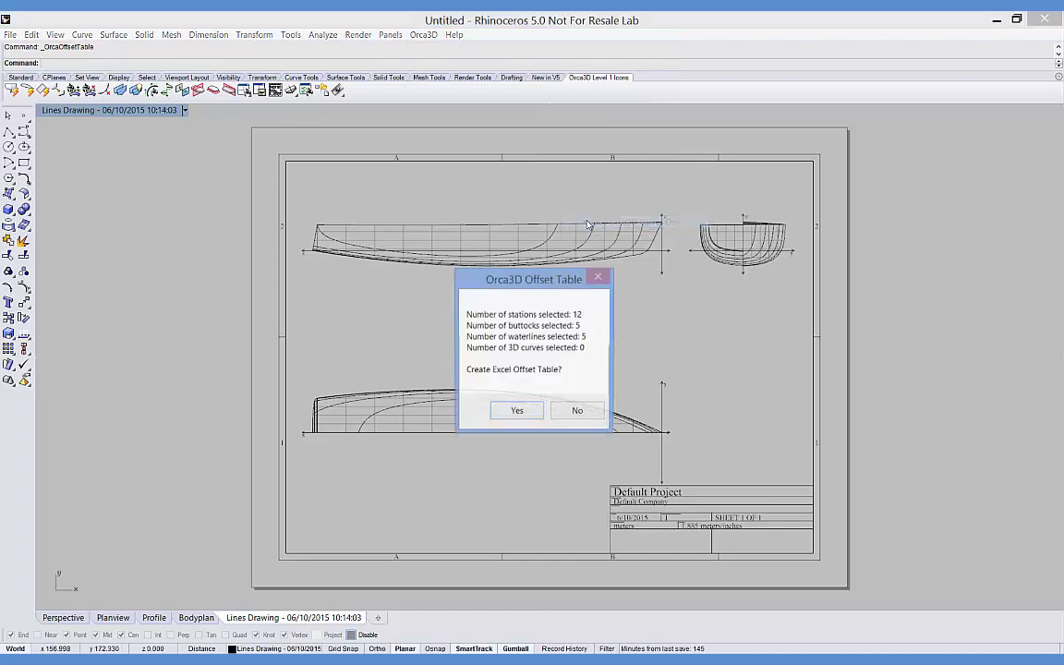
{"action": "left_click", "coordinate": [530, 414]}
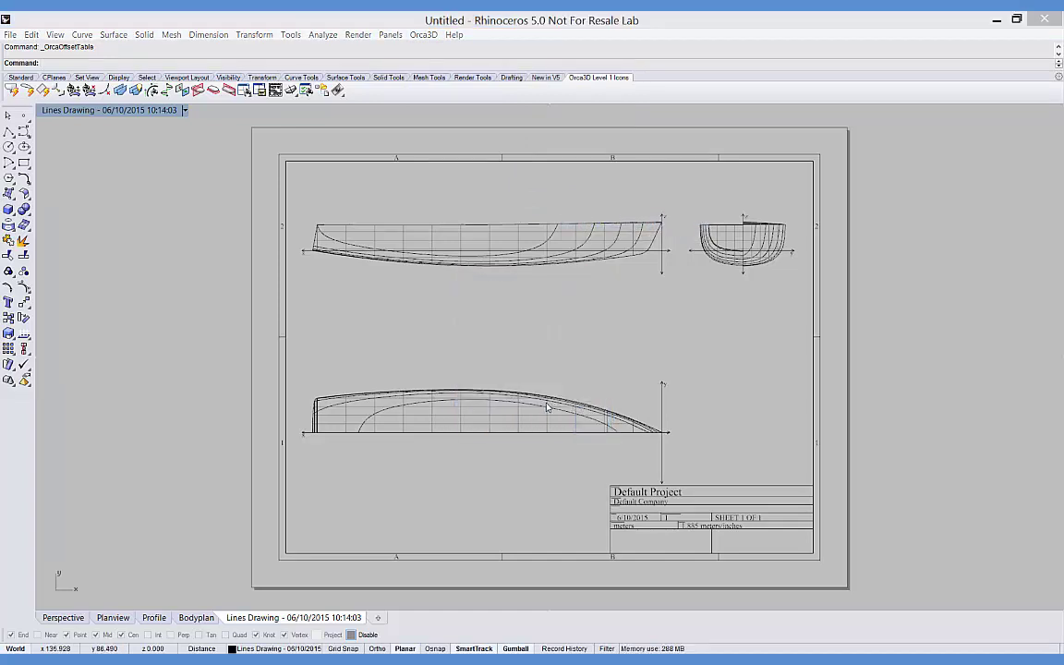
{"action": "left_click", "coordinate": [566, 391]}
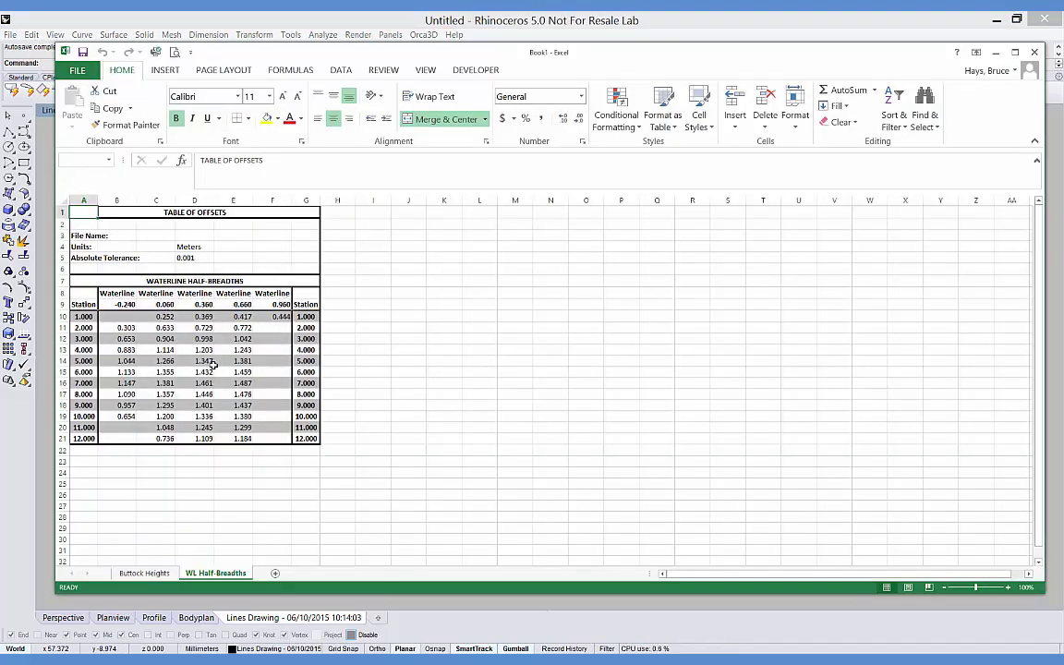
{"action": "left_click", "coordinate": [154, 572]}
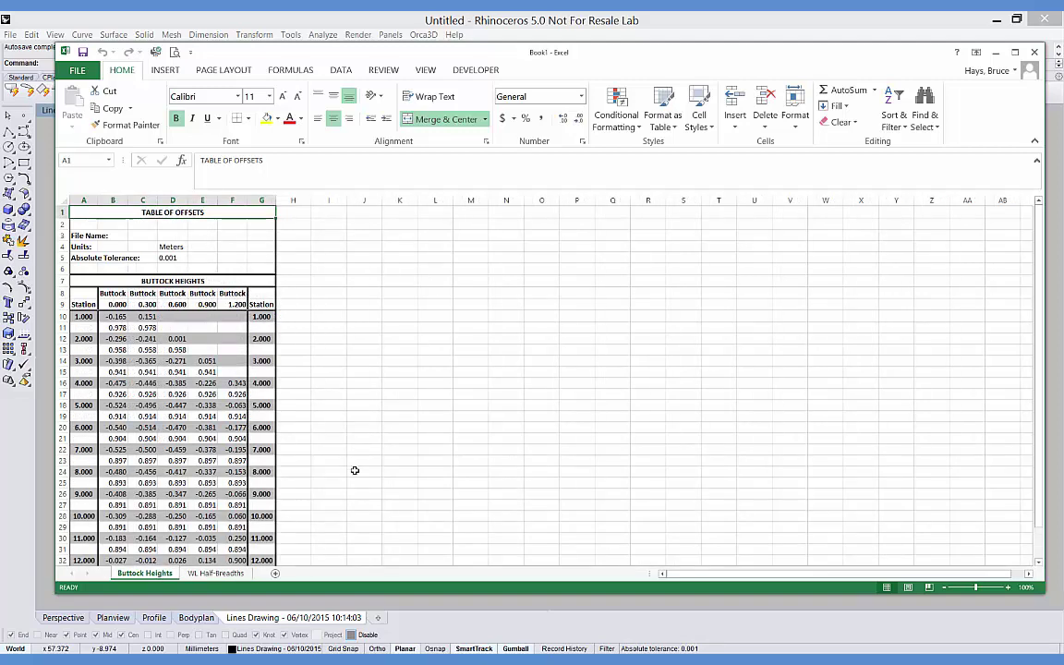
- Return to the four-viewport model view and window-select all hull sections and surfaces
{"action": "left_click", "coordinate": [63, 617]}
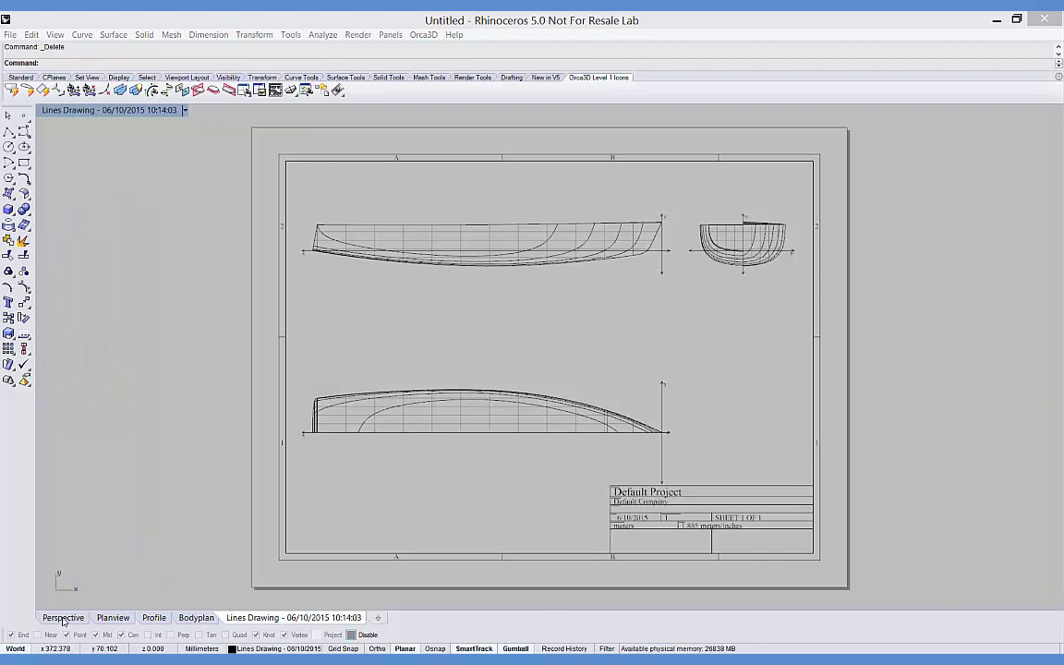
{"action": "left_click", "coordinate": [63, 619]}
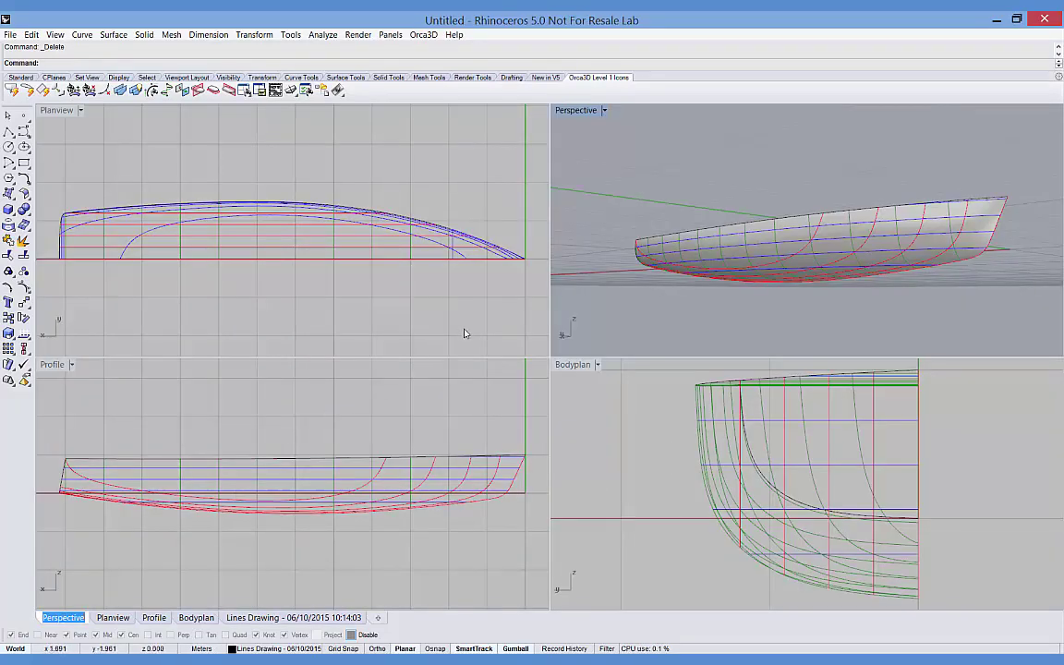
{"action": "left_click", "coordinate": [1018, 193]}
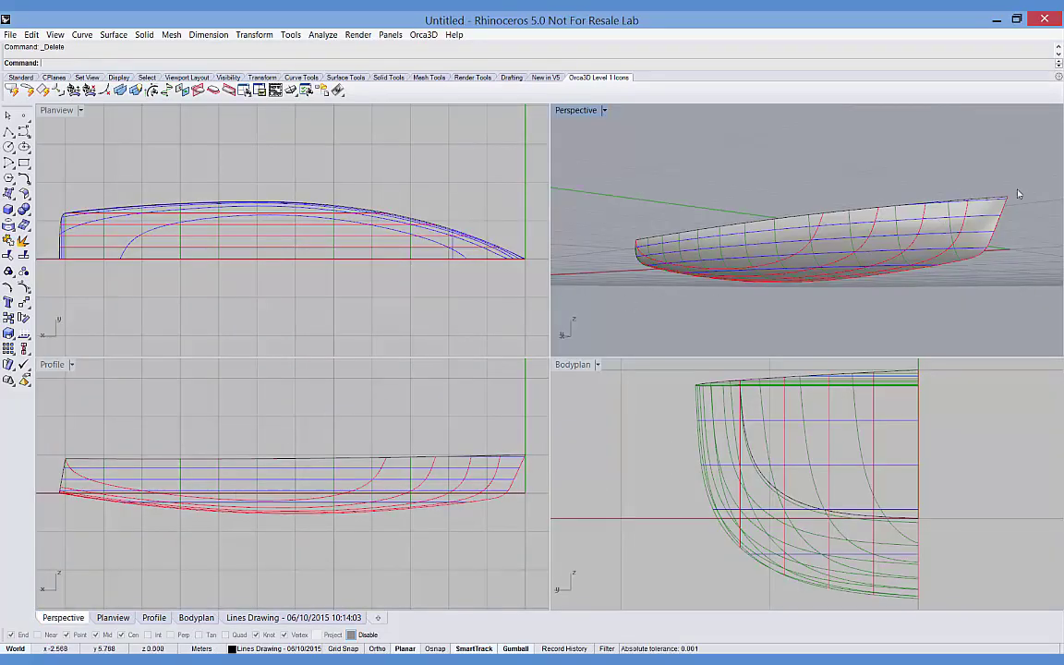
{"action": "left_click_drag", "start_coordinate": [618, 321], "coordinate": [619, 322]}
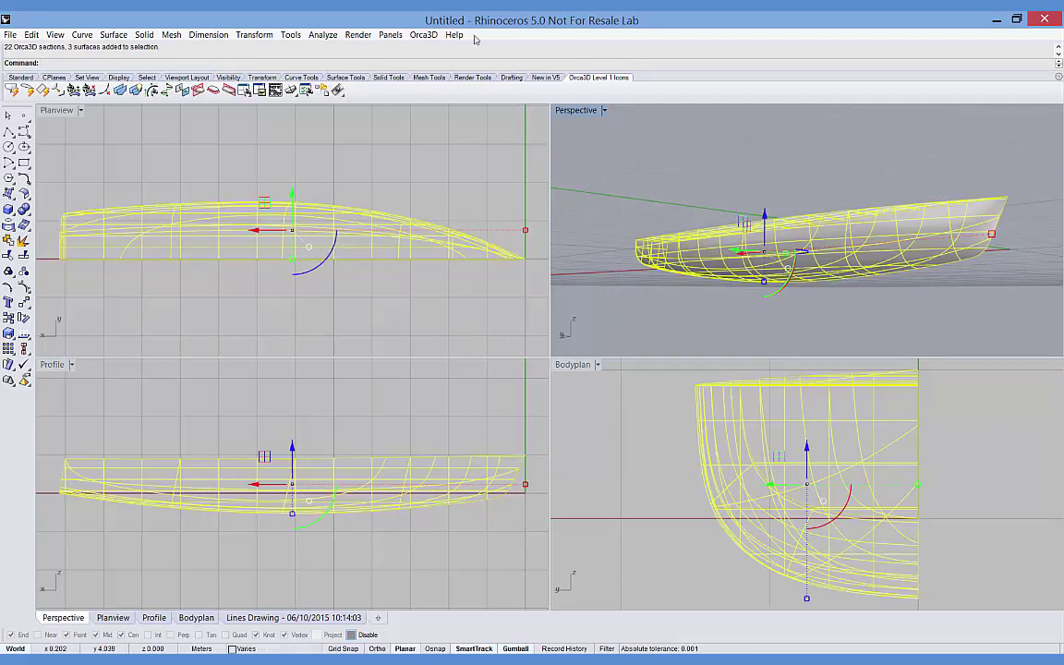
- Compute hydrostatics and stability with the condition specified by Model Sinkage 0
{"action": "left_click", "coordinate": [422, 35]}
{"action": "mouse_move", "coordinate": [440, 60]}
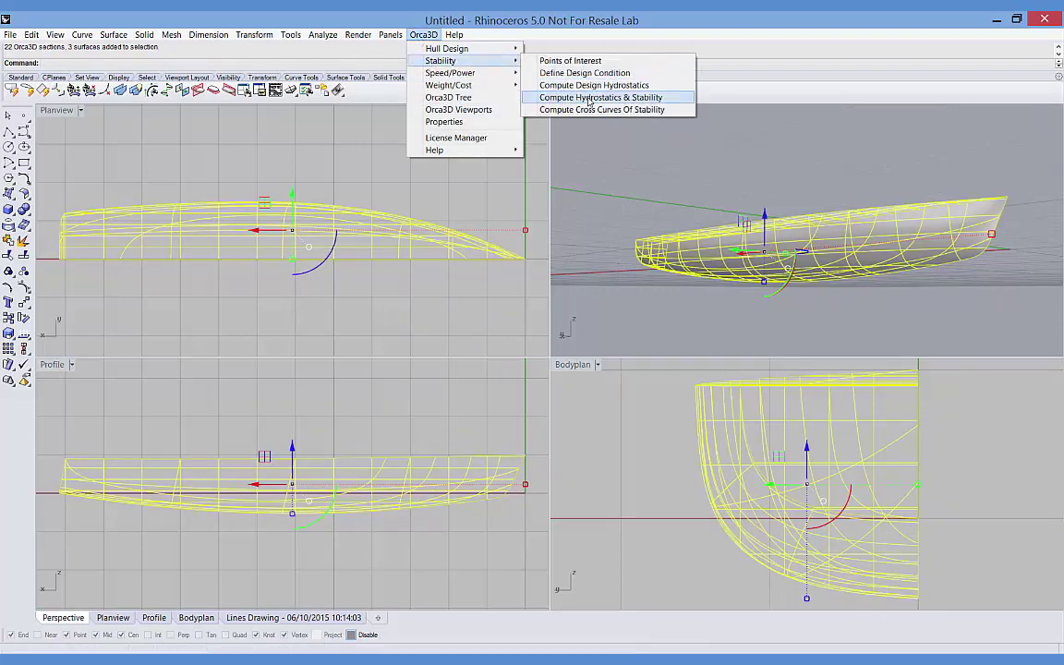
{"action": "left_click", "coordinate": [588, 97]}
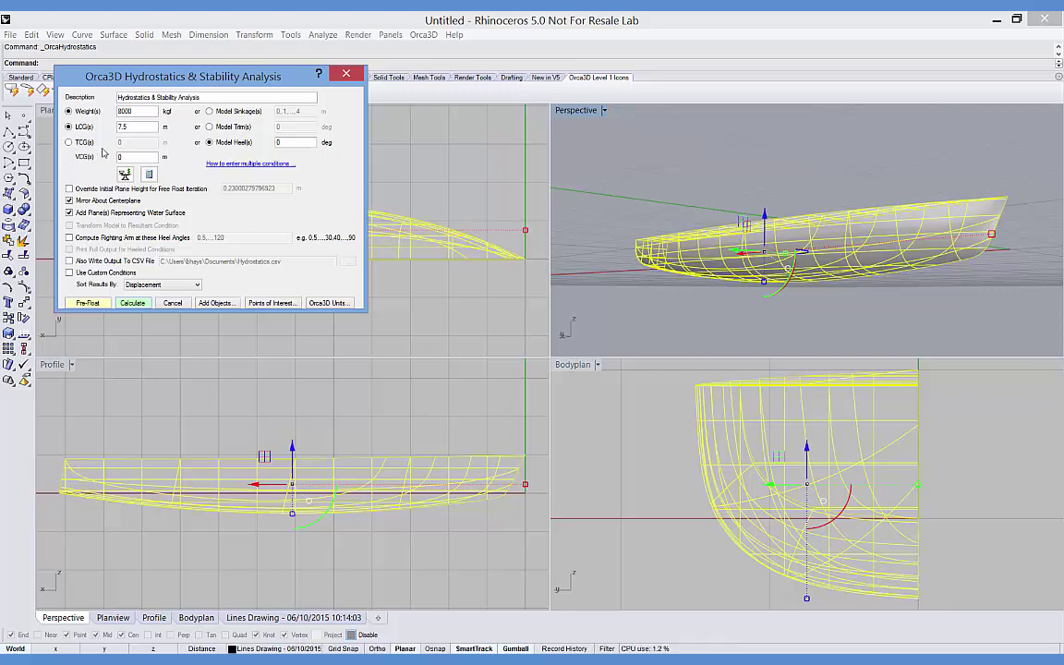
{"action": "left_click", "coordinate": [210, 112]}
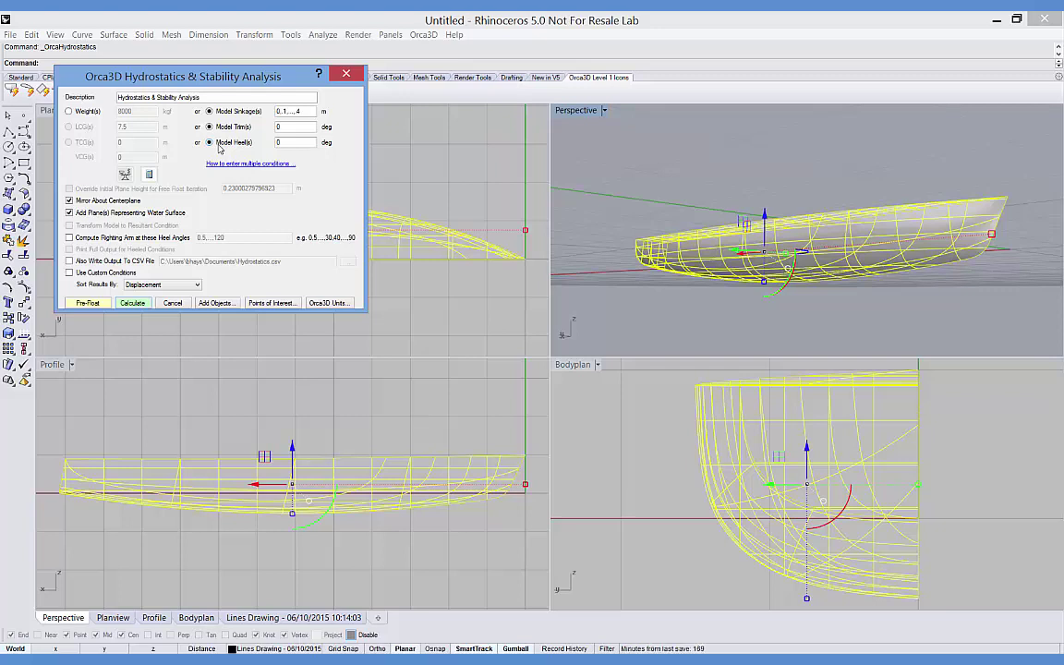
{"action": "left_click", "coordinate": [69, 112]}
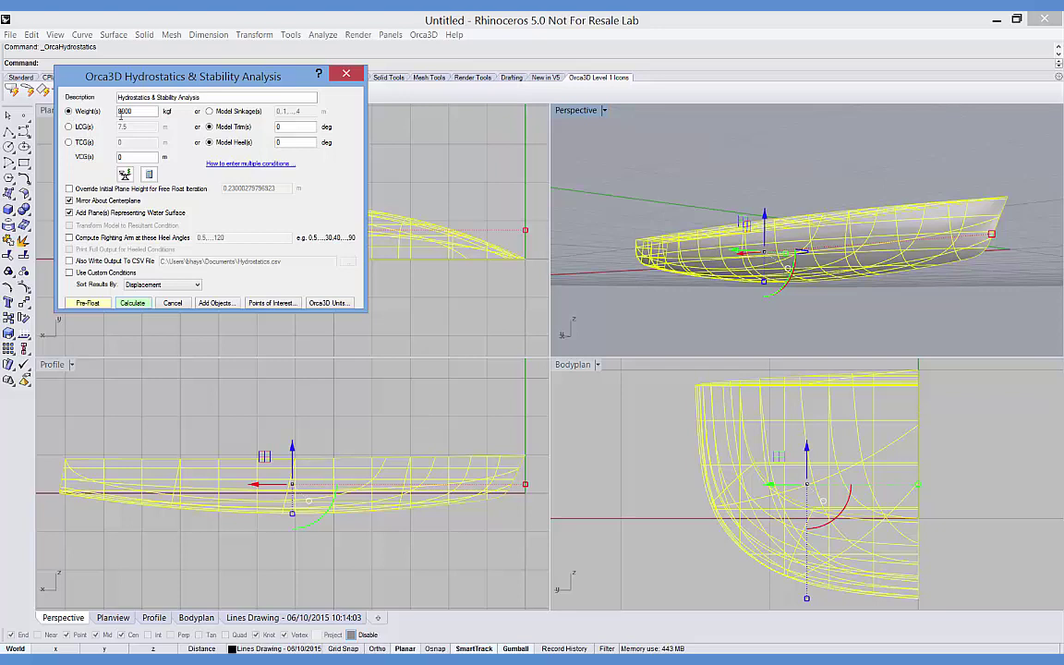
{"action": "left_click", "coordinate": [70, 126]}
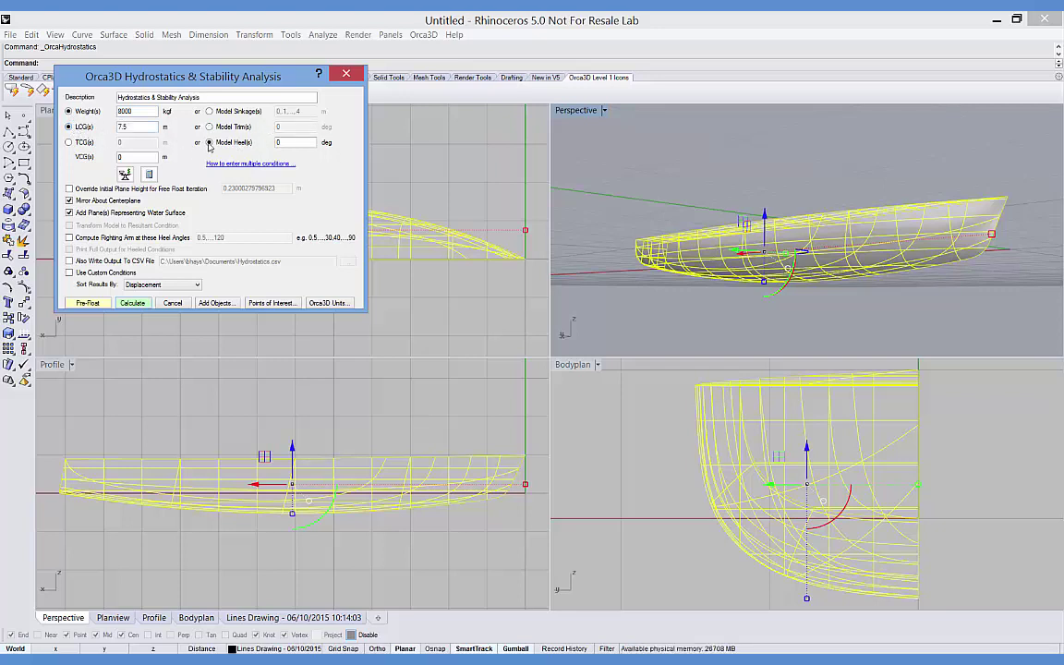
{"action": "left_click", "coordinate": [209, 112]}
{"action": "left_click_drag", "start_coordinate": [310, 112], "coordinate": [263, 111]}
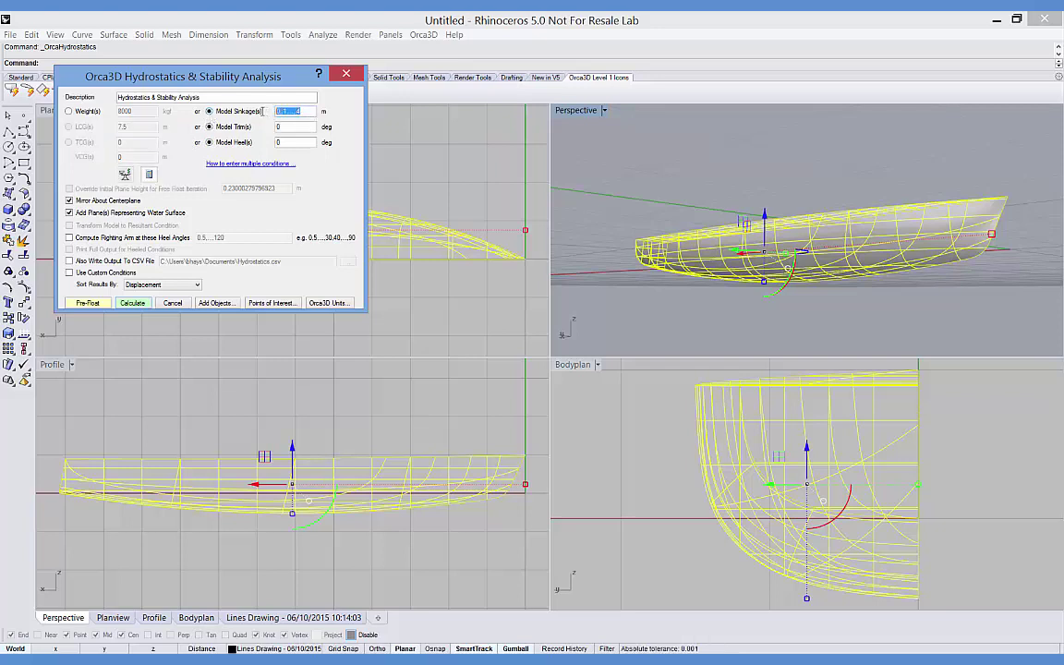
{"action": "type", "text": "0"}
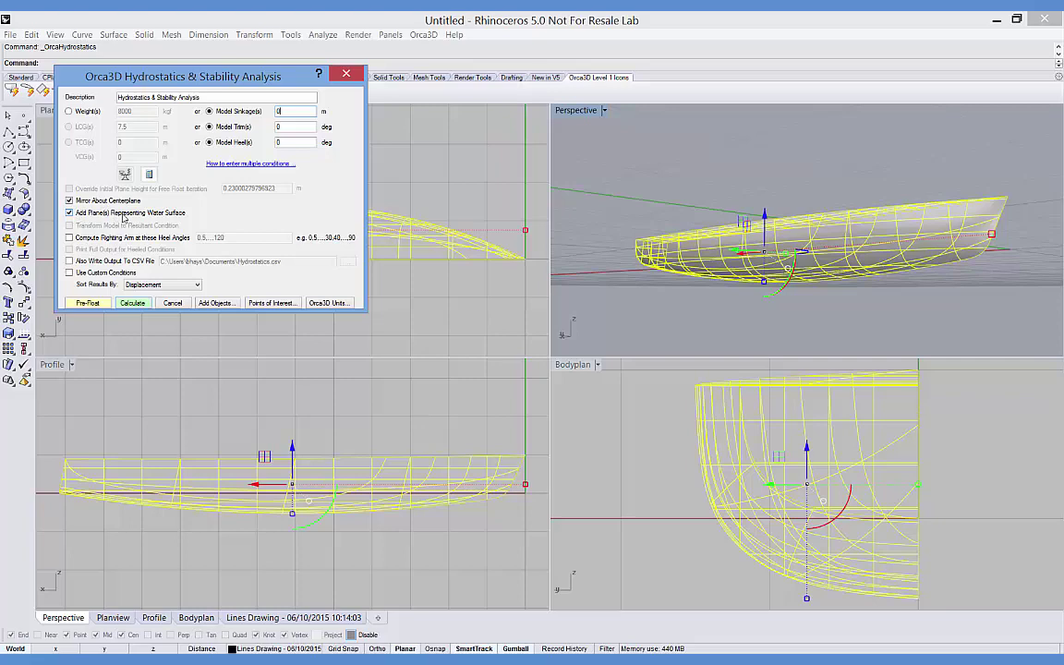
{"action": "left_click", "coordinate": [132, 305]}
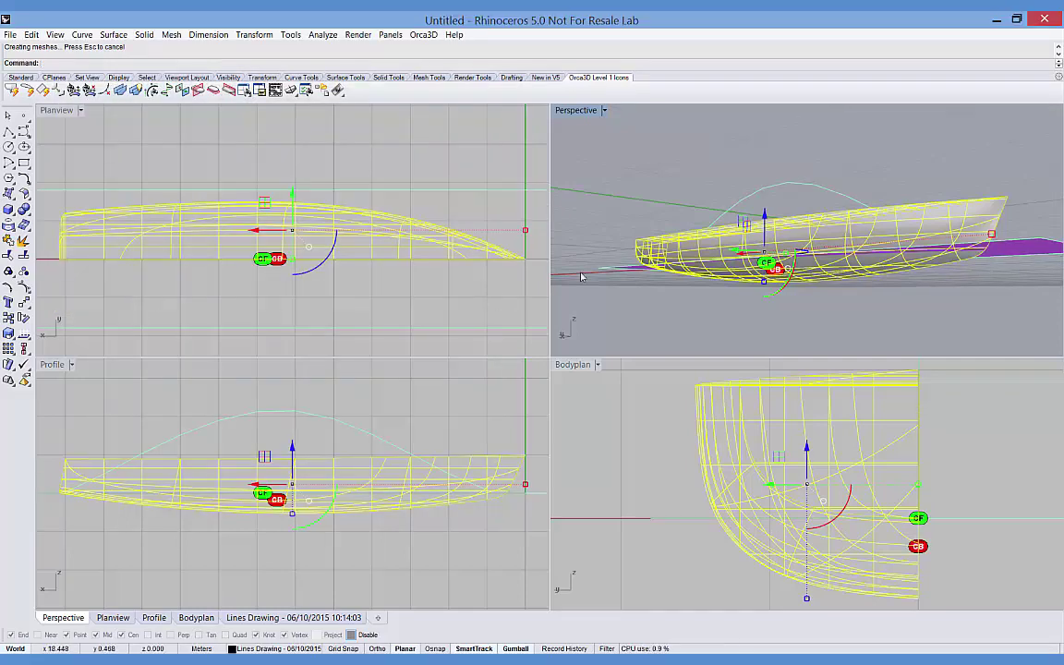
{"action": "right_click_drag", "start_coordinate": [603, 261], "coordinate": [677, 204]}
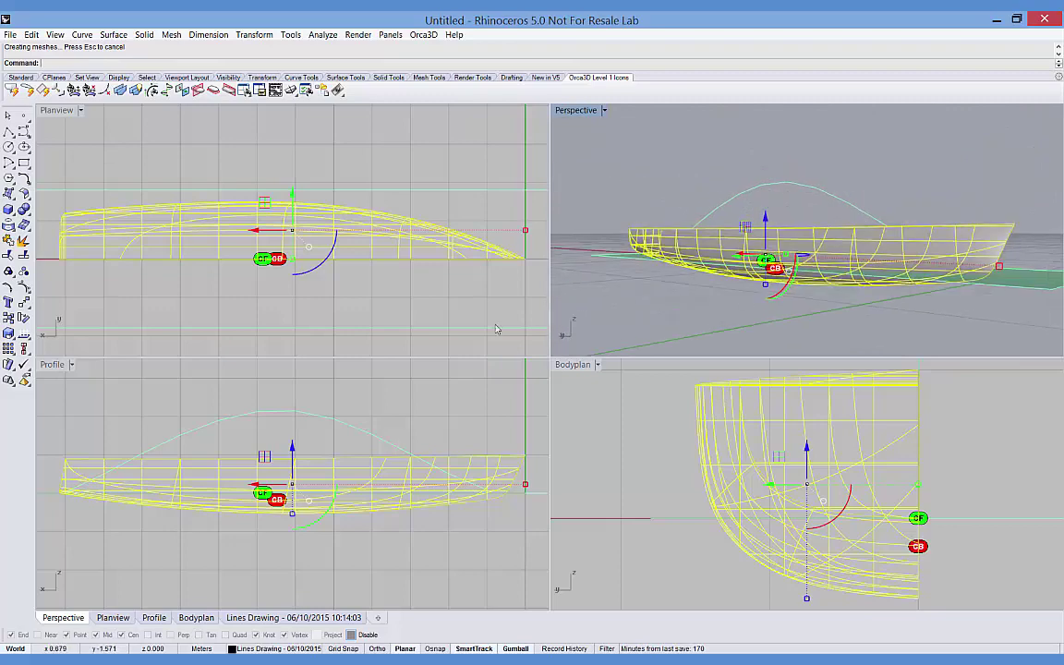
{"action": "mouse_move", "coordinate": [250, 661]}
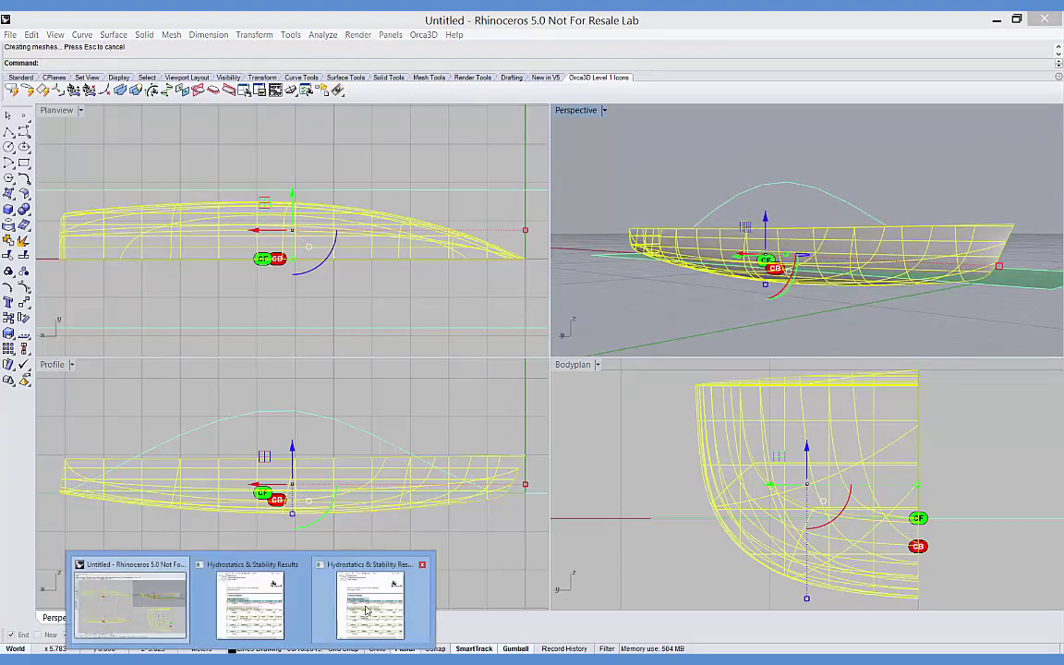
{"action": "left_click", "coordinate": [366, 608]}
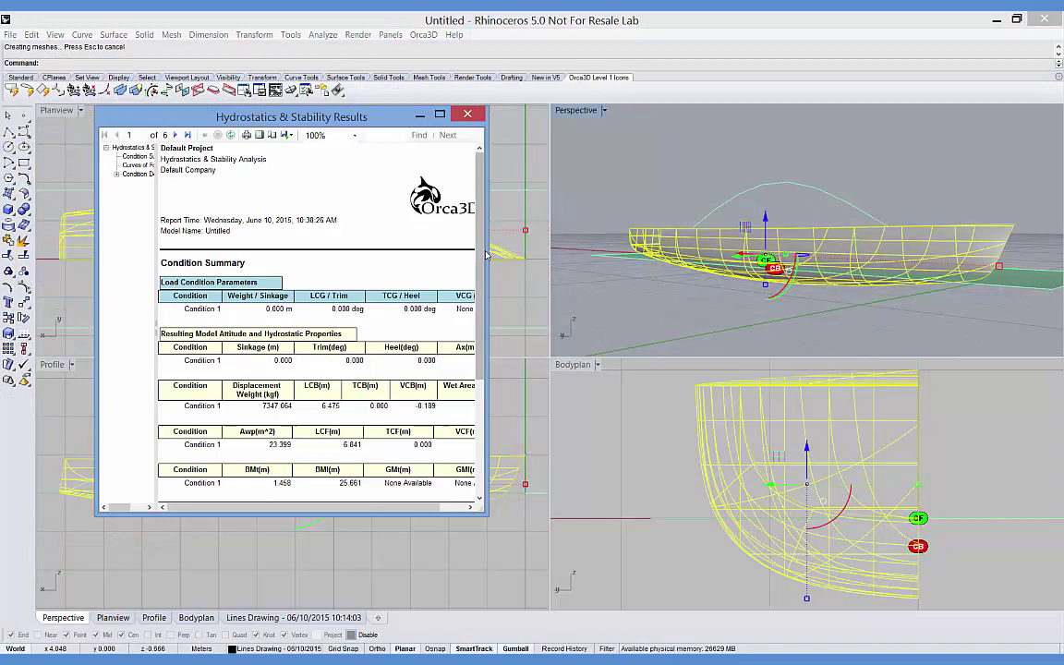
{"action": "left_click_drag", "start_coordinate": [487, 231], "coordinate": [597, 217]}
{"action": "left_click_drag", "start_coordinate": [591, 176], "coordinate": [589, 303]}
{"action": "left_click", "coordinate": [177, 135]}
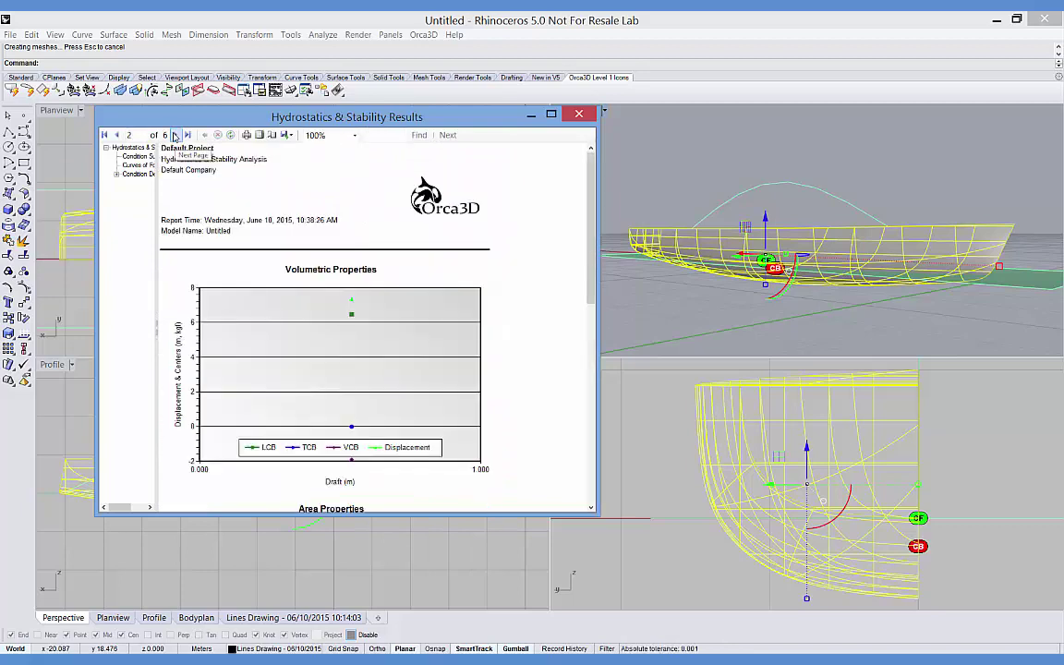
{"action": "left_click", "coordinate": [176, 136]}
{"action": "left_click", "coordinate": [175, 136]}
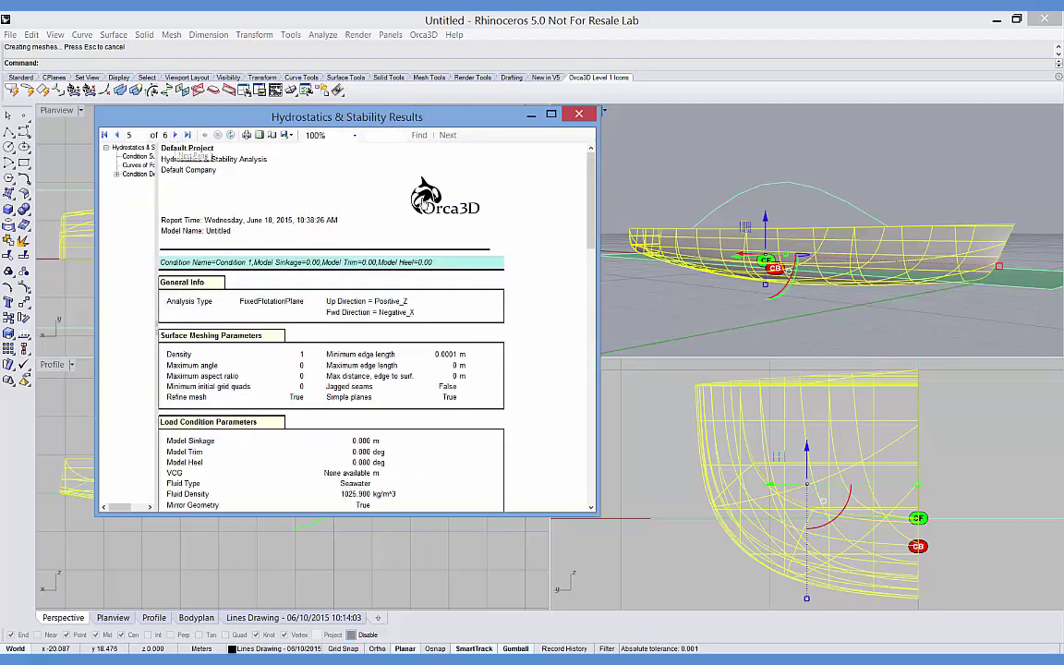
{"action": "left_click_drag", "start_coordinate": [588, 172], "coordinate": [597, 399]}
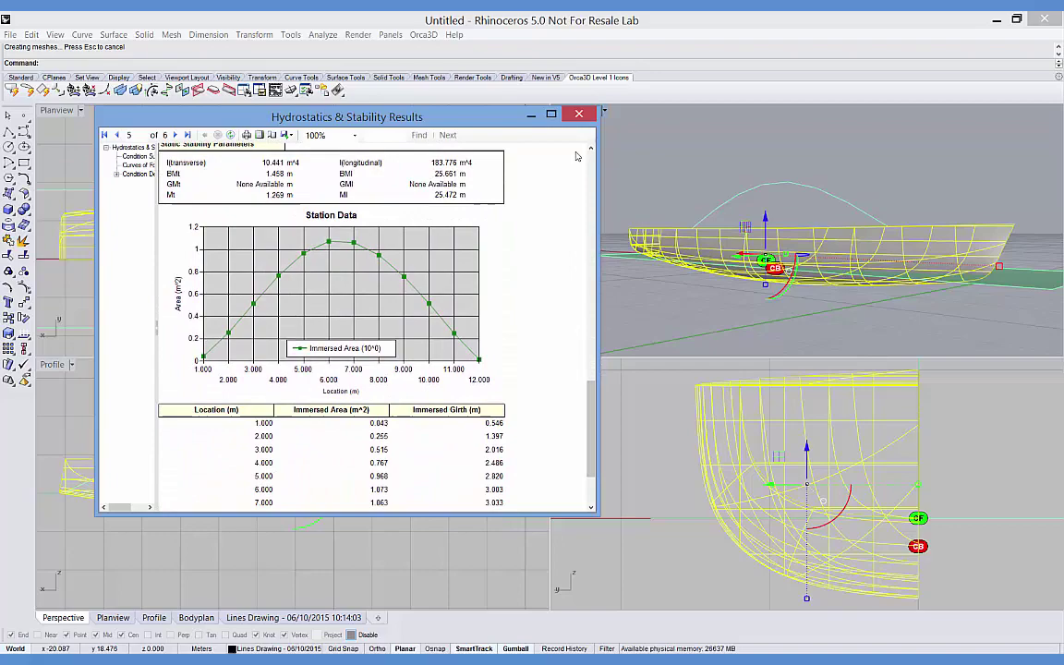
{"action": "left_click", "coordinate": [578, 114]}
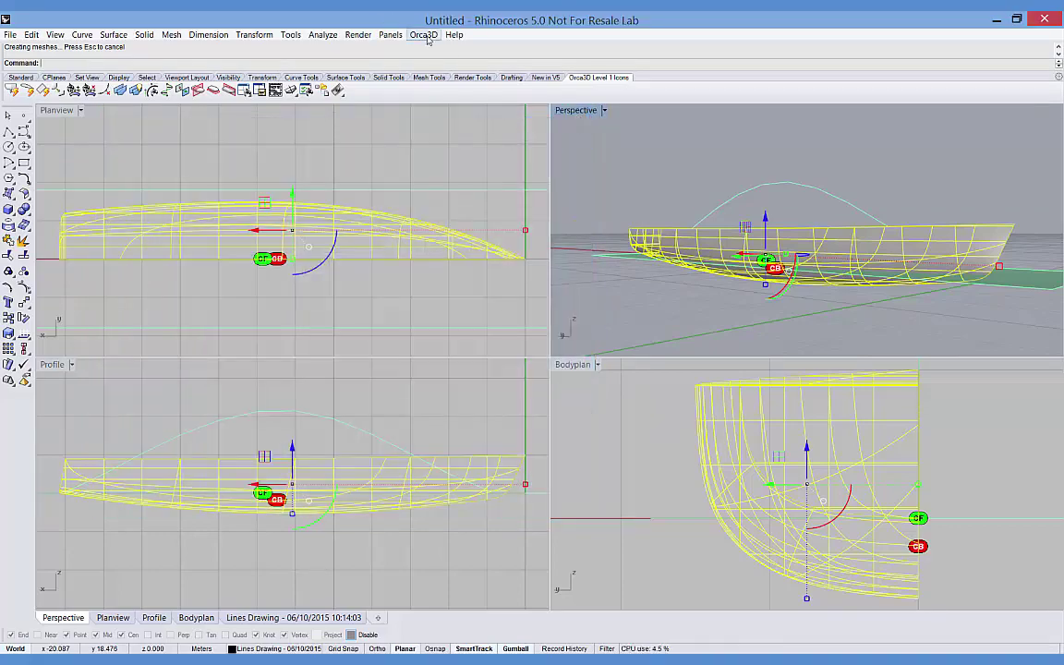
- Rerun hydrostatics with righting arms computed at heel angles and no water surface plane
{"action": "left_click", "coordinate": [425, 35]}
{"action": "mouse_move", "coordinate": [441, 60]}
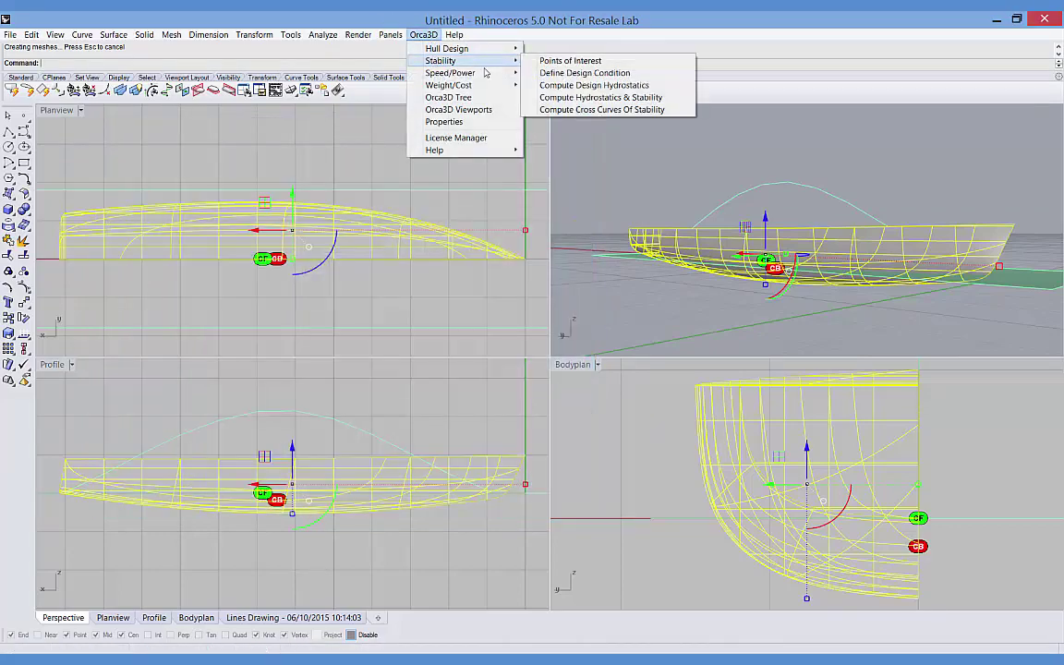
{"action": "left_click", "coordinate": [563, 99]}
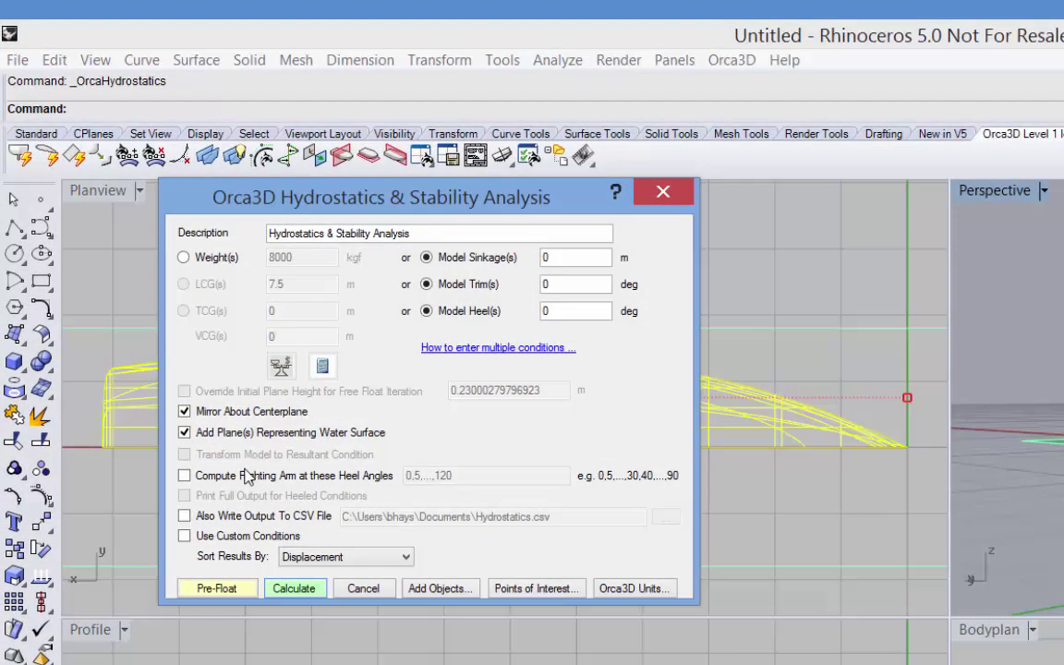
{"action": "left_click", "coordinate": [186, 476]}
{"action": "left_click", "coordinate": [185, 432]}
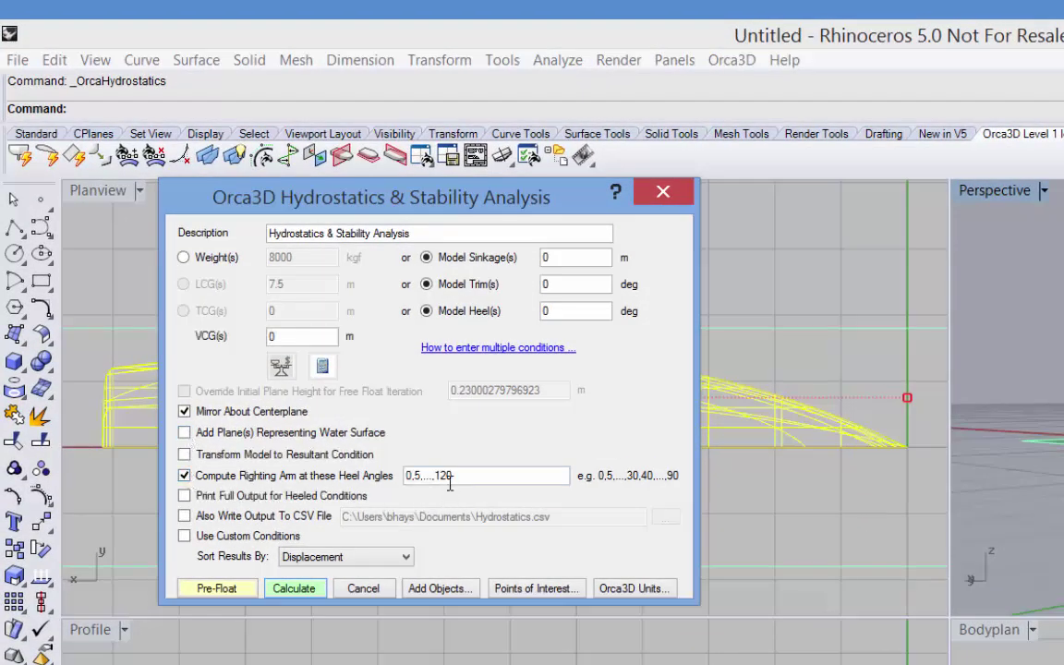
{"action": "left_click", "coordinate": [300, 588]}
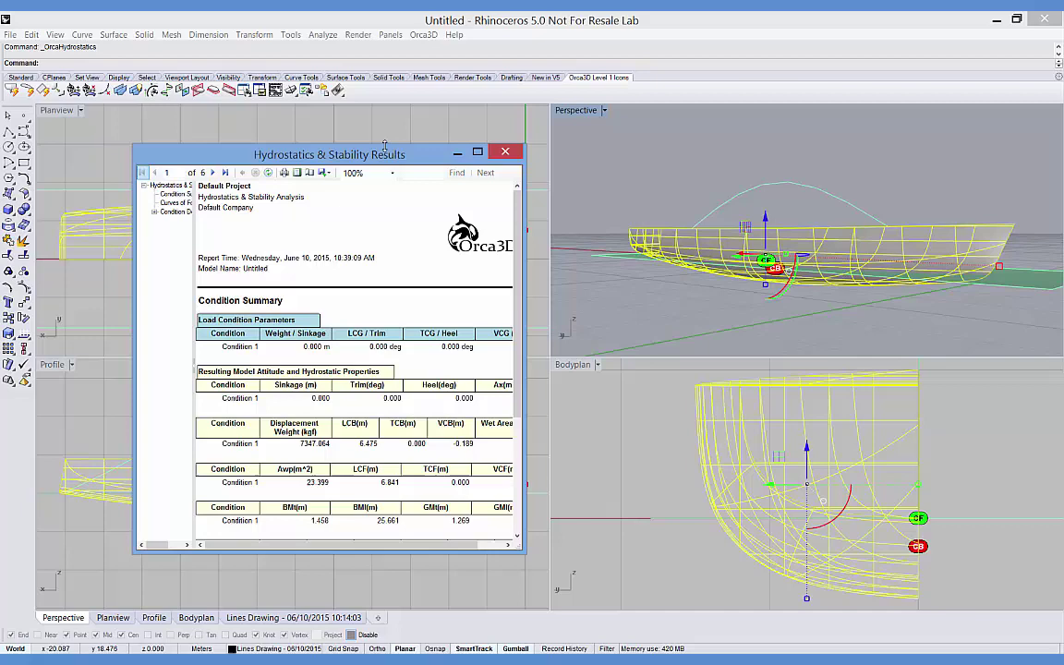
- Enlarge the results report and page forward to the Stability Curve page
{"action": "left_click_drag", "start_coordinate": [386, 145], "coordinate": [386, 86]}
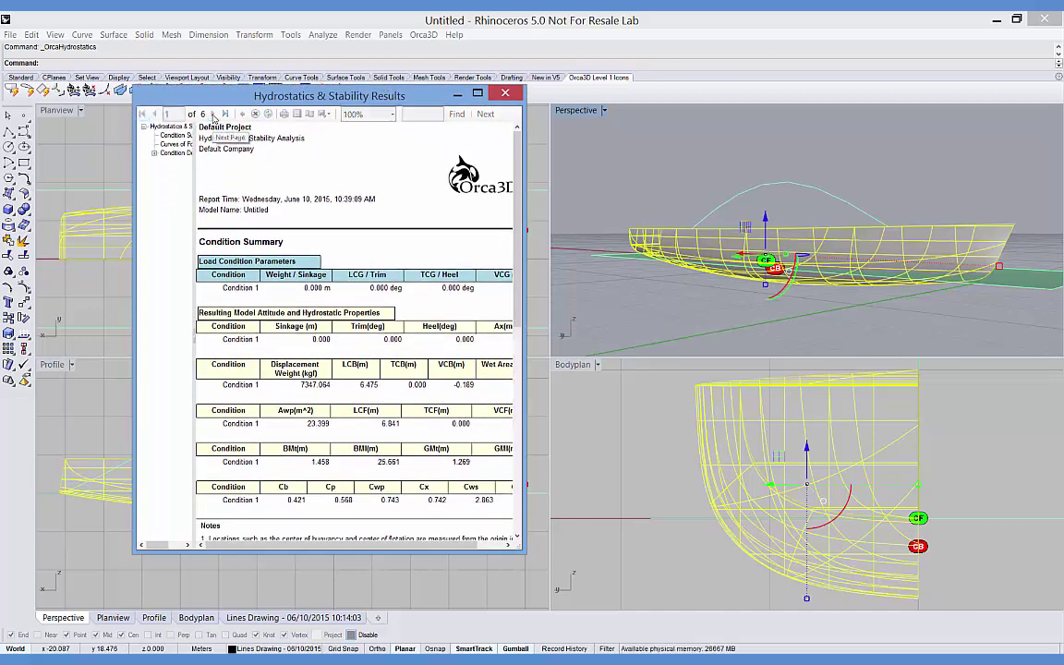
{"action": "left_click", "coordinate": [213, 114]}
{"action": "left_click", "coordinate": [213, 114]}
{"action": "left_click", "coordinate": [213, 114]}
{"action": "left_click", "coordinate": [213, 113]}
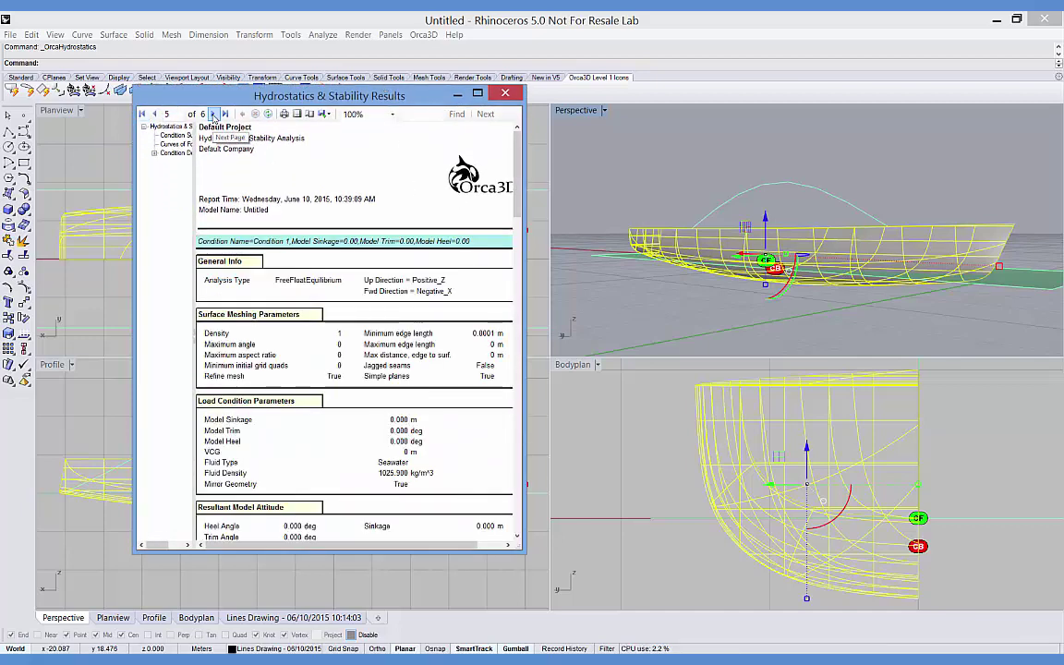
{"action": "left_click_drag", "start_coordinate": [518, 148], "coordinate": [518, 425]}
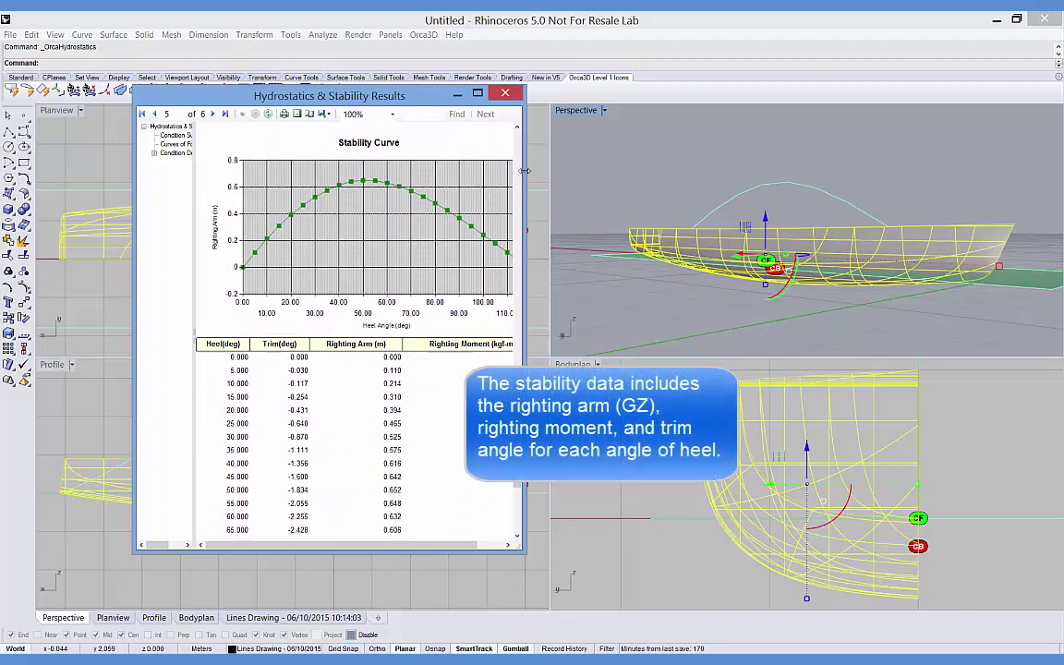
- Rerun hydrostatics without righting arms for model sinkages 0,.05,...,2 m
{"action": "left_click", "coordinate": [506, 94]}
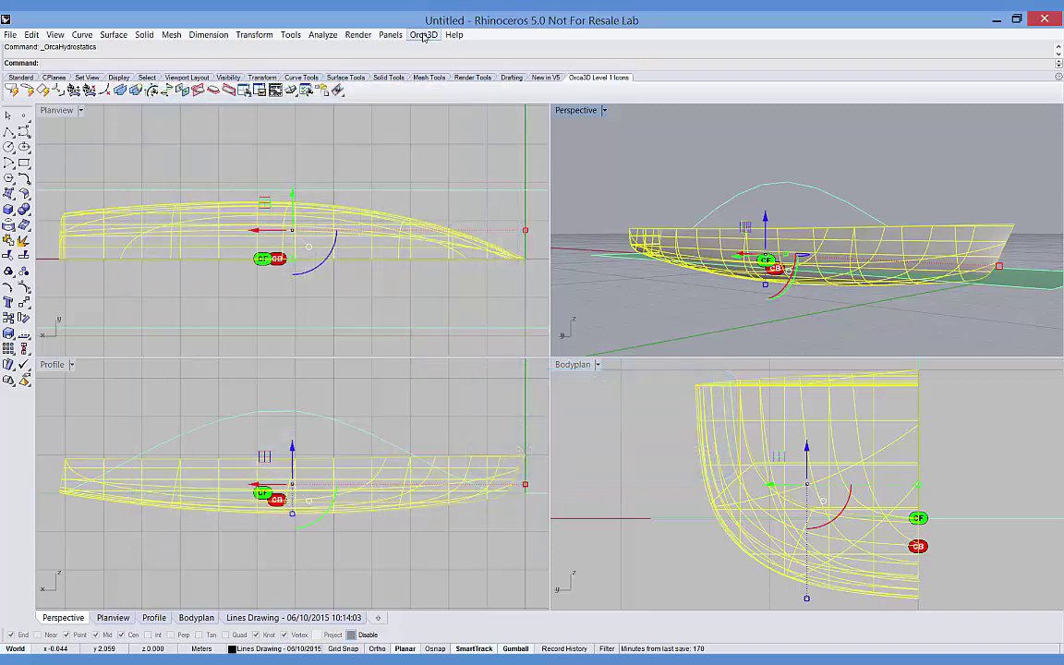
{"action": "left_click", "coordinate": [423, 35]}
{"action": "mouse_move", "coordinate": [439, 60]}
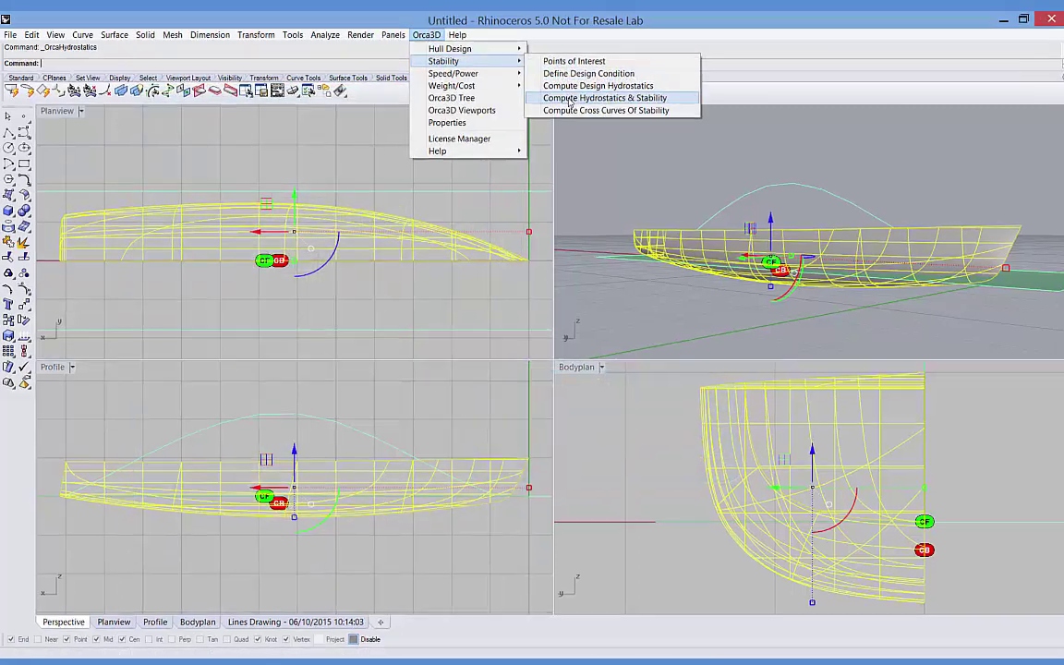
{"action": "left_click", "coordinate": [582, 97]}
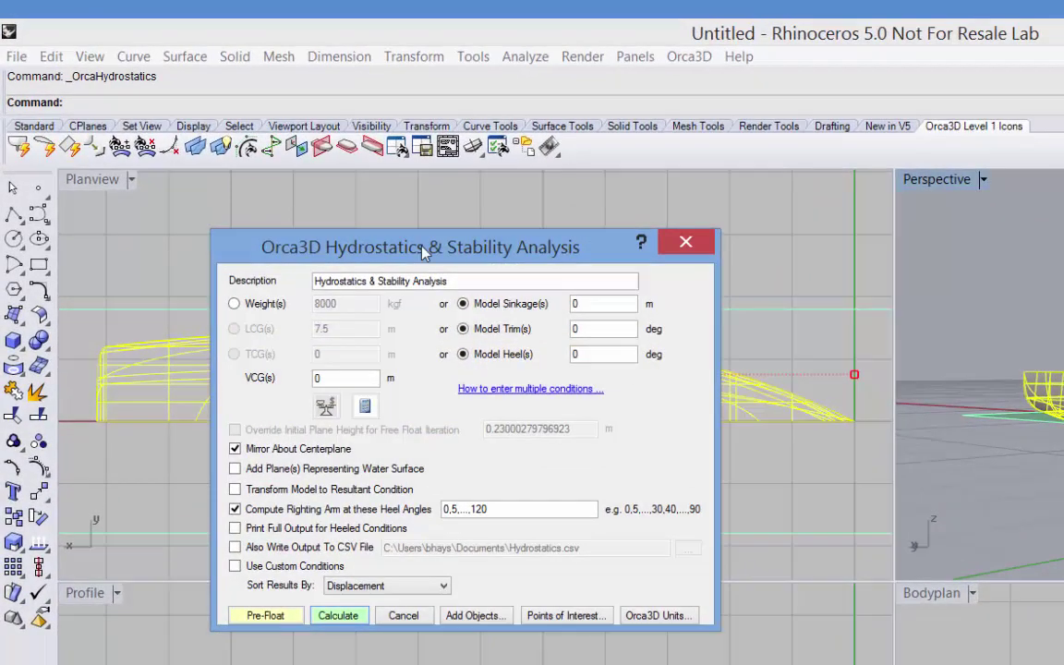
{"action": "left_click", "coordinate": [235, 509]}
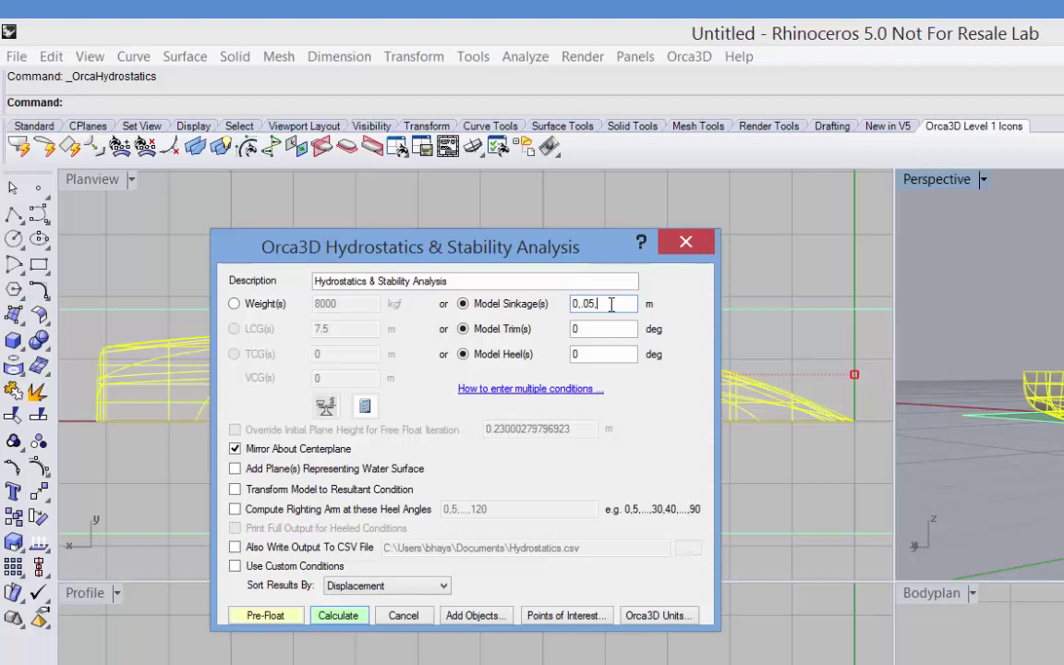
{"action": "type", "text": "...,2"}
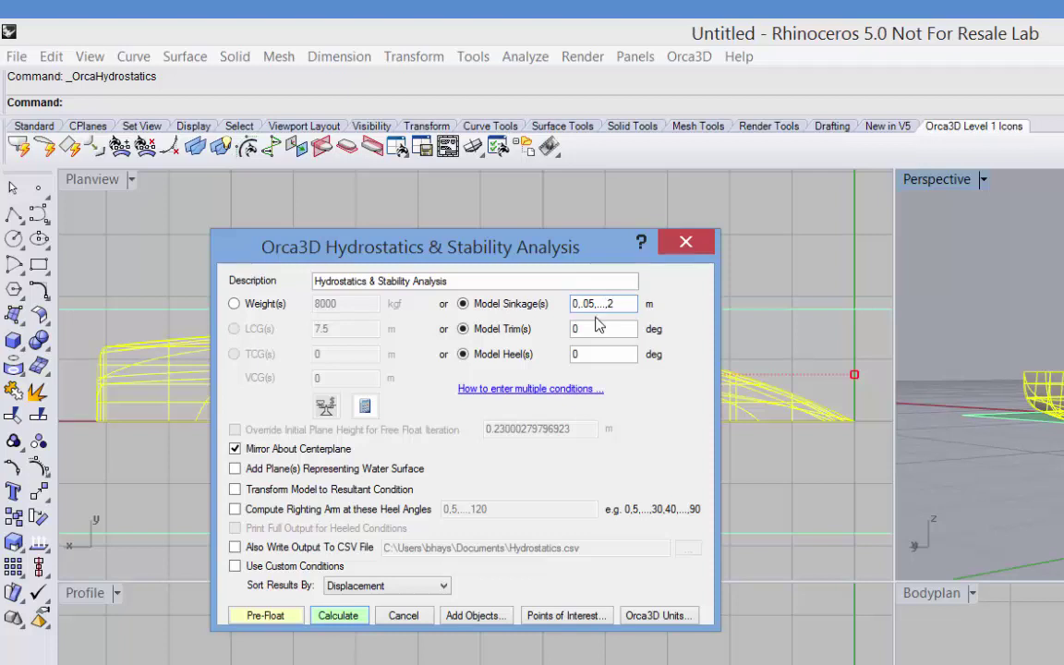
{"action": "mouse_move", "coordinate": [545, 394]}
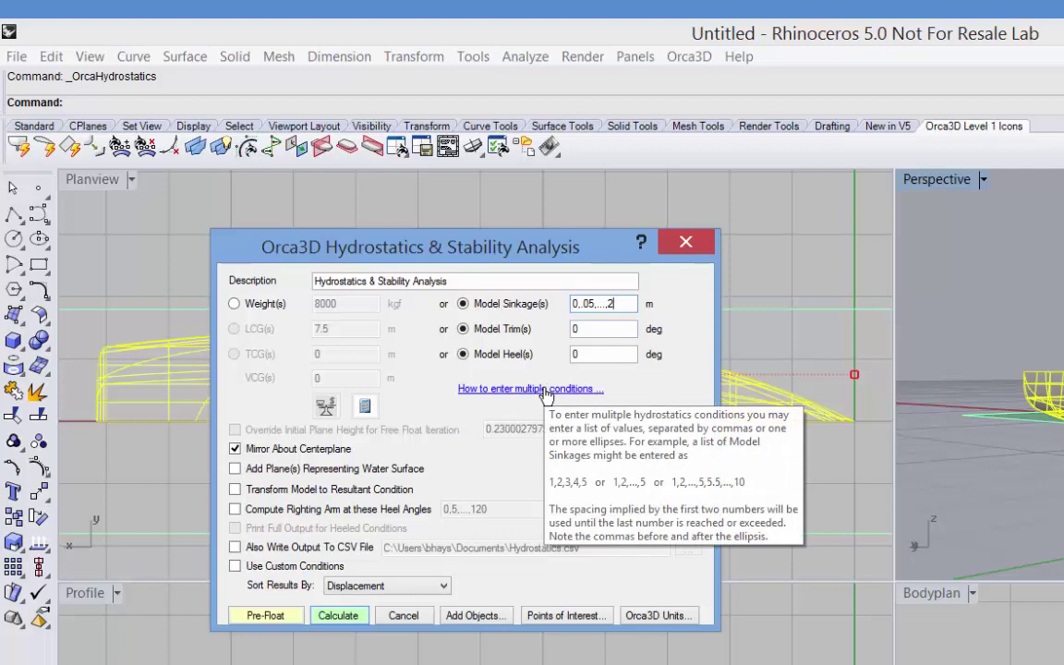
{"action": "left_click", "coordinate": [335, 615]}
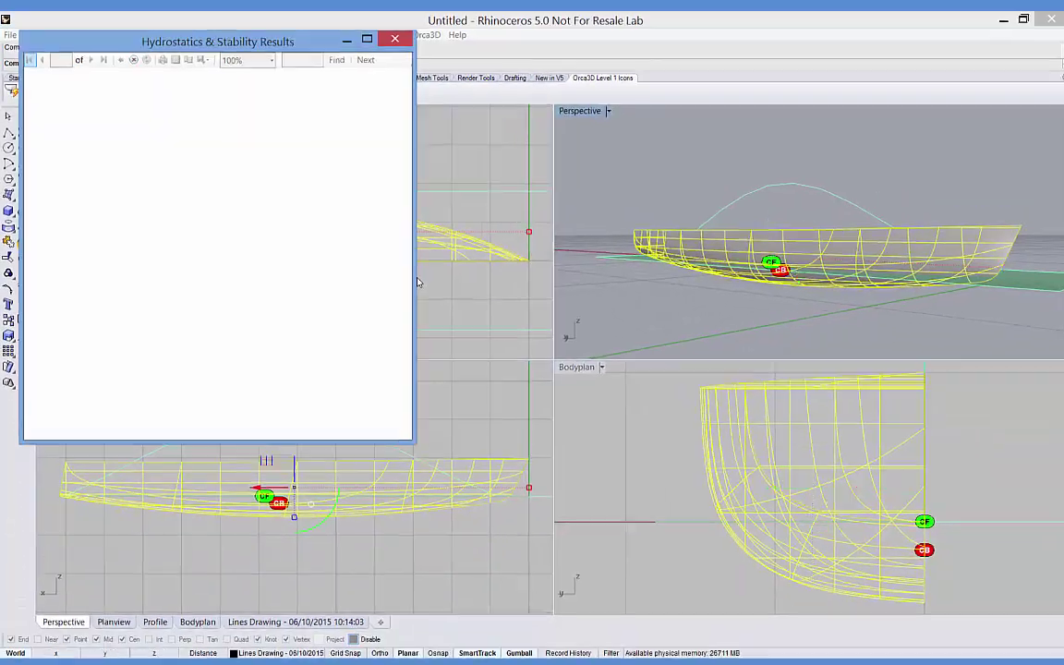
- Widen the sinkage report and page through condition tables to the volumetric property curves
{"action": "left_click_drag", "start_coordinate": [413, 214], "coordinate": [532, 214]}
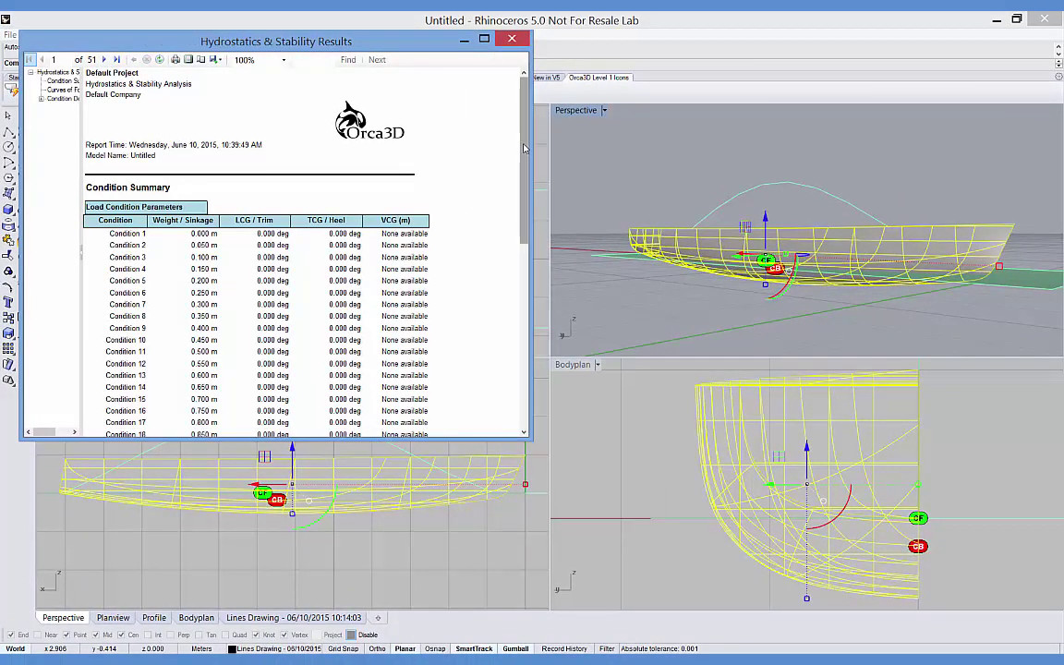
{"action": "scroll", "coordinate": [517, 180], "scroll_direction": "down", "scroll_amount": 3}
{"action": "left_click_drag", "start_coordinate": [517, 190], "coordinate": [529, 328]}
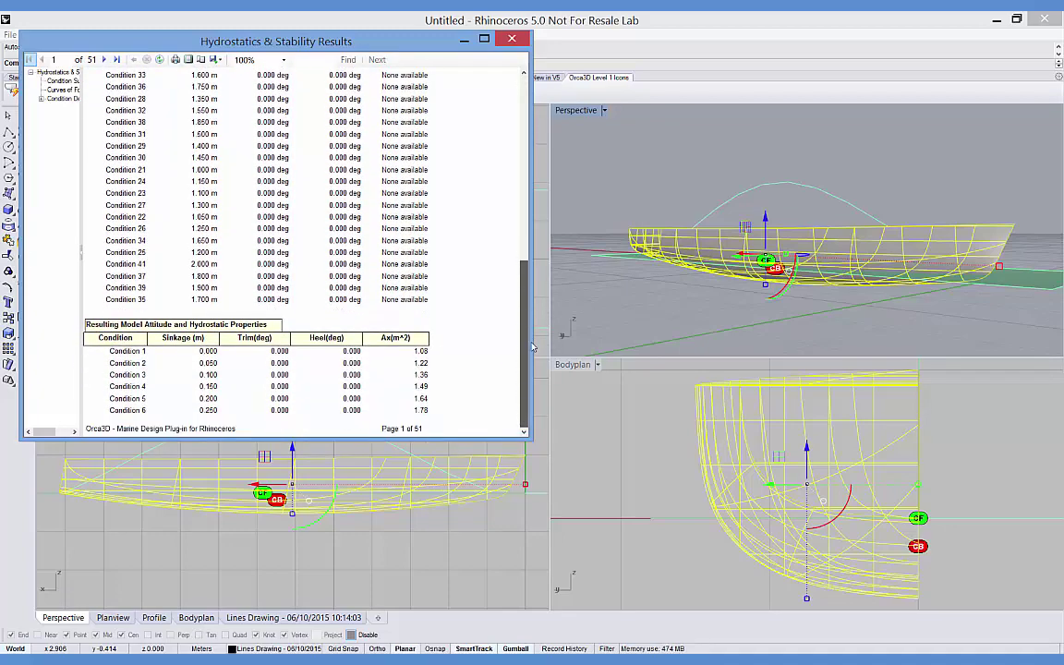
{"action": "left_click", "coordinate": [103, 59]}
{"action": "left_click", "coordinate": [103, 59]}
{"action": "left_click", "coordinate": [103, 59]}
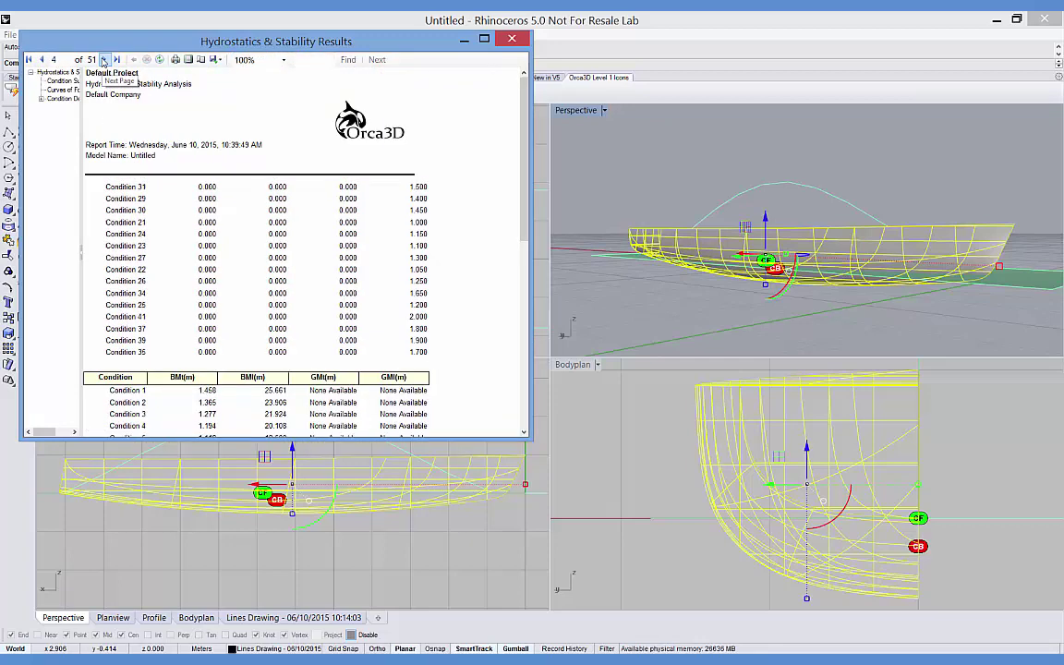
{"action": "left_click", "coordinate": [104, 59]}
{"action": "left_click", "coordinate": [103, 59]}
{"action": "left_click", "coordinate": [104, 59]}
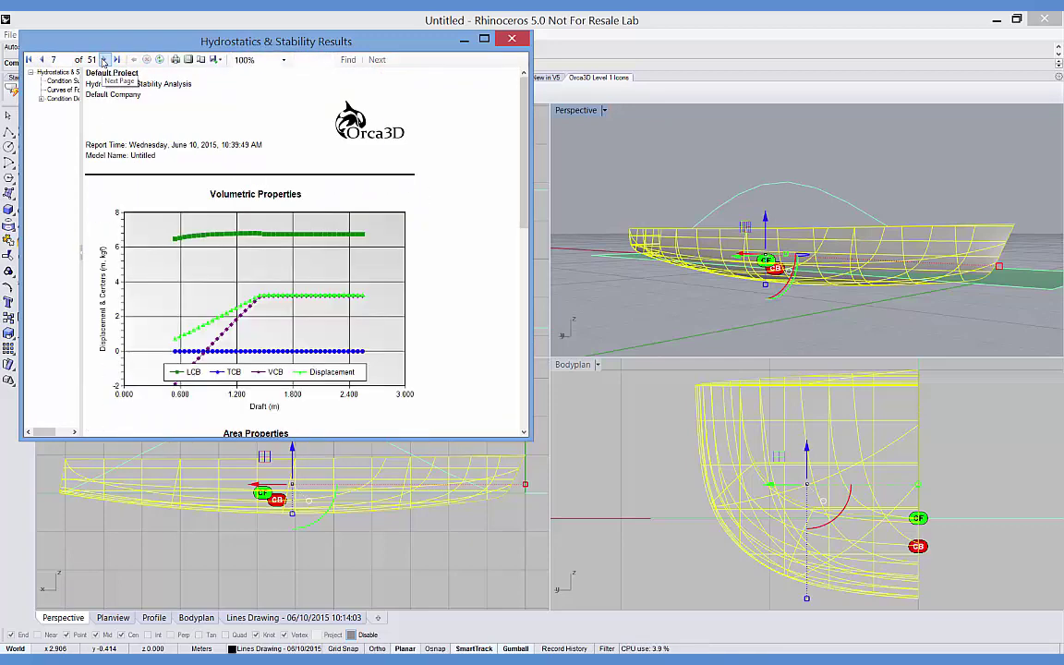
- Page on to the per-condition details, then close the results report
{"action": "left_click_drag", "start_coordinate": [520, 103], "coordinate": [524, 296]}
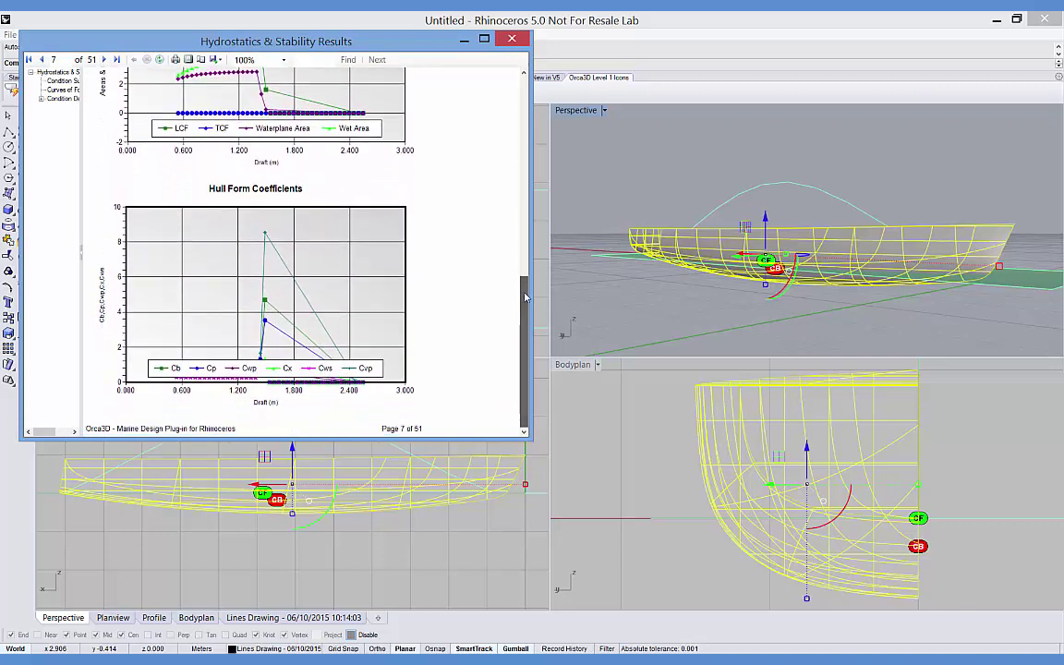
{"action": "left_click", "coordinate": [106, 59]}
{"action": "left_click", "coordinate": [106, 59]}
{"action": "left_click", "coordinate": [106, 59]}
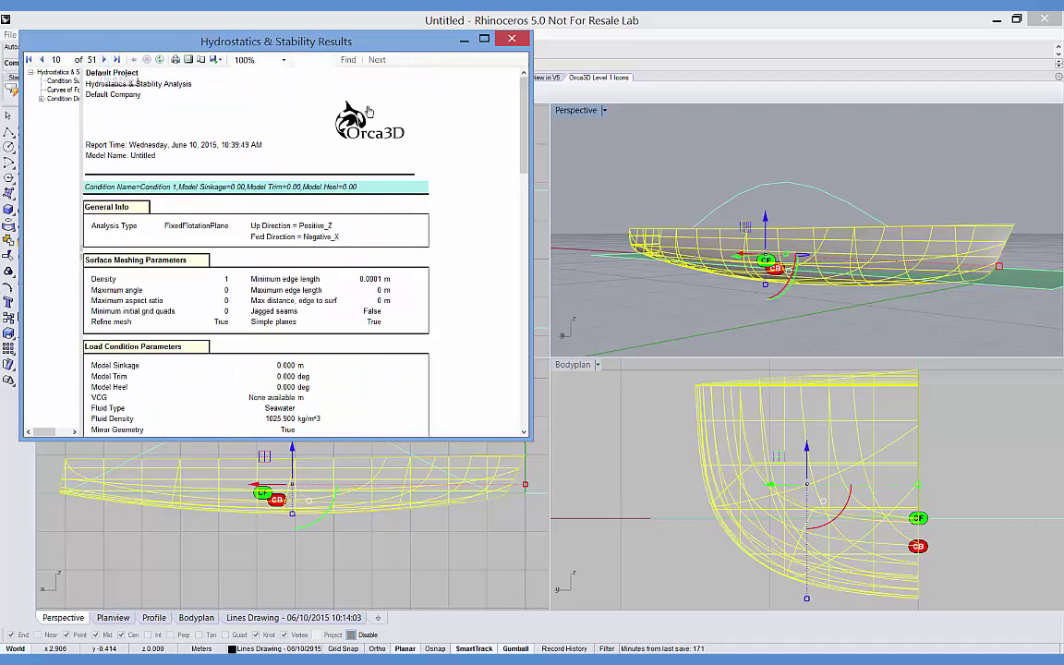
{"action": "left_click_drag", "start_coordinate": [522, 95], "coordinate": [522, 203]}
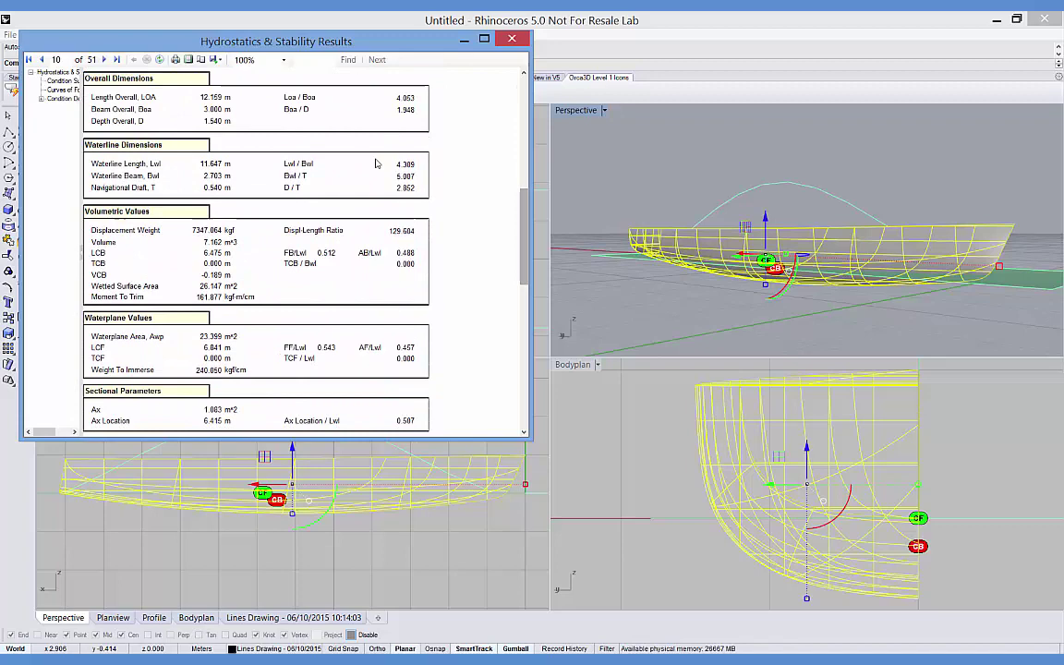
{"action": "left_click", "coordinate": [511, 39]}
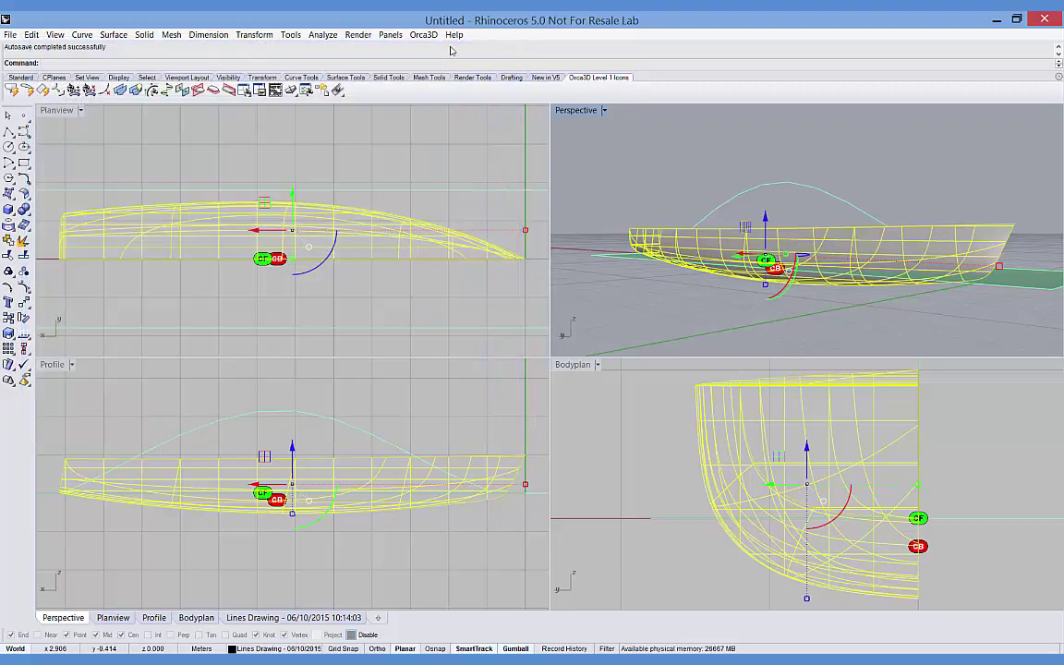
- Reopen the hydrostatics analysis and fill the custom conditions from the sinkage values
{"action": "left_click", "coordinate": [423, 34]}
{"action": "mouse_move", "coordinate": [435, 61]}
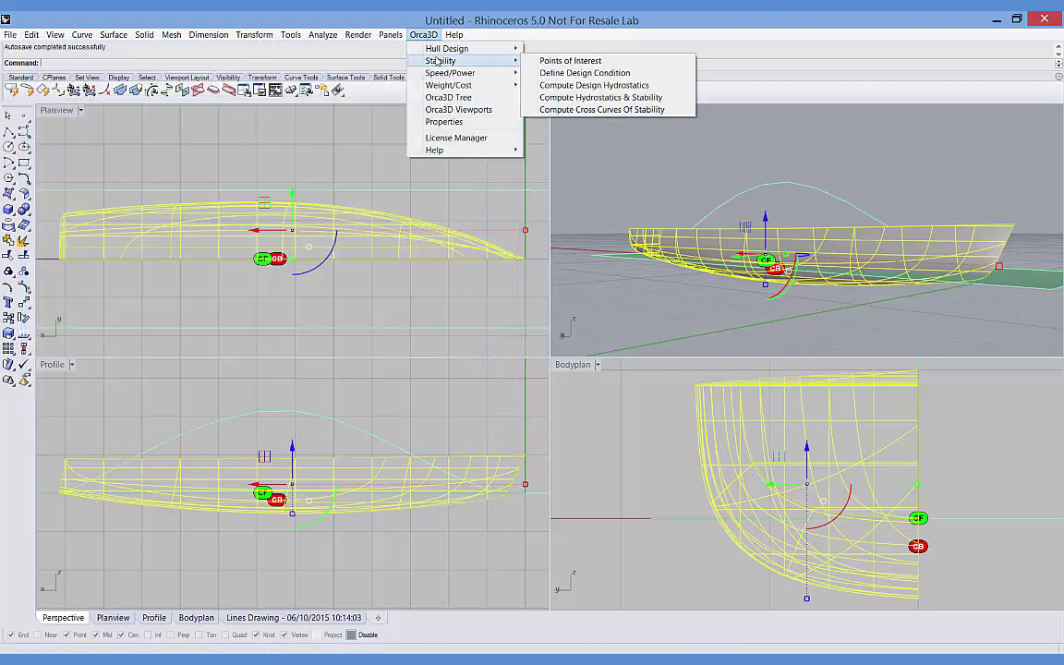
{"action": "left_click", "coordinate": [546, 97]}
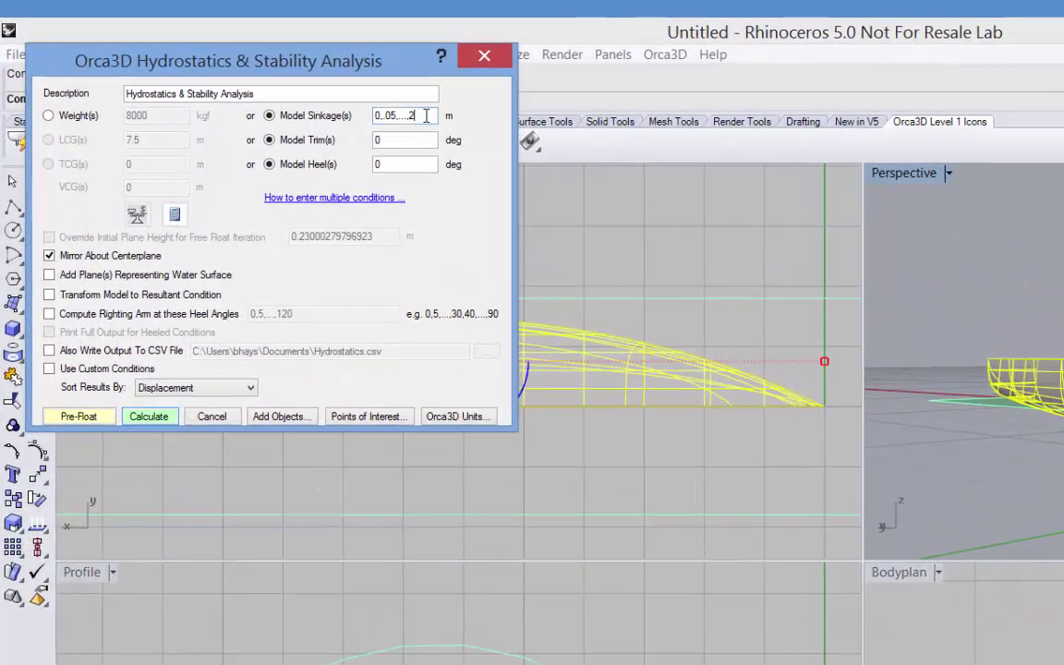
{"action": "left_click", "coordinate": [49, 368]}
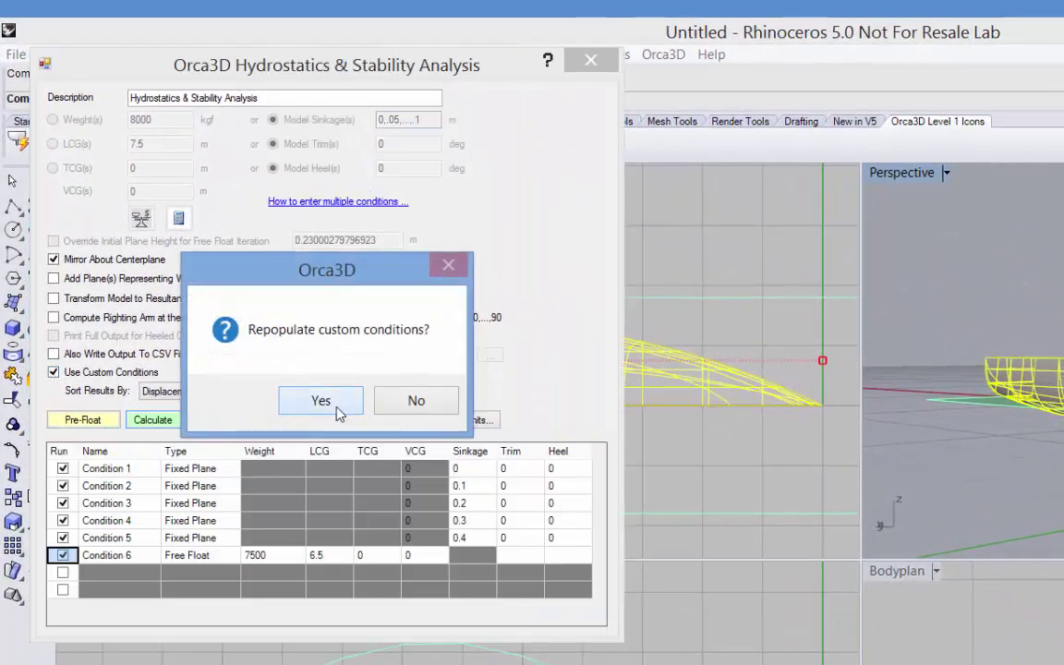
{"action": "left_click", "coordinate": [321, 400]}
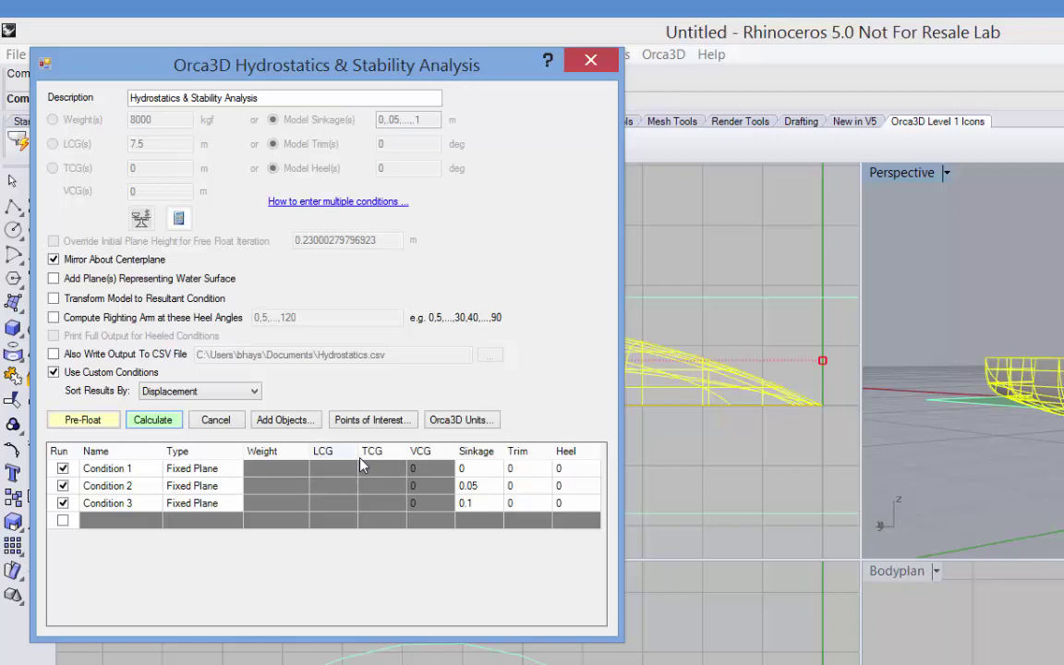
{"action": "left_click", "coordinate": [475, 487]}
- Add a new custom condition named 'Light Ship' of type Free Float
{"action": "left_click", "coordinate": [63, 520]}
{"action": "left_click", "coordinate": [102, 525]}
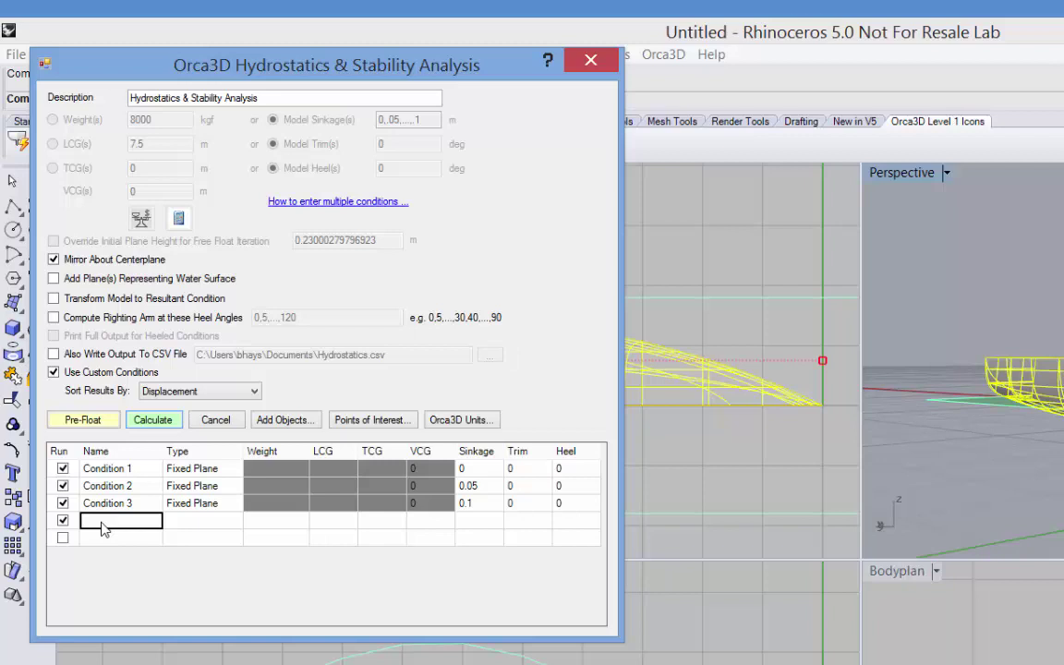
{"action": "type", "text": "Light Ship"}
{"action": "left_click", "coordinate": [171, 520]}
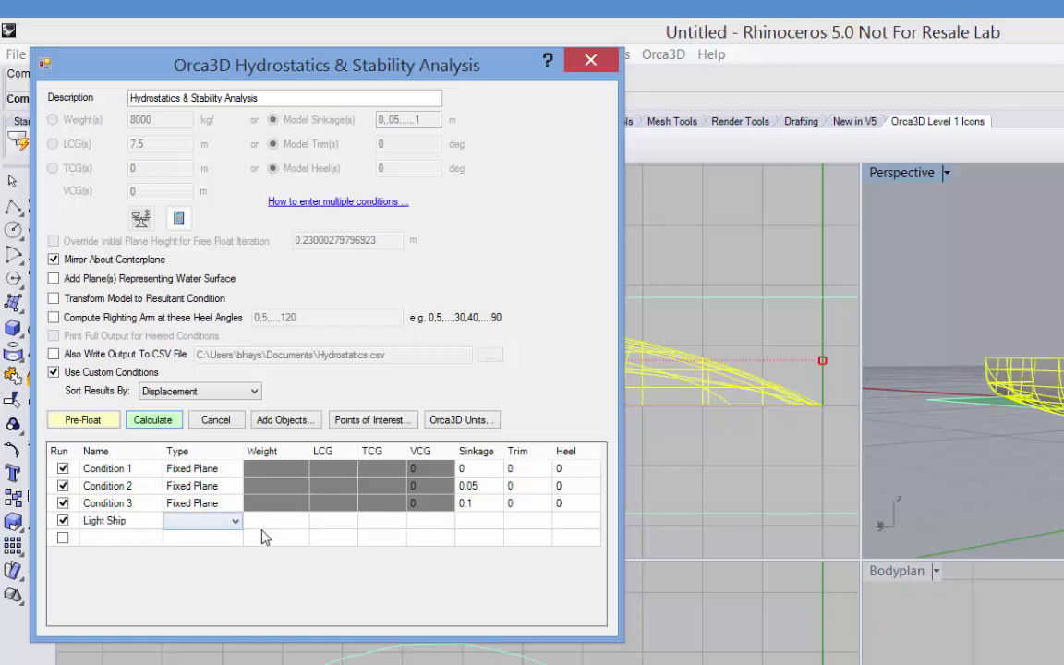
{"action": "left_click", "coordinate": [237, 524]}
{"action": "left_click", "coordinate": [189, 537]}
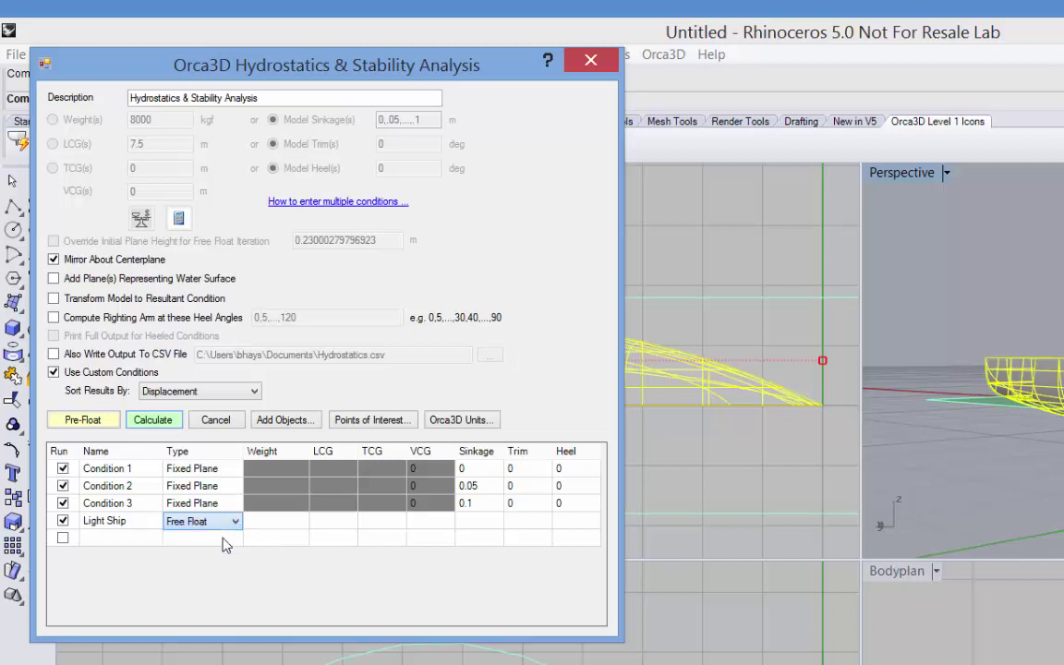
- Give Light Ship weight 7500, LCG 6.8, TCG 0 and VCG 0
{"action": "left_click", "coordinate": [271, 523]}
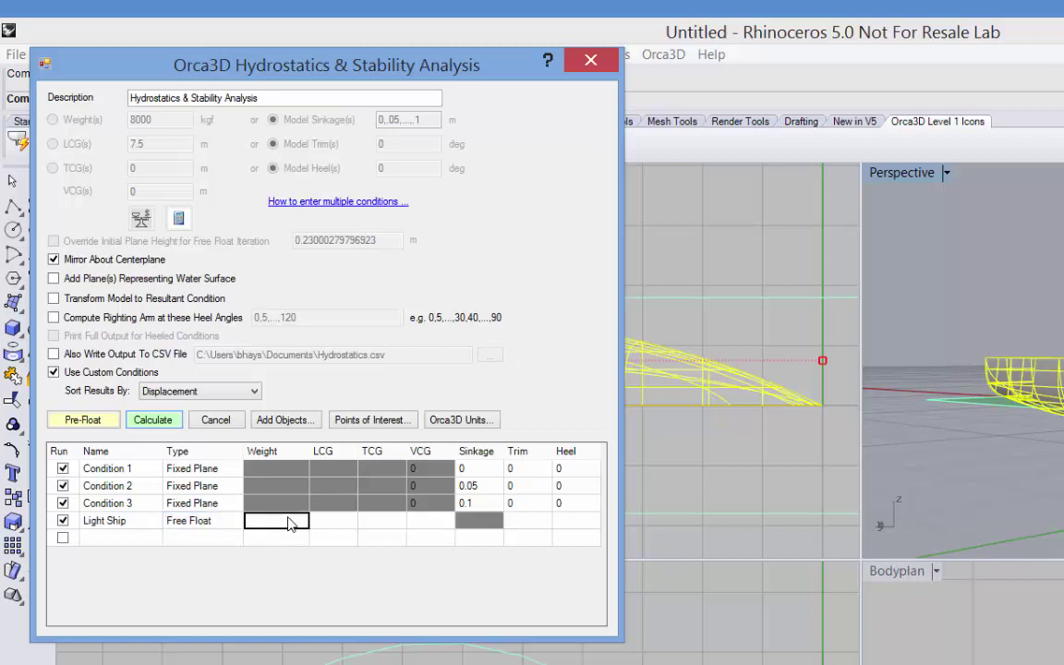
{"action": "type", "text": "7500"}
{"action": "key", "text": "Tab"}
{"action": "type", "text": "6"}
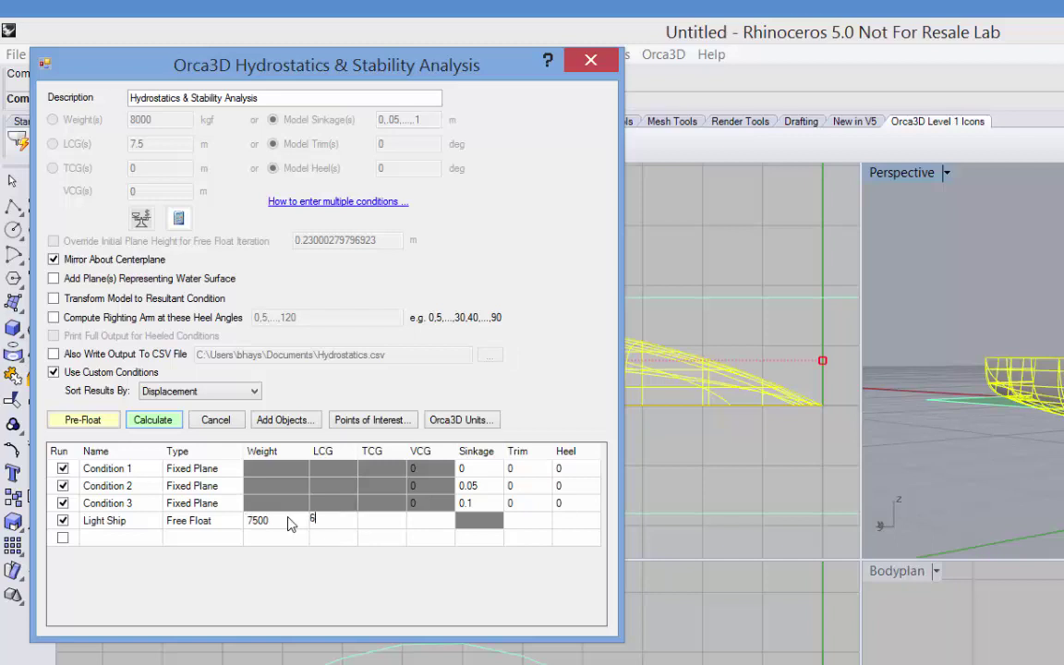
{"action": "type", "text": ".8"}
{"action": "key", "text": "Tab"}
{"action": "type", "text": "0"}
{"action": "key", "text": "Tab"}
{"action": "type", "text": "0"}
- Calculate the custom conditions, read Light Ship's -0.079 m sinkage and 0.709° trim, then close
{"action": "left_click", "coordinate": [152, 420]}
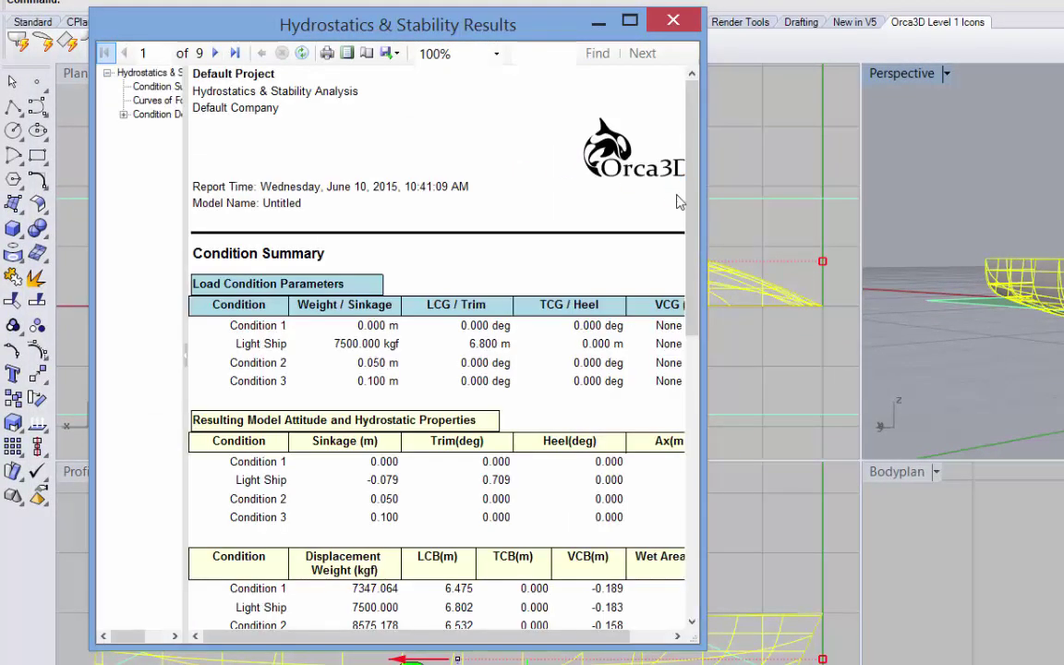
{"action": "left_click_drag", "start_coordinate": [702, 250], "coordinate": [822, 249]}
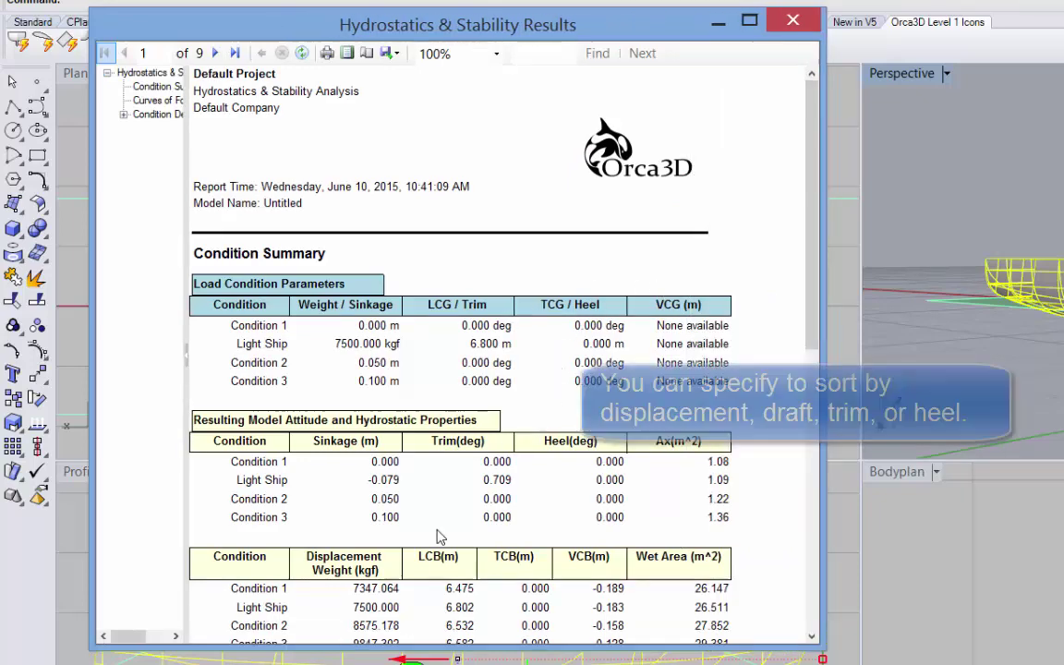
{"action": "scroll", "coordinate": [743, 170], "scroll_direction": "down", "scroll_amount": 3}
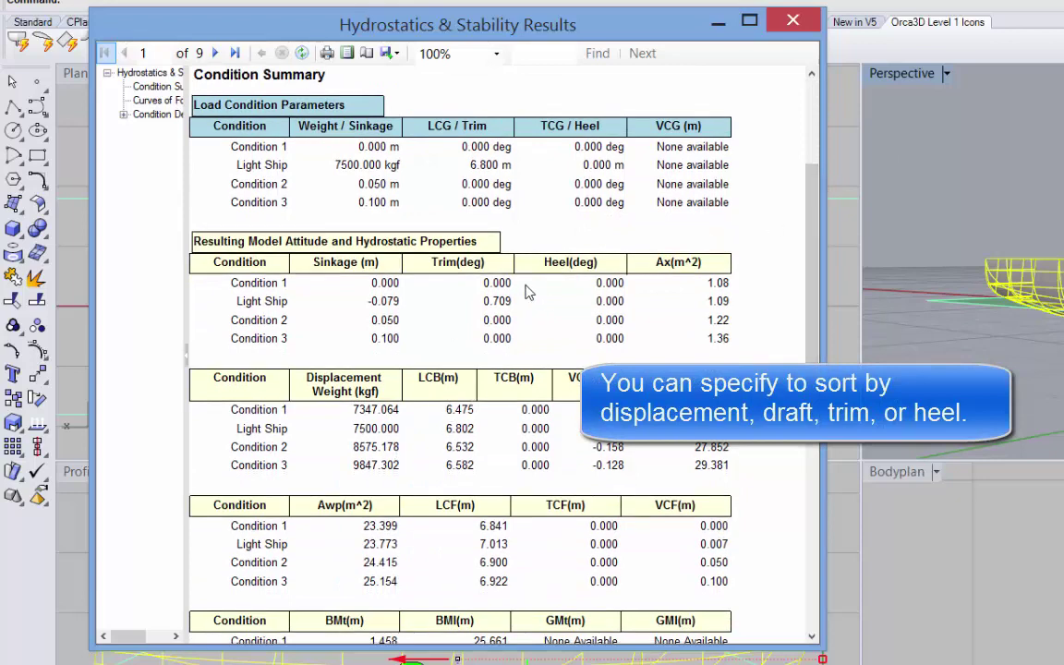
{"action": "left_click", "coordinate": [718, 20]}
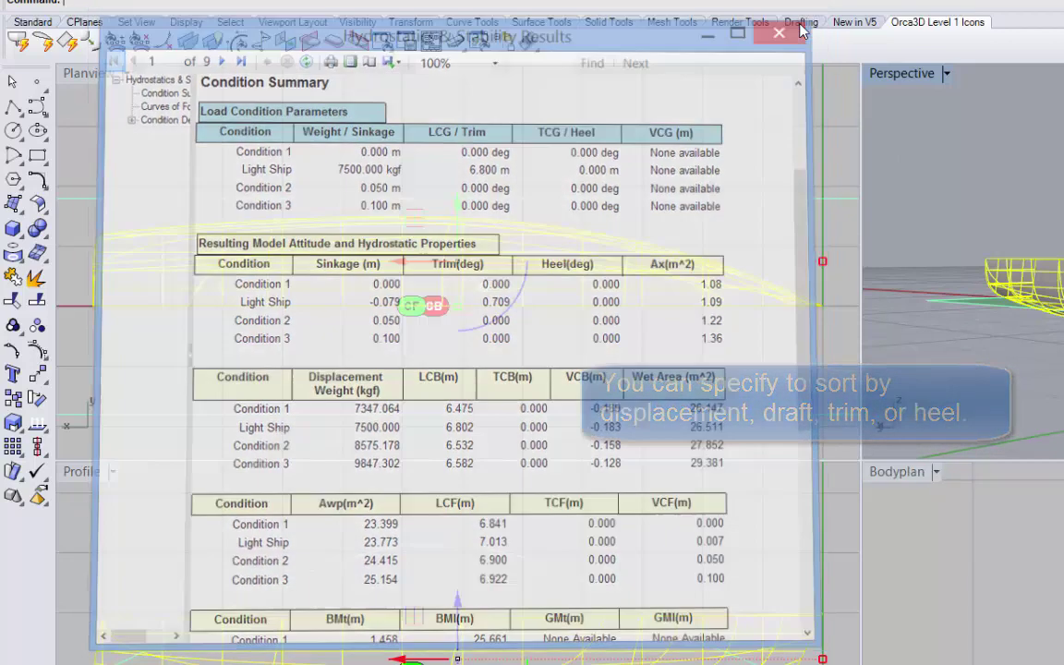
- Reopen Compute Hydrostatics & Stability and enable Also Write Output To CSV File
{"action": "left_click", "coordinate": [665, 0]}
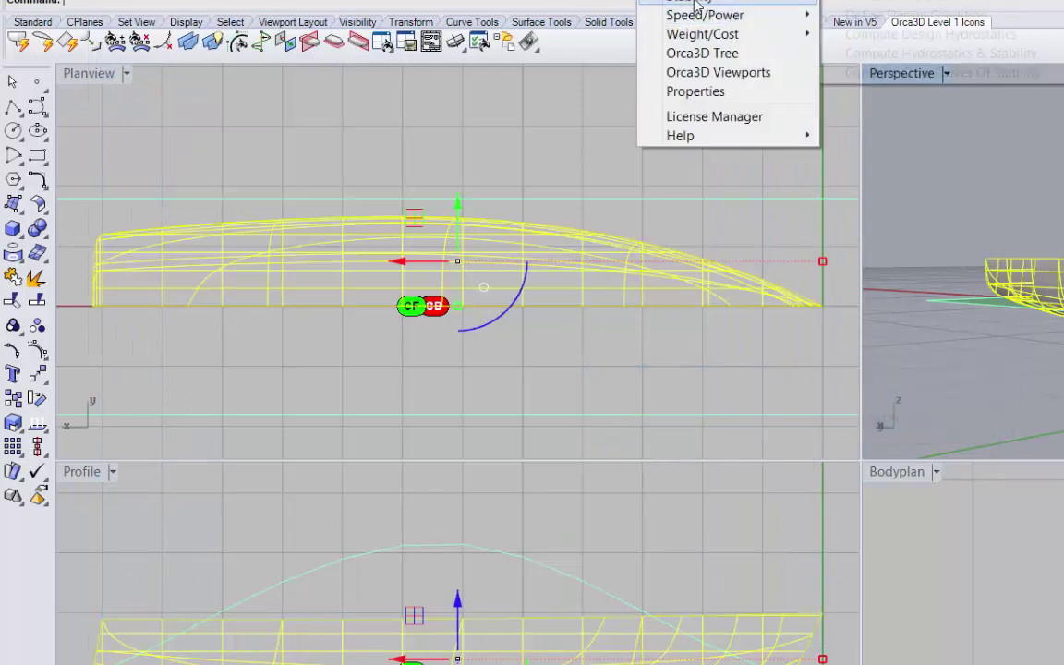
{"action": "mouse_move", "coordinate": [720, 0]}
{"action": "left_click", "coordinate": [861, 57]}
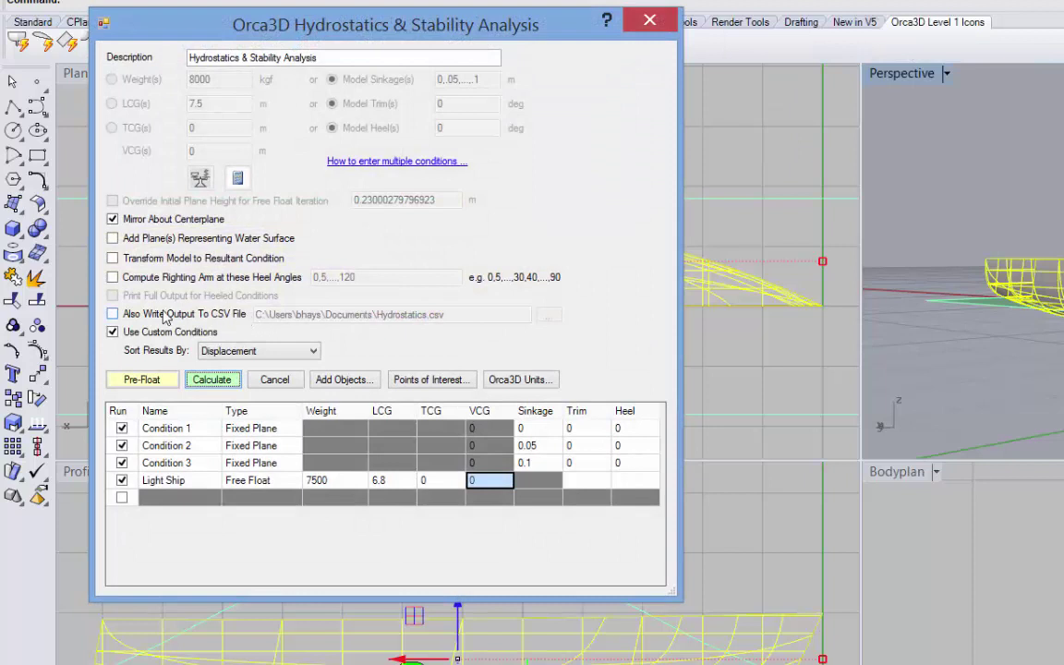
{"action": "left_click", "coordinate": [113, 315]}
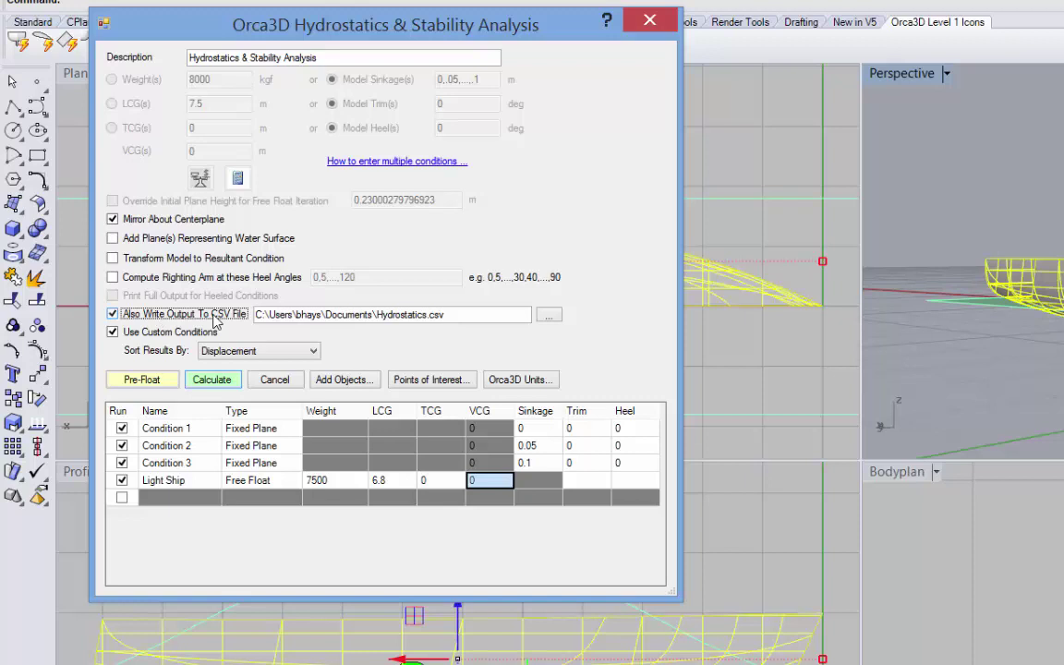
- Enable Transform Model to Resultant Condition in the analysis dialog
{"action": "left_click", "coordinate": [113, 258]}
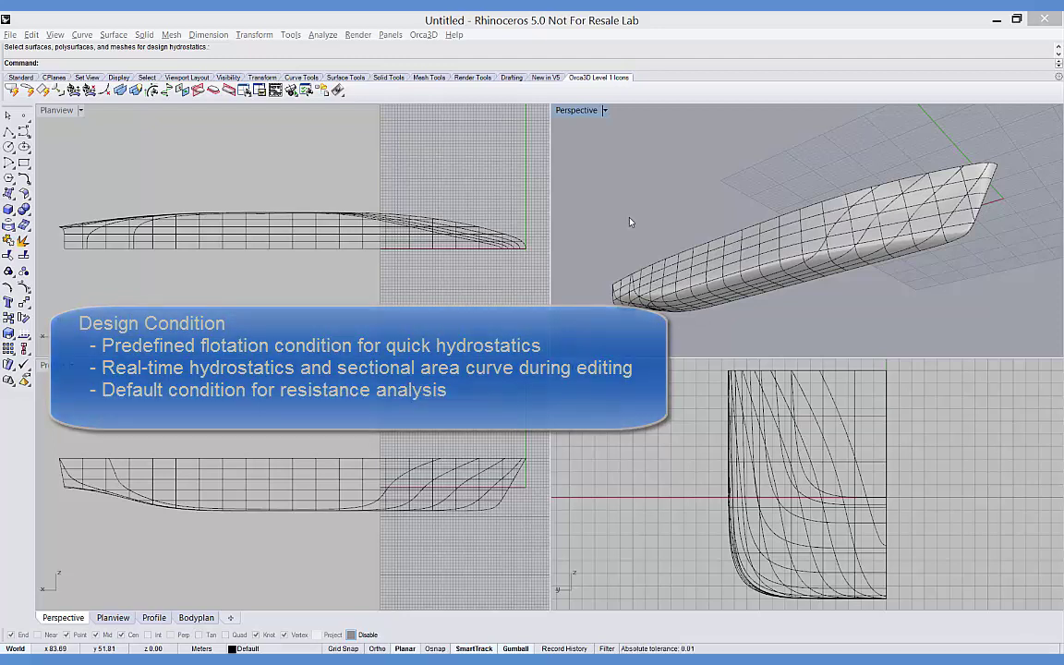
- Define a design condition for the hull with Mirror, Real-Time Hydrostatics and Real-Time Sectional Area Curve enabled
{"action": "left_click", "coordinate": [713, 274]}
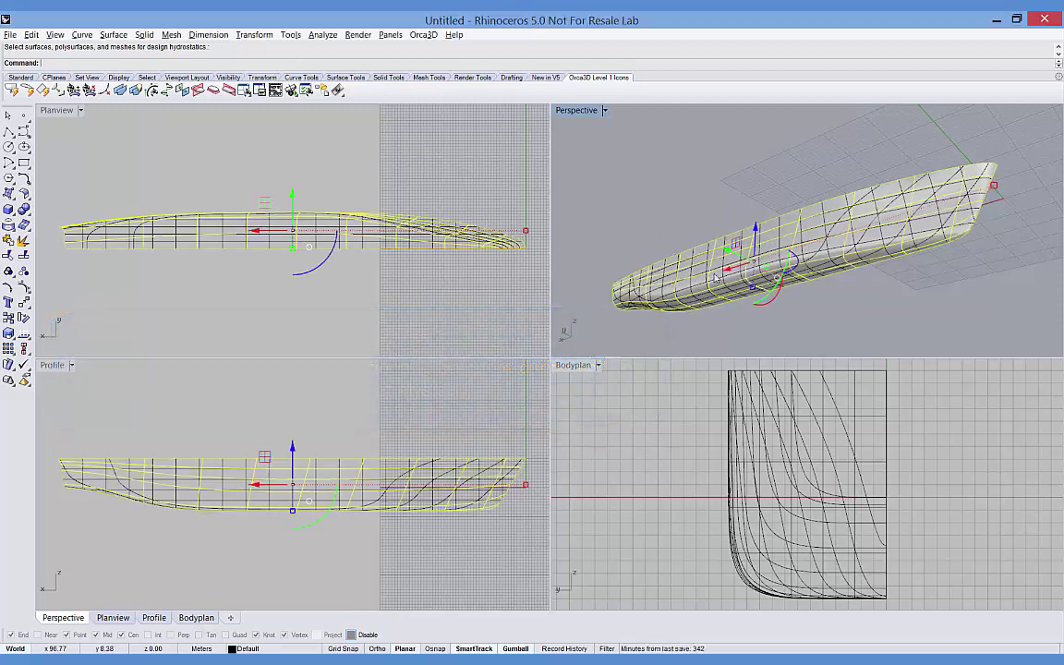
{"action": "left_click", "coordinate": [422, 34]}
{"action": "mouse_move", "coordinate": [441, 63]}
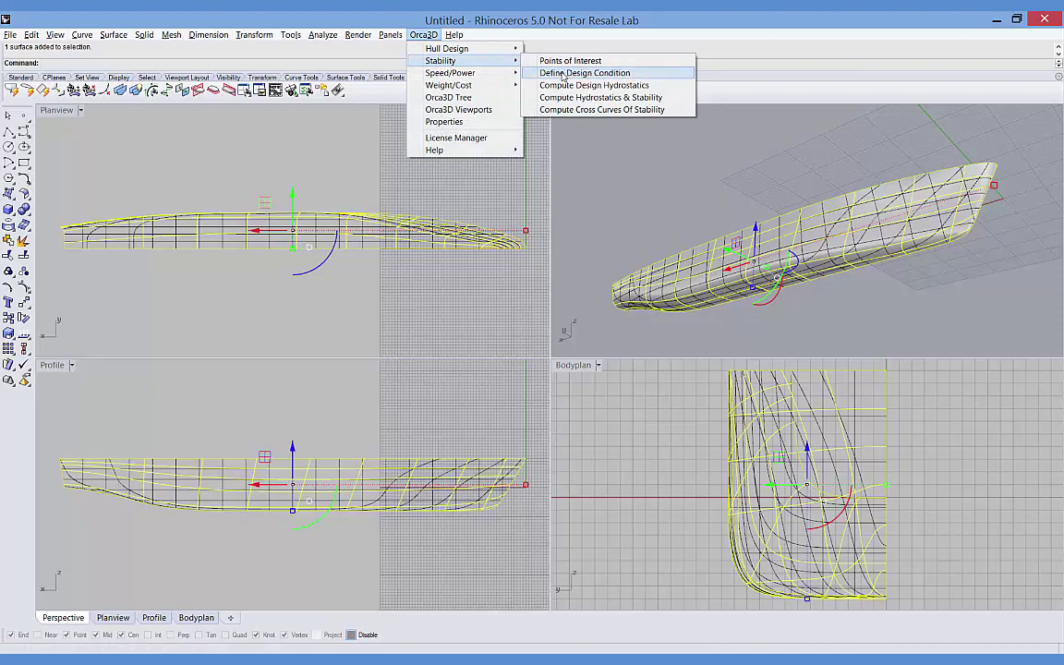
{"action": "left_click", "coordinate": [563, 73]}
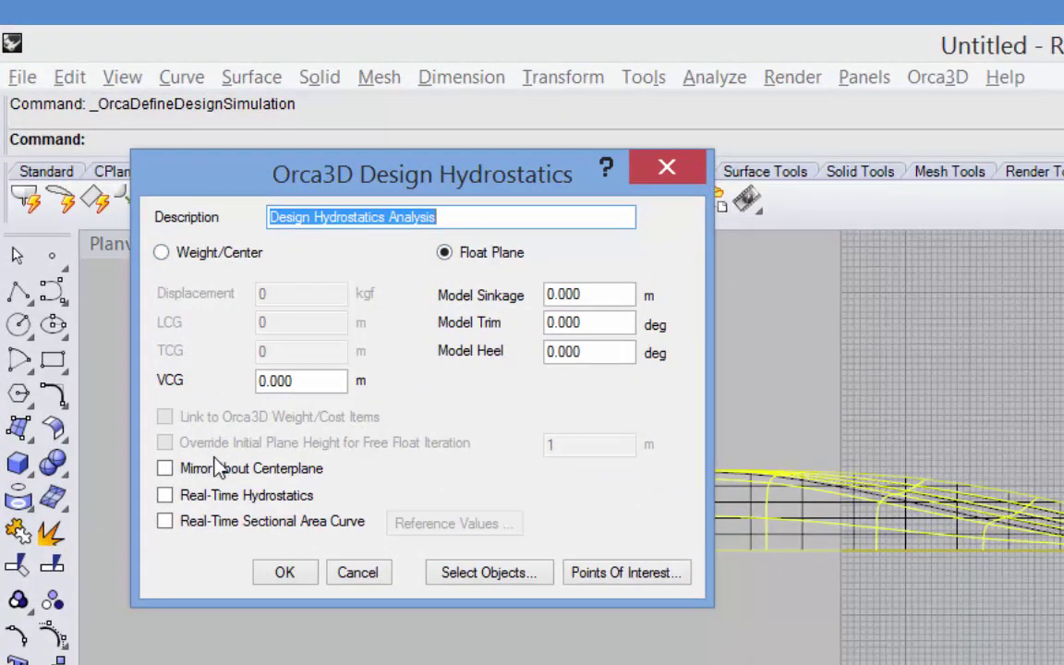
{"action": "left_click", "coordinate": [165, 469]}
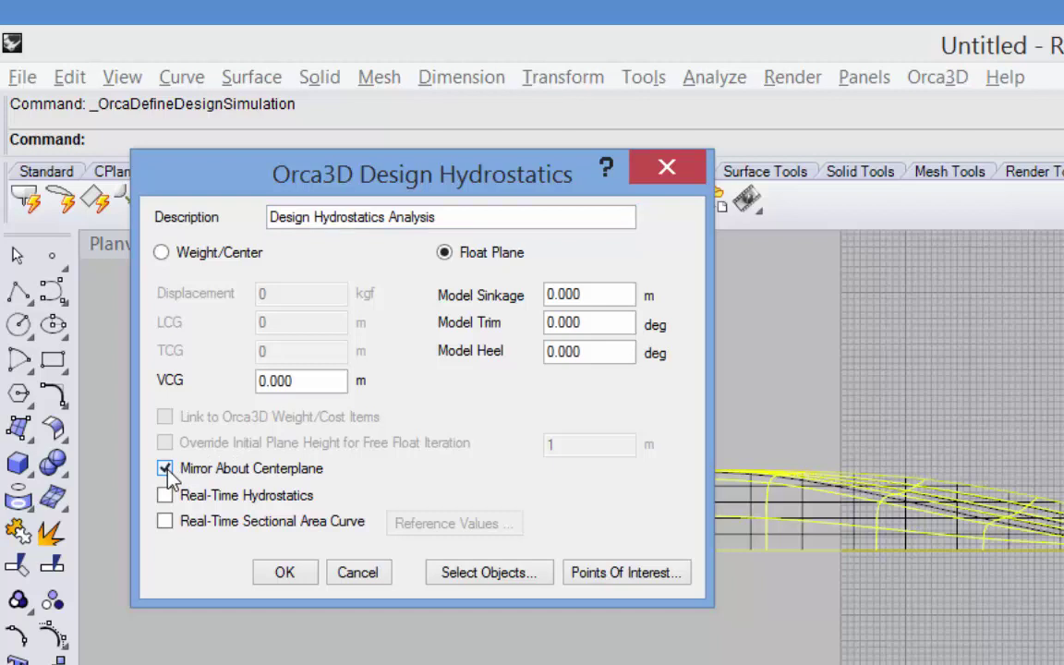
{"action": "left_click", "coordinate": [164, 495]}
{"action": "left_click", "coordinate": [166, 522]}
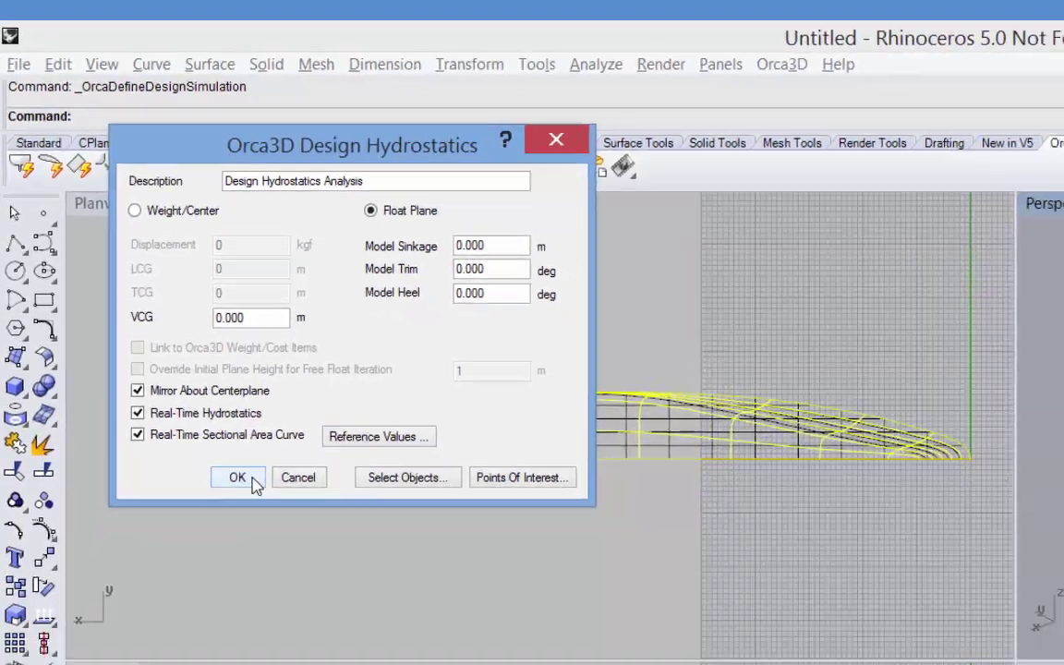
{"action": "left_click", "coordinate": [283, 571]}
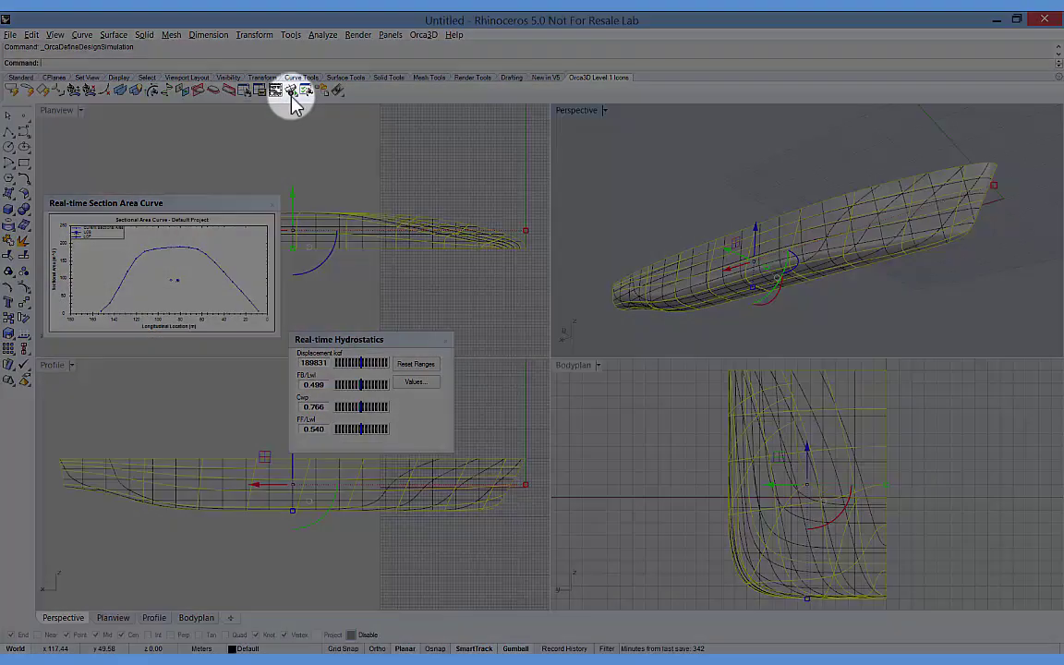
{"action": "left_click", "coordinate": [292, 90]}
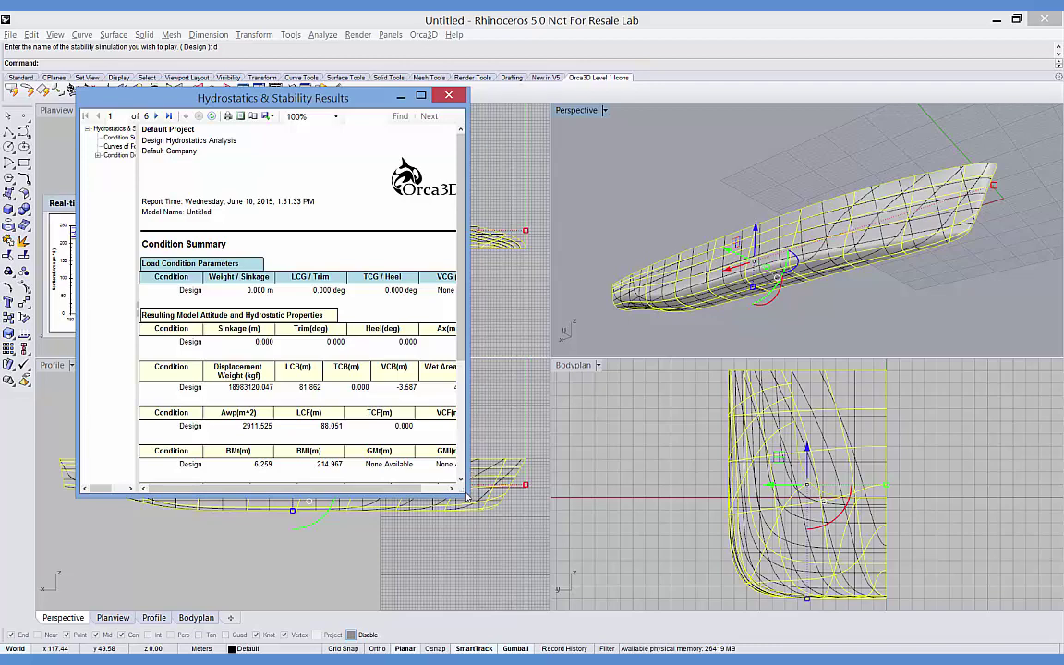
{"action": "left_click_drag", "start_coordinate": [467, 497], "coordinate": [562, 544]}
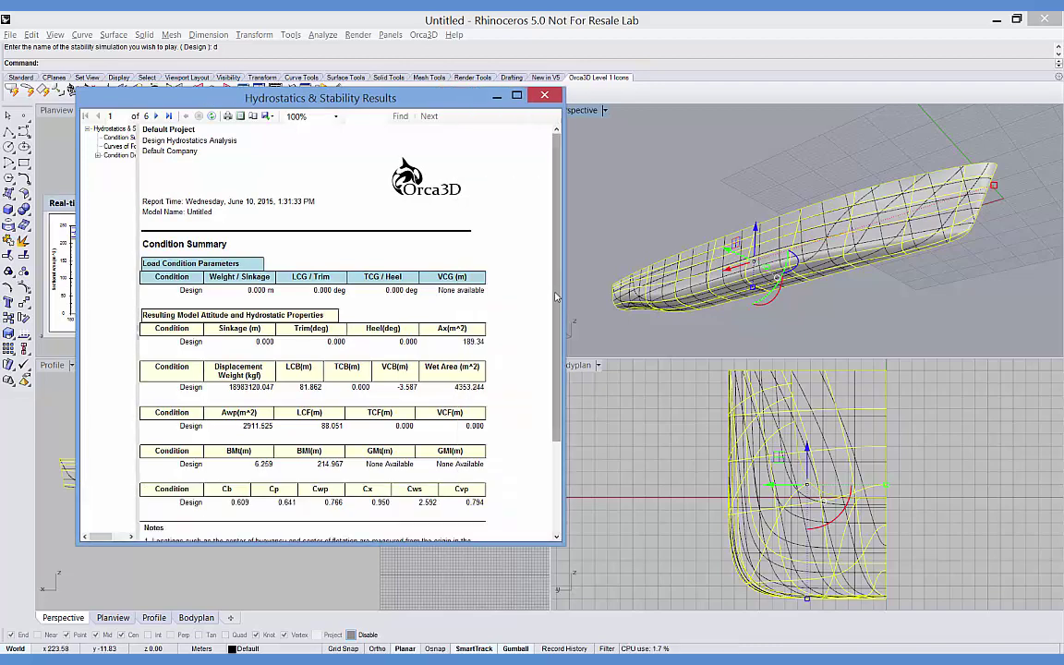
{"action": "scroll", "coordinate": [557, 296], "scroll_direction": "down", "scroll_amount": 5}
{"action": "scroll", "coordinate": [554, 277], "scroll_direction": "up", "scroll_amount": 5}
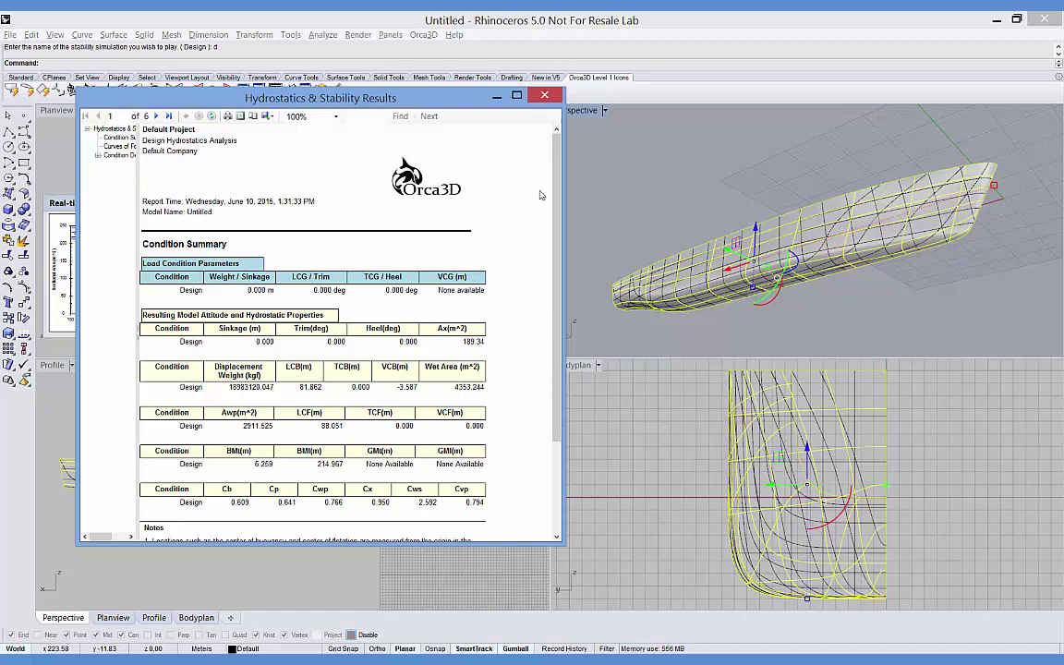
{"action": "left_click", "coordinate": [546, 97]}
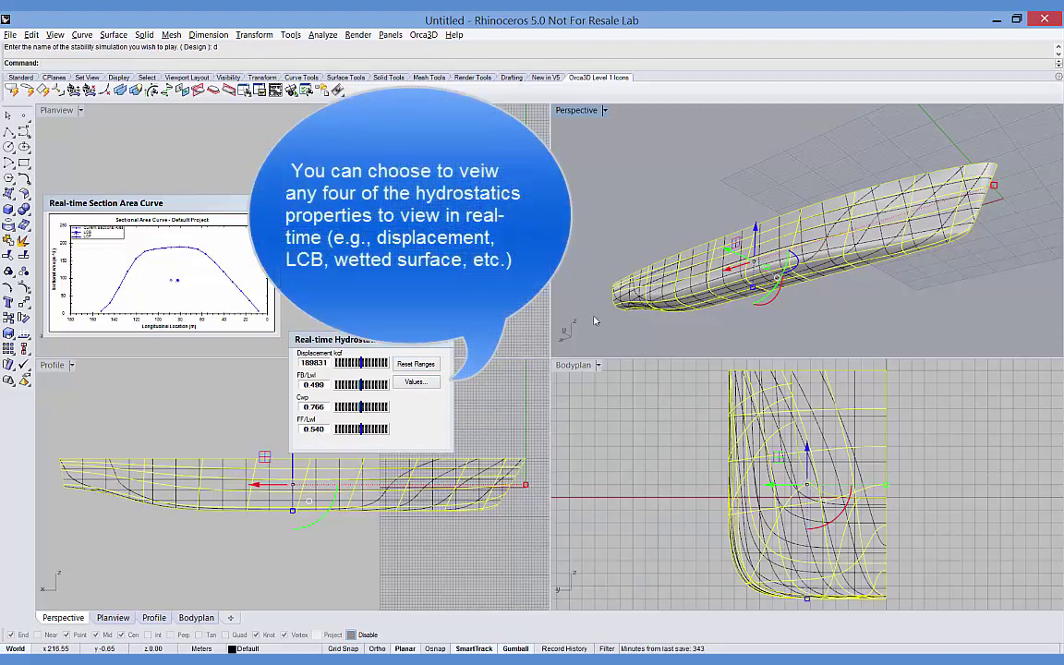
- Turn on the hull's control points and drag one to reshape the hull while hydrostatics update
{"action": "left_click", "coordinate": [153, 90]}
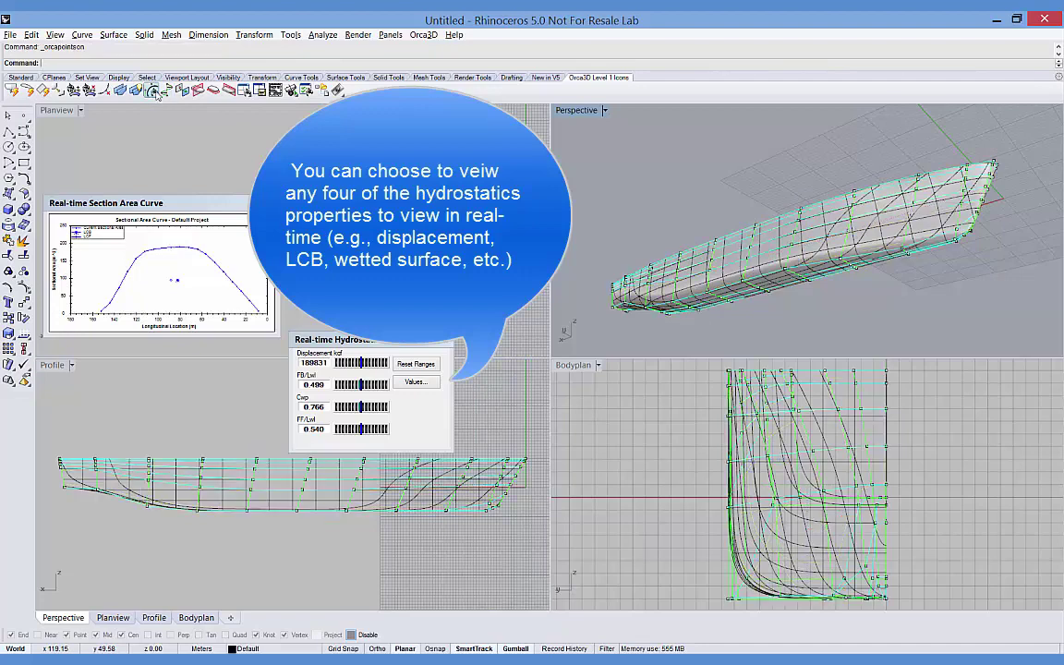
{"action": "left_click", "coordinate": [707, 294]}
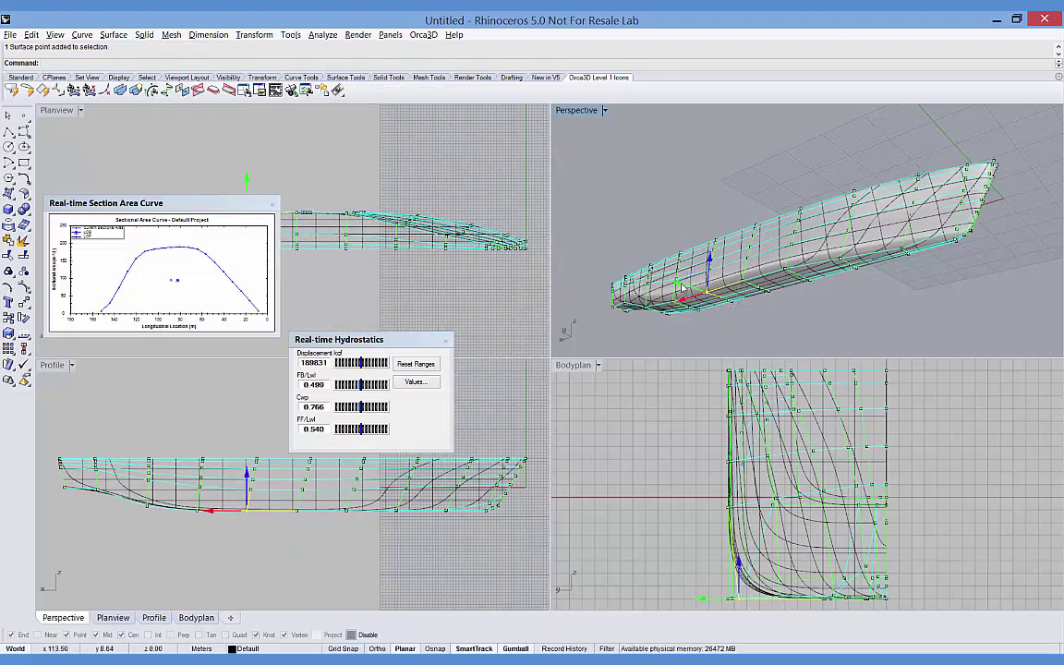
{"action": "mouse_move", "coordinate": [680, 286]}
{"action": "left_mouse_down"}
{"action": "mouse_move", "coordinate": [565, 238]}
{"action": "mouse_move", "coordinate": [693, 269]}
{"action": "mouse_move", "coordinate": [674, 265]}
{"action": "left_mouse_up"}
{"action": "mouse_move", "coordinate": [668, 262]}
{"action": "left_mouse_down"}
{"action": "mouse_move", "coordinate": [653, 265]}
{"action": "mouse_move", "coordinate": [665, 266]}
{"action": "left_mouse_up"}
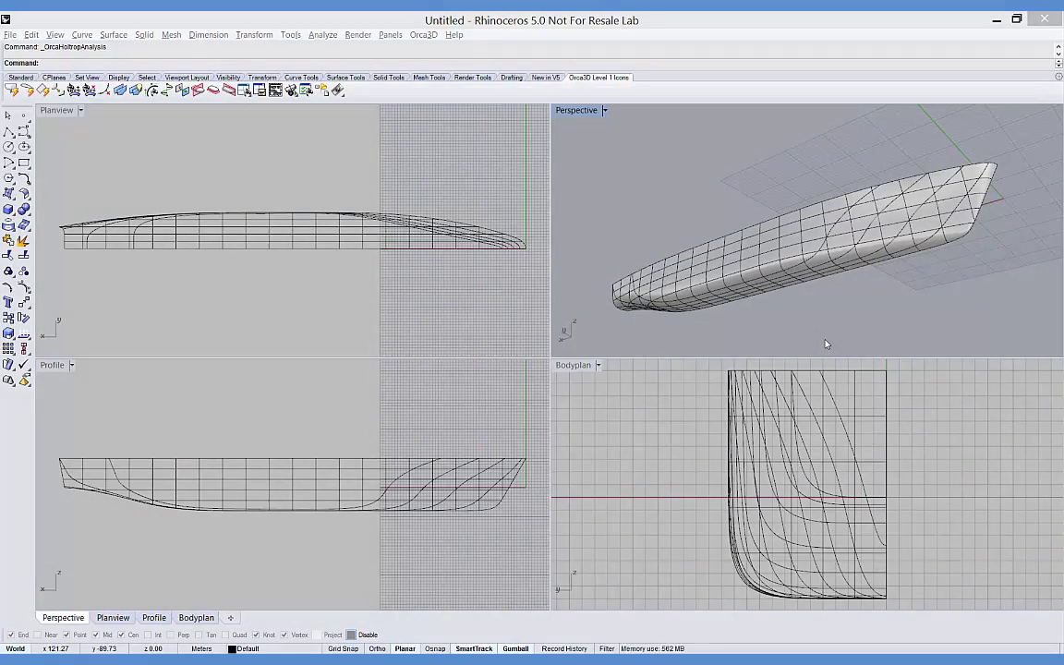
- Start a Holtrop speed/power analysis on the selected hull
{"action": "left_click", "coordinate": [771, 262]}
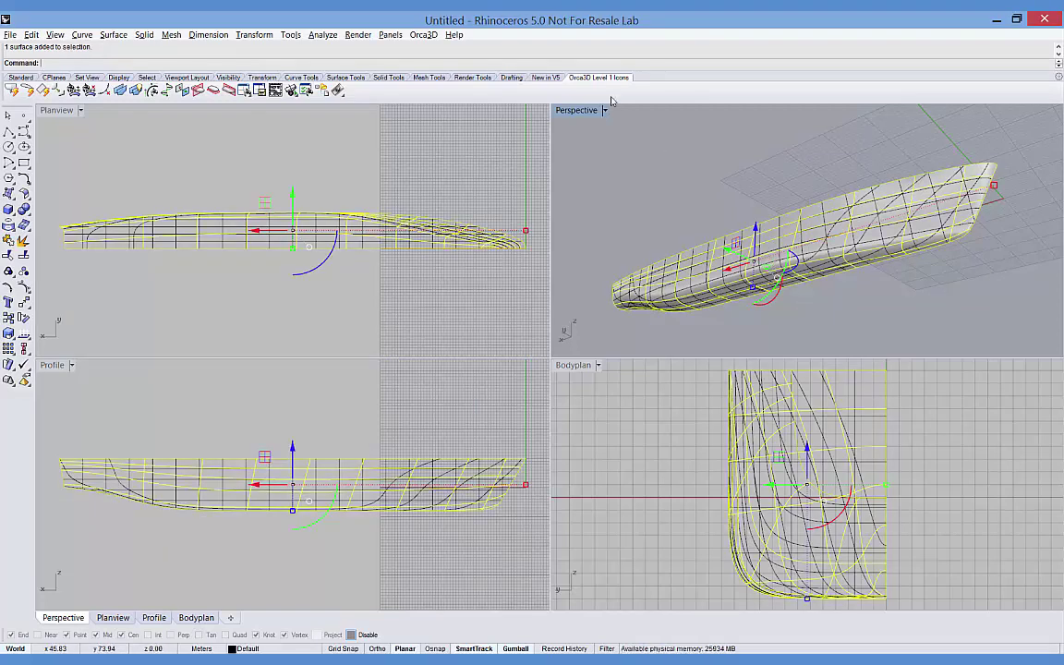
{"action": "left_click", "coordinate": [423, 34]}
{"action": "mouse_move", "coordinate": [499, 74]}
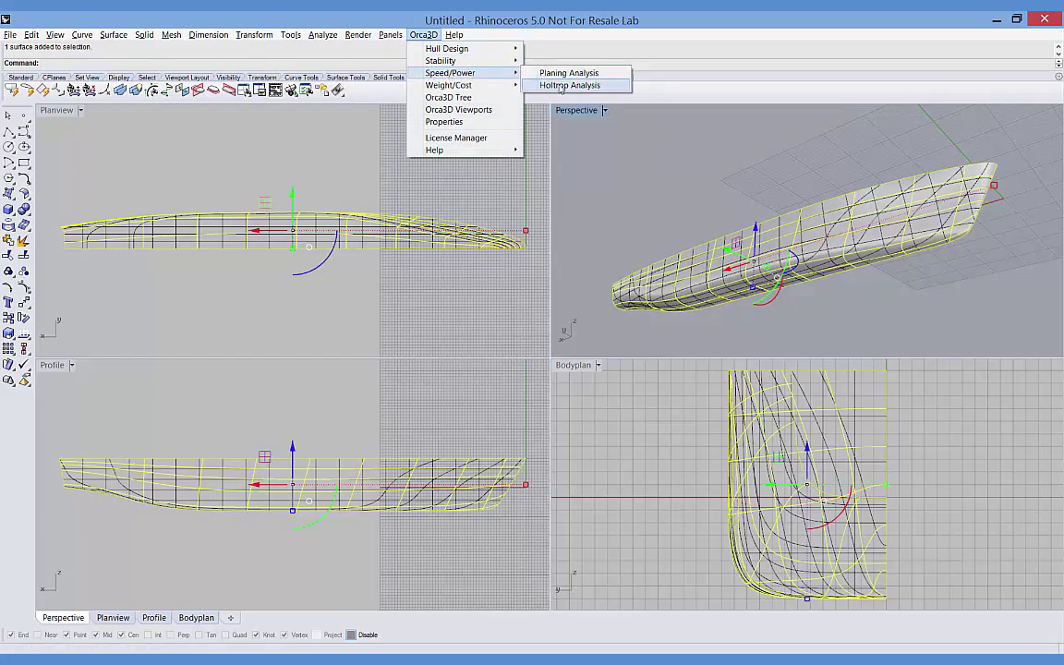
{"action": "left_click", "coordinate": [560, 86]}
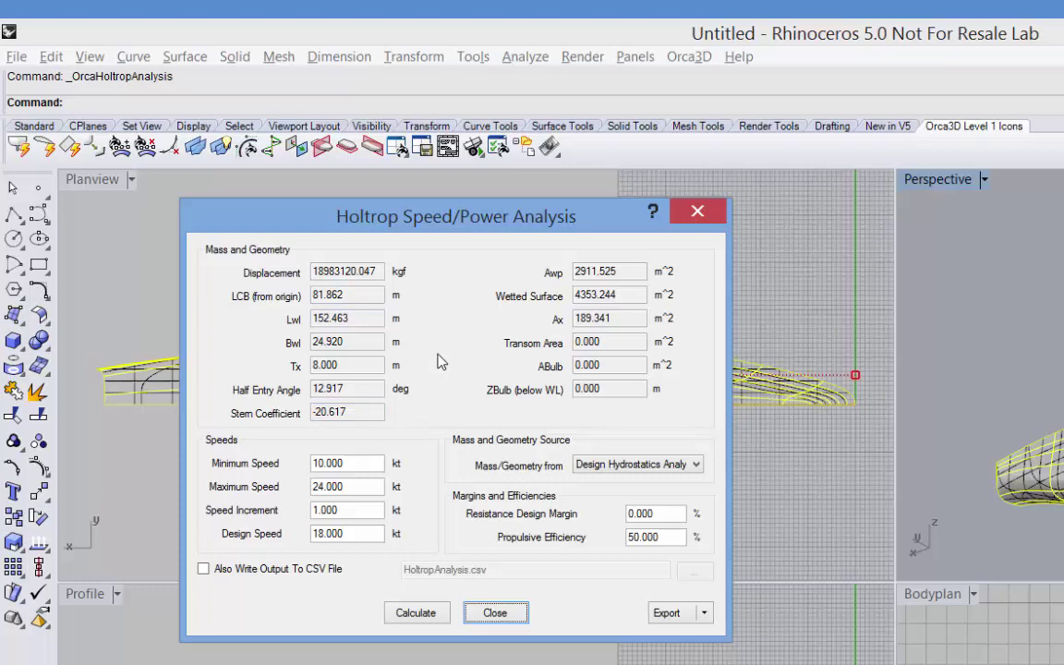
- Set Mass/Geometry from to Design Hydrostatics Analysis and review the Export options
{"action": "left_click", "coordinate": [695, 465]}
{"action": "left_click", "coordinate": [687, 492]}
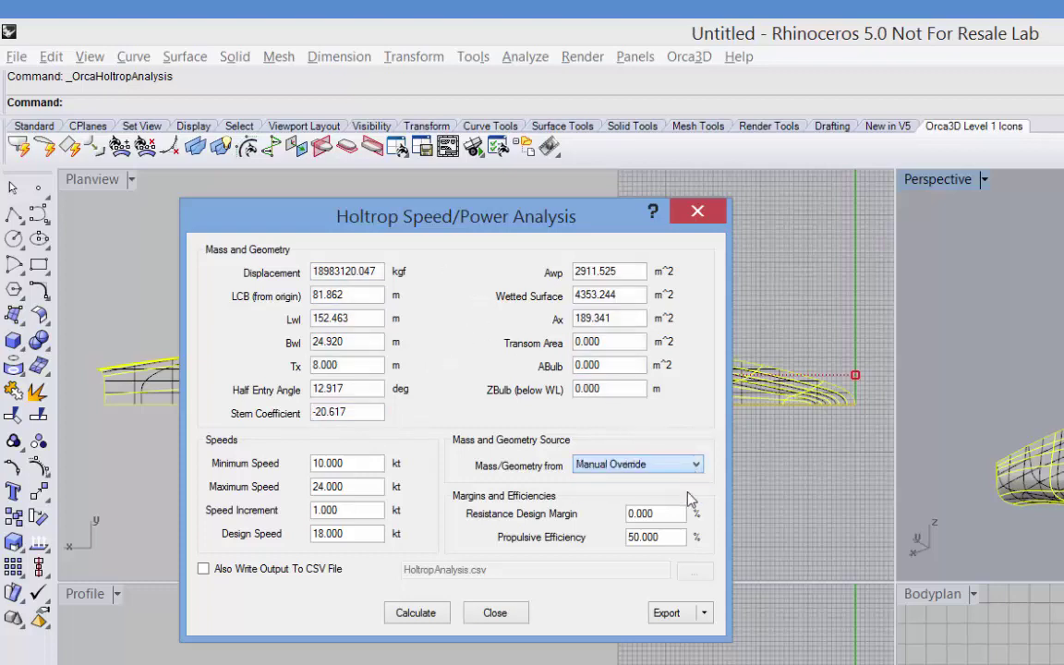
{"action": "left_click", "coordinate": [353, 339]}
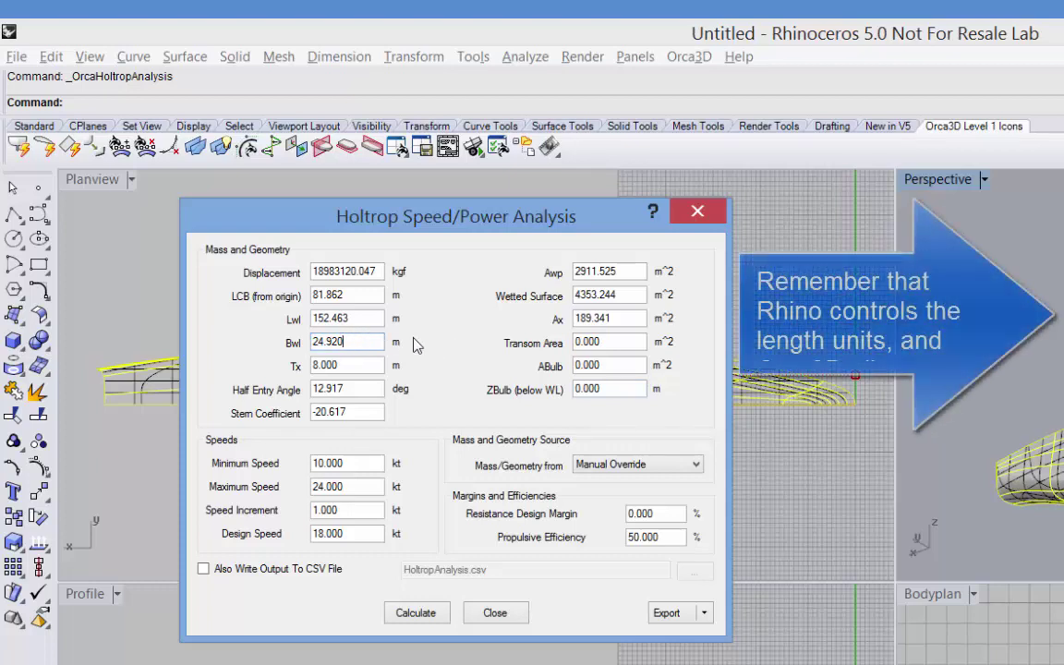
{"action": "left_click", "coordinate": [606, 465]}
{"action": "left_click", "coordinate": [605, 480]}
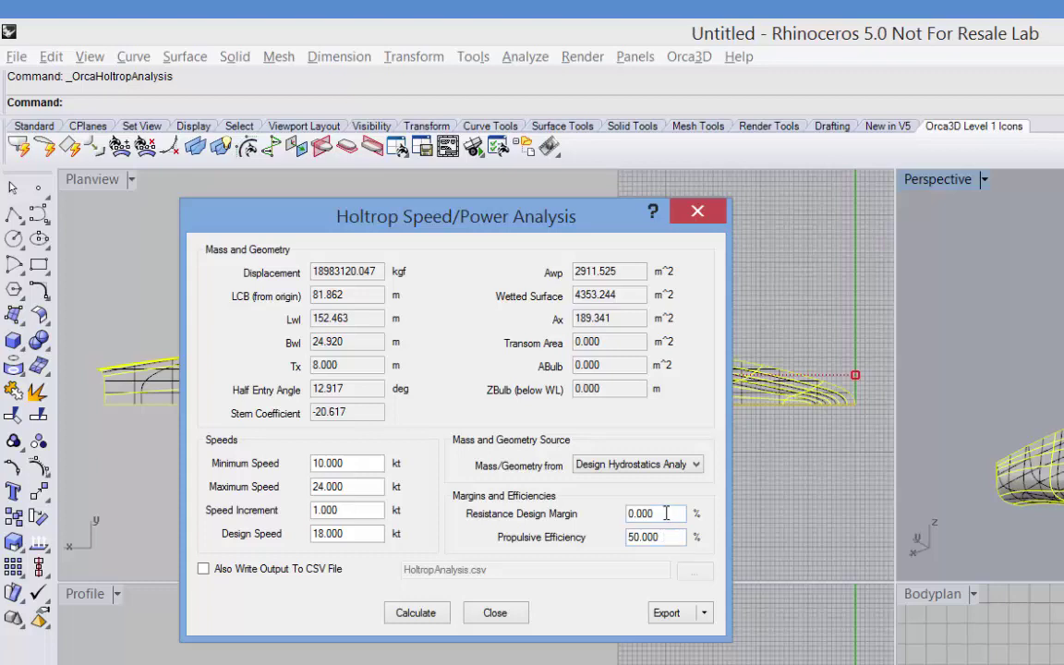
{"action": "left_click", "coordinate": [704, 614]}
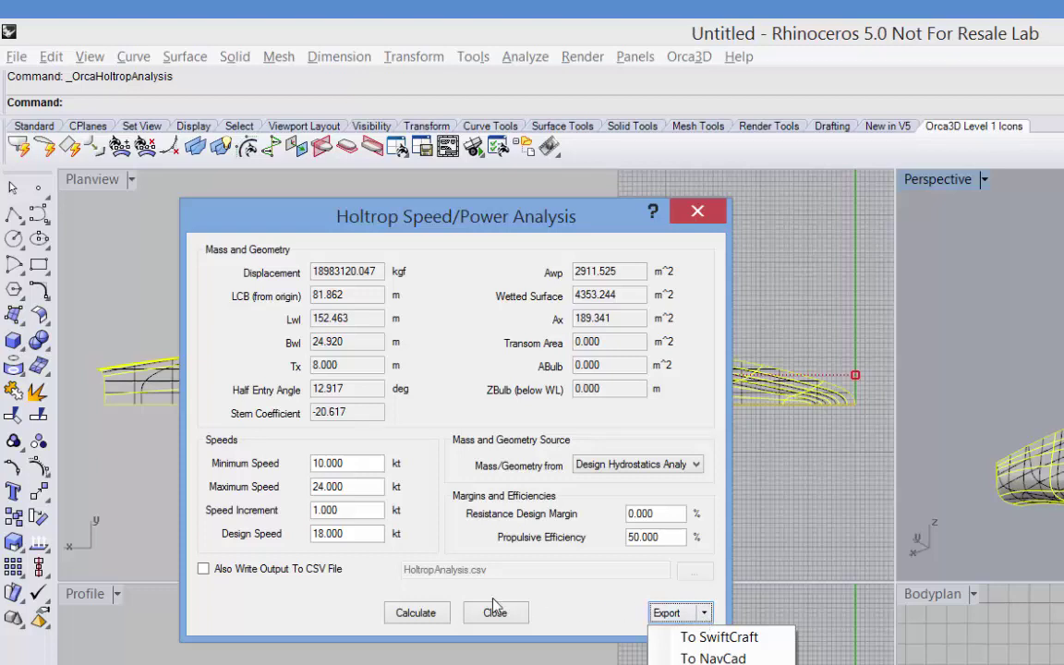
- Calculate the Holtrop report and page through it, reaching 34920.8 kW total power at 24 kt
{"action": "left_click", "coordinate": [415, 613]}
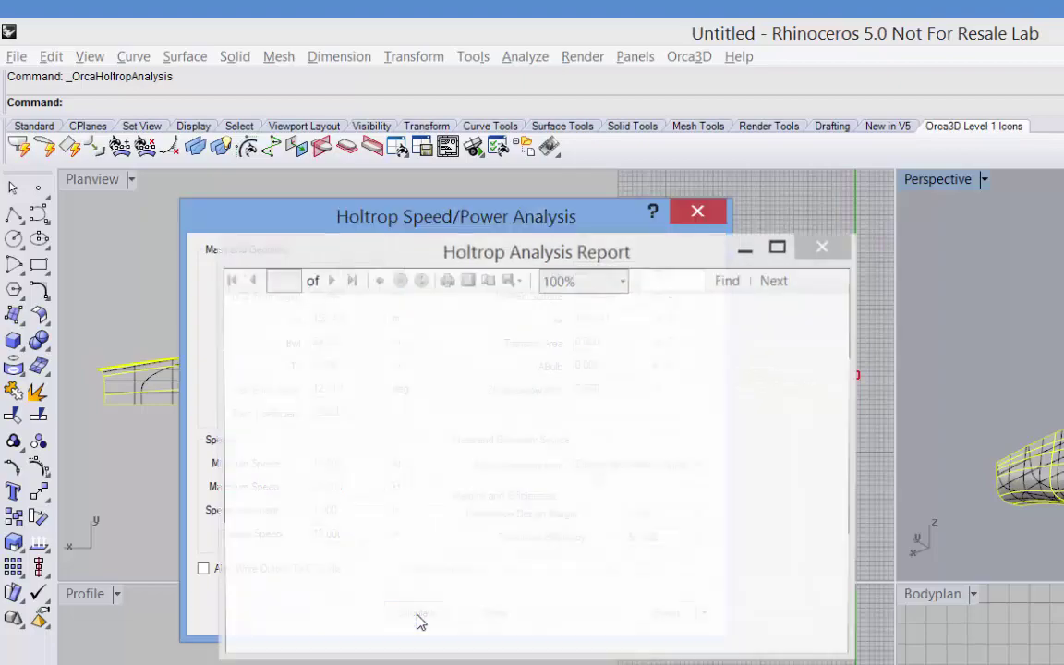
{"action": "left_click_drag", "start_coordinate": [853, 658], "coordinate": [938, 664]}
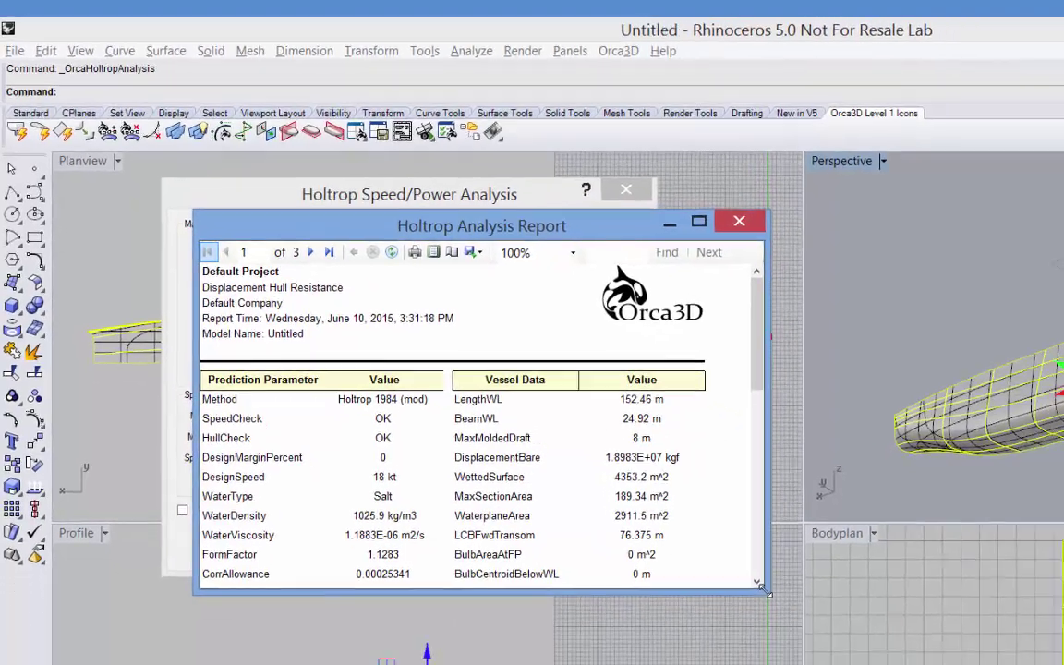
{"action": "left_click_drag", "start_coordinate": [695, 633], "coordinate": [683, 637]}
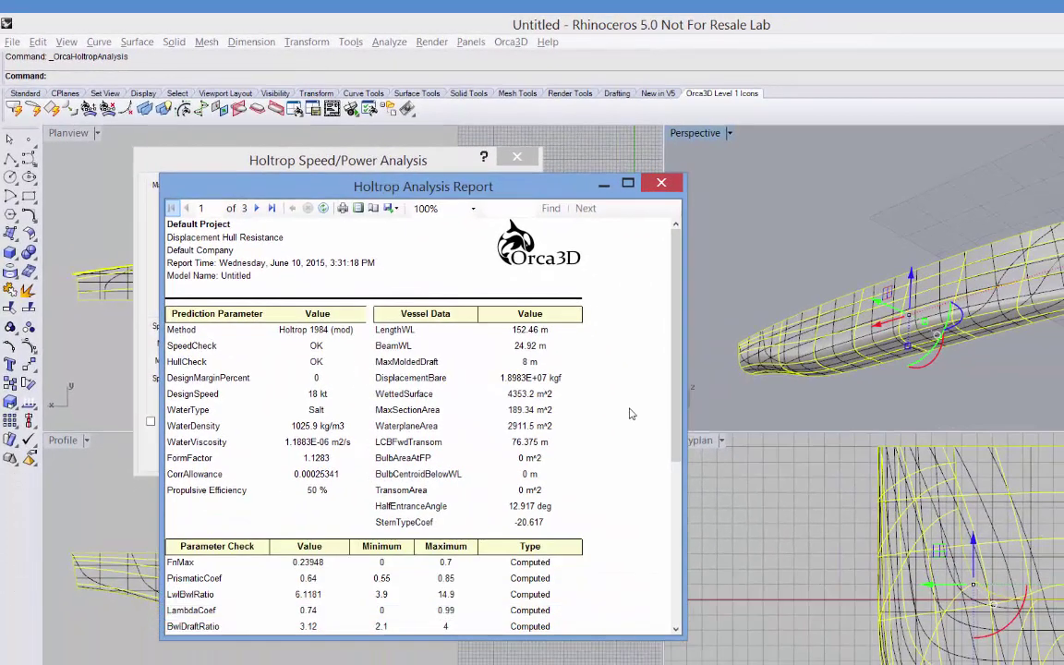
{"action": "left_click_drag", "start_coordinate": [677, 287], "coordinate": [674, 449]}
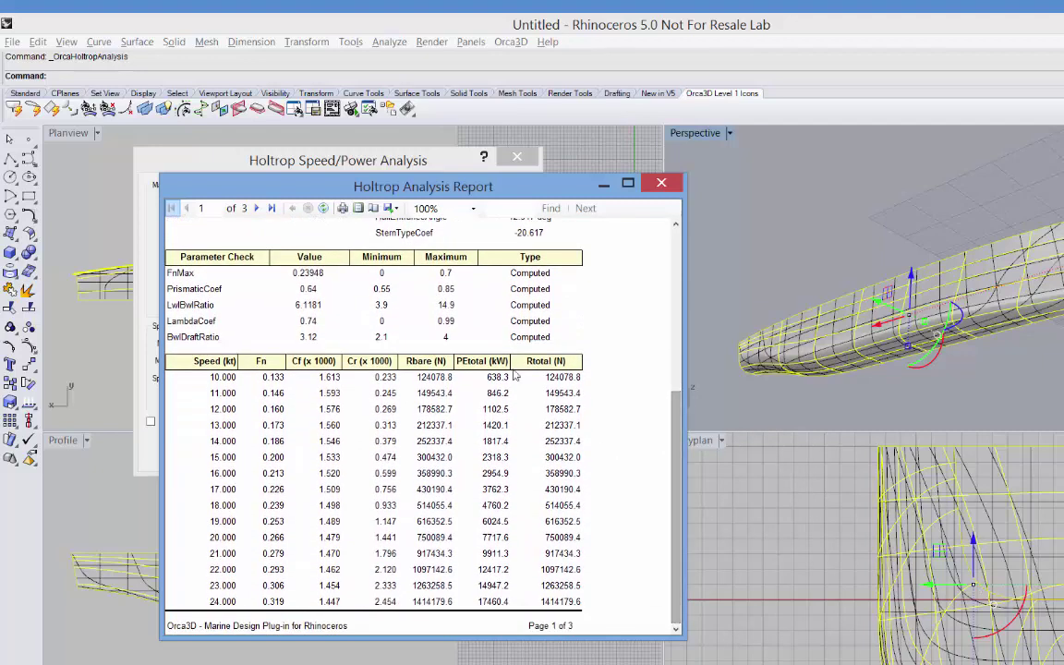
{"action": "left_click", "coordinate": [256, 208]}
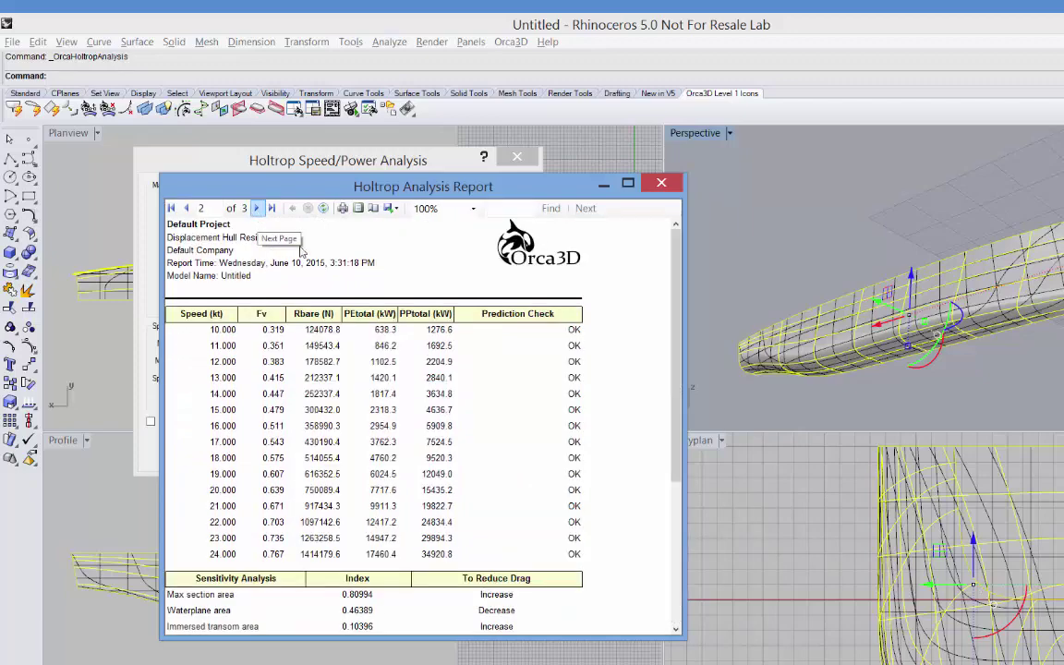
{"action": "left_click_drag", "start_coordinate": [682, 268], "coordinate": [680, 368]}
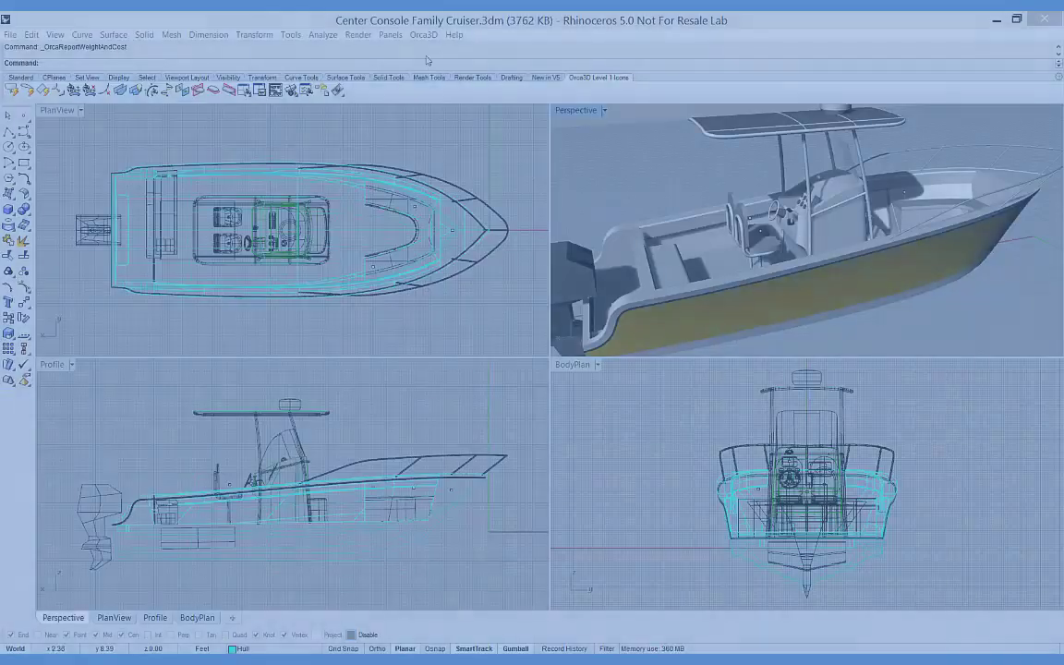
- Browse the stock material library's surface and solid materials, then close it
{"action": "left_click", "coordinate": [422, 34]}
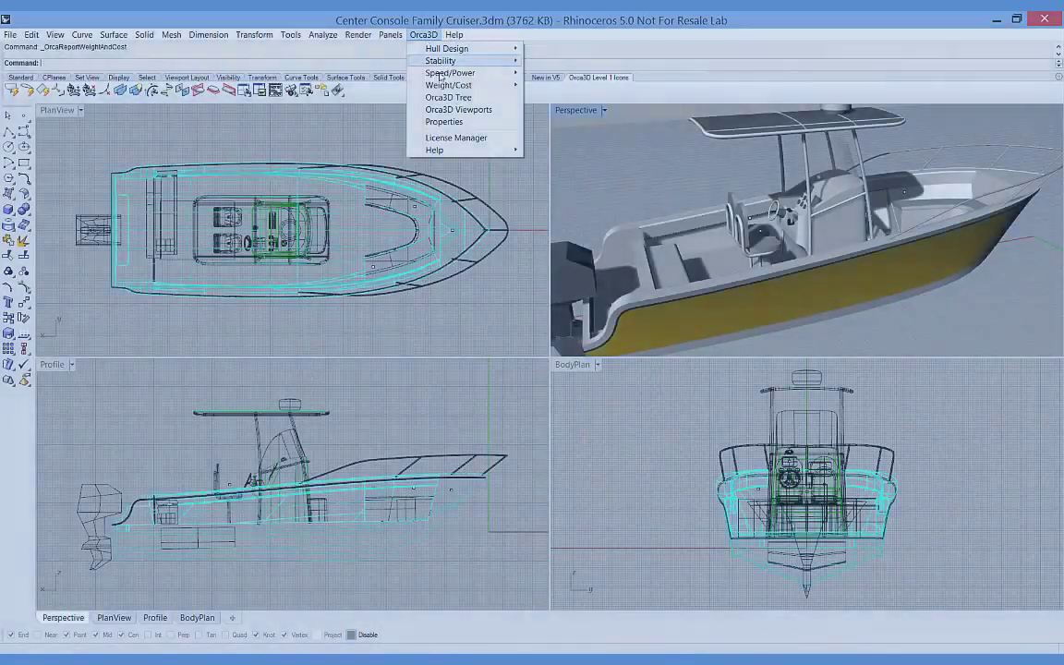
{"action": "mouse_move", "coordinate": [461, 85]}
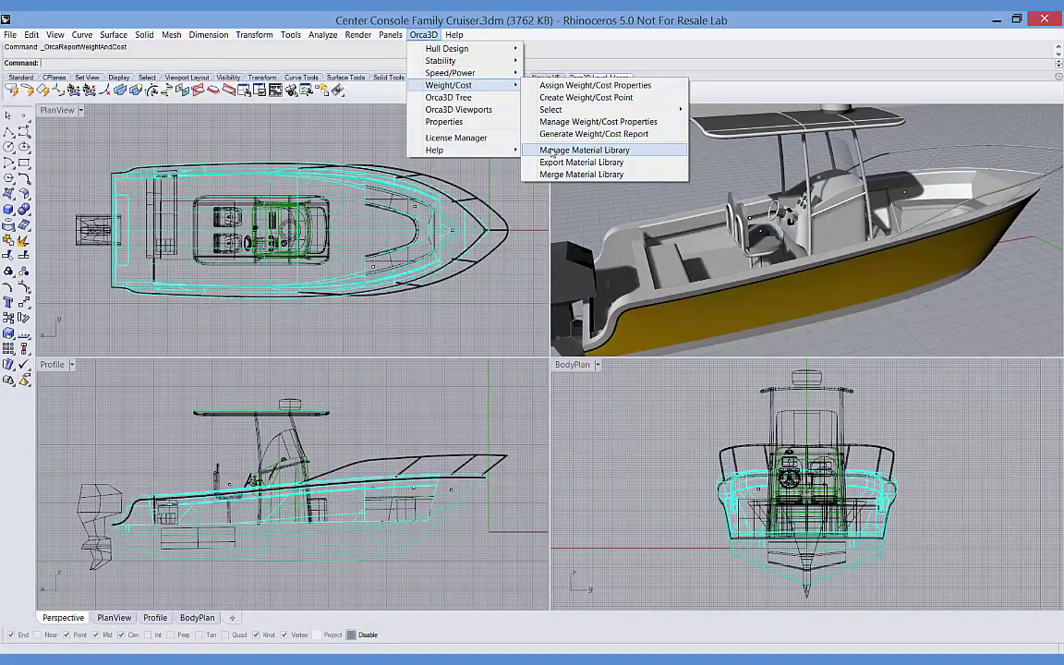
{"action": "left_click", "coordinate": [584, 150]}
{"action": "left_click", "coordinate": [168, 200]}
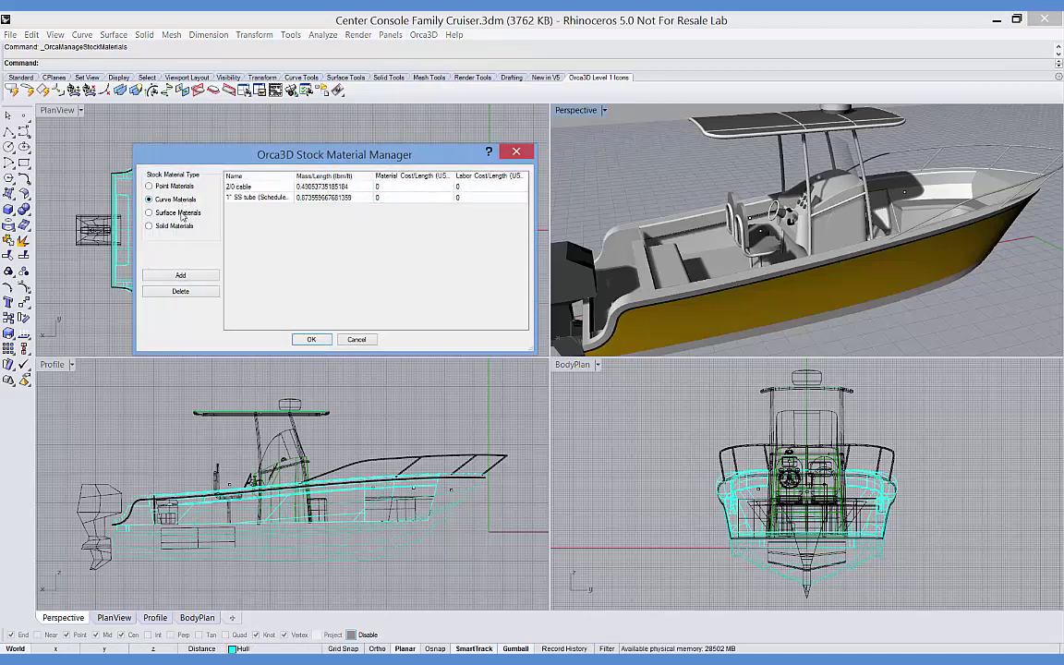
{"action": "left_click", "coordinate": [179, 213]}
{"action": "left_click", "coordinate": [176, 226]}
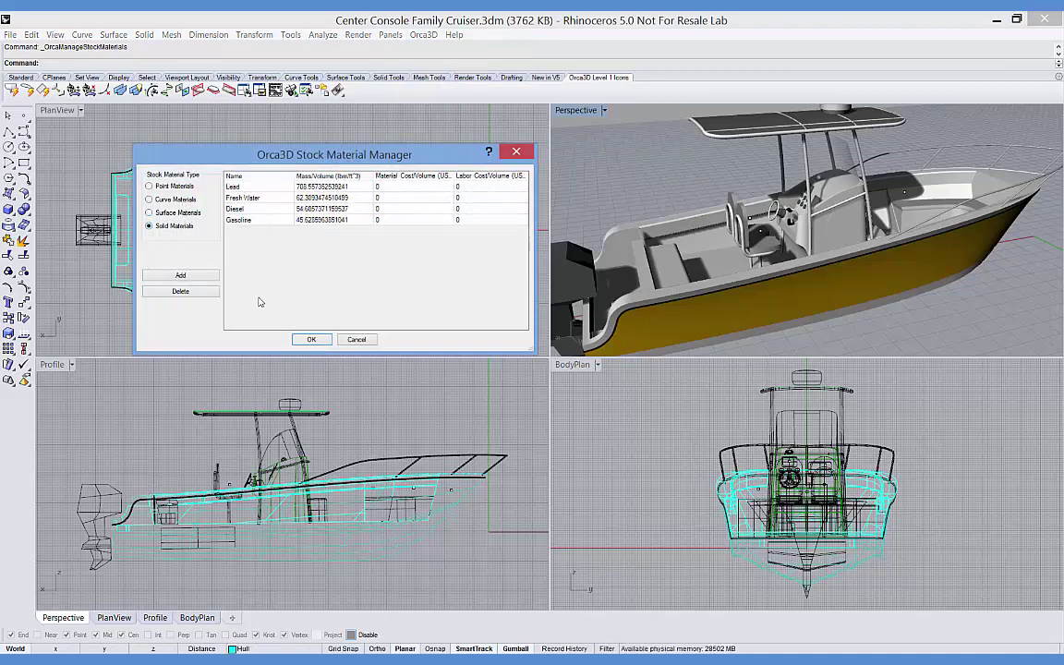
{"action": "left_click", "coordinate": [311, 338]}
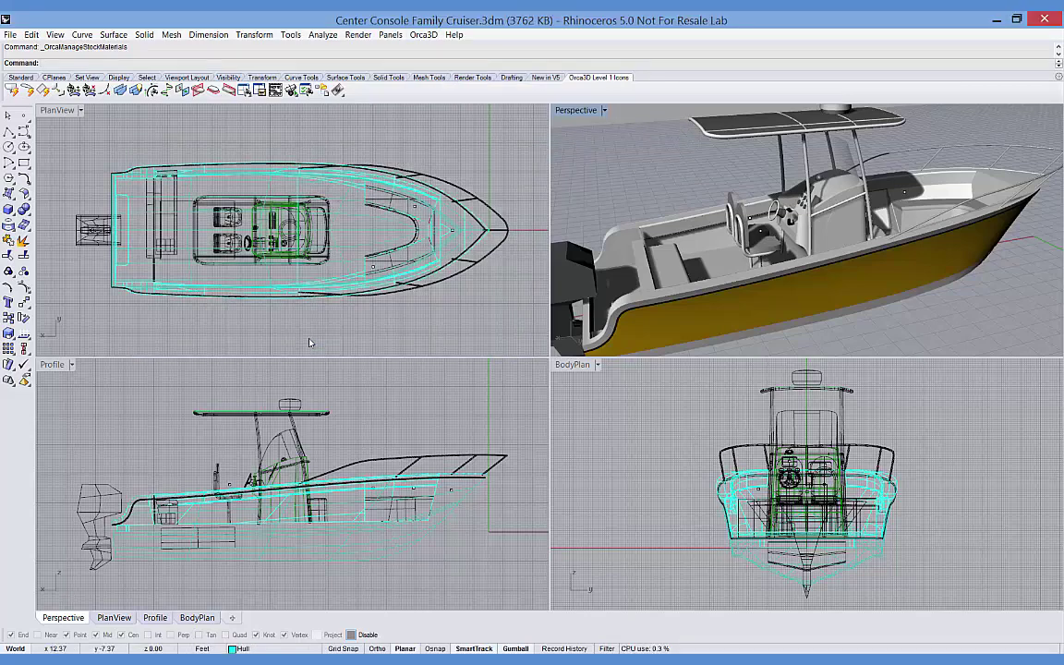
- Assign the CSM 450, Bottom schedule material to the selected hull surfaces
{"action": "left_click", "coordinate": [738, 318]}
{"action": "left_click", "coordinate": [423, 34]}
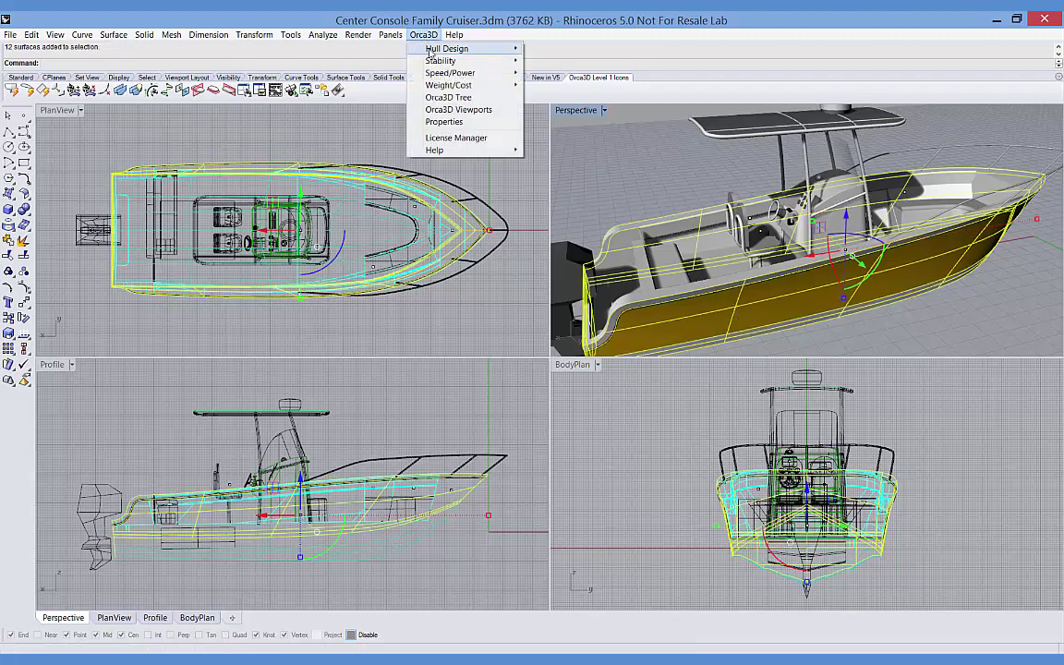
{"action": "mouse_move", "coordinate": [453, 84]}
{"action": "left_click", "coordinate": [554, 85]}
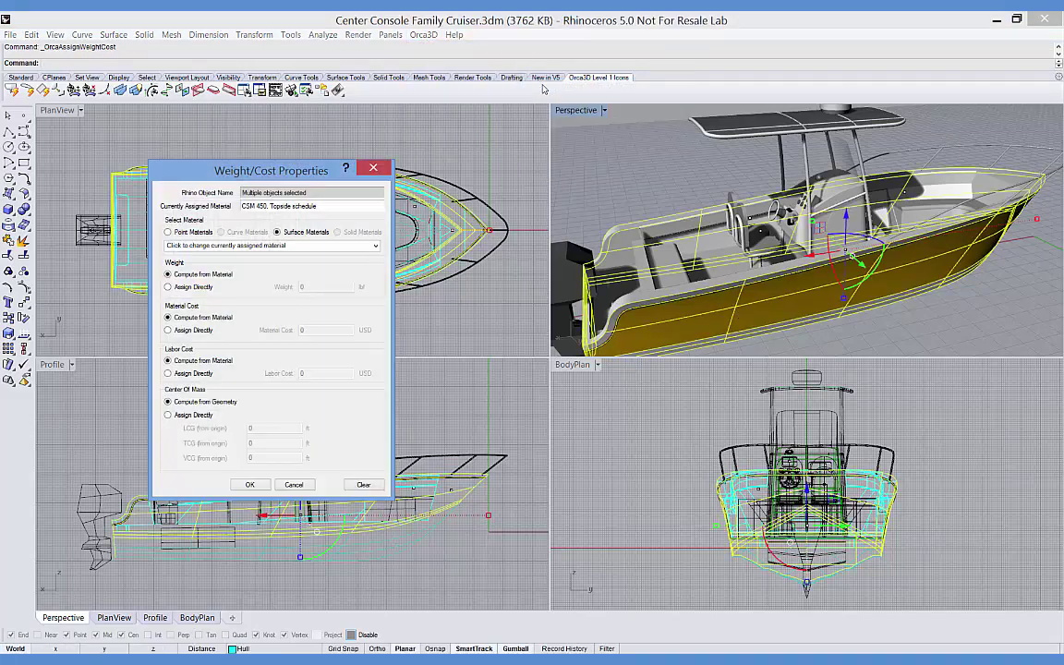
{"action": "left_click", "coordinate": [332, 248]}
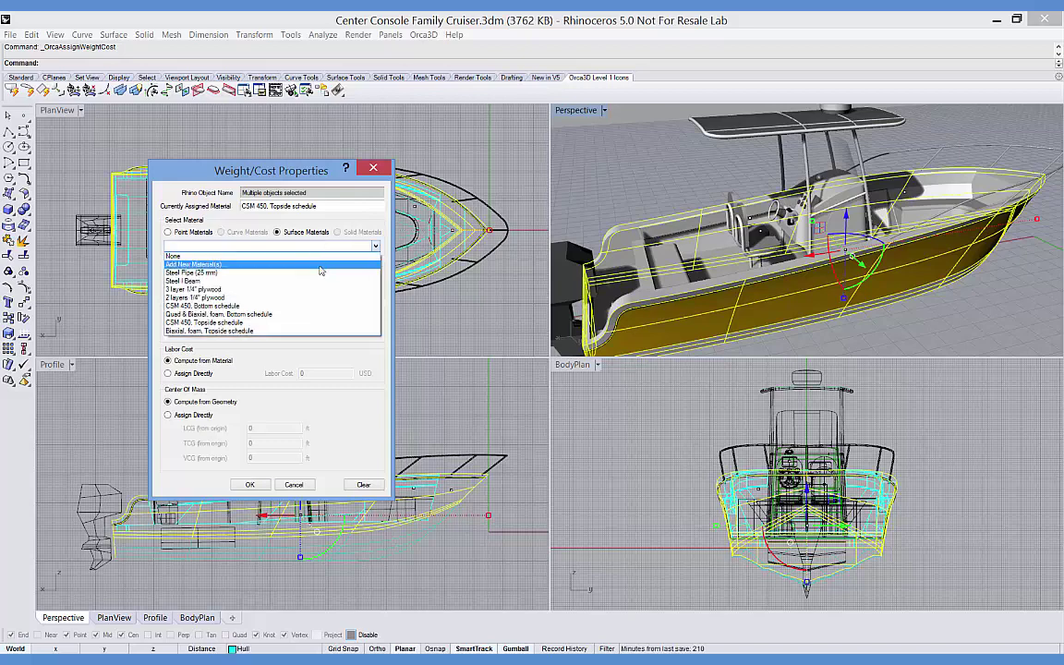
{"action": "left_click", "coordinate": [308, 311]}
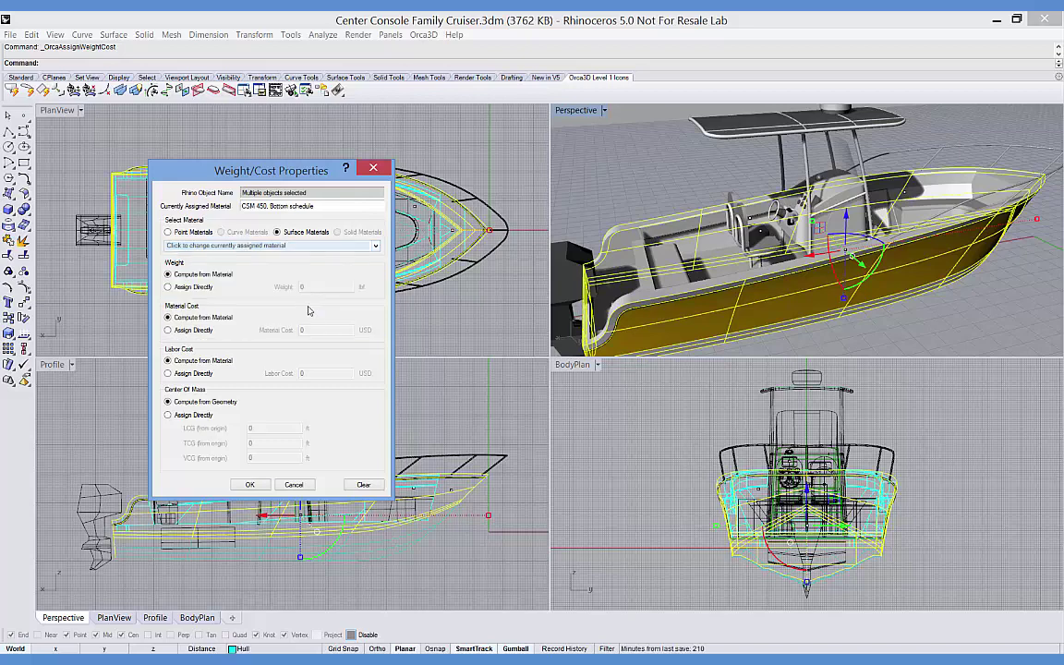
{"action": "left_click", "coordinate": [249, 485]}
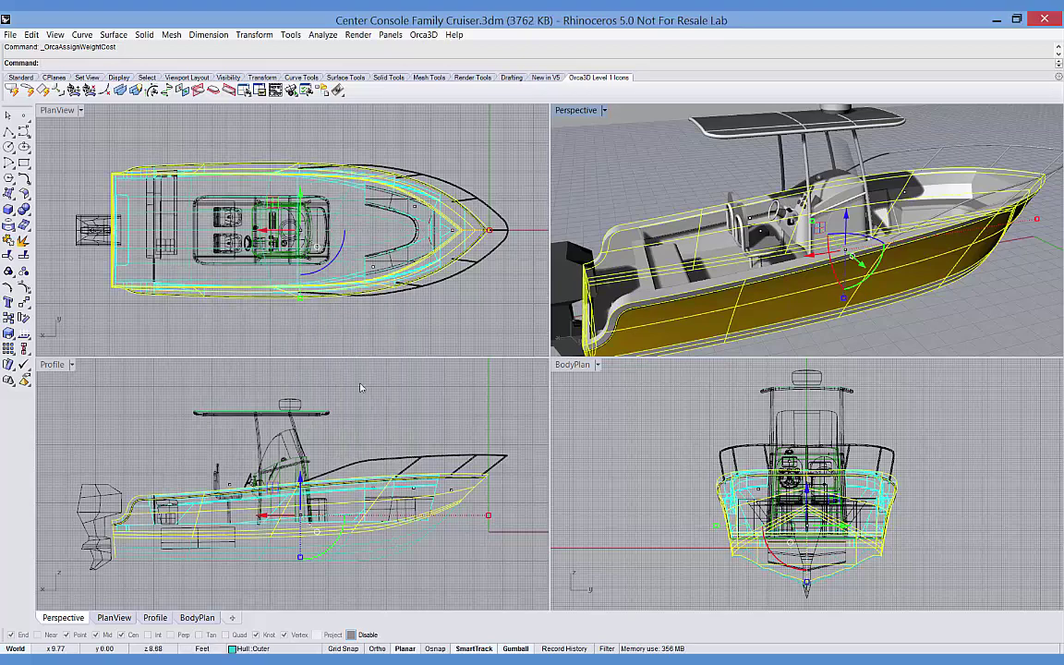
- Open the weight/cost items list and disable the first Passenger item
{"action": "left_click", "coordinate": [424, 36]}
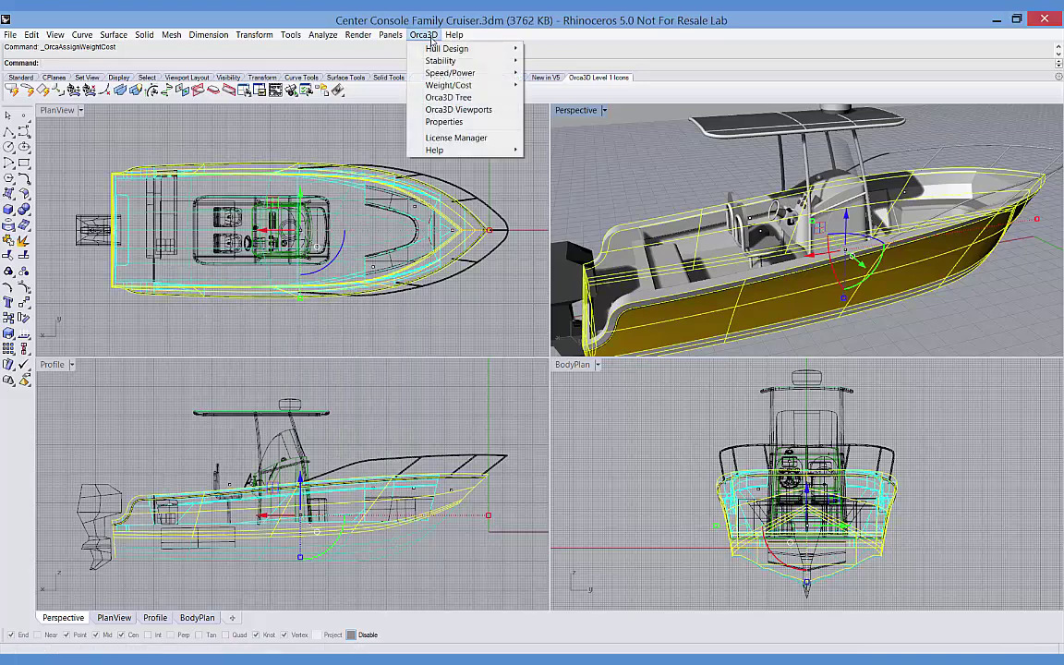
{"action": "mouse_move", "coordinate": [453, 84]}
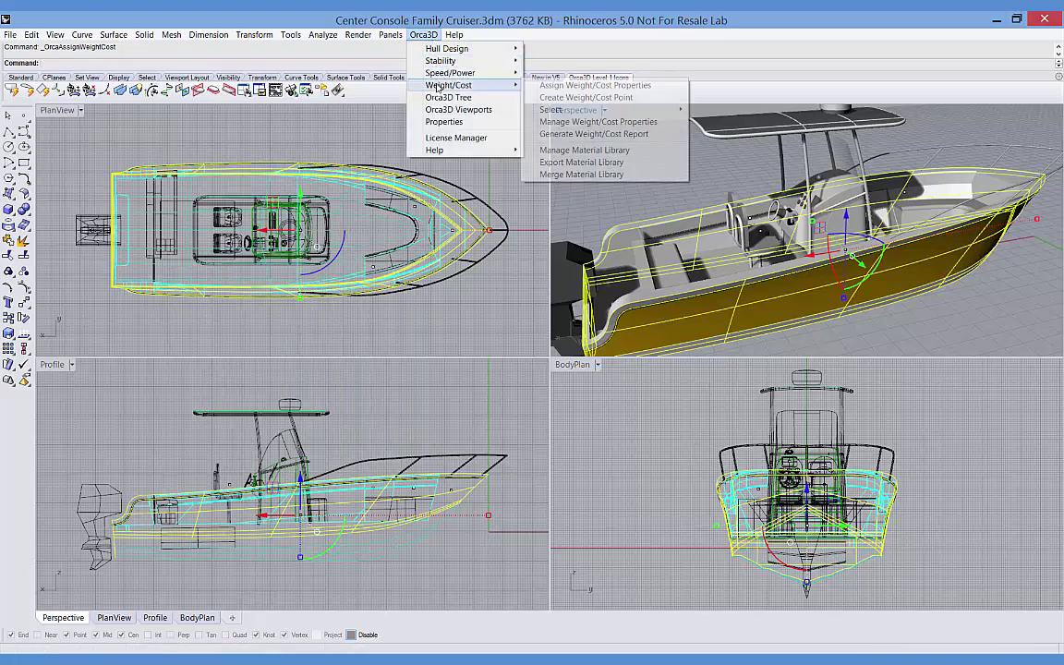
{"action": "left_click", "coordinate": [559, 121]}
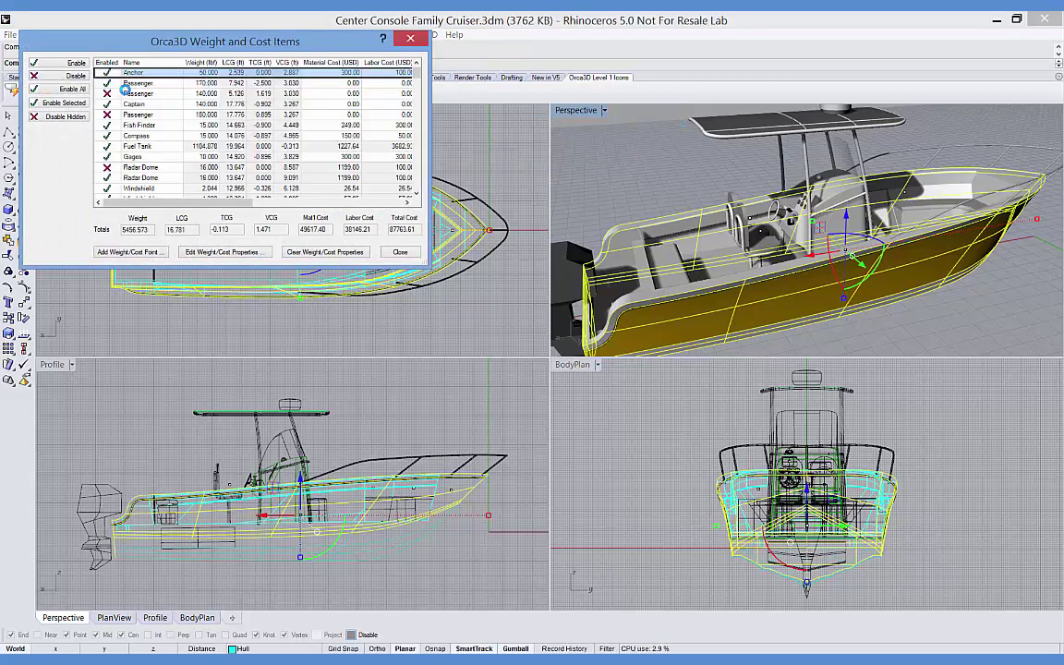
{"action": "left_click", "coordinate": [135, 84]}
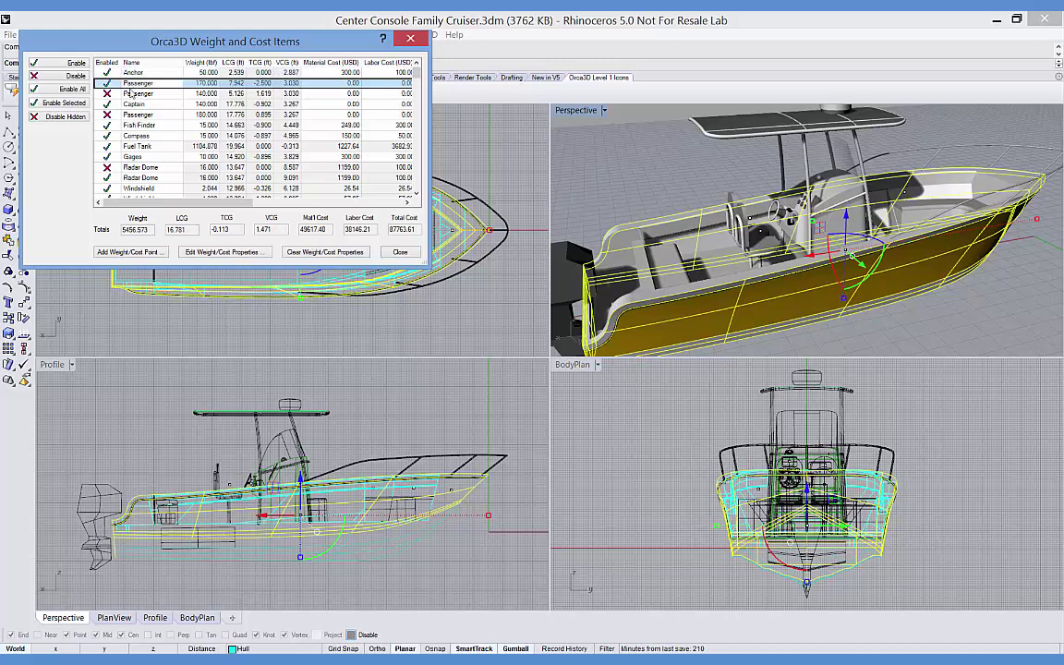
{"action": "left_click", "coordinate": [66, 79]}
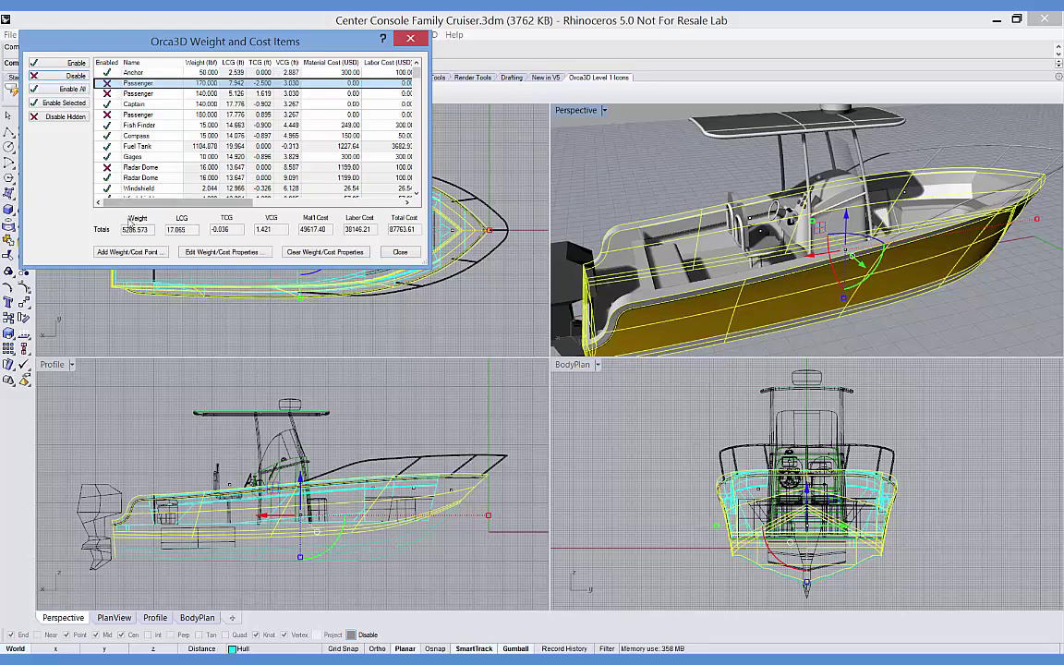
- Enable both Passenger items and open the first Passenger's weight/cost properties
{"action": "left_click", "coordinate": [137, 94], "text": "ctrl"}
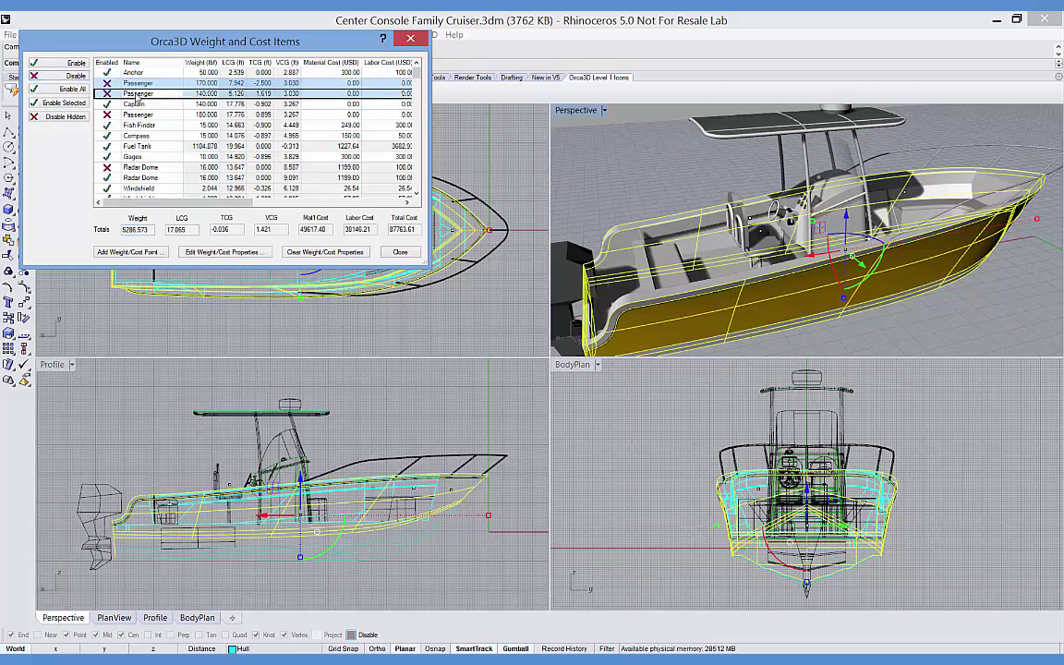
{"action": "left_click", "coordinate": [73, 64]}
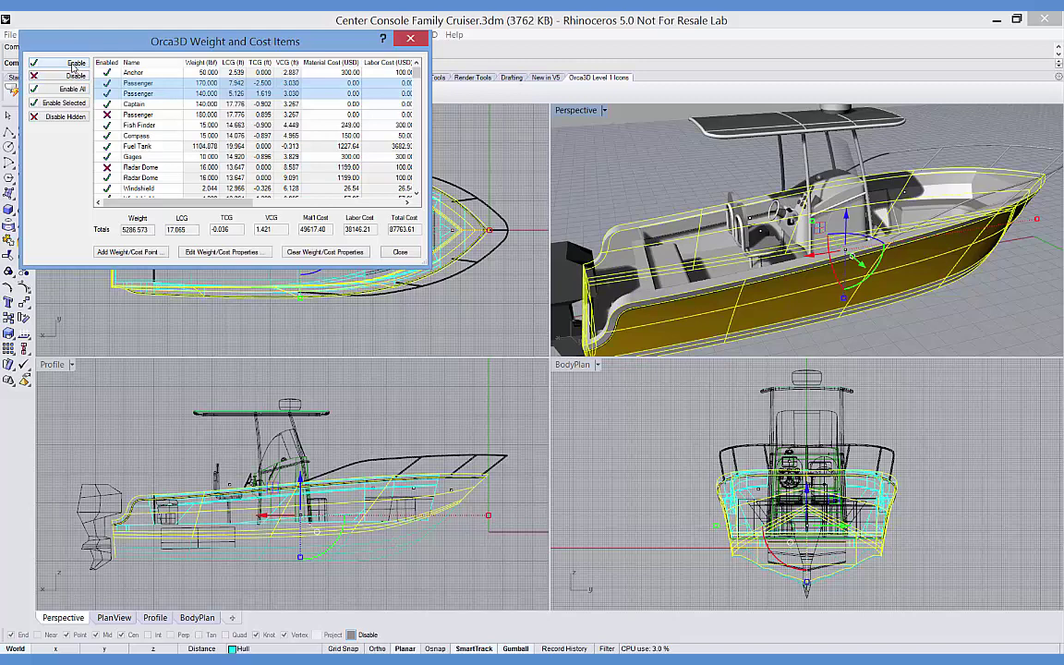
{"action": "left_click", "coordinate": [127, 83]}
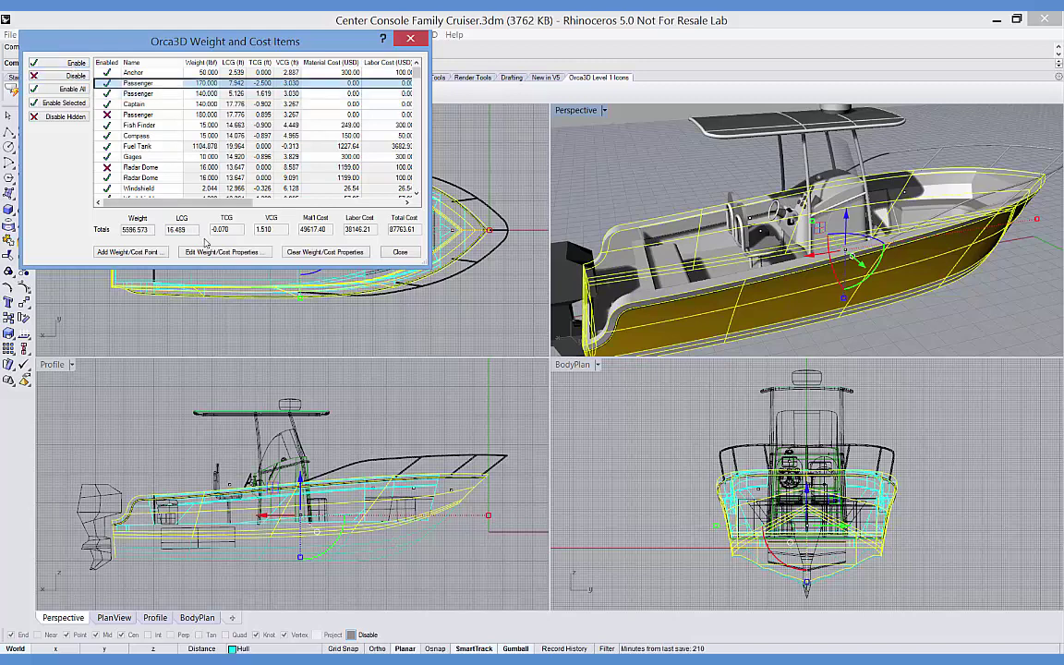
{"action": "left_click", "coordinate": [213, 252]}
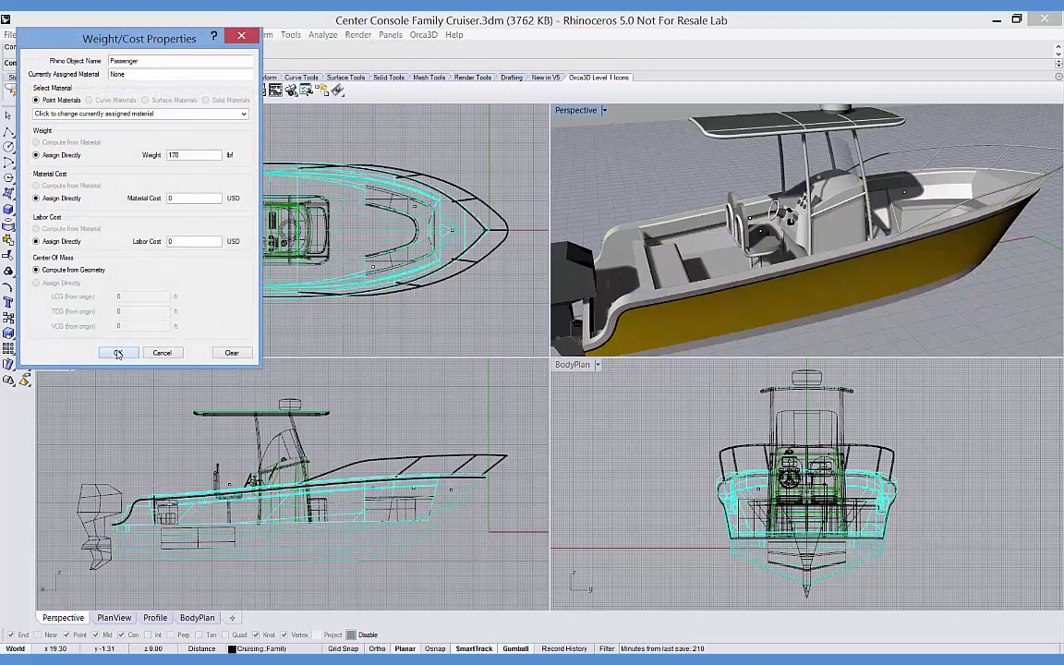
- Close the Passenger properties and items list, then generate a weight/cost report of enabled items by Rhino layer
{"action": "left_click", "coordinate": [116, 351]}
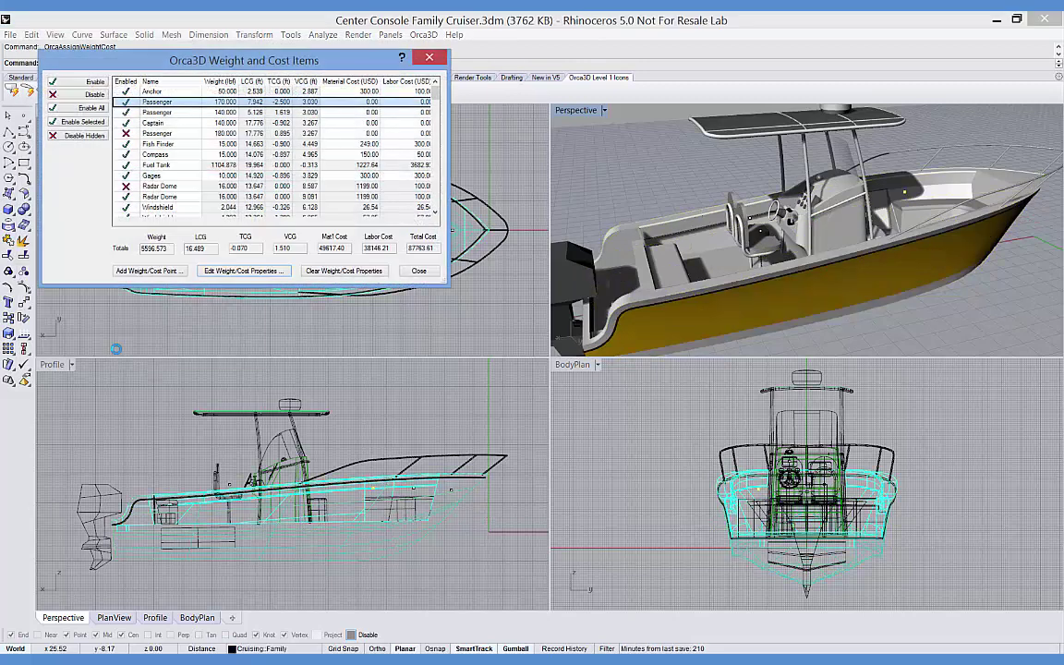
{"action": "left_click", "coordinate": [411, 271]}
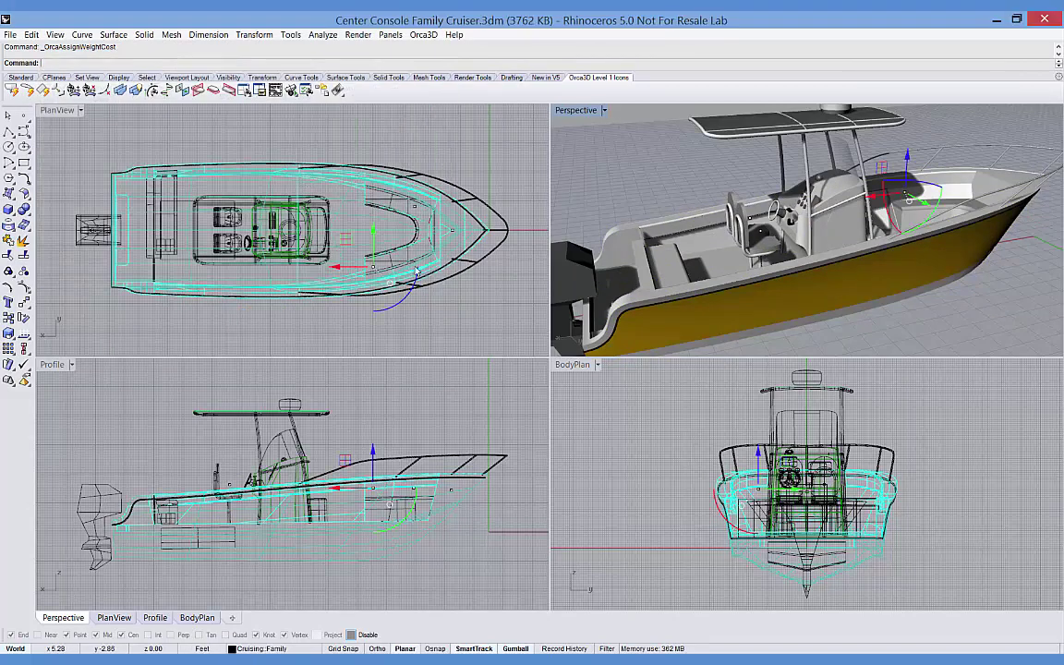
{"action": "left_click", "coordinate": [423, 34]}
{"action": "mouse_move", "coordinate": [462, 85]}
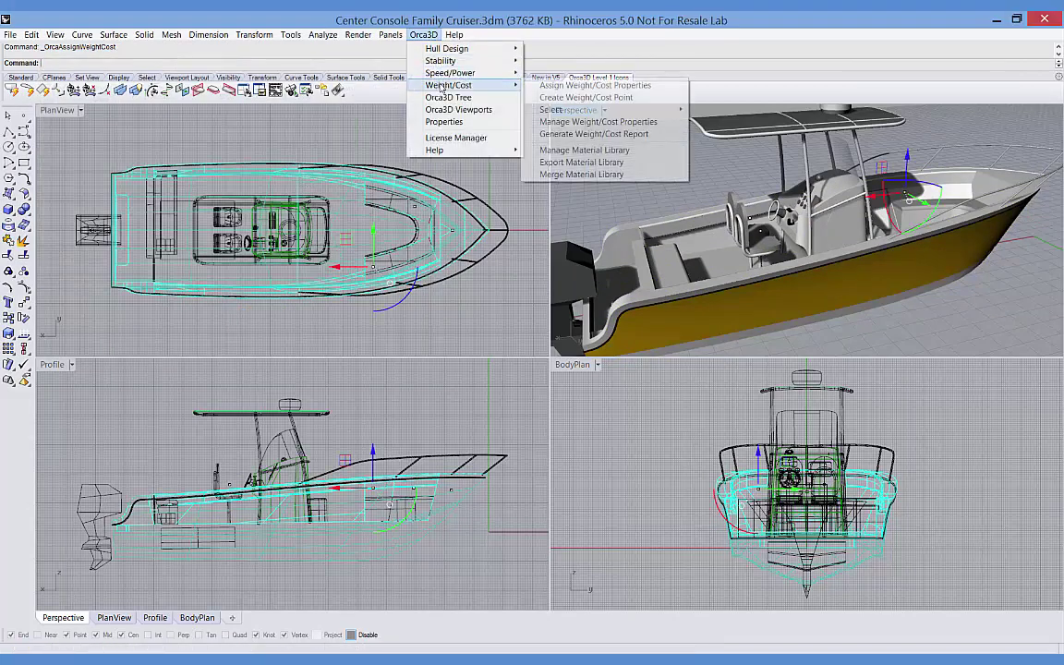
{"action": "left_click", "coordinate": [563, 133]}
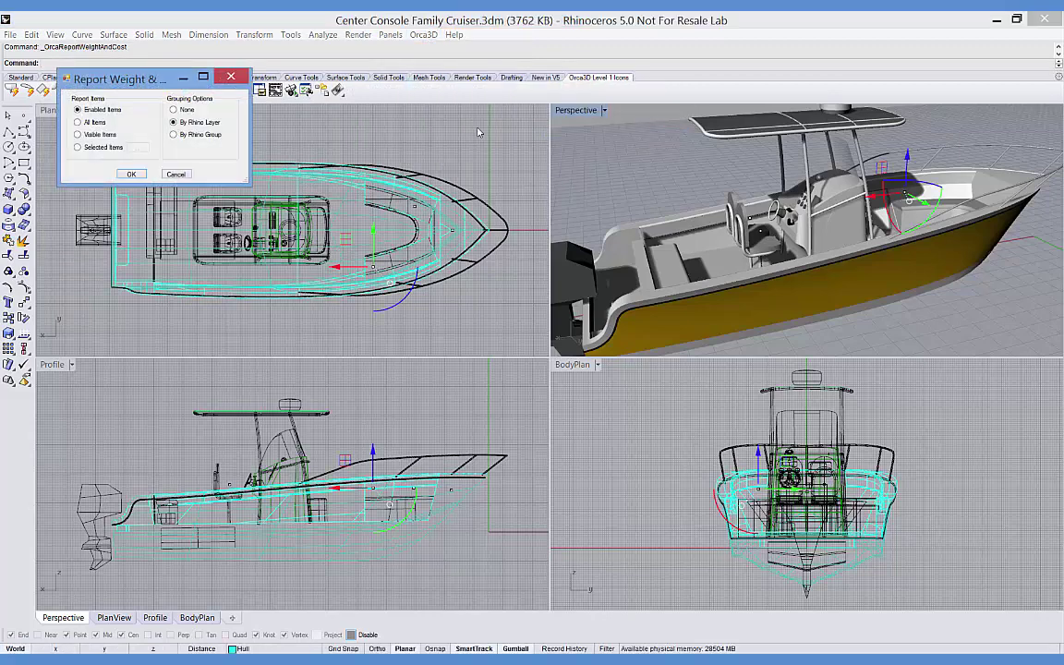
{"action": "left_click", "coordinate": [131, 174]}
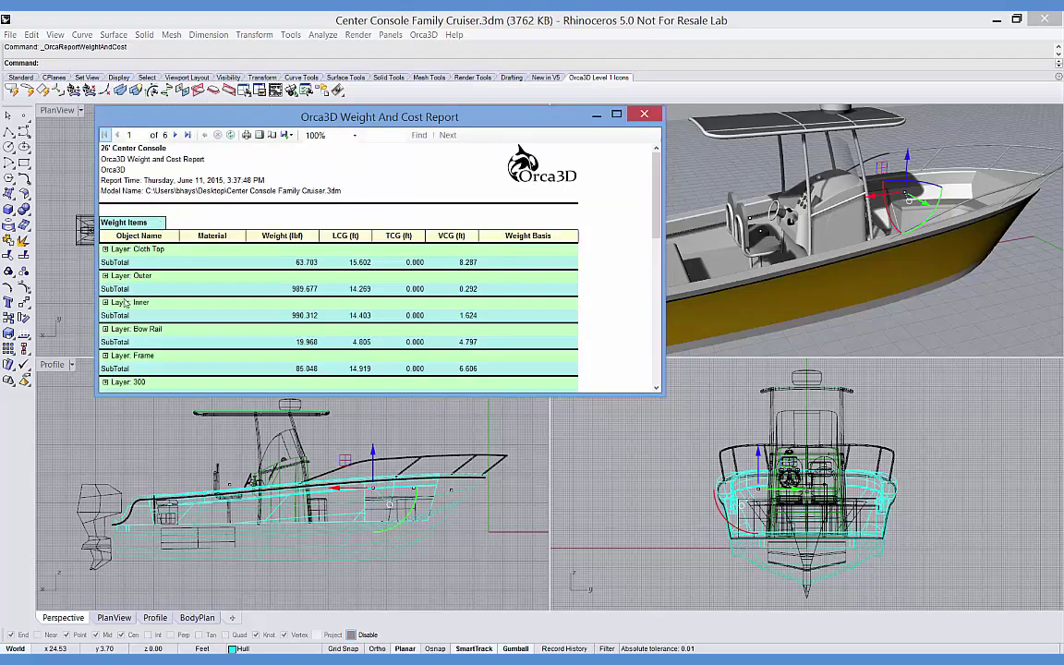
{"action": "left_click", "coordinate": [107, 331]}
{"action": "scroll", "coordinate": [280, 361], "scroll_direction": "down", "scroll_amount": 1}
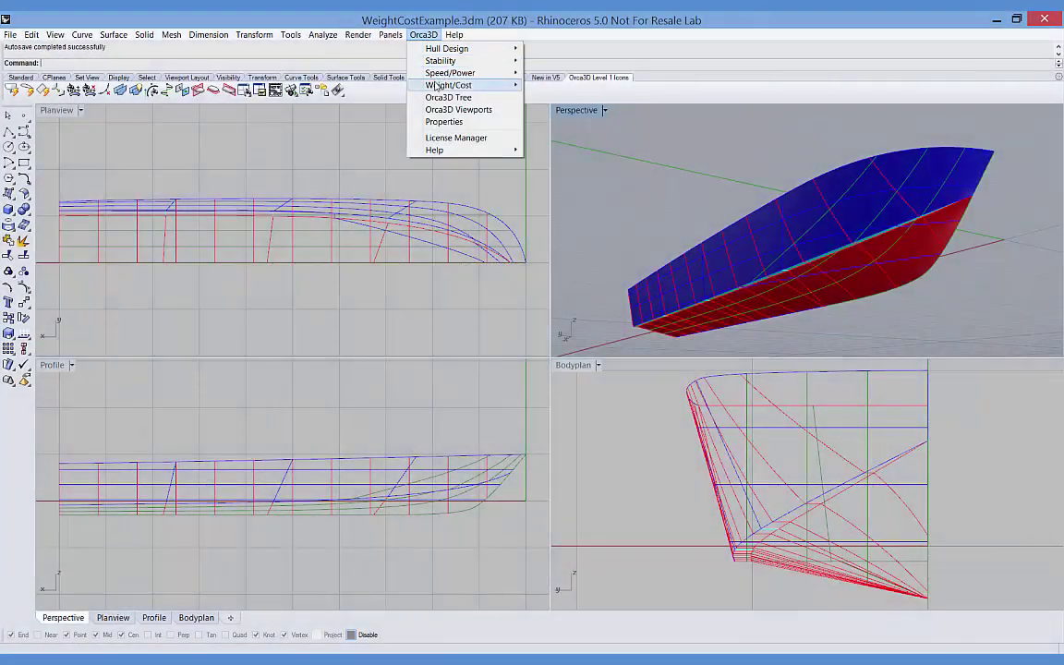
{"action": "mouse_move", "coordinate": [437, 85]}
{"action": "left_click", "coordinate": [556, 150]}
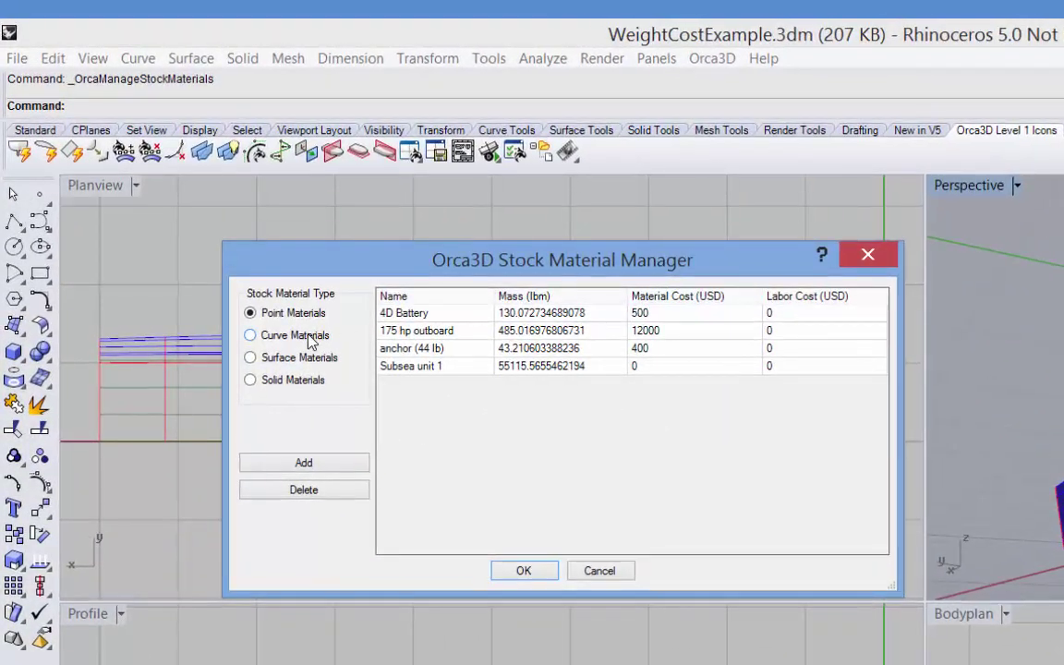
{"action": "left_click", "coordinate": [311, 341]}
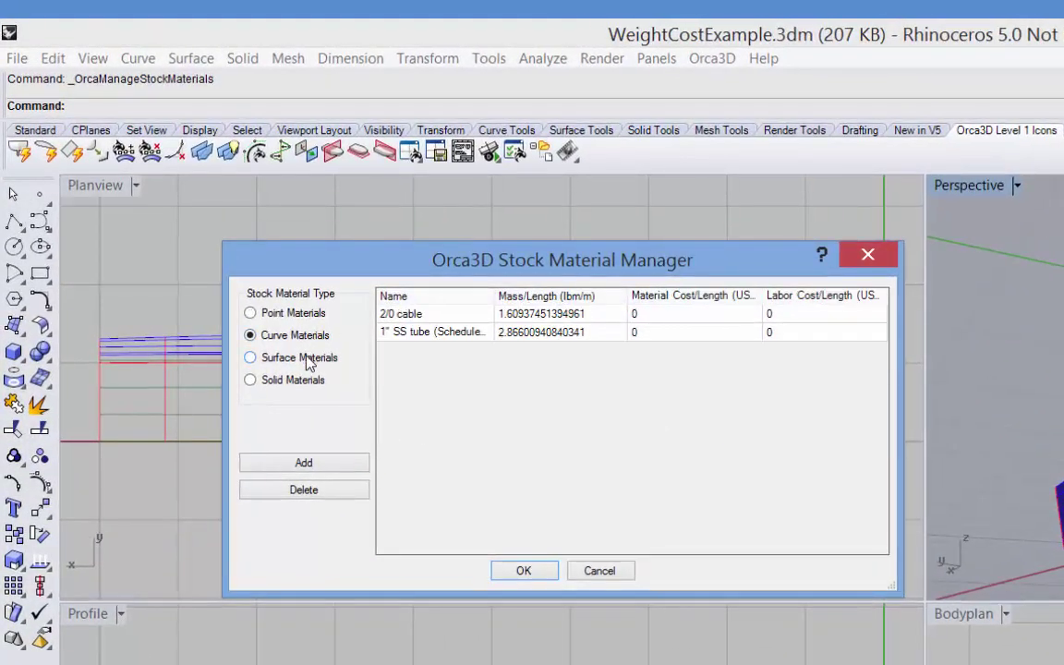
{"action": "left_click", "coordinate": [309, 362]}
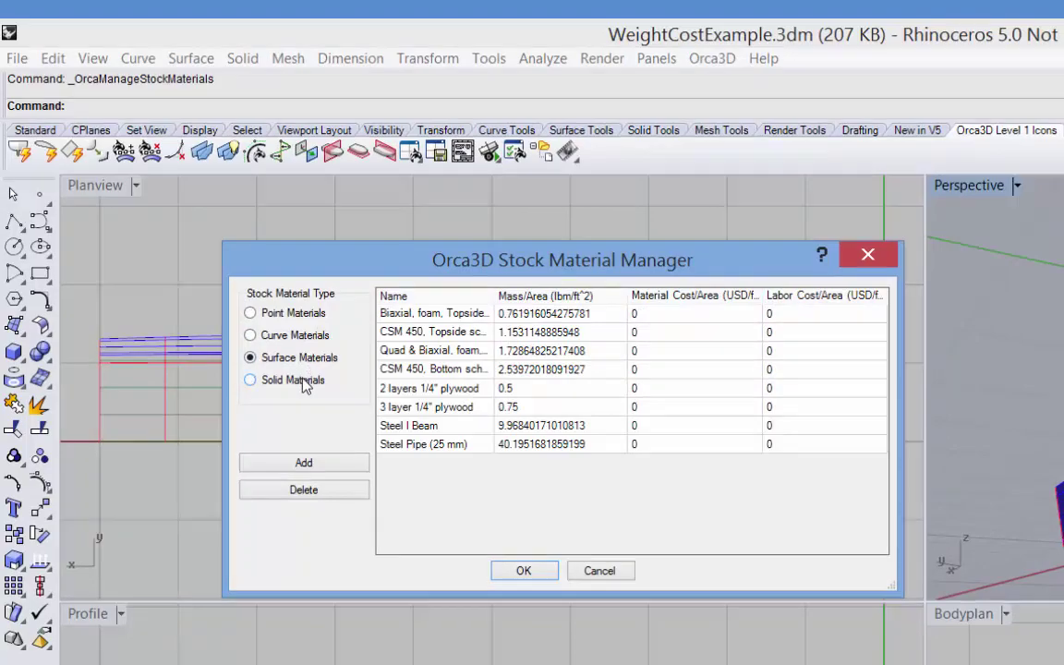
{"action": "left_click", "coordinate": [305, 386]}
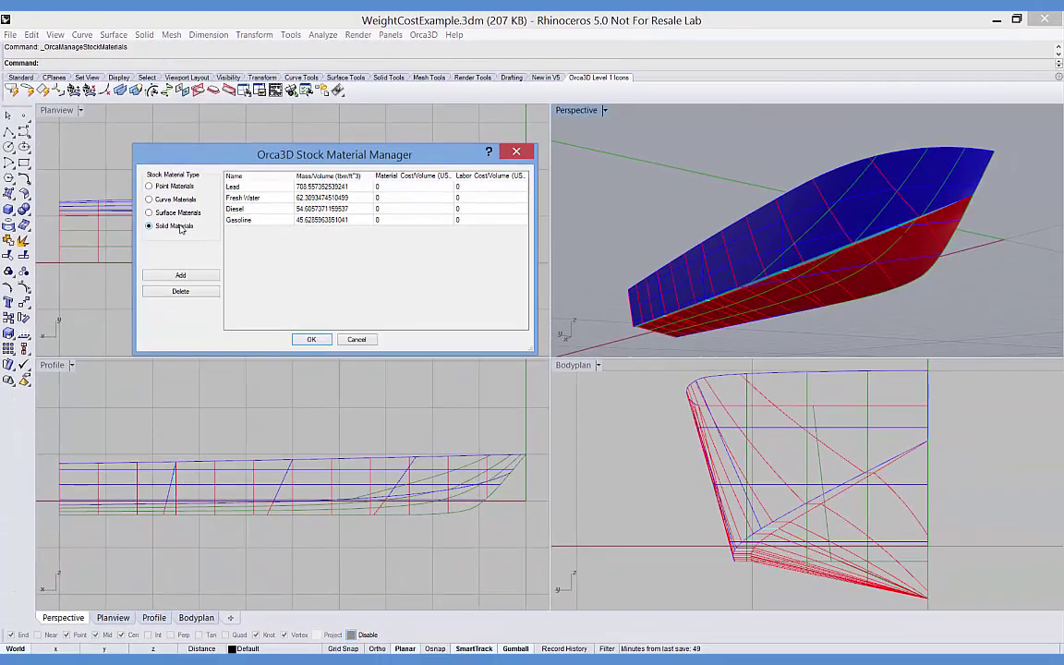
- Open the topside surface's weight/cost properties, keeping its CSM 450, Topside schedule material
{"action": "left_click", "coordinate": [311, 339]}
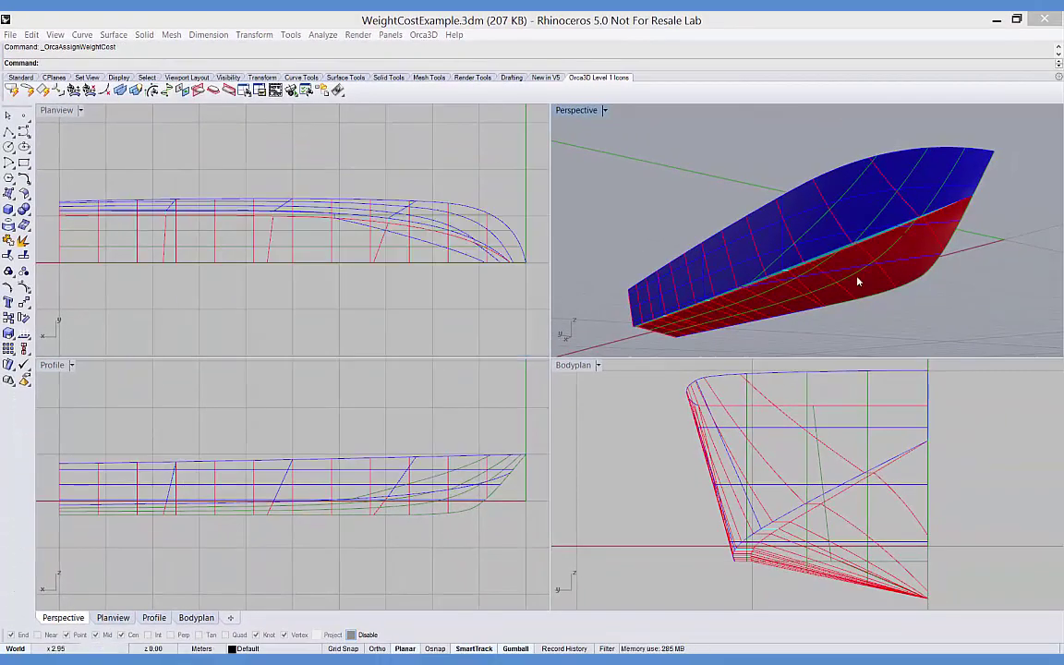
{"action": "left_click", "coordinate": [854, 218]}
{"action": "left_click", "coordinate": [423, 35]}
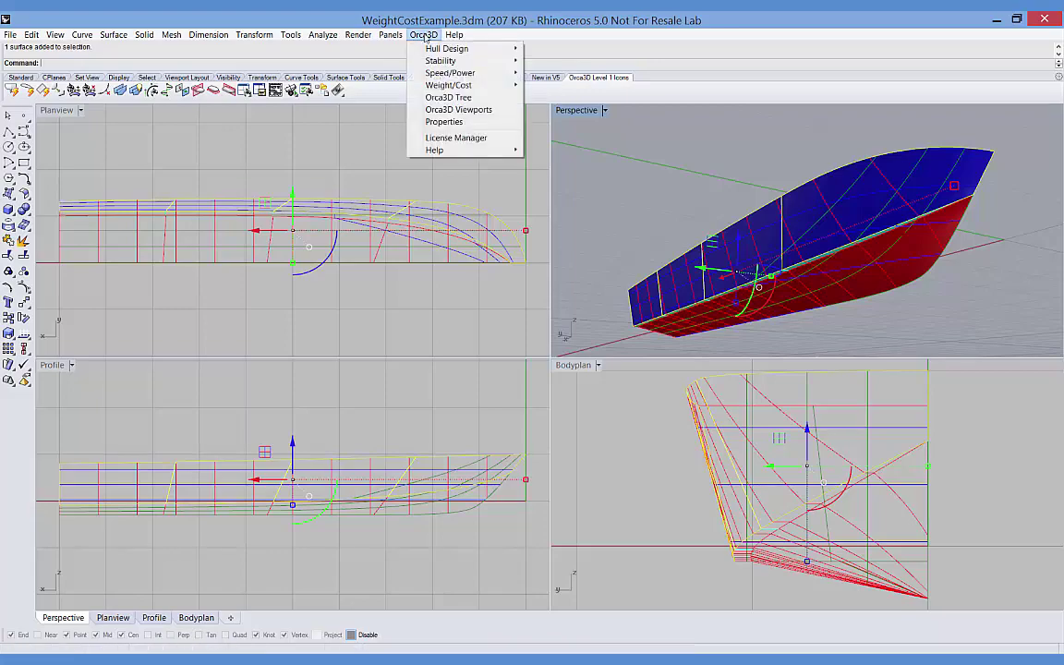
{"action": "mouse_move", "coordinate": [442, 88]}
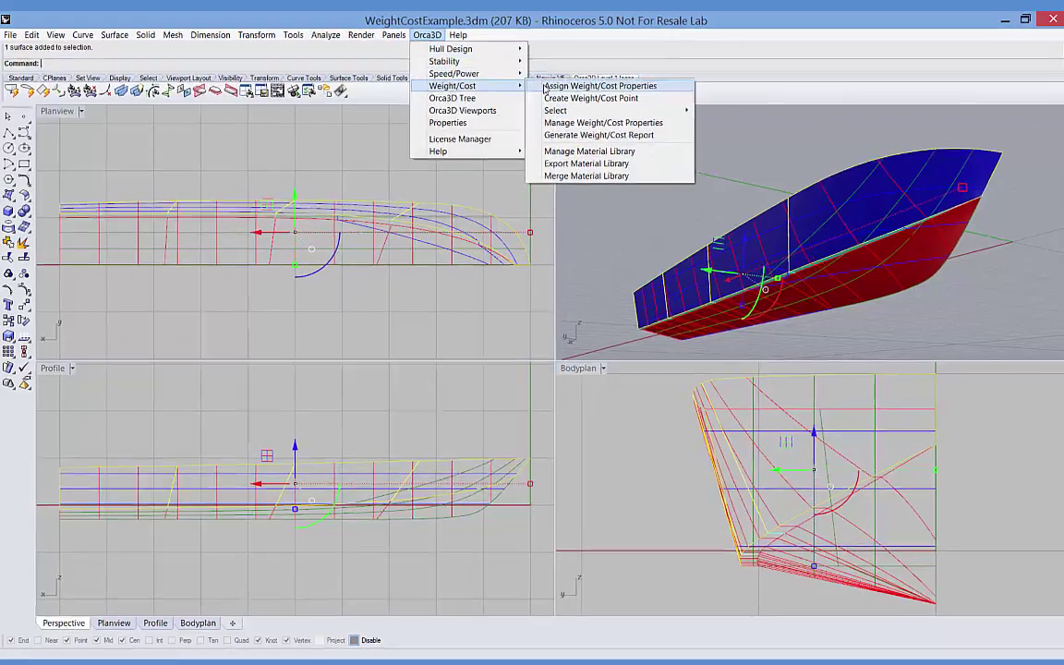
{"action": "left_click", "coordinate": [582, 85]}
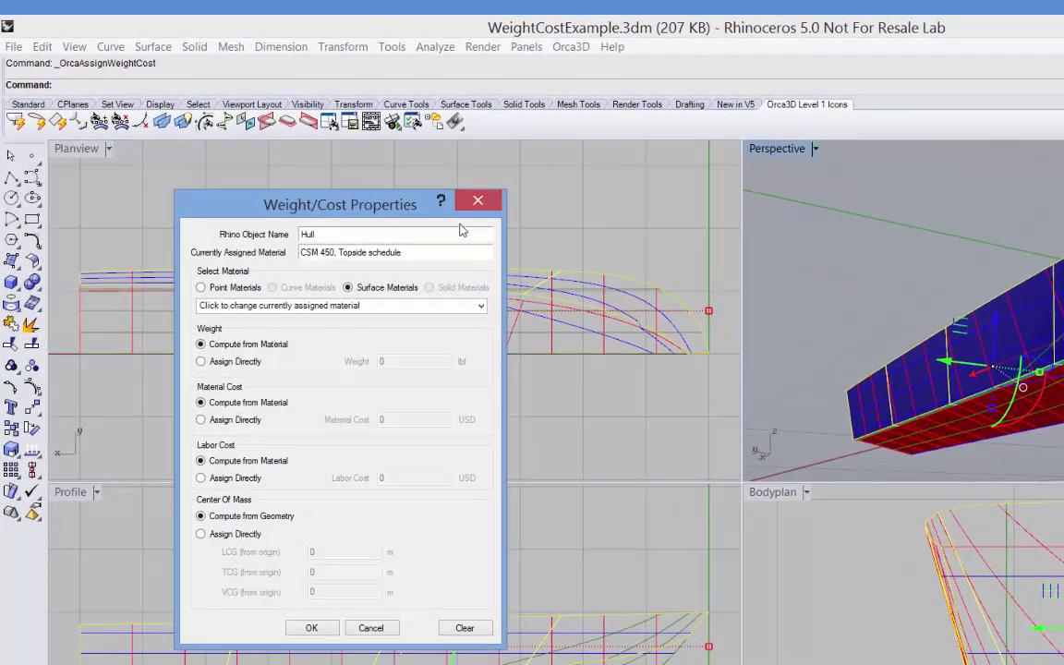
{"action": "left_click", "coordinate": [386, 307]}
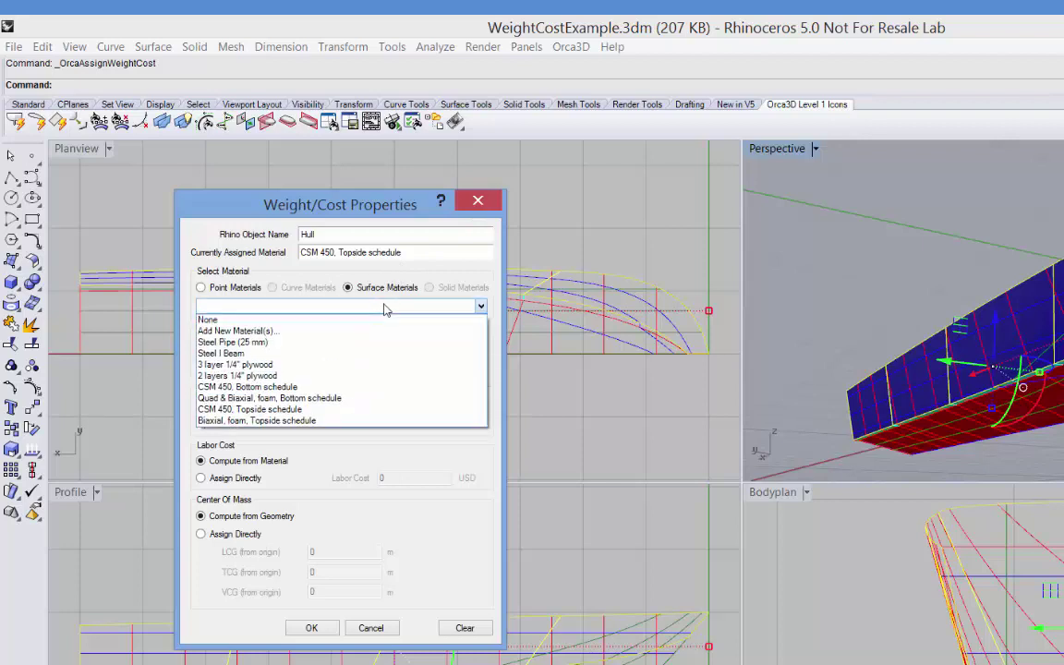
{"action": "left_click", "coordinate": [349, 412]}
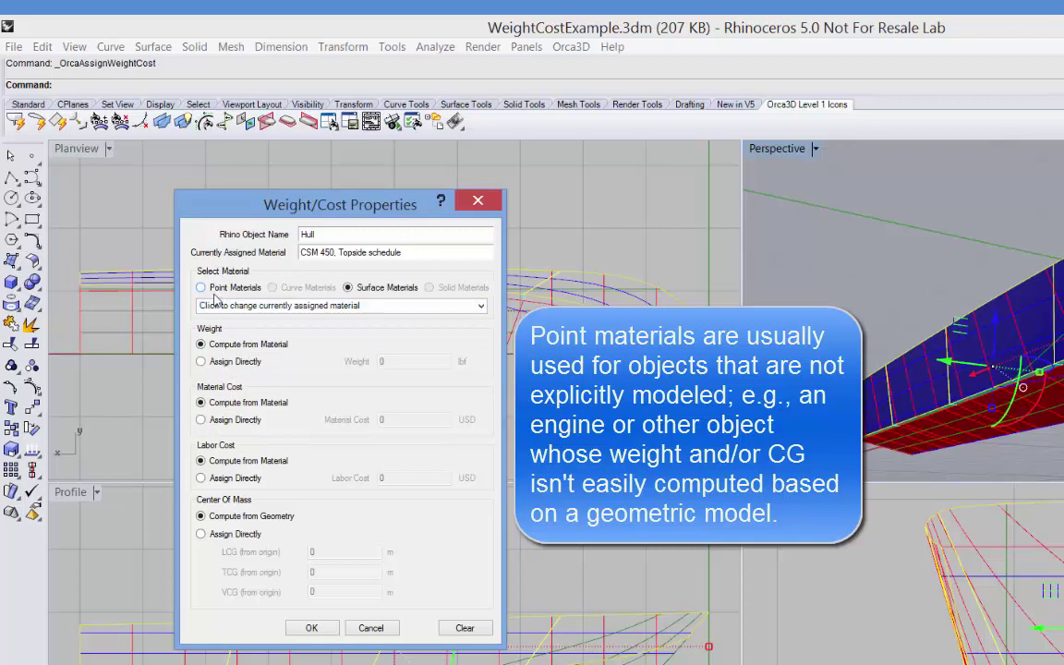
- Set weight, material cost and centre of mass back to Compute from Material/Geometry
{"action": "left_click", "coordinate": [201, 362]}
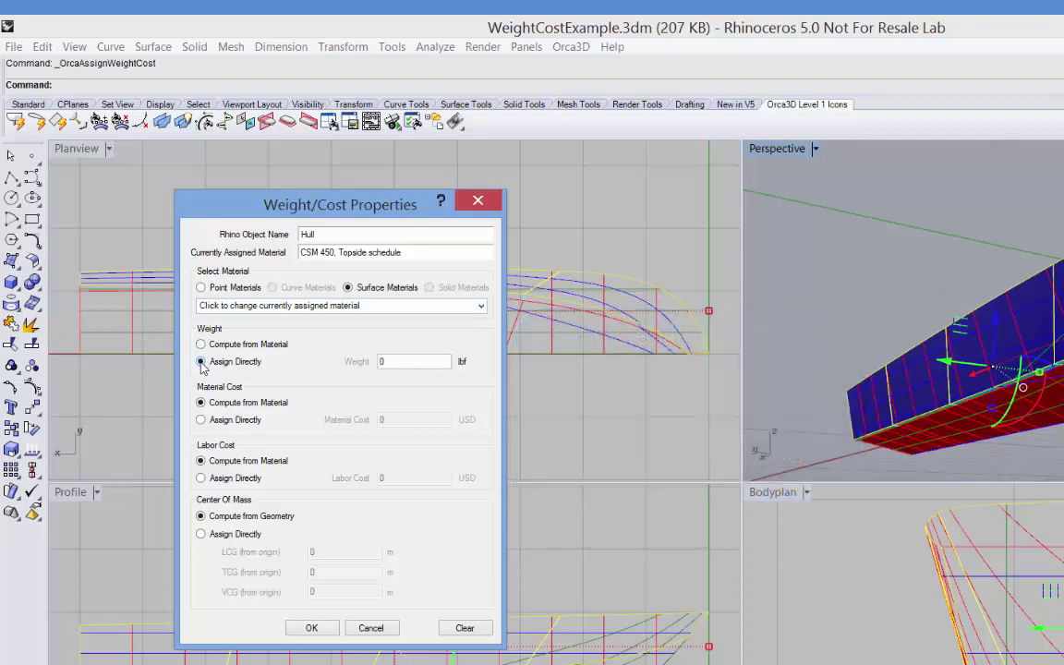
{"action": "left_click", "coordinate": [200, 344]}
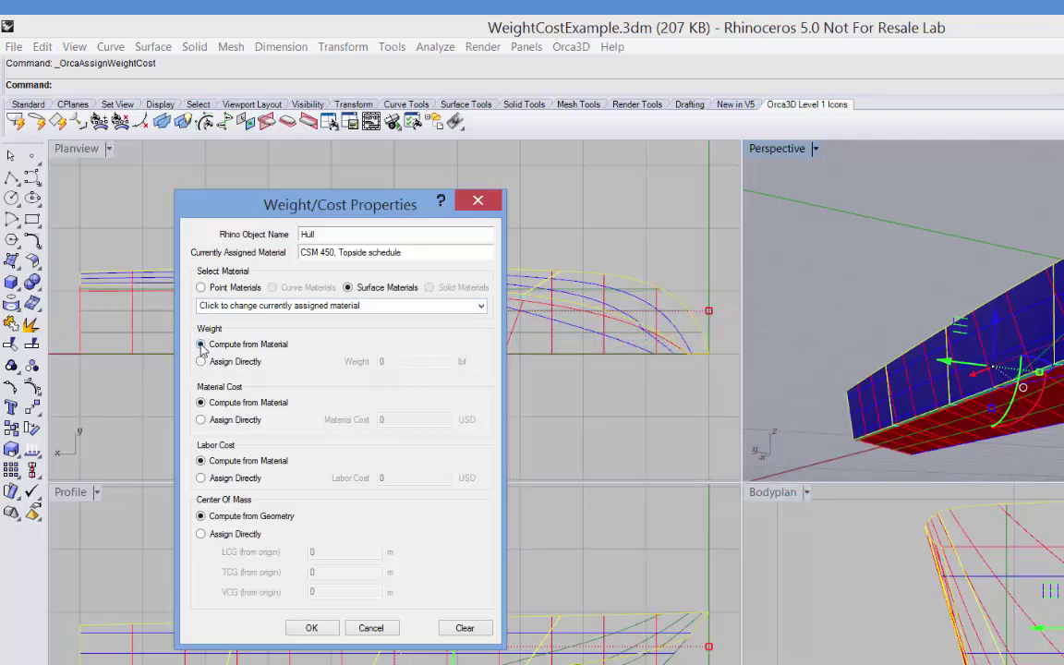
{"action": "left_click", "coordinate": [200, 419]}
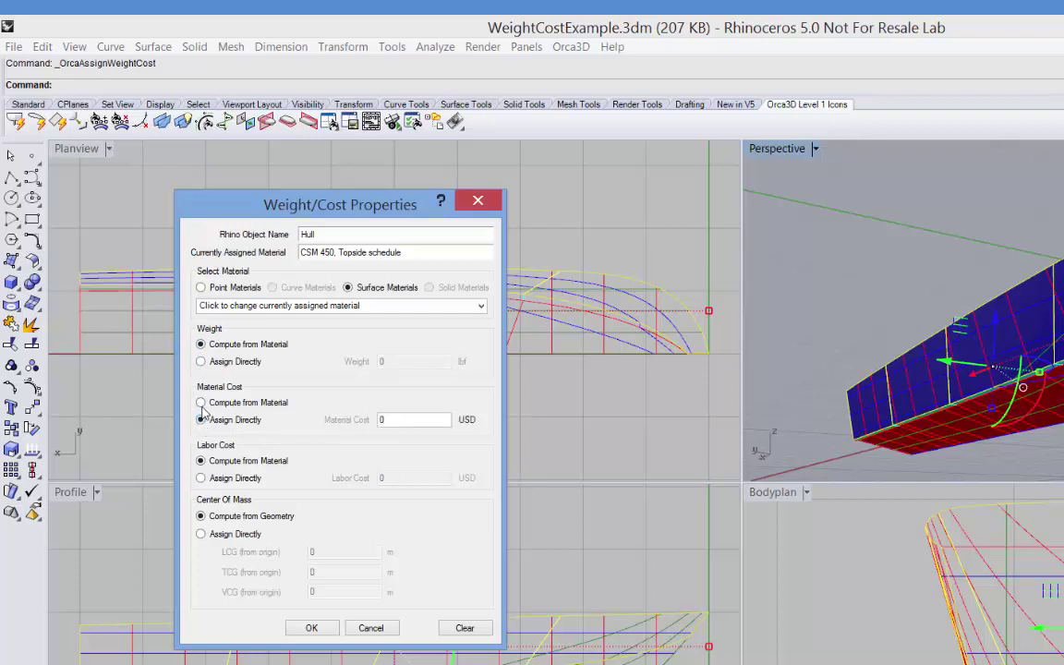
{"action": "left_click", "coordinate": [203, 403]}
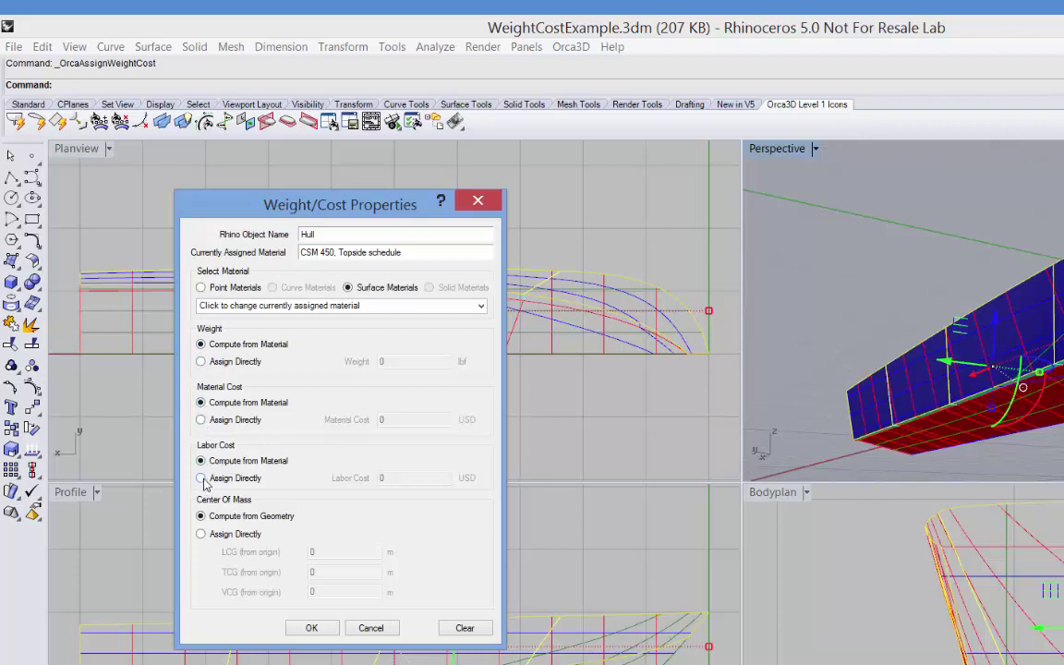
{"action": "left_click", "coordinate": [200, 534]}
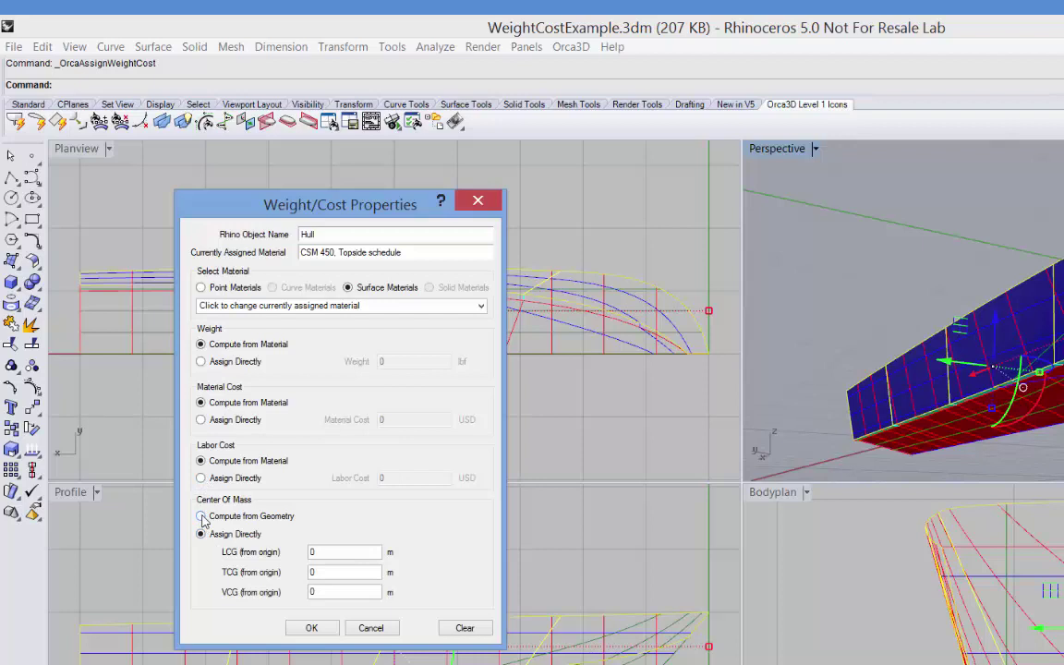
{"action": "left_click", "coordinate": [201, 517]}
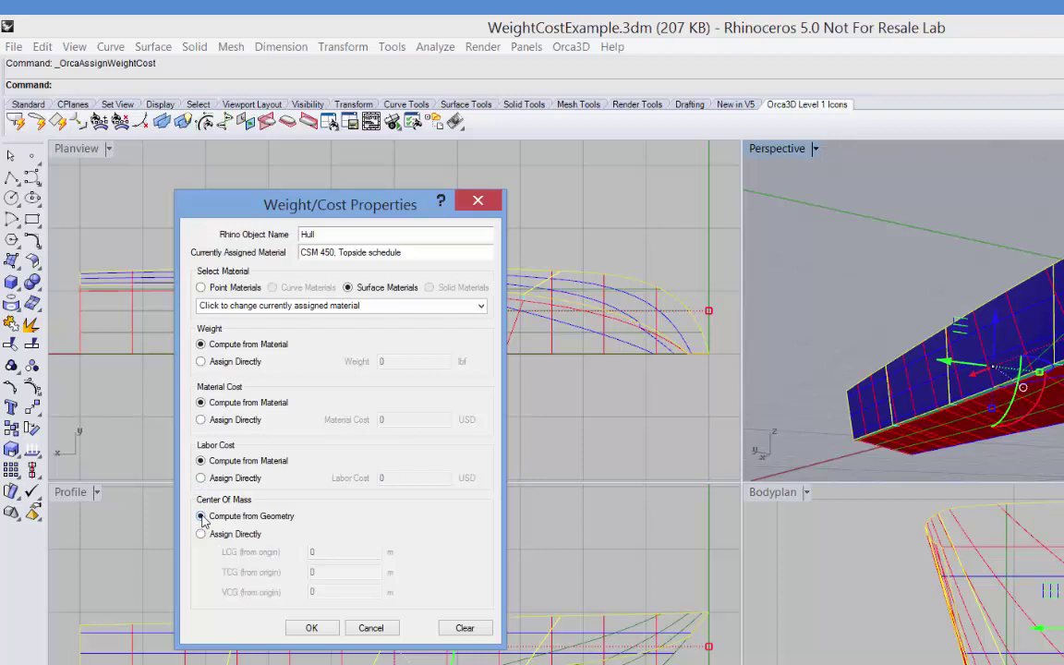
{"action": "left_click", "coordinate": [430, 311]}
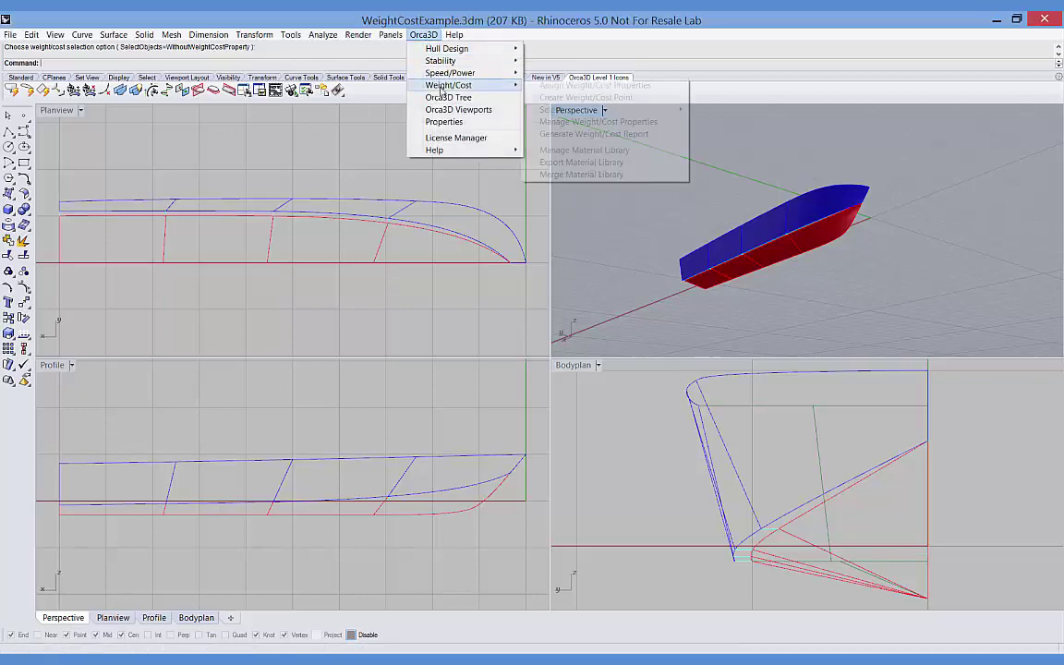
- Select all objects that have weight/cost properties and orbit to view them
{"action": "mouse_move", "coordinate": [646, 109]}
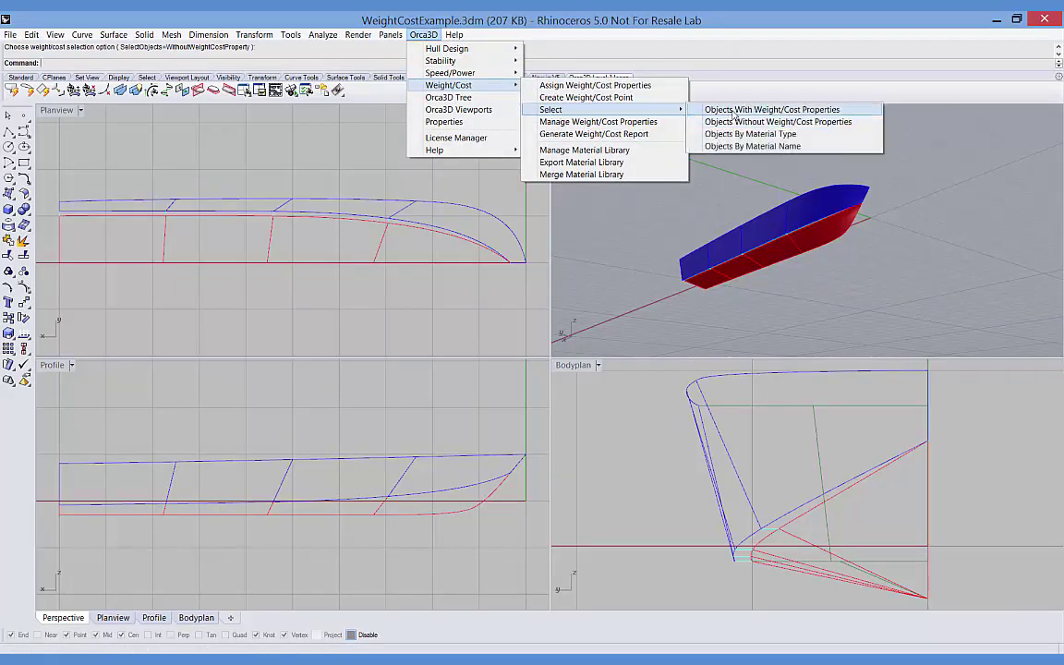
{"action": "left_click", "coordinate": [734, 112]}
{"action": "right_click_drag", "start_coordinate": [785, 268], "coordinate": [836, 239]}
- Select the objects without weight/cost properties, isolating the transom
{"action": "left_click", "coordinate": [423, 34]}
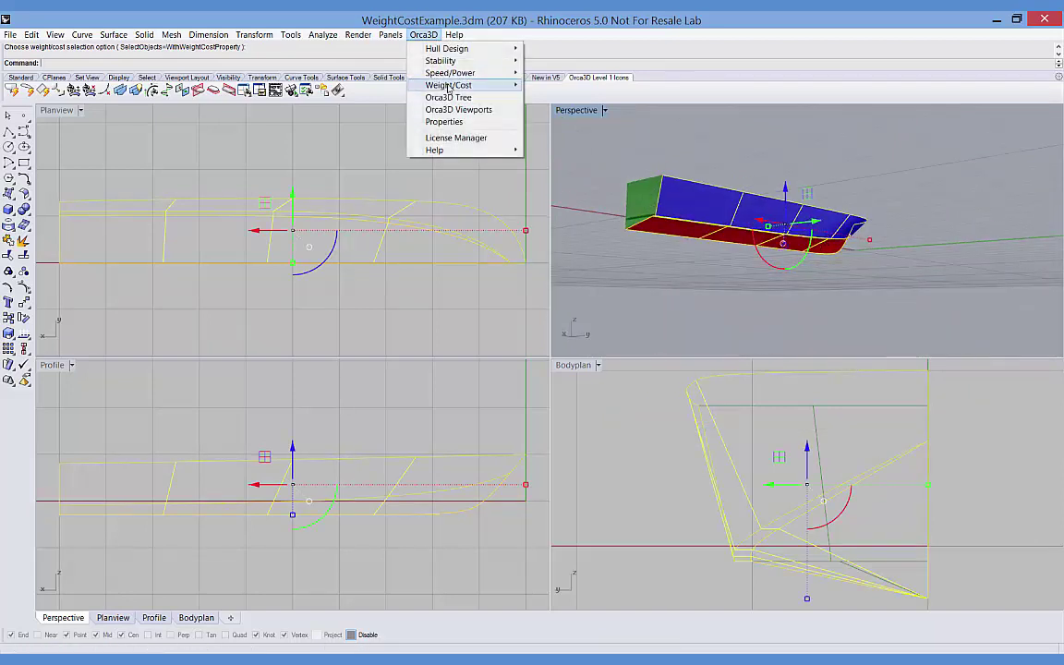
{"action": "mouse_move", "coordinate": [448, 86]}
{"action": "mouse_move", "coordinate": [572, 109]}
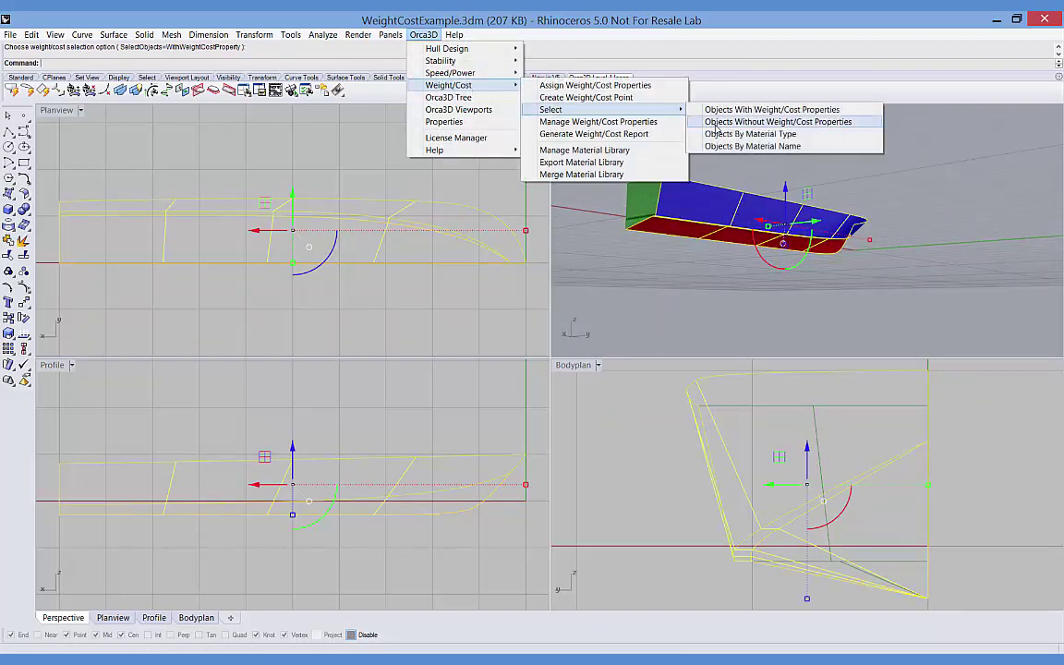
{"action": "left_click", "coordinate": [716, 122]}
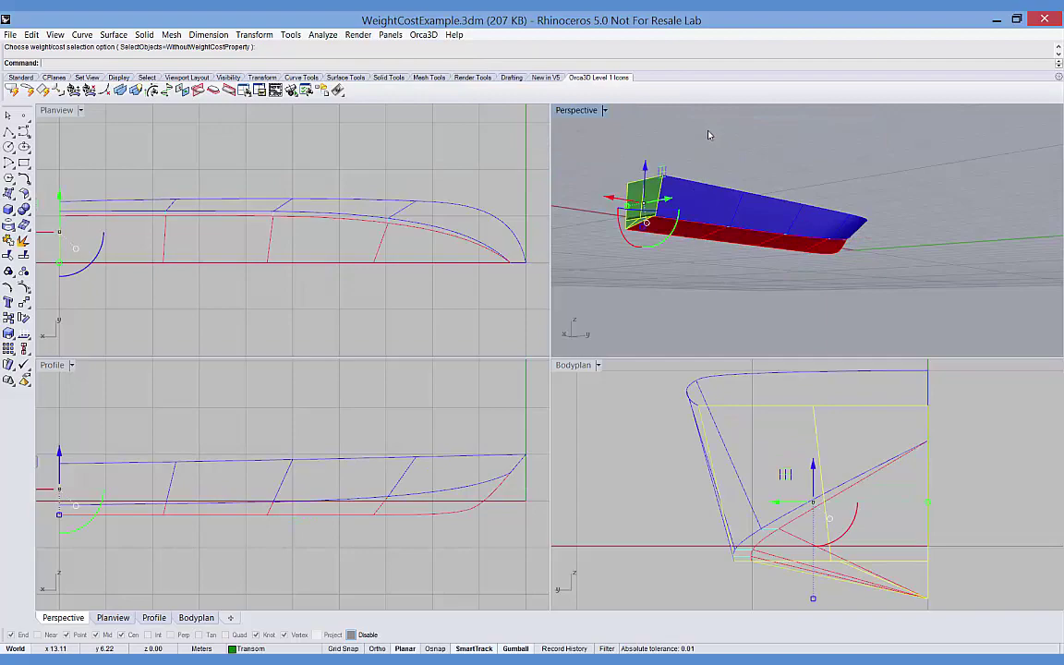
{"action": "left_click", "coordinate": [422, 34]}
{"action": "mouse_move", "coordinate": [449, 85]}
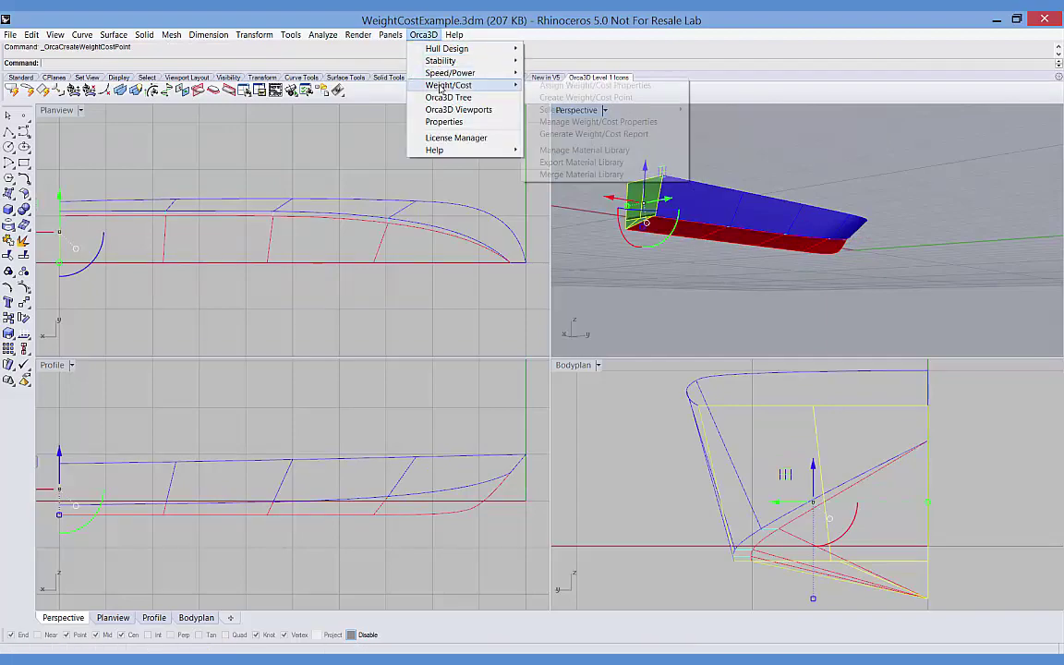
{"action": "left_click", "coordinate": [558, 124]}
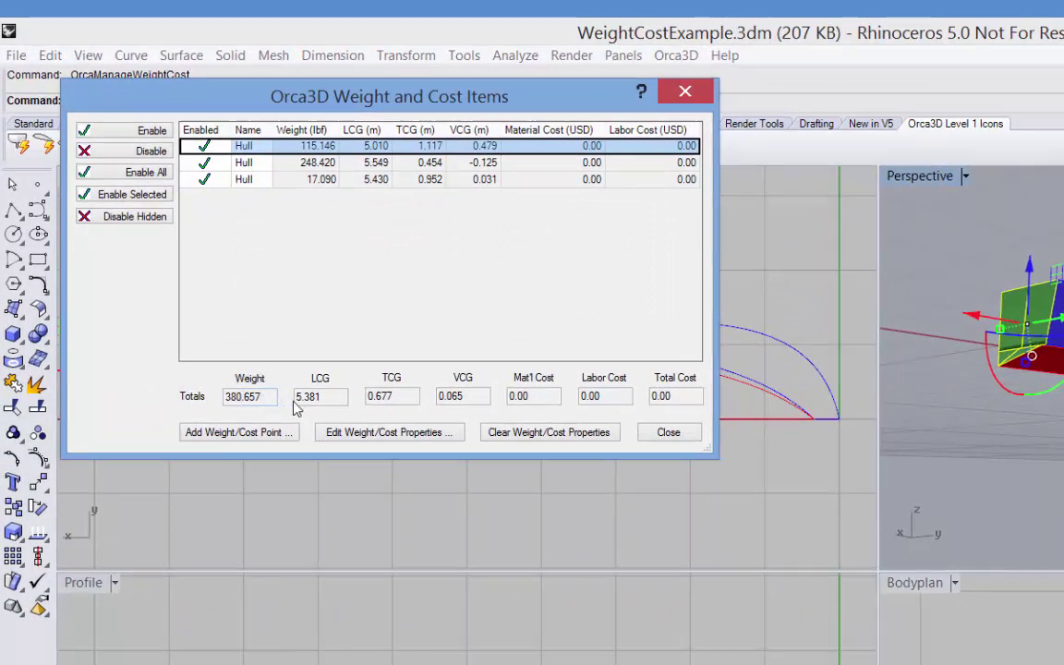
{"action": "left_click", "coordinate": [210, 181]}
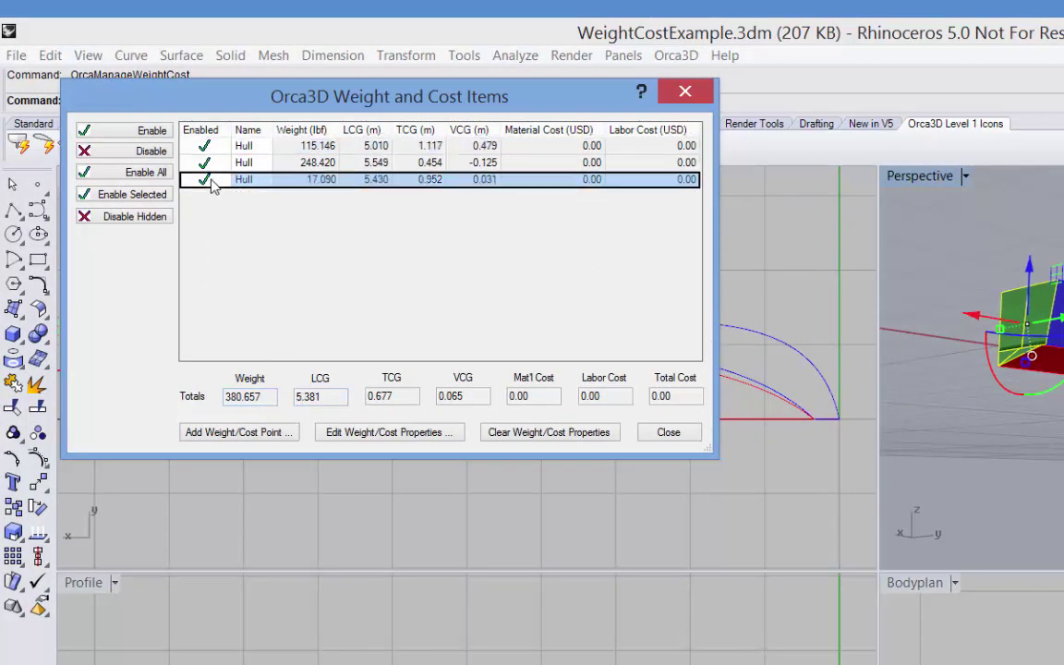
{"action": "left_click", "coordinate": [151, 154]}
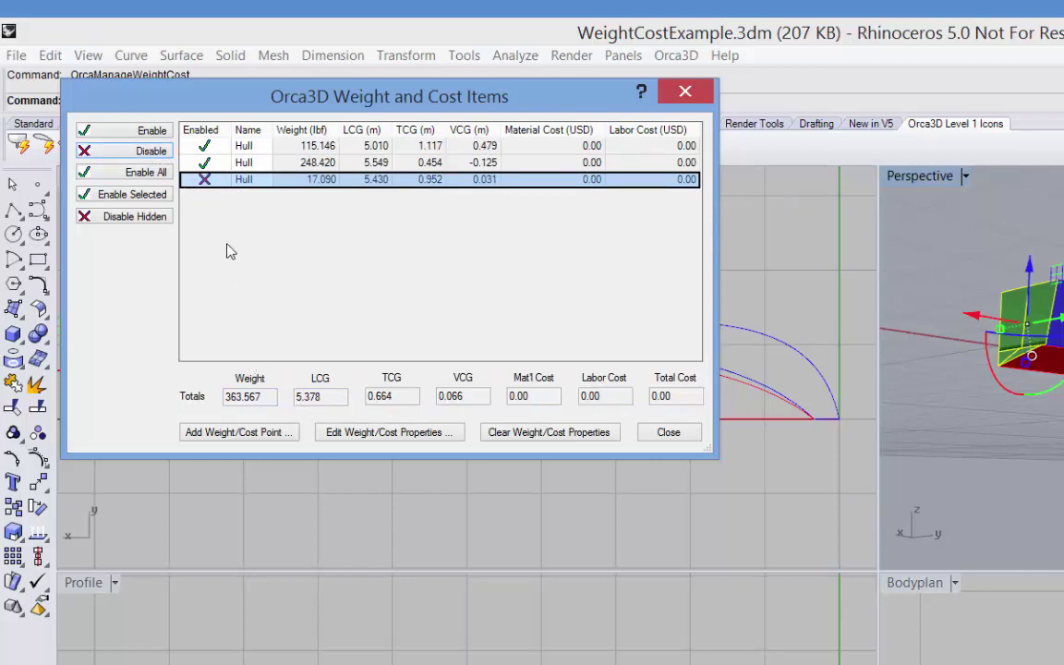
{"action": "left_click", "coordinate": [146, 133]}
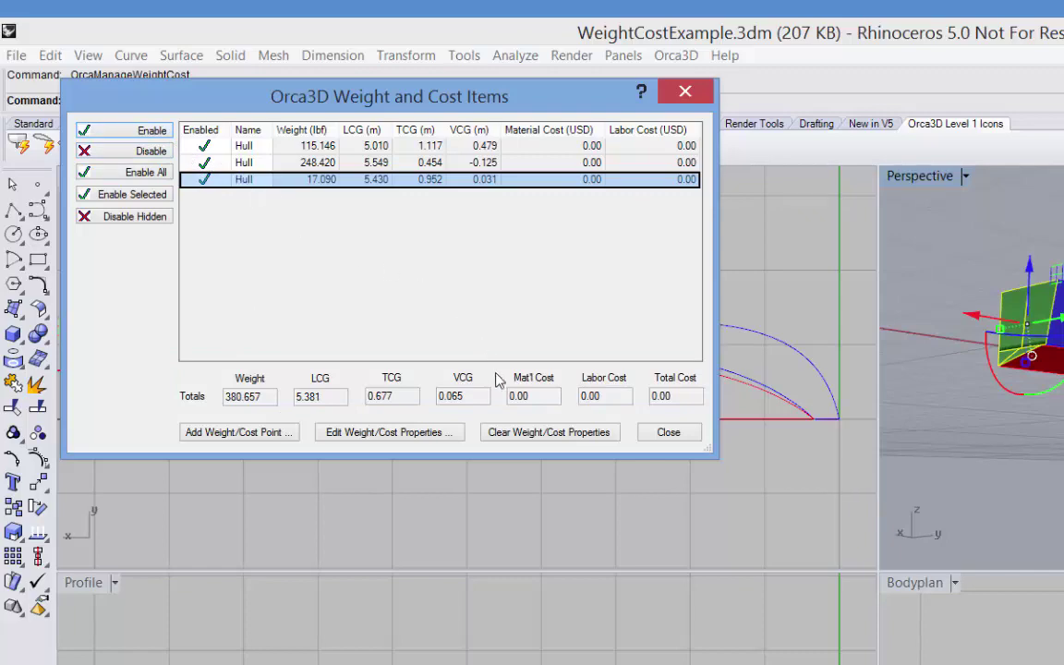
{"action": "left_click", "coordinate": [448, 432]}
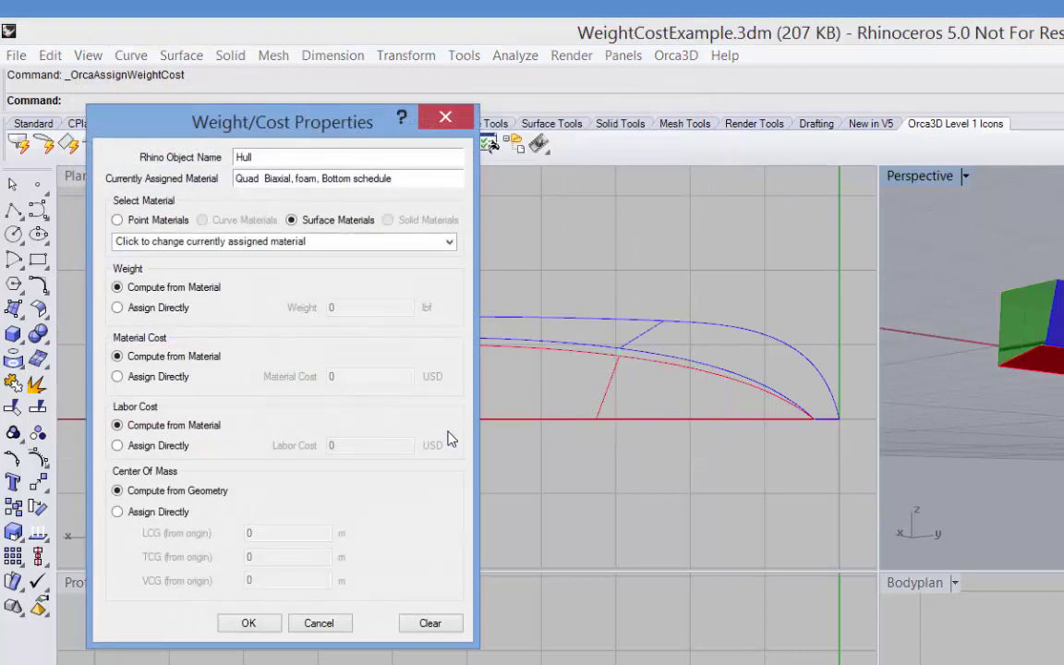
{"action": "left_click", "coordinate": [338, 626]}
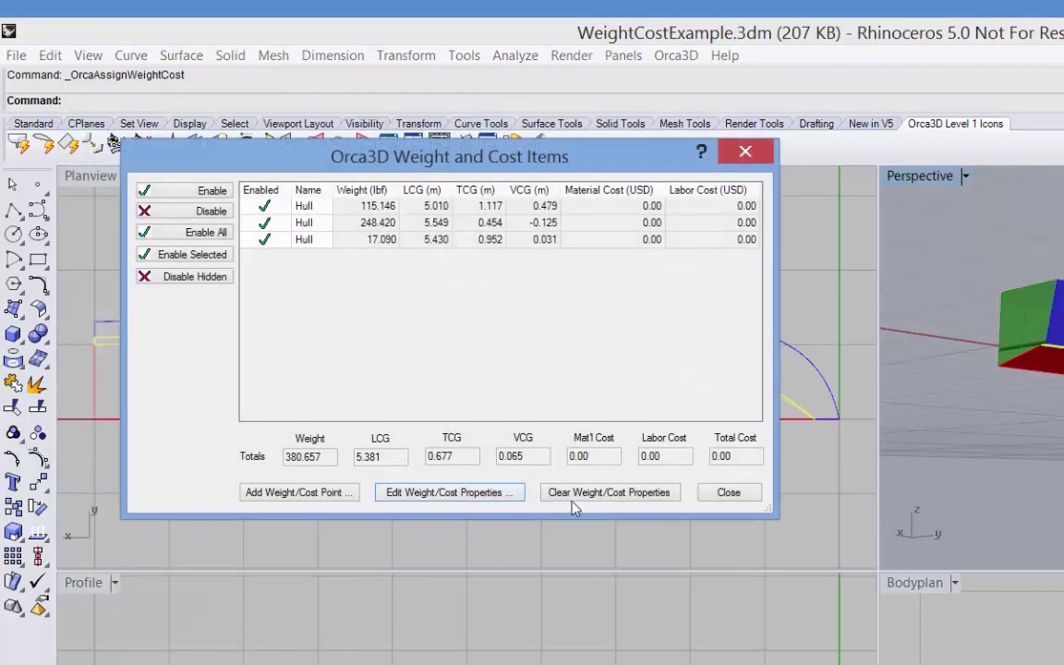
{"action": "left_click", "coordinate": [337, 496]}
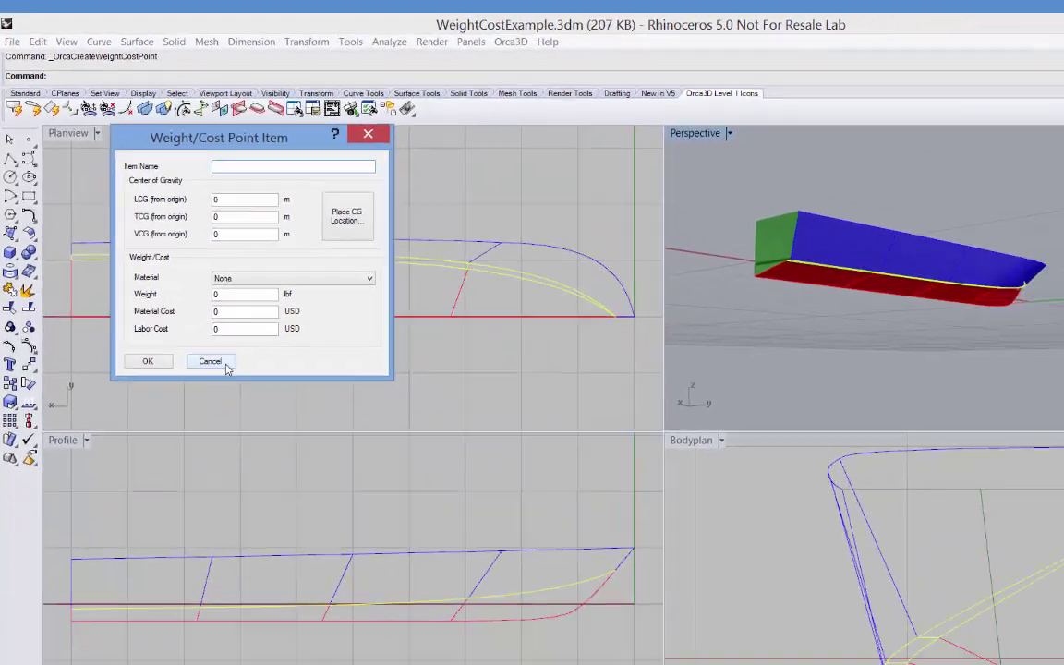
{"action": "left_click", "coordinate": [210, 361]}
{"action": "left_click", "coordinate": [510, 41]}
{"action": "mouse_move", "coordinate": [591, 102]}
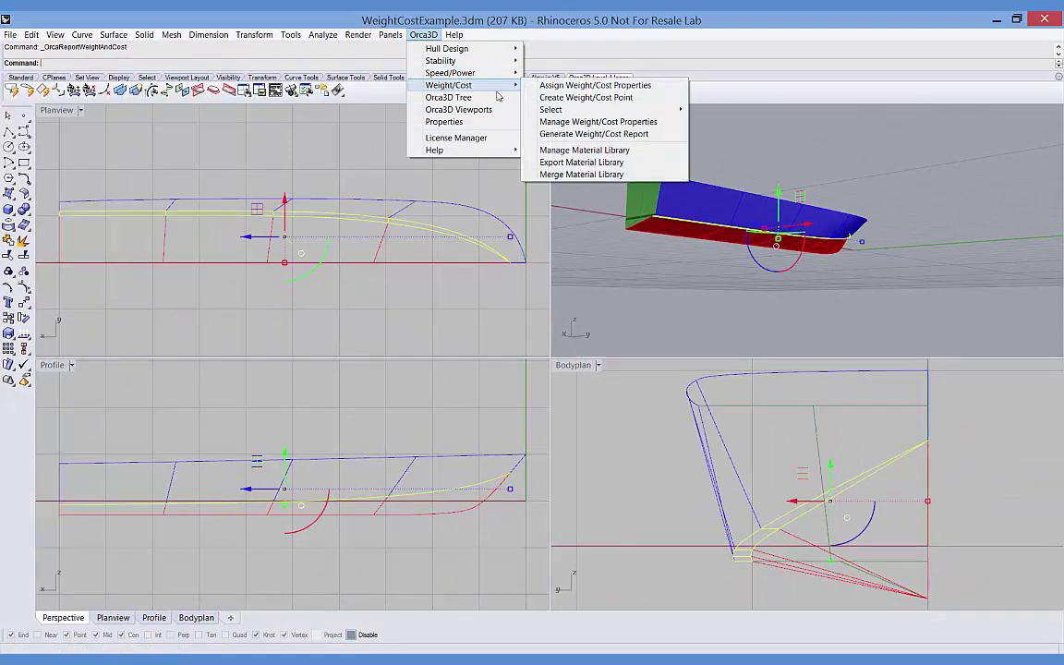
{"action": "left_click", "coordinate": [593, 133]}
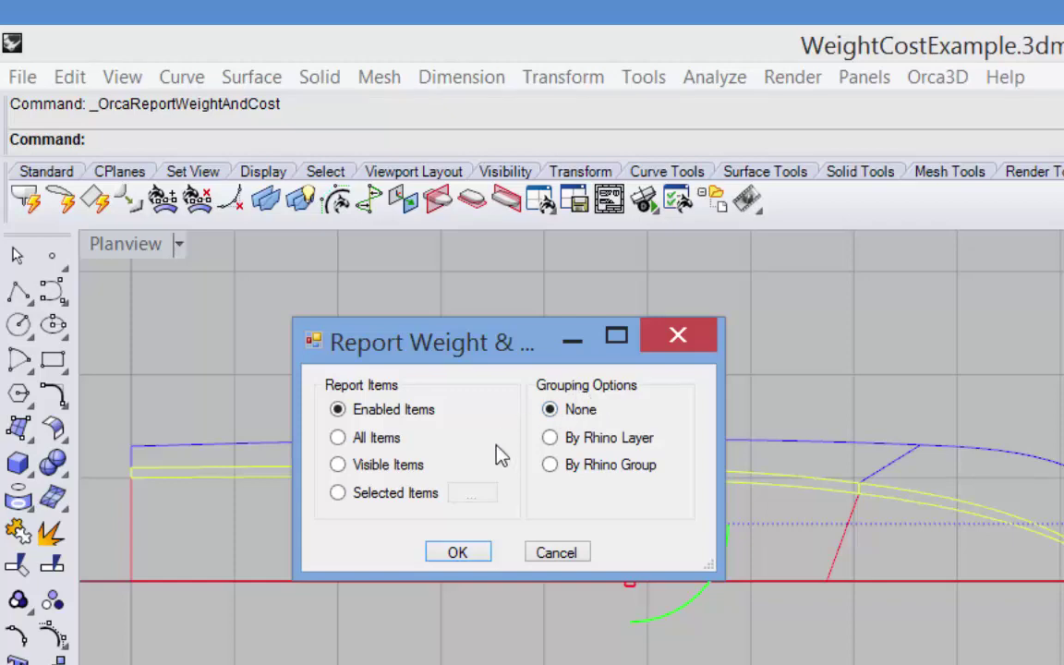
{"action": "left_click", "coordinate": [457, 552]}
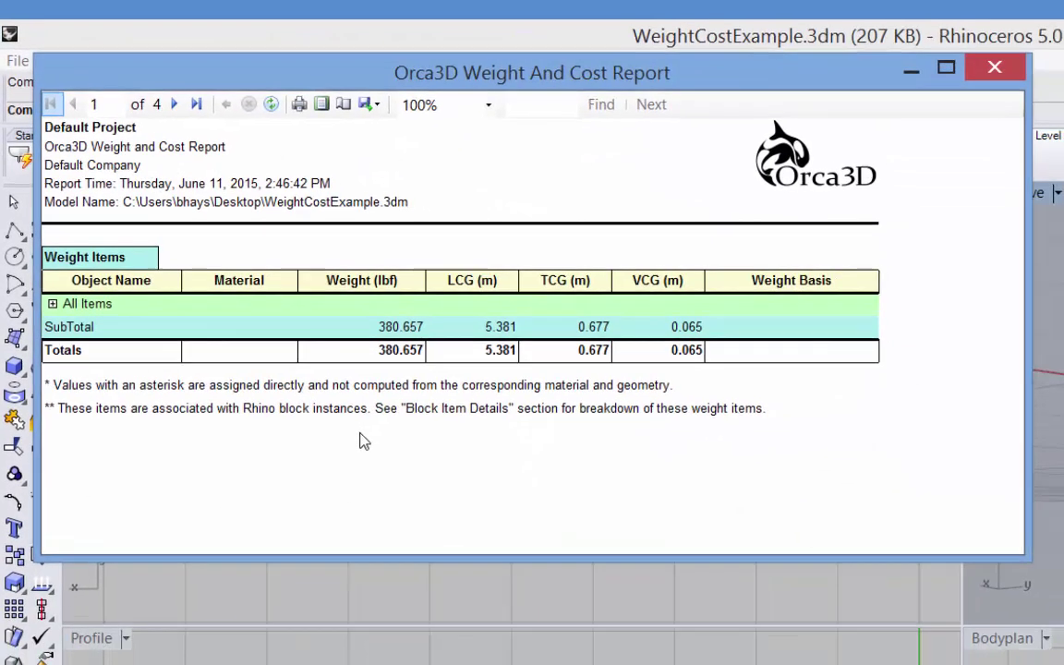
{"action": "left_click", "coordinate": [52, 303]}
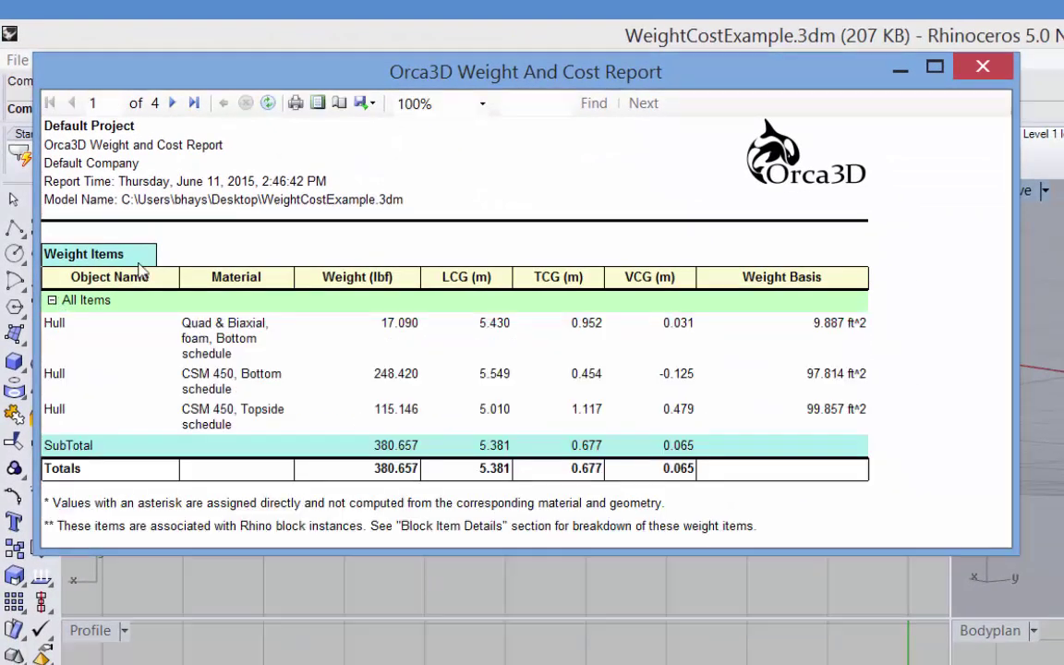
{"action": "left_click", "coordinate": [172, 103]}
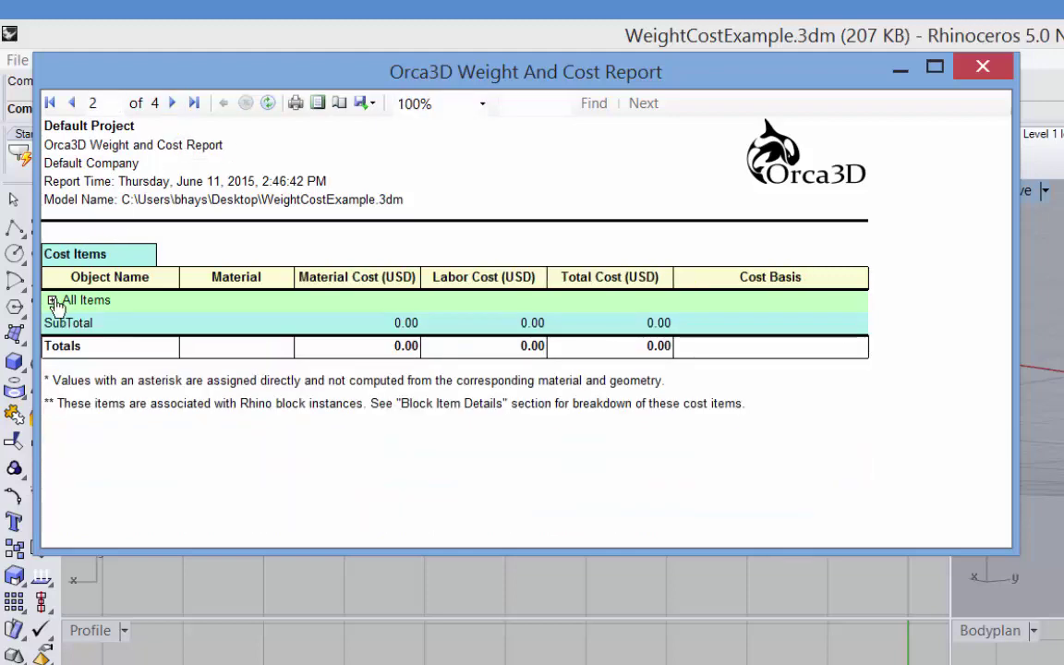
{"action": "left_click", "coordinate": [54, 302]}
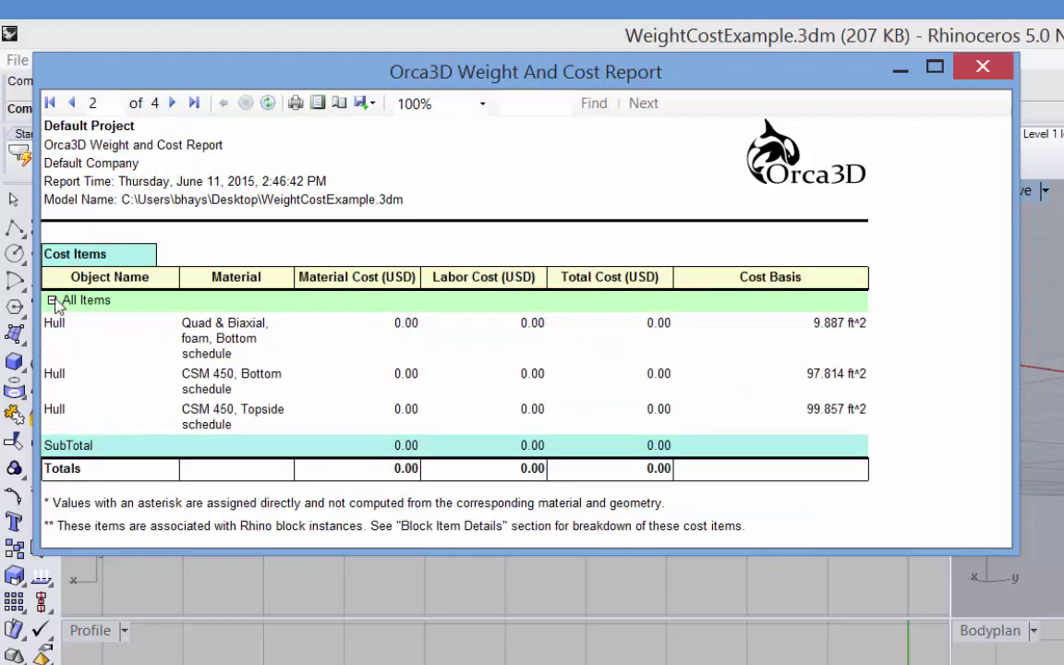
{"action": "left_click", "coordinate": [174, 104]}
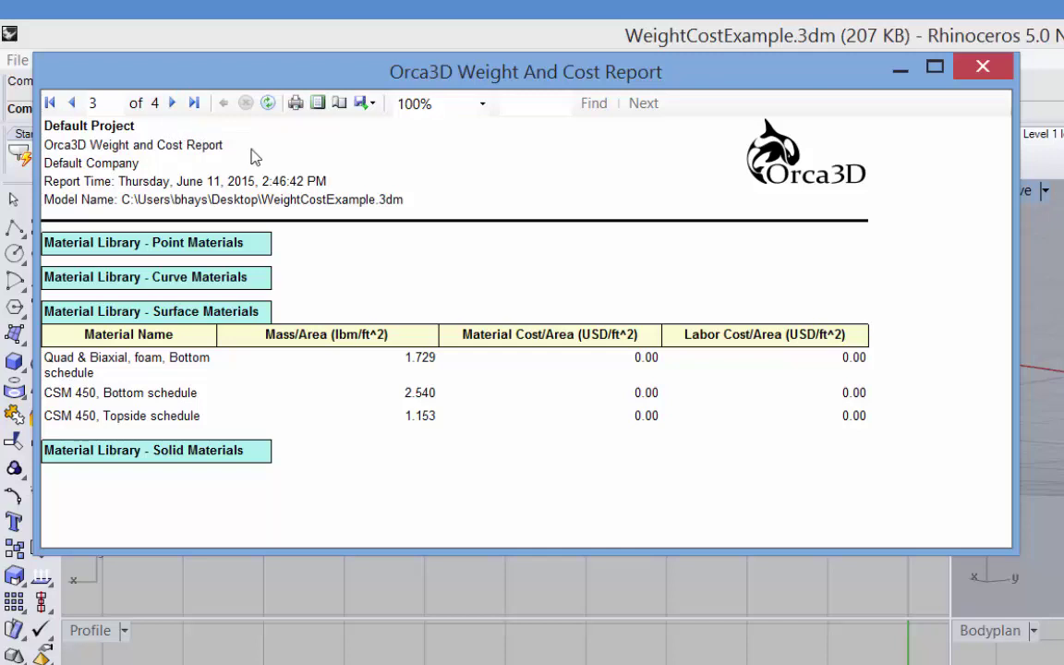
{"action": "left_click", "coordinate": [373, 103]}
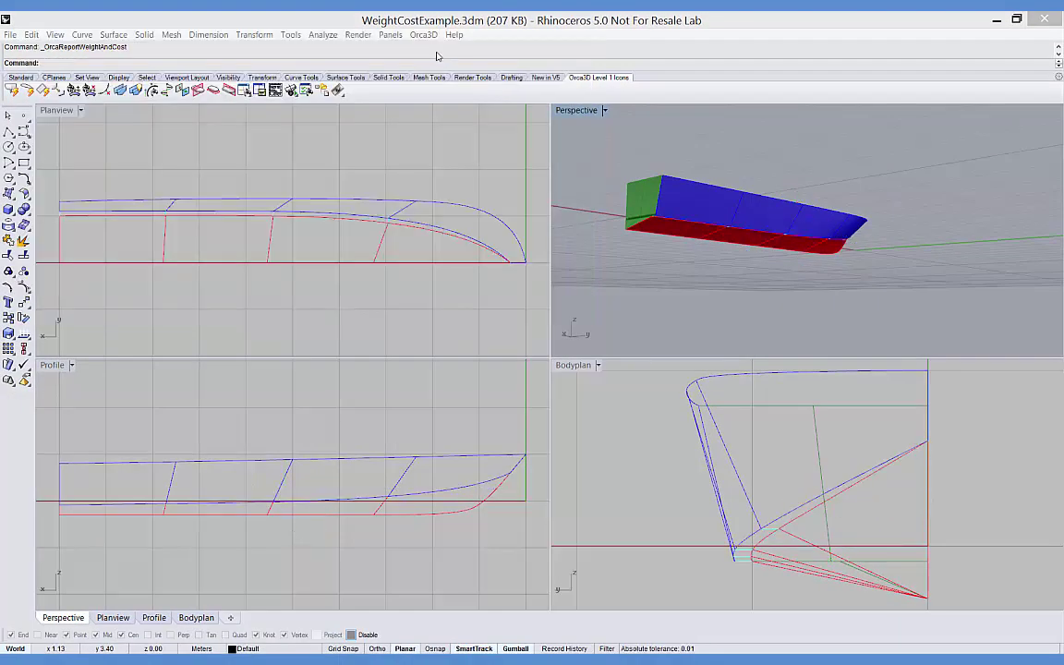
- Dismiss the Weight/Cost menu and select all four hull surfaces with Ctrl+A
{"action": "left_click", "coordinate": [422, 35]}
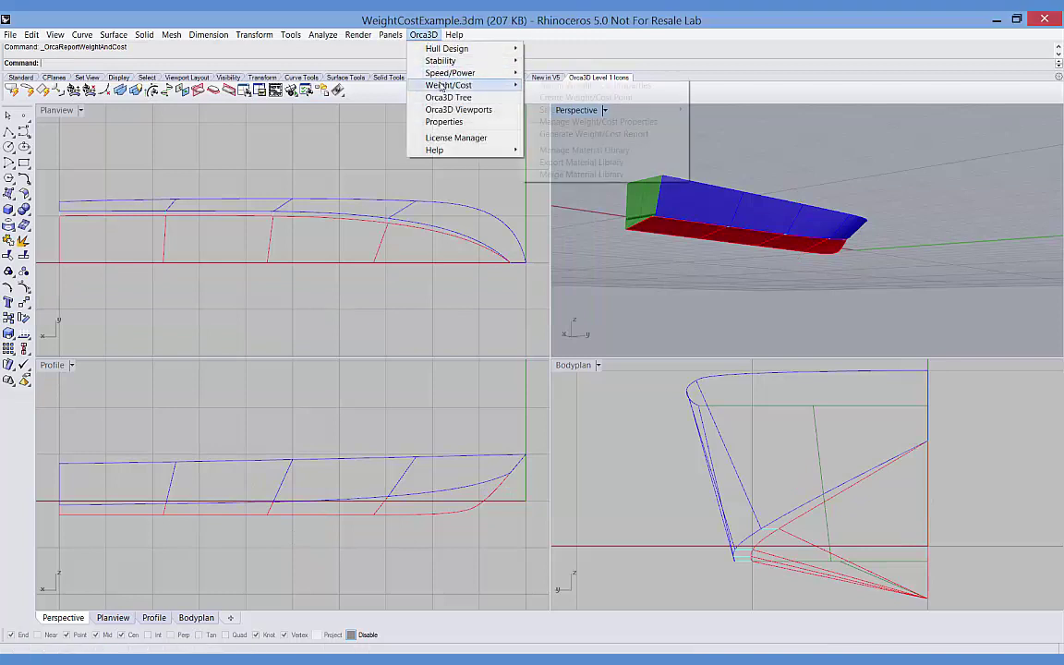
{"action": "mouse_move", "coordinate": [466, 85]}
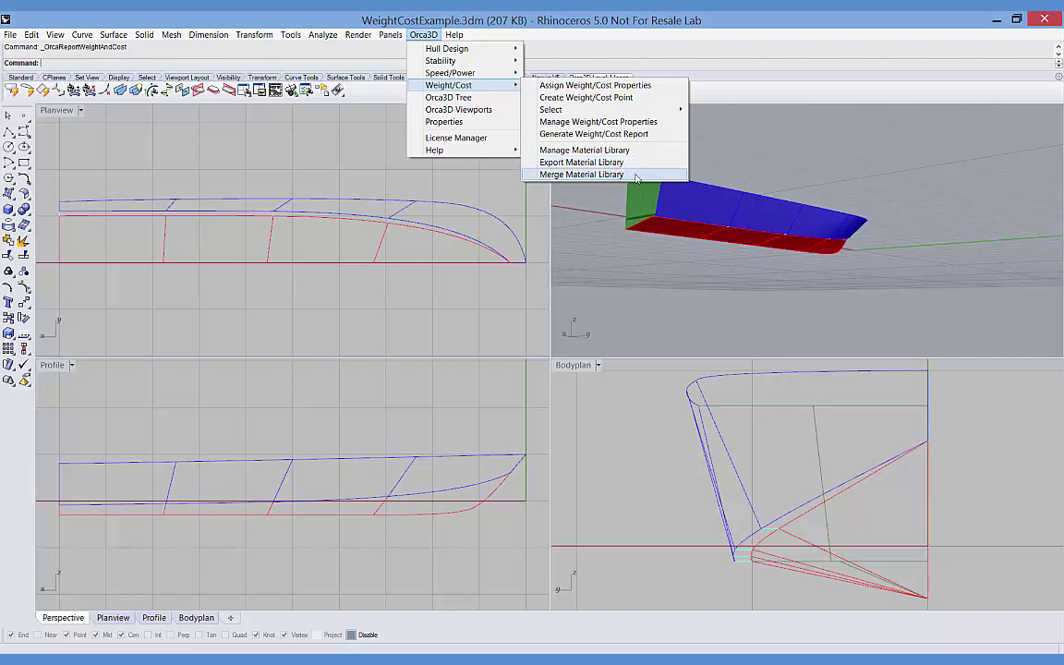
{"action": "key", "text": "Escape"}
{"action": "key", "text": "ctrl+a"}
- Open Orca3D's Hydrostatics & Stability analysis for the WeightCostExample hull, using VCG 0.065 m
{"action": "left_click", "coordinate": [424, 35]}
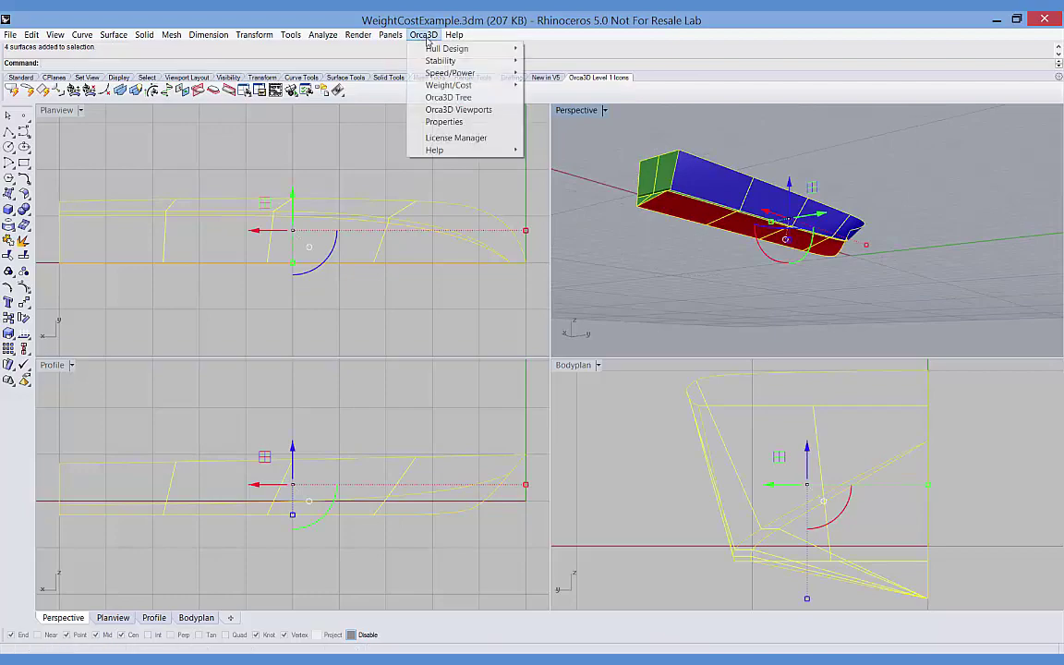
{"action": "mouse_move", "coordinate": [440, 60]}
{"action": "left_click", "coordinate": [573, 96]}
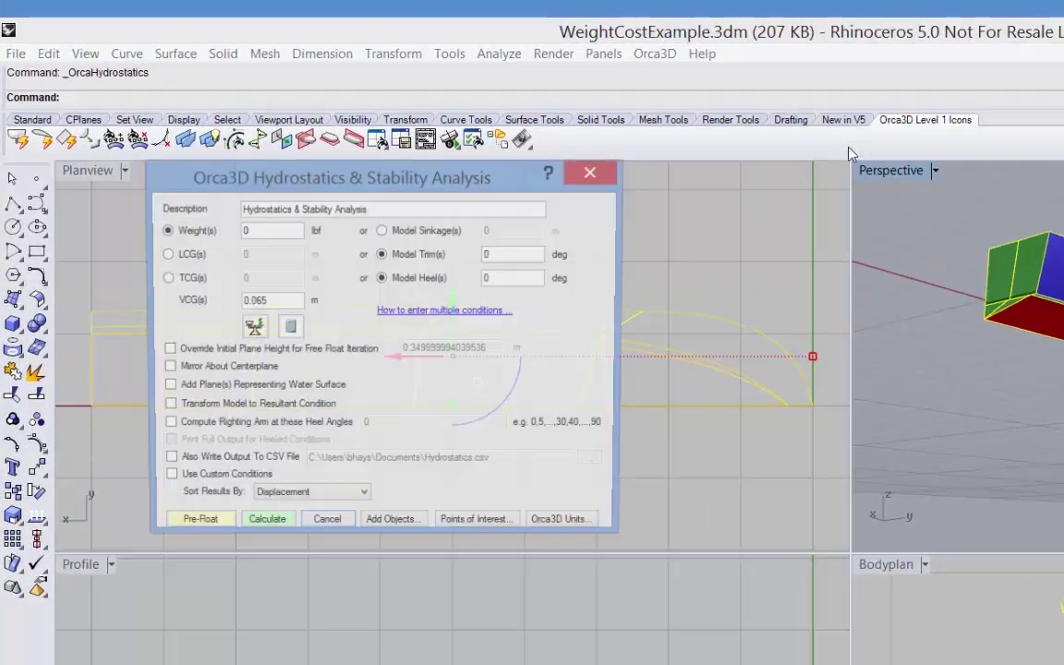